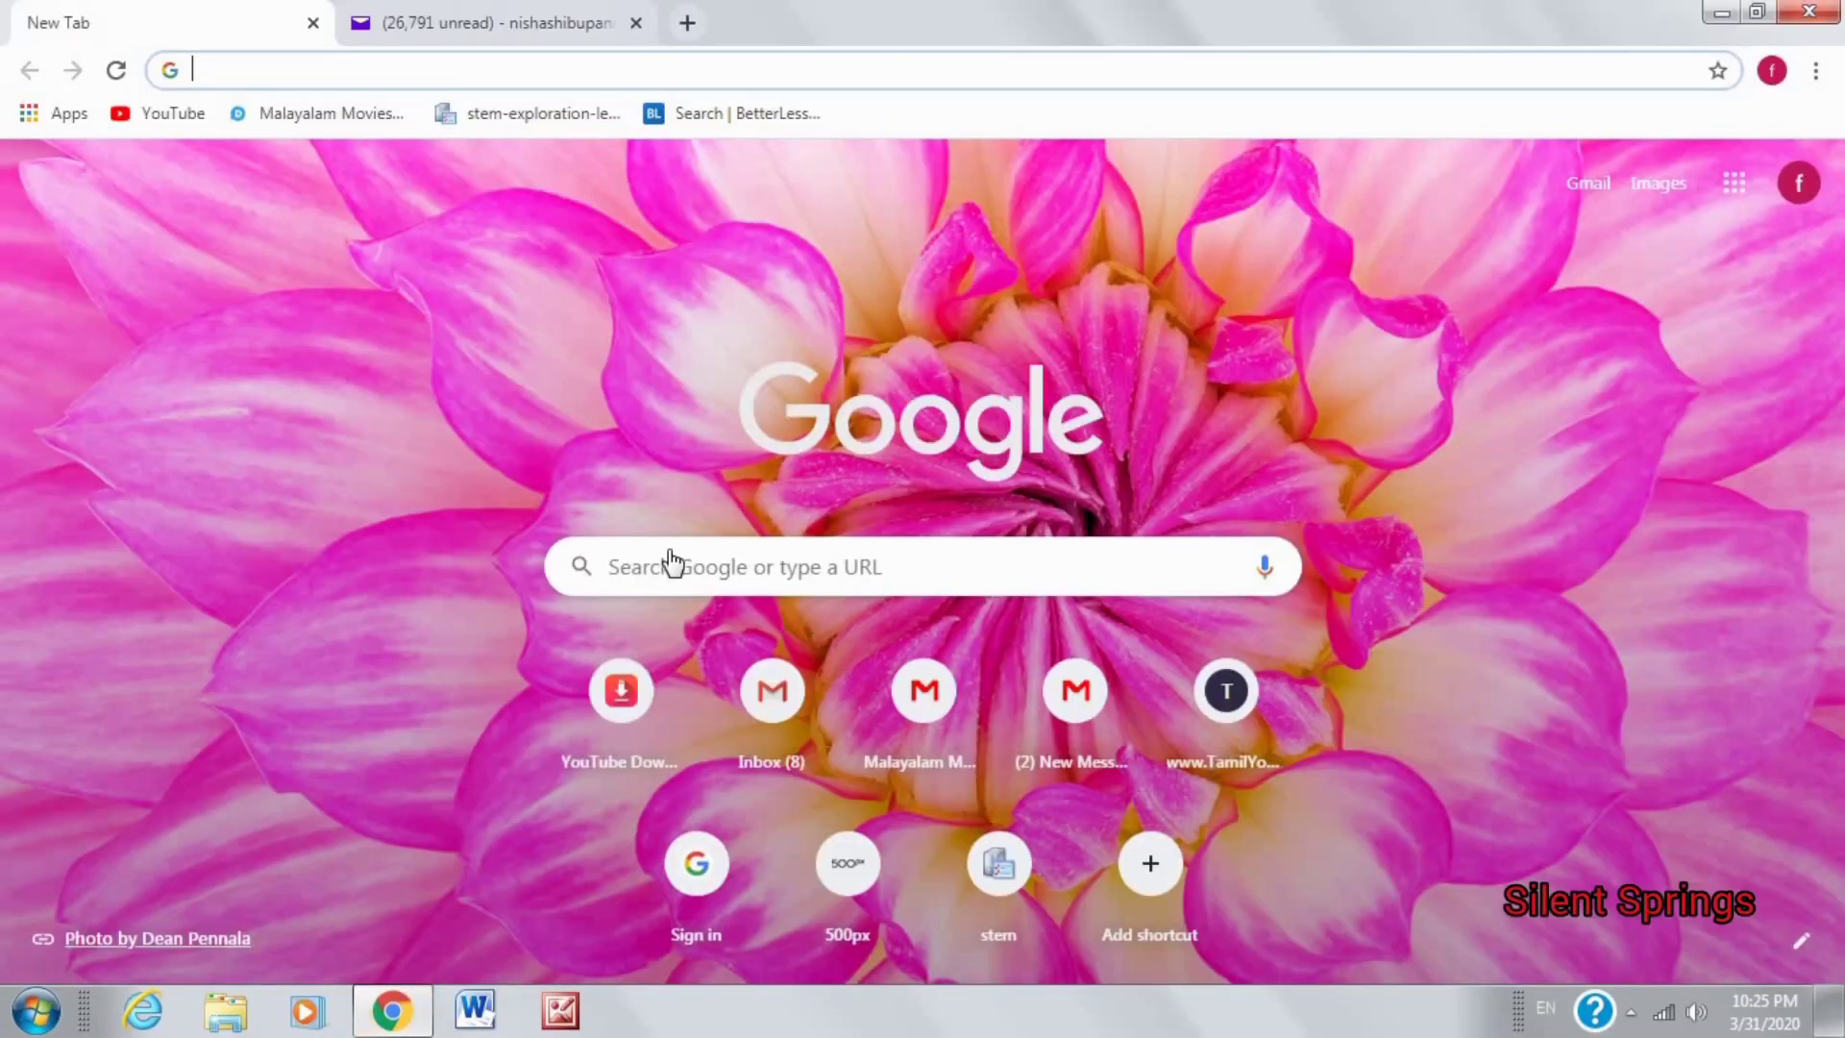
Bring the Chrome window with the new Google search tab to the front.
click(670, 566)
Search Google for 'zoom cloud meetings download' and open the Download for Windows - Zoom result.
text(zoom cloud)
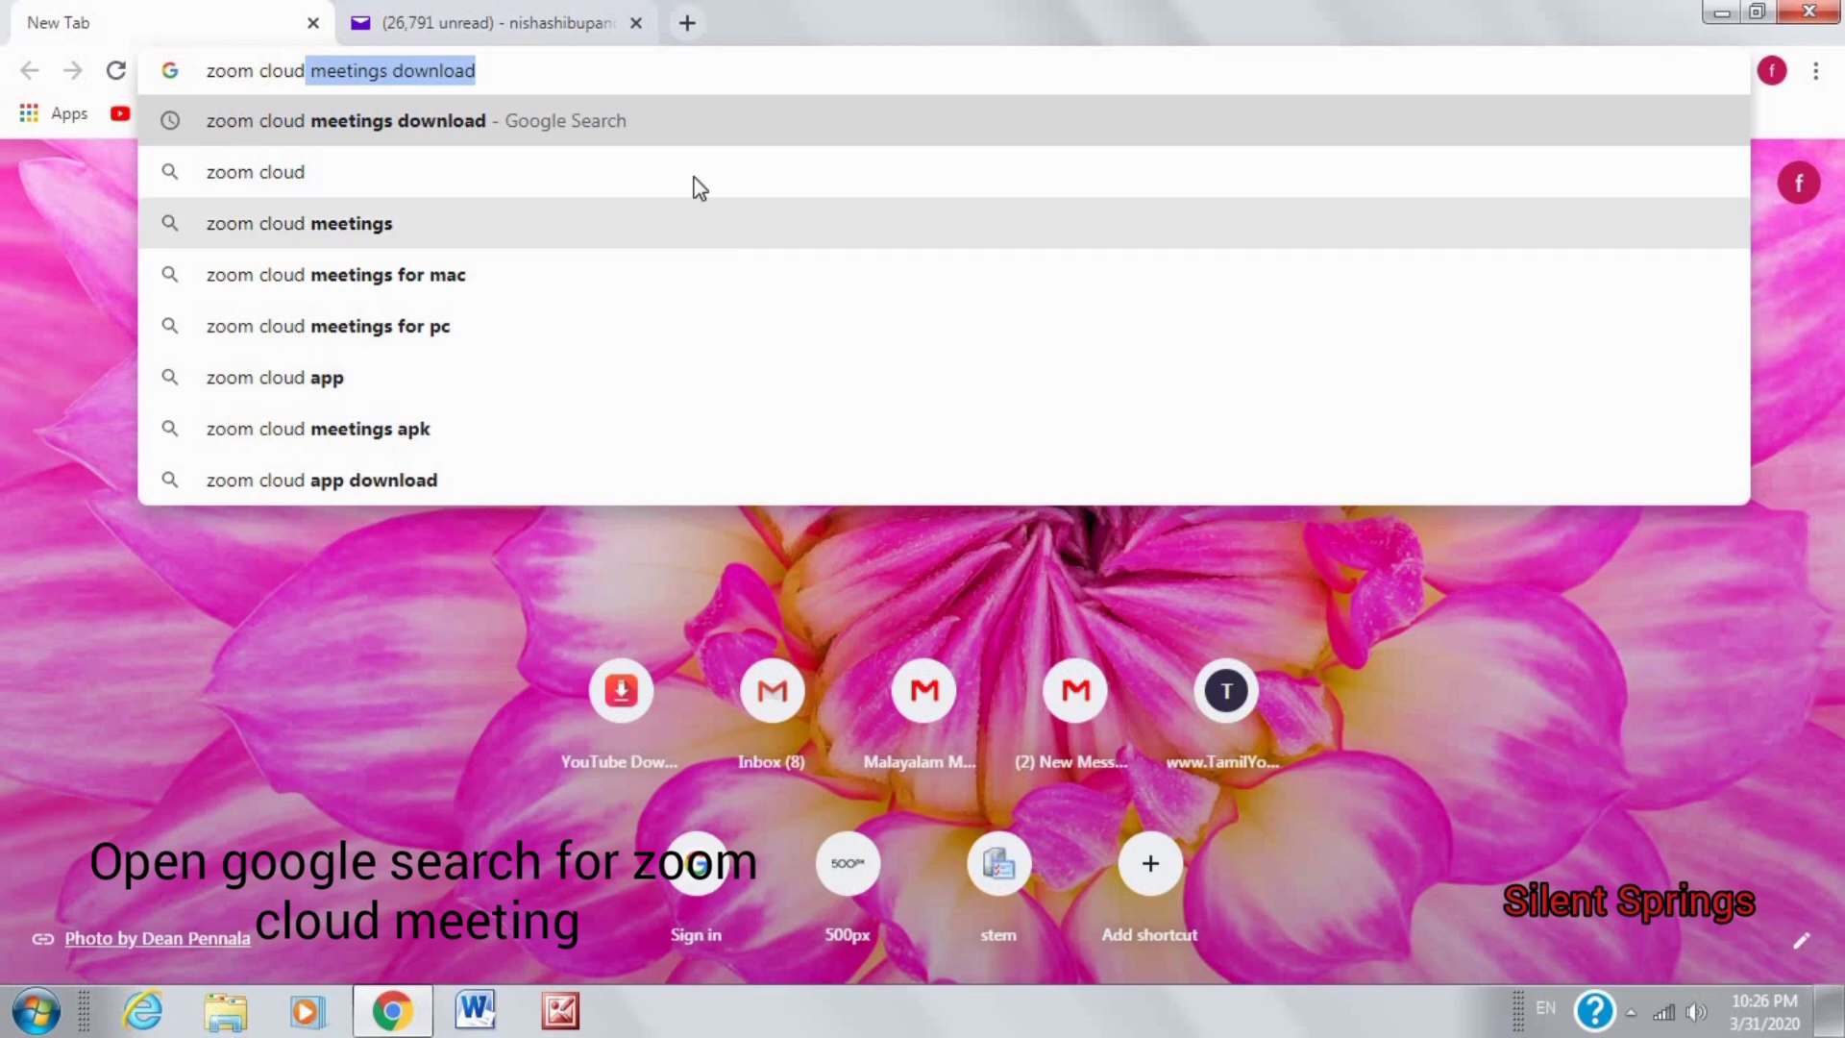
click(695, 123)
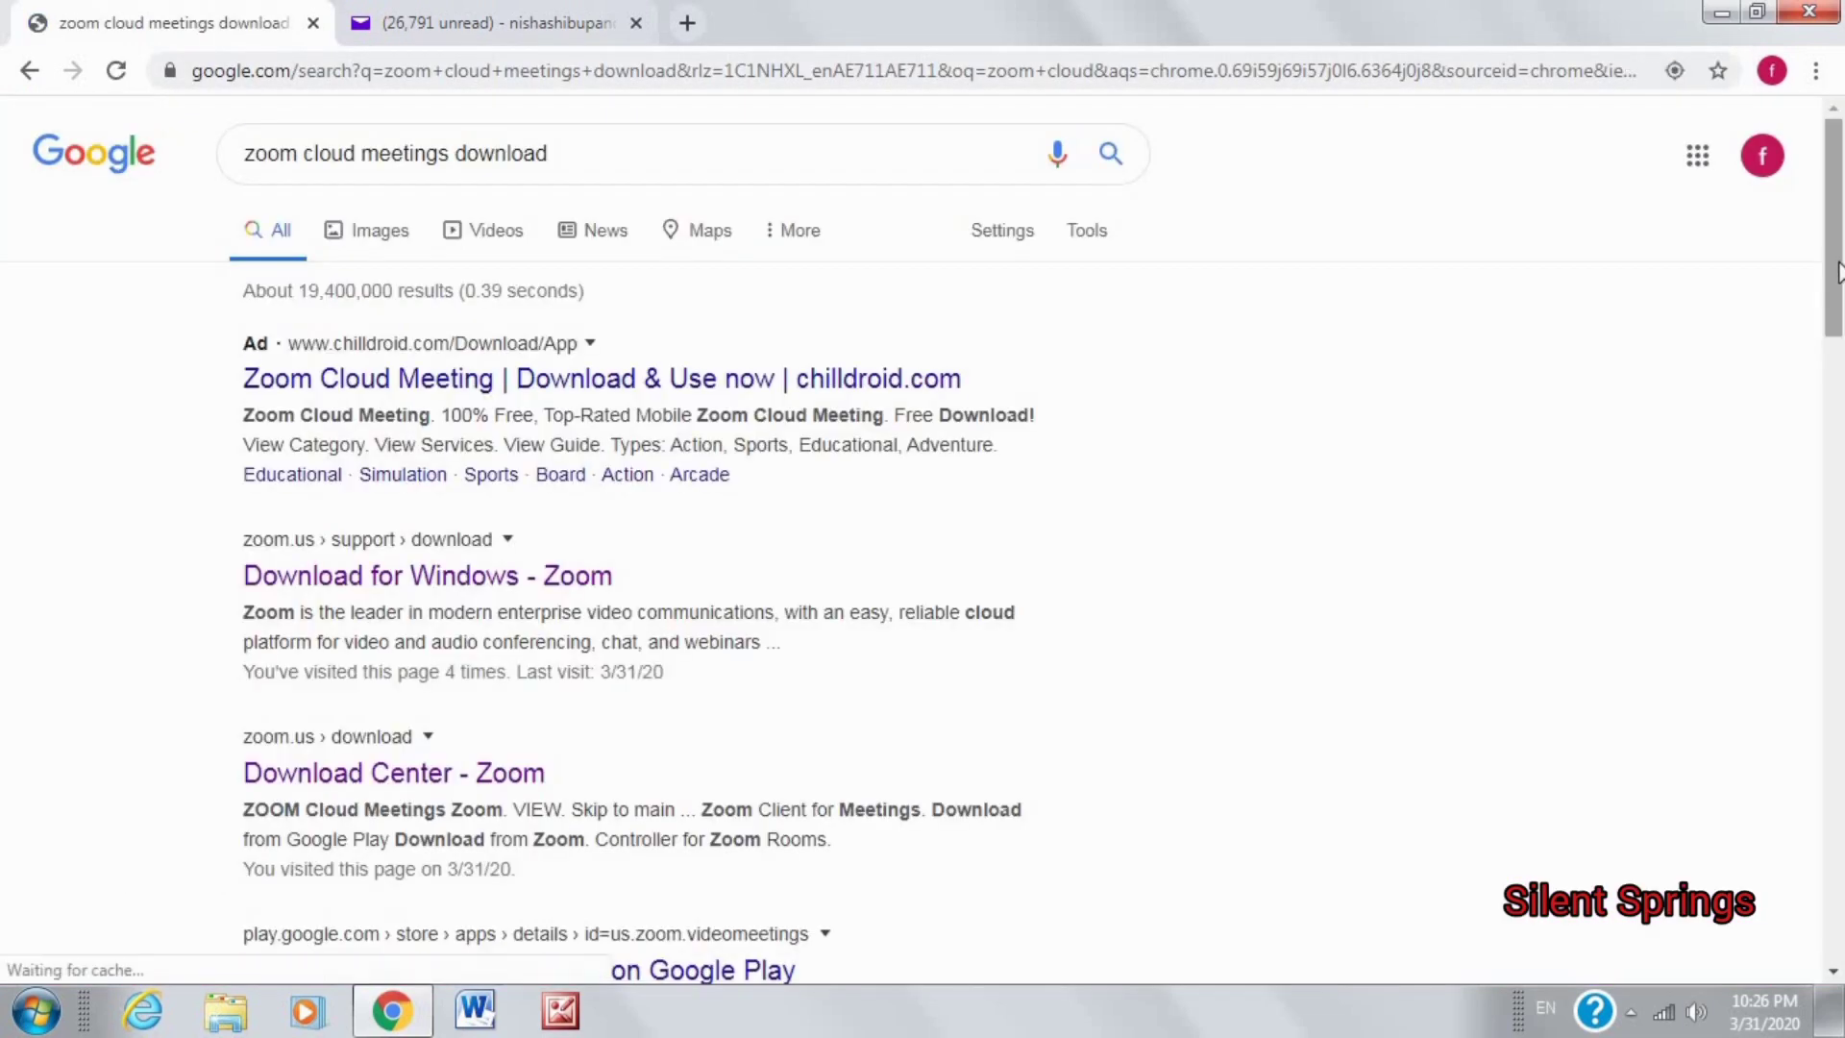
scroll(596, 288, down, 3)
click(591, 263)
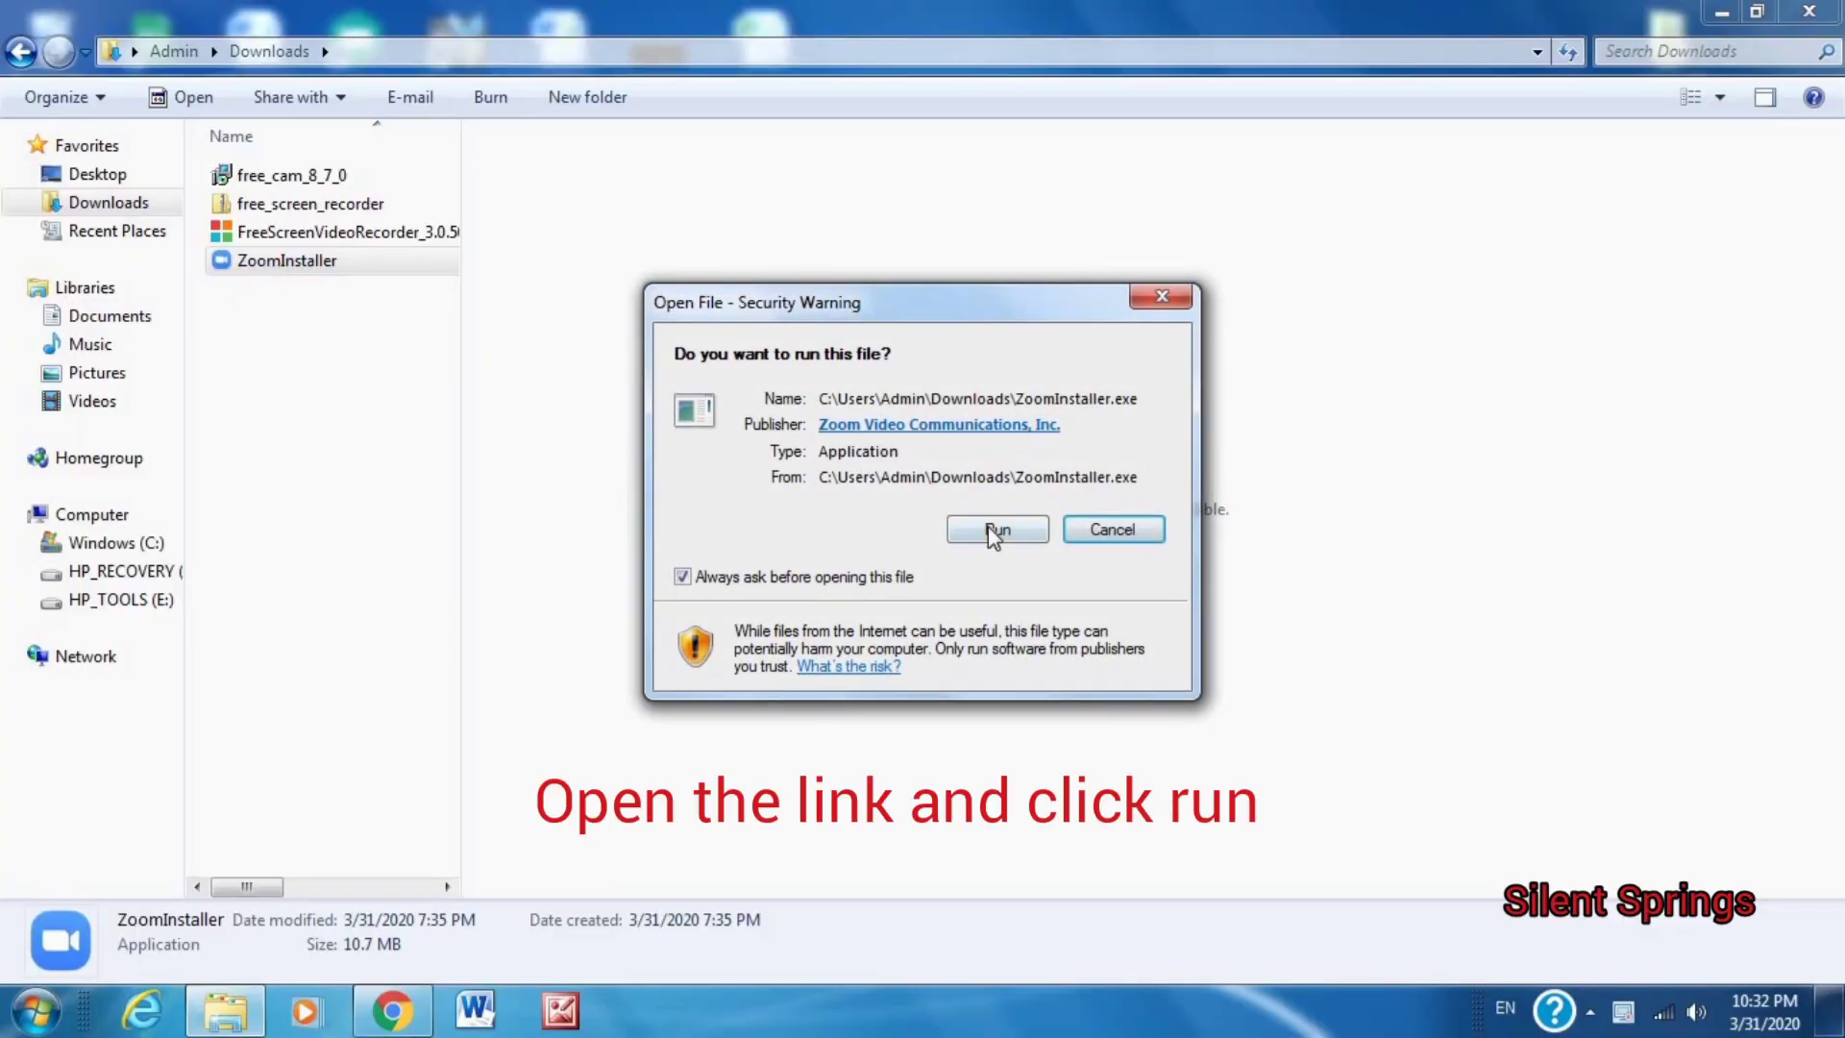
Run ZoomInstaller.exe from the security warning so Zoom Cloud Meetings installs and opens.
click(995, 532)
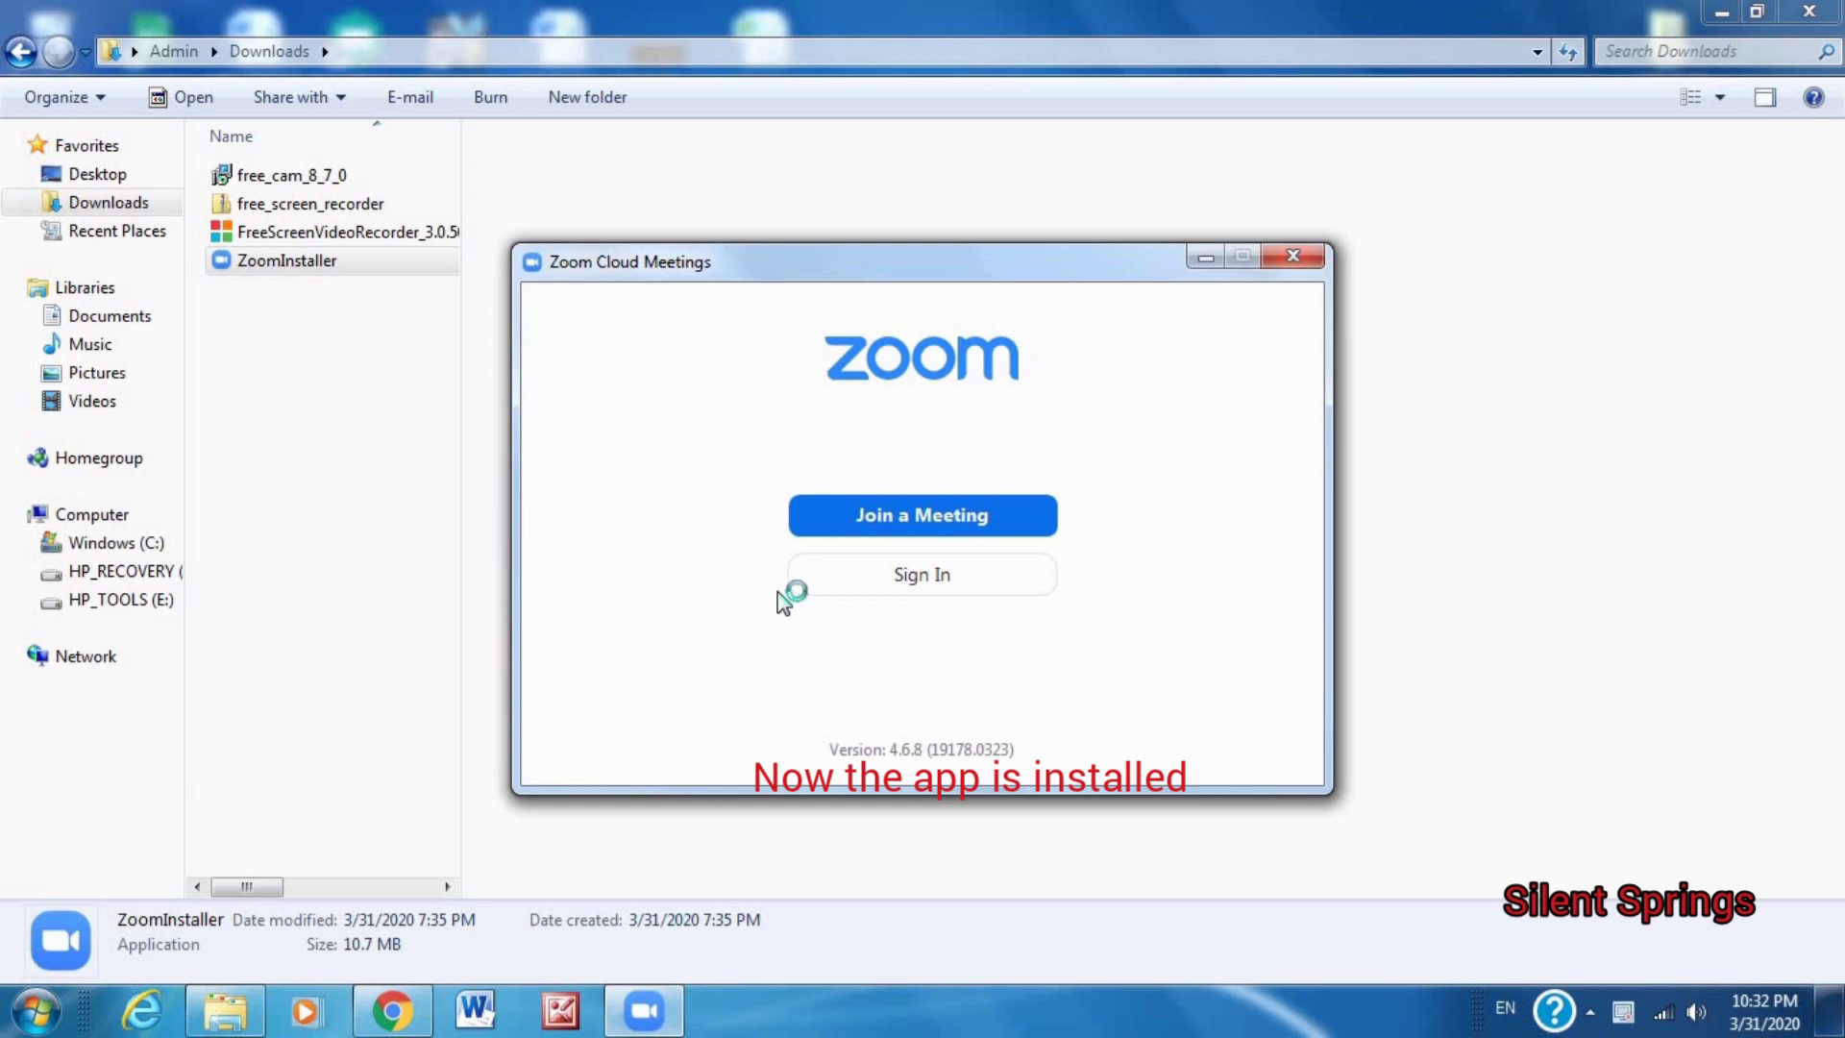
Join a meeting by entering its meeting ID and replacing the display name with a new one.
click(924, 520)
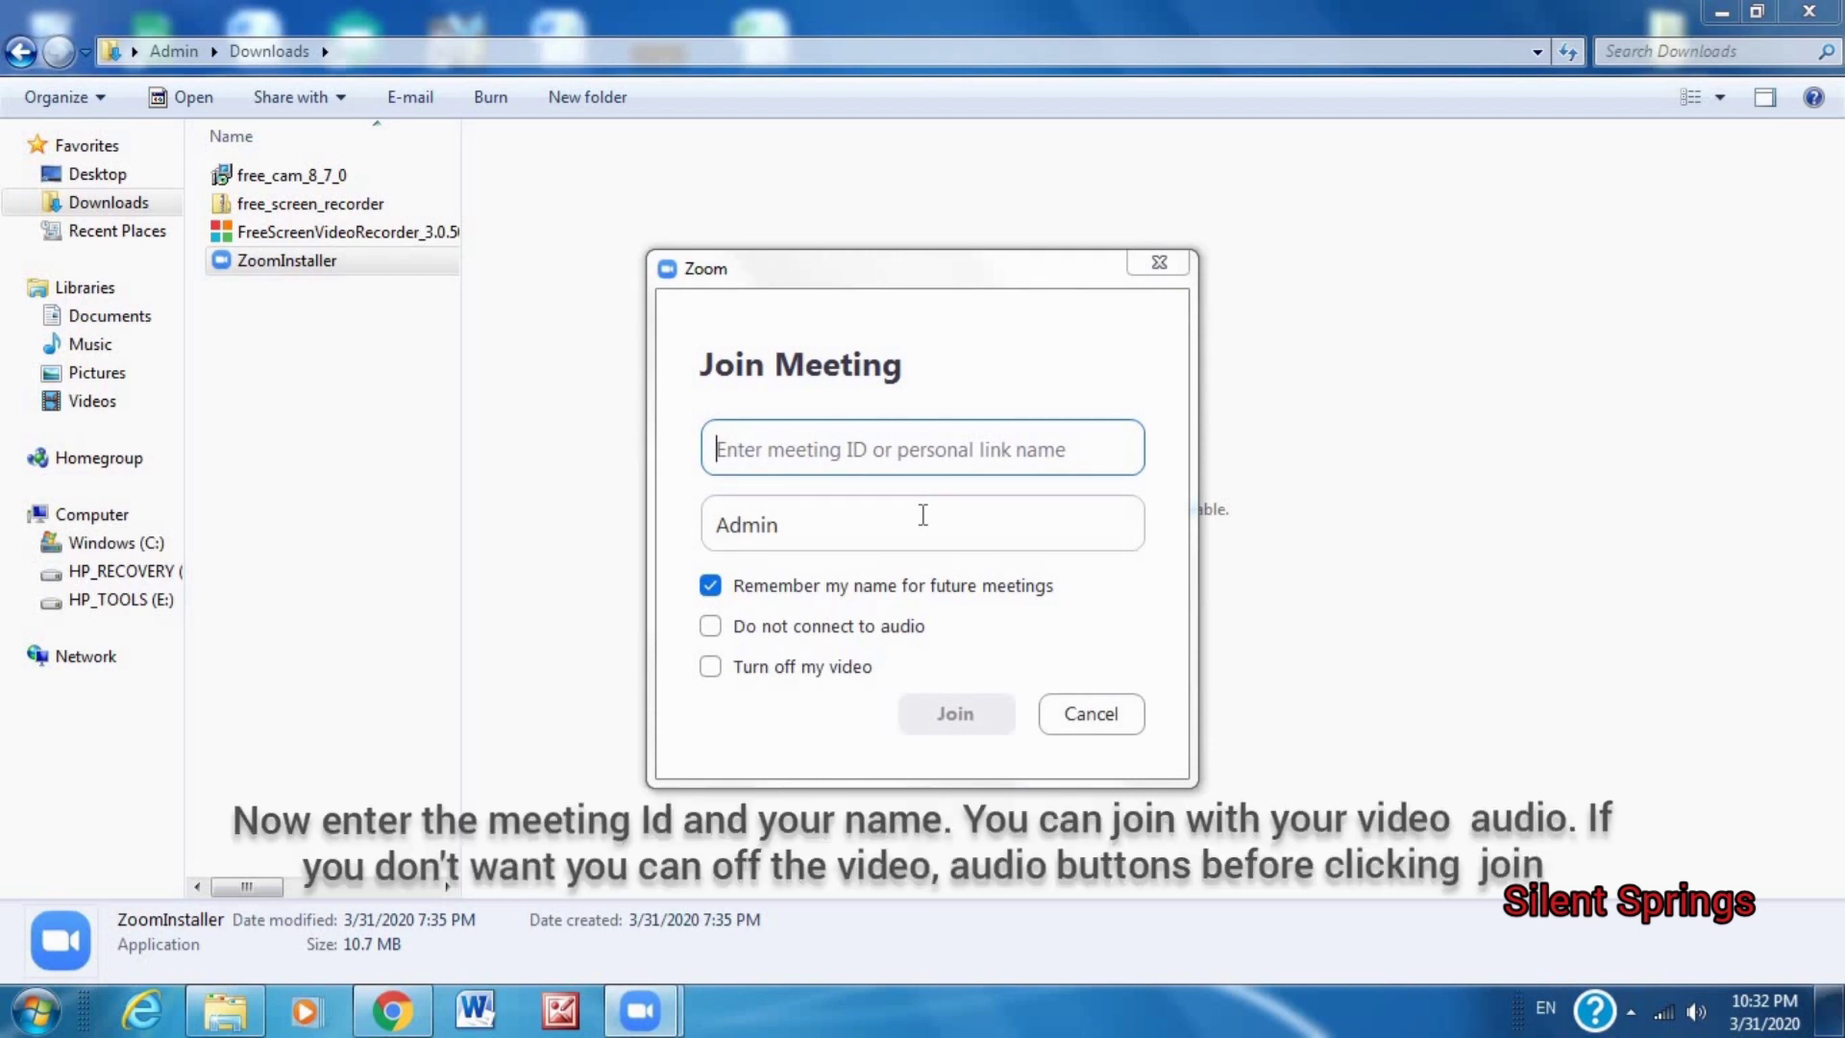
text(9)
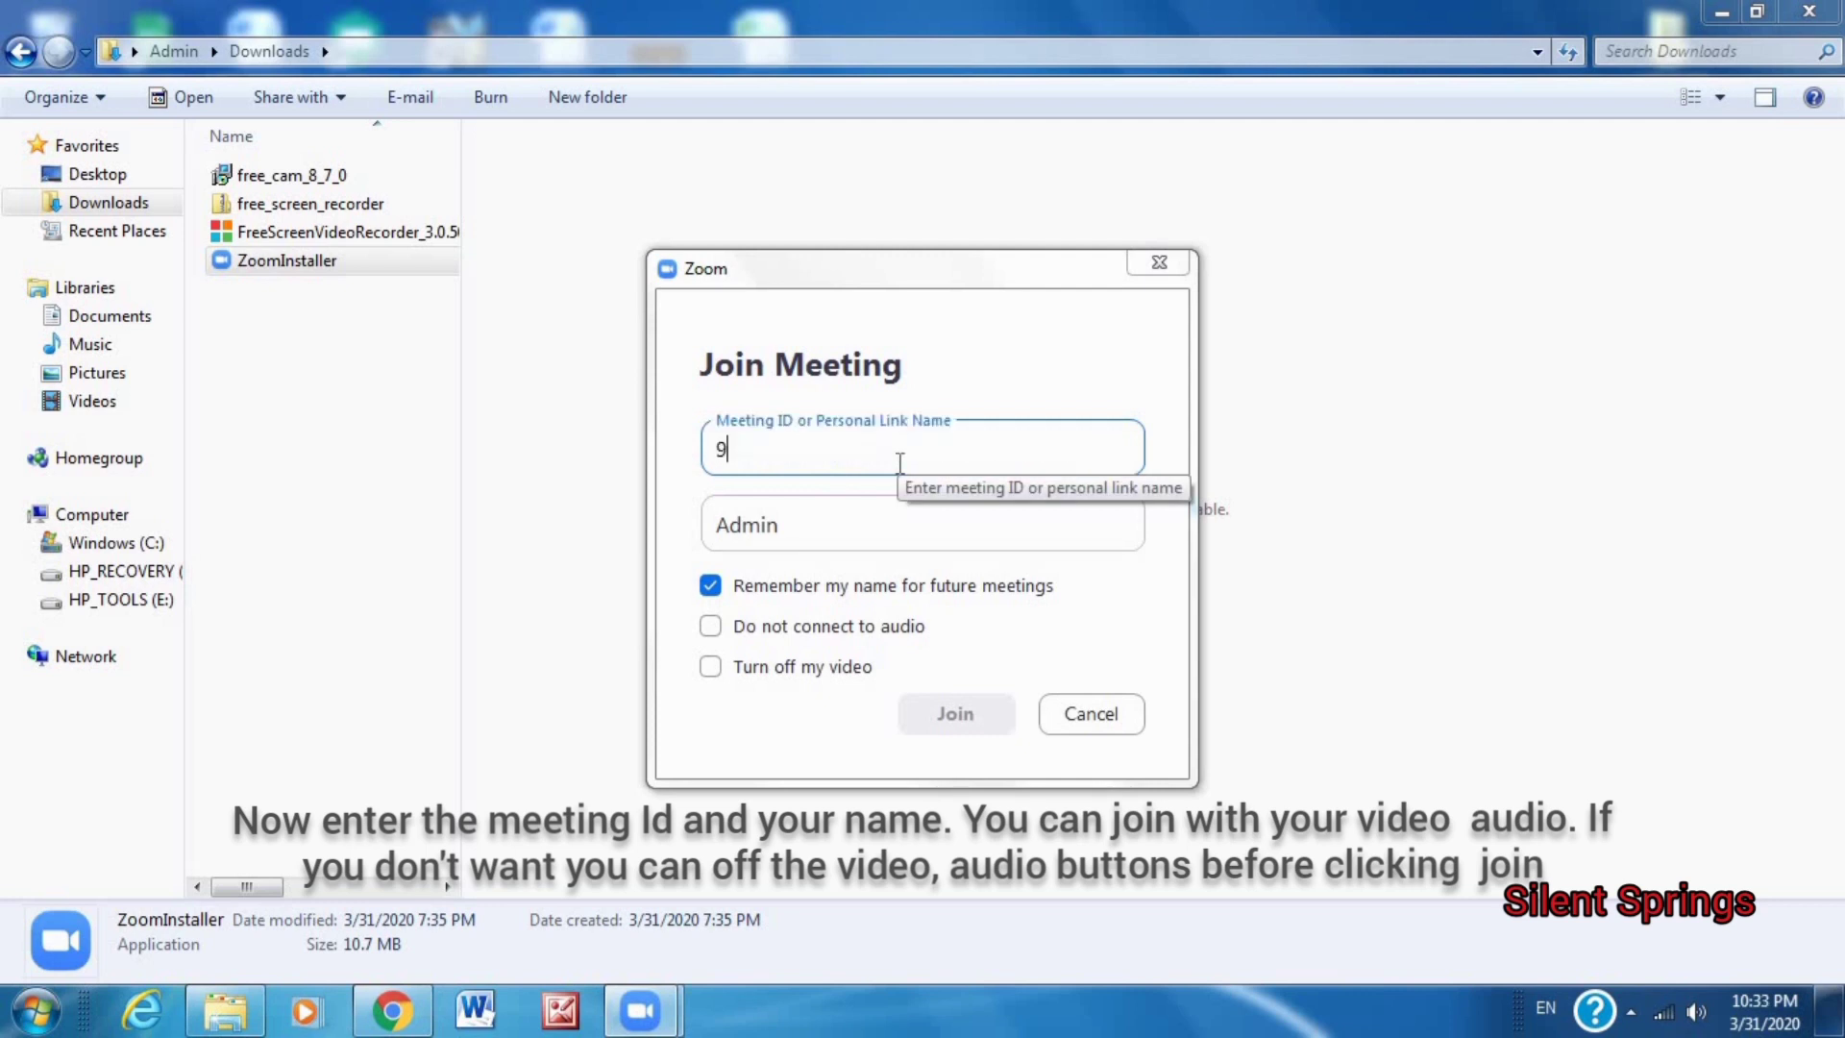
text(77-539-9166)
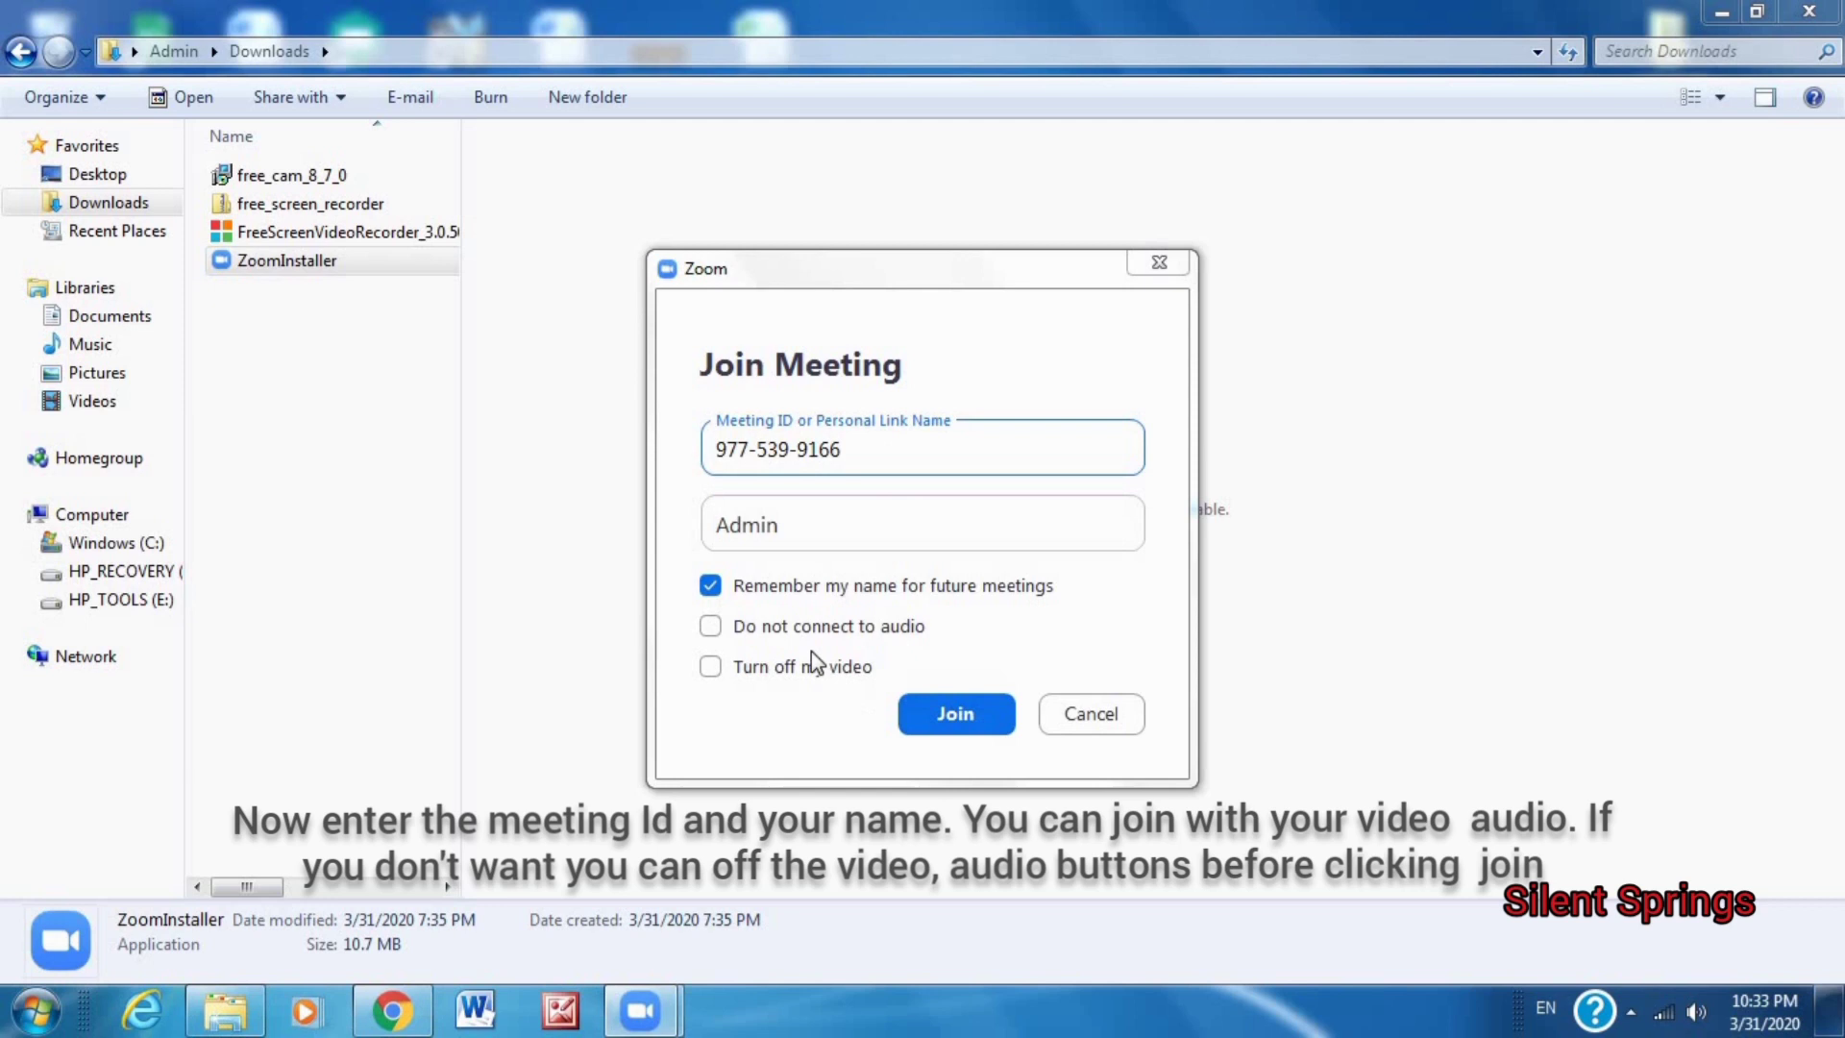
click(712, 628)
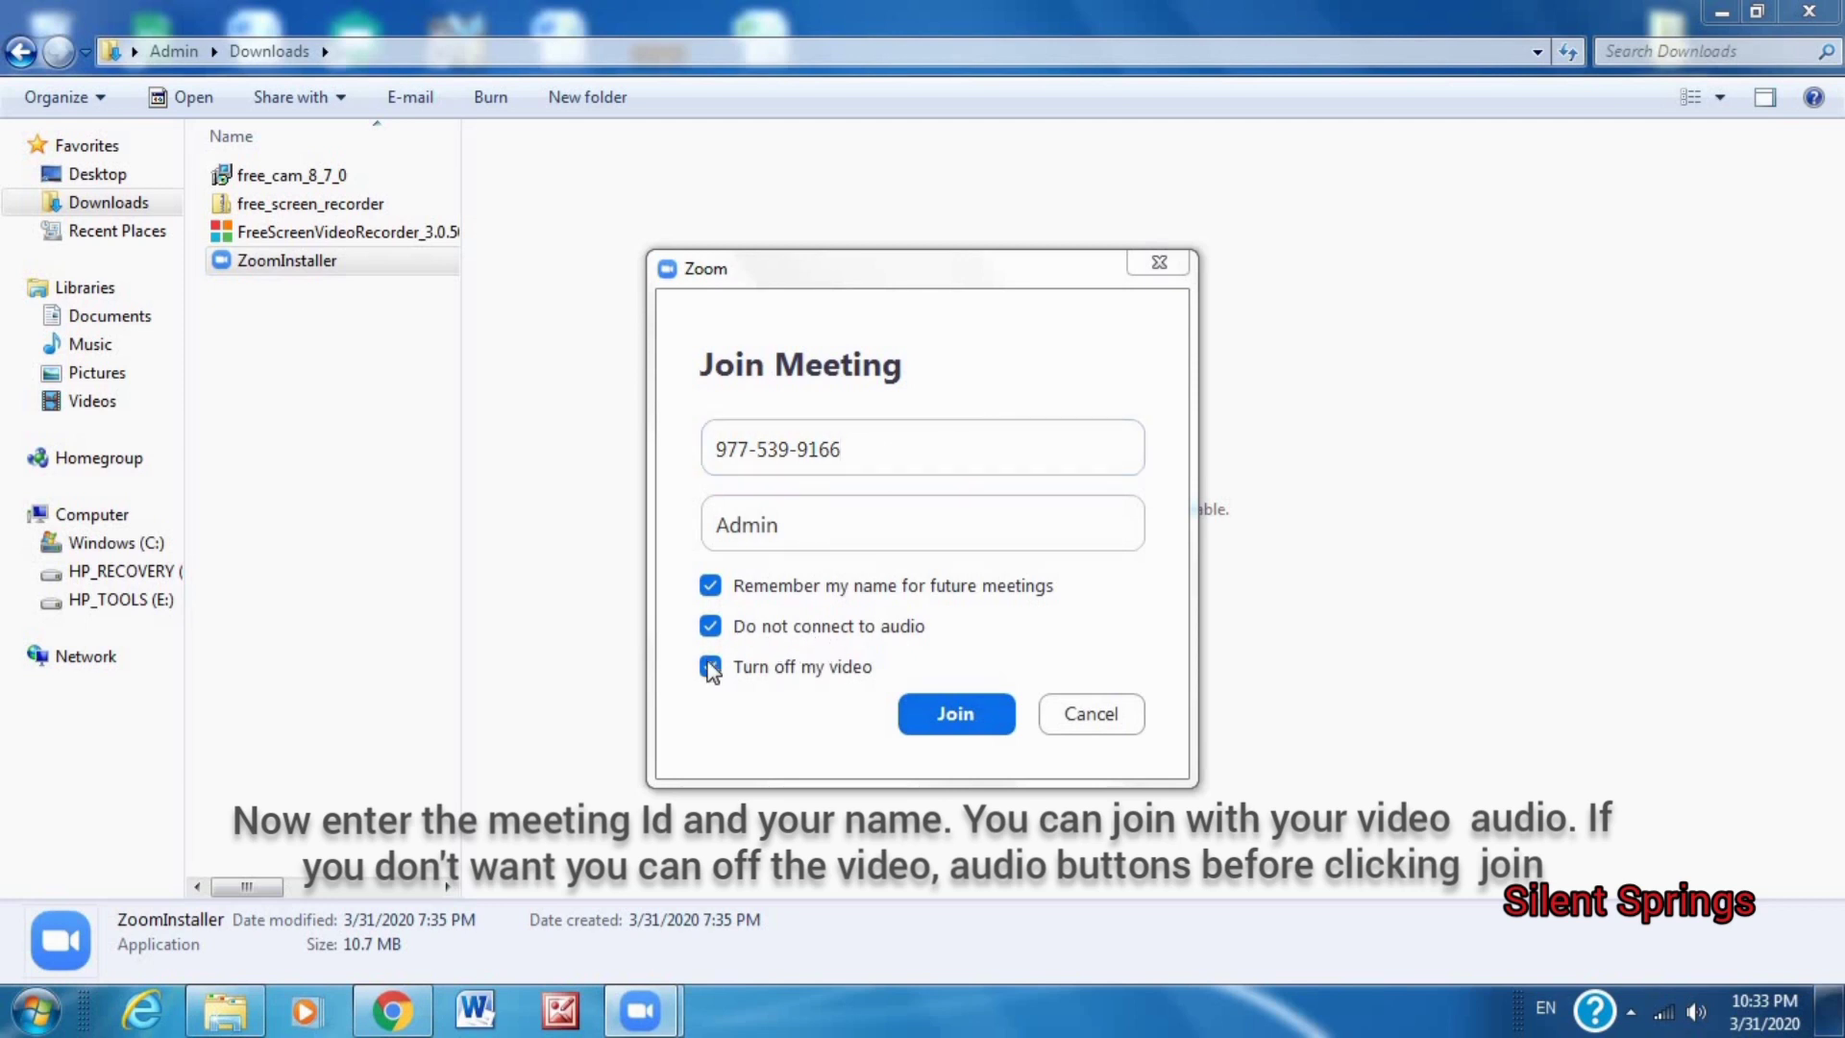
click(781, 523)
drag(782, 524, 695, 528)
text(silent springs)
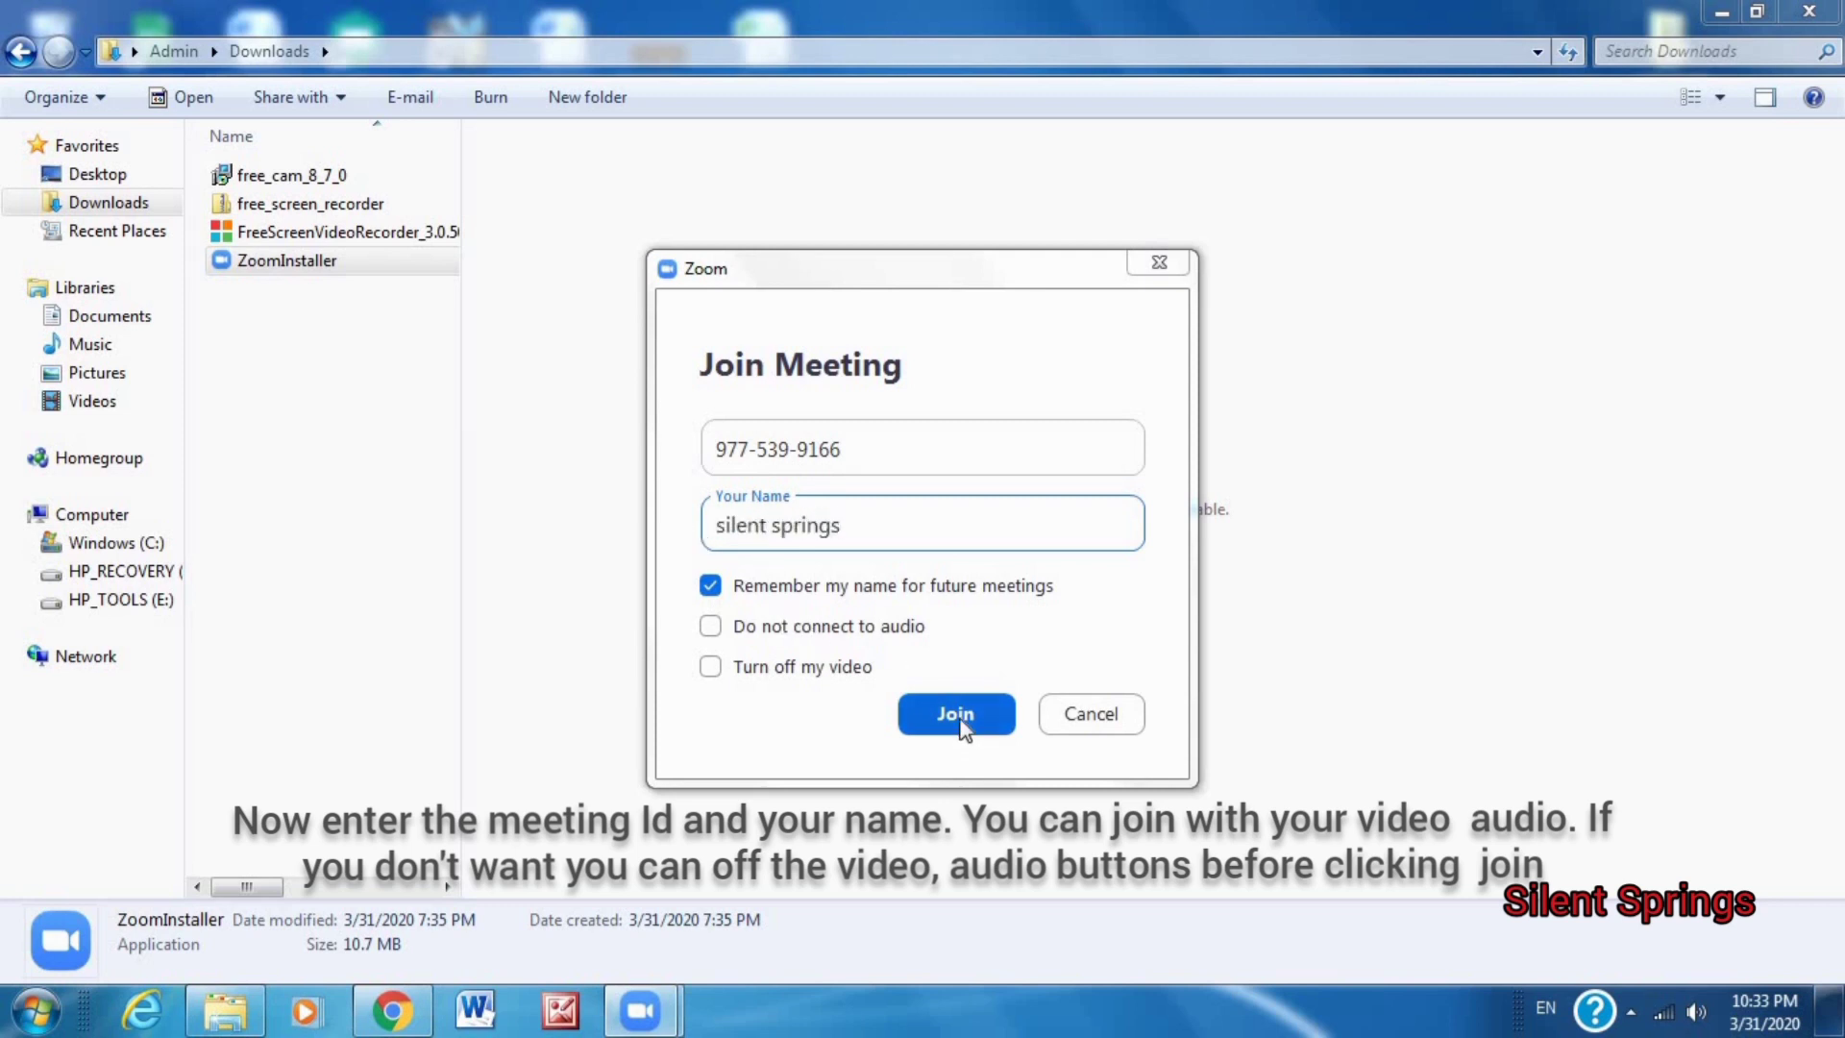
click(962, 727)
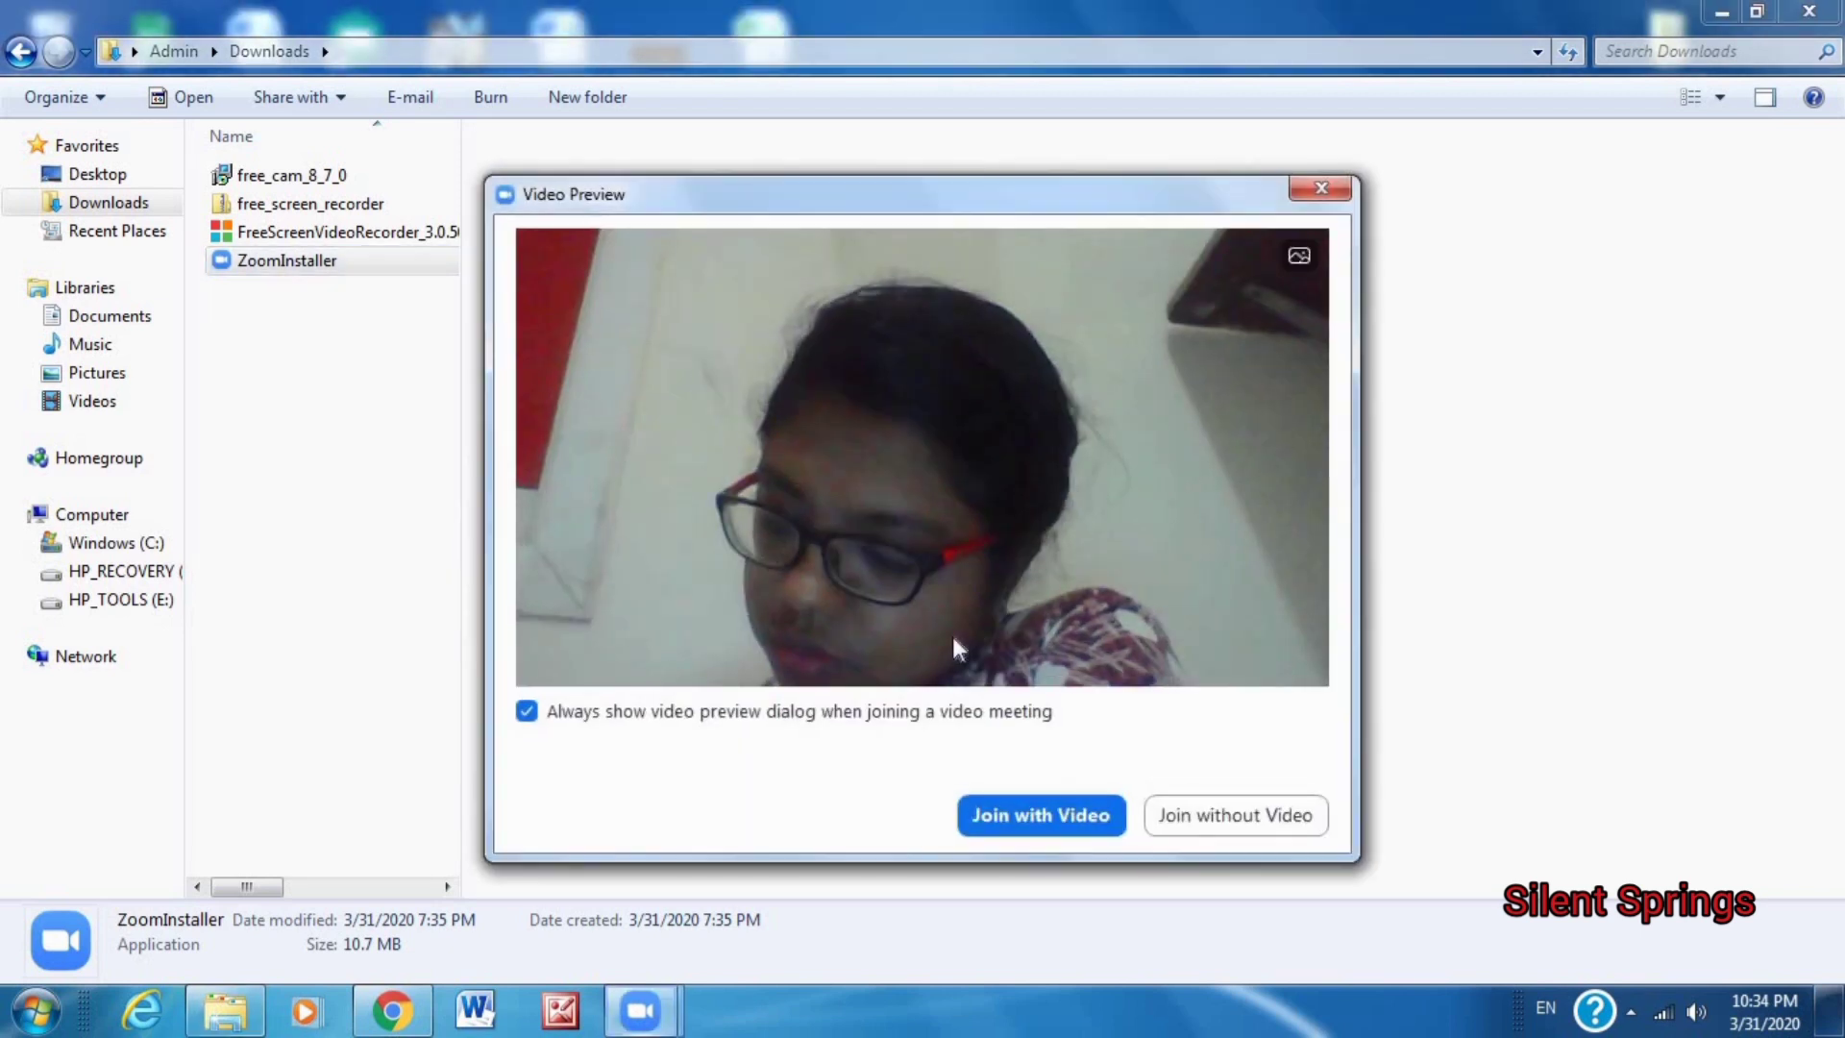
Enter the meeting with video and computer audio, then turn the camera off and back on.
click(1085, 828)
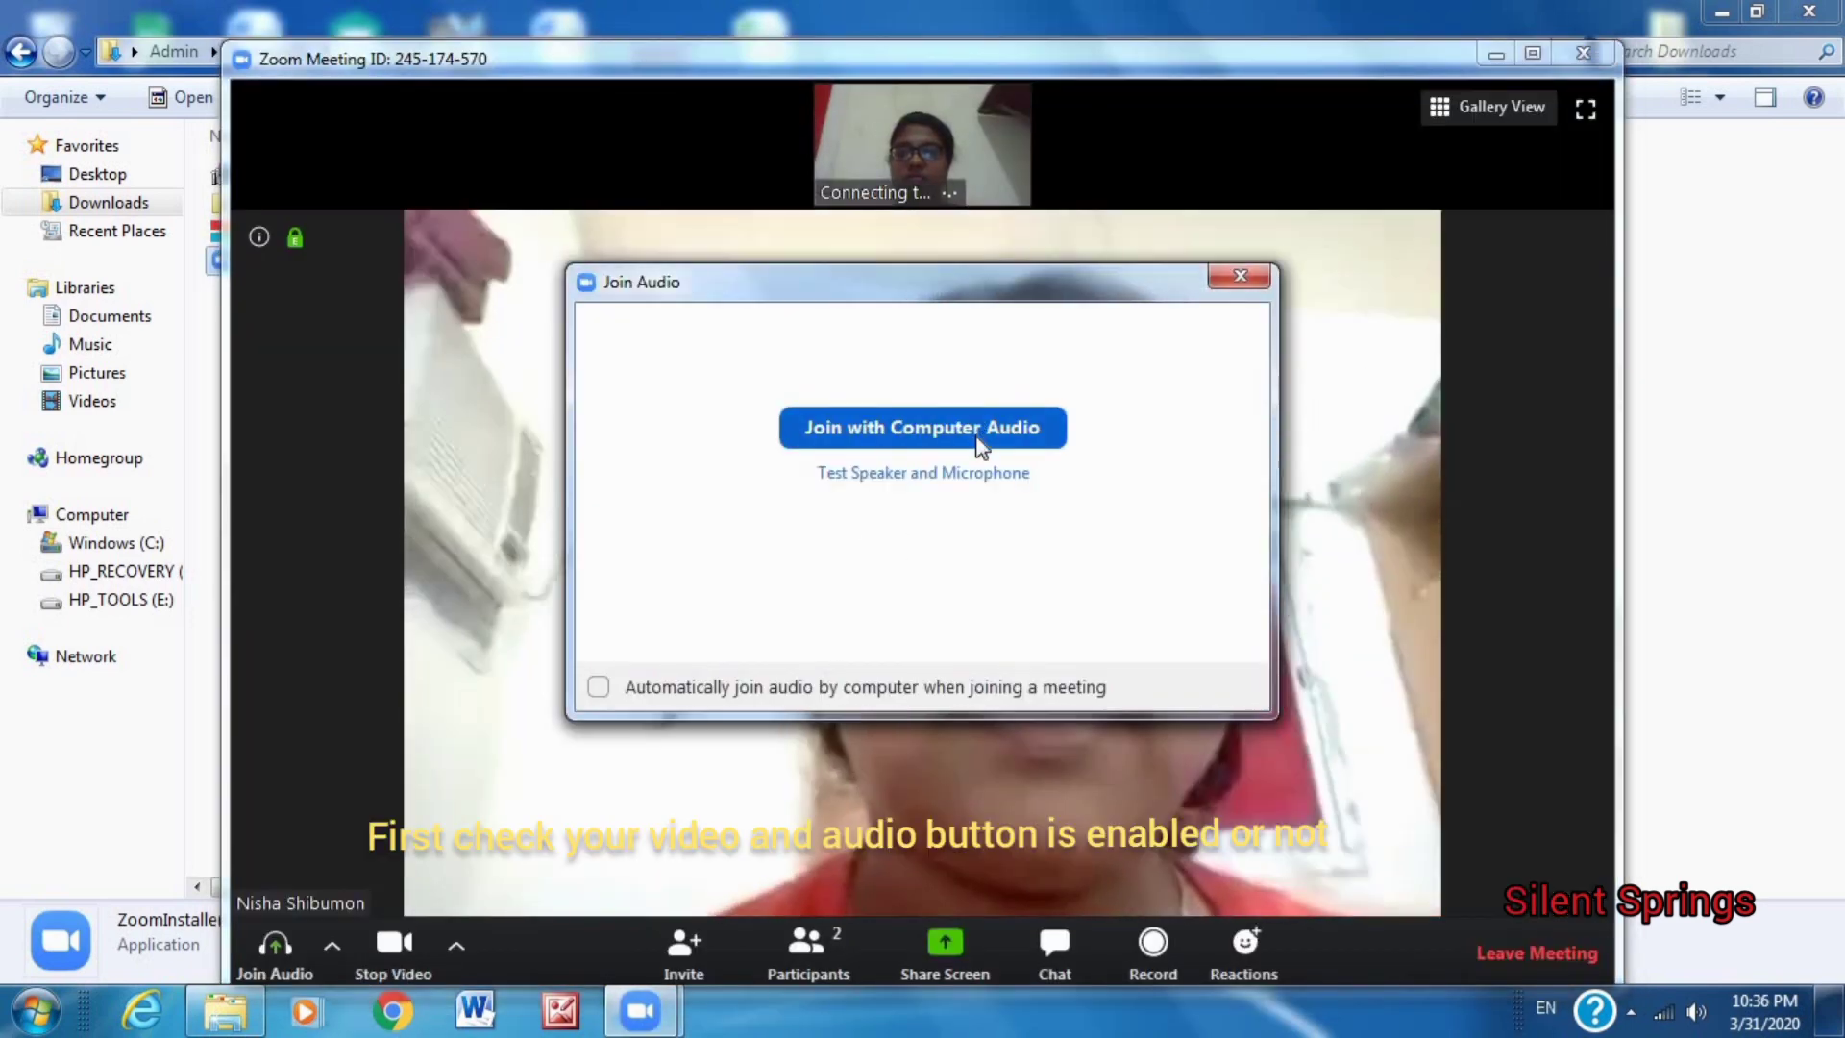
click(980, 444)
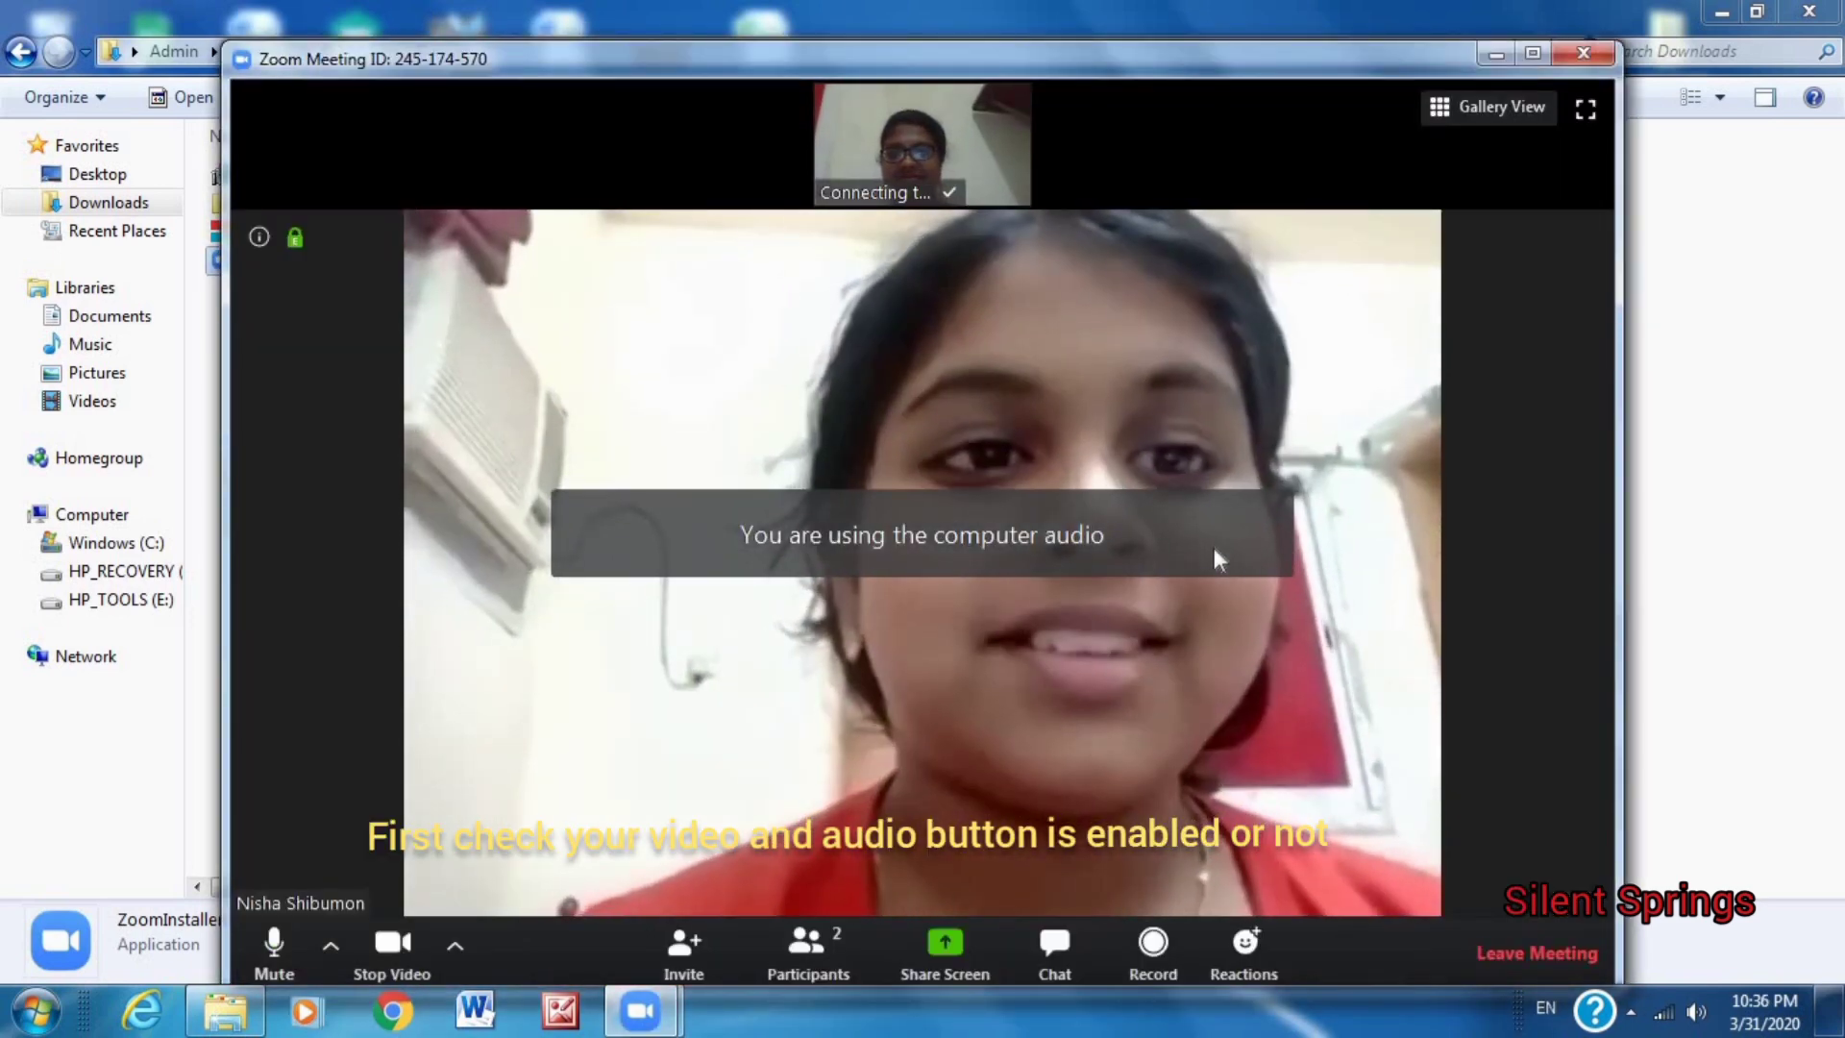
click(384, 942)
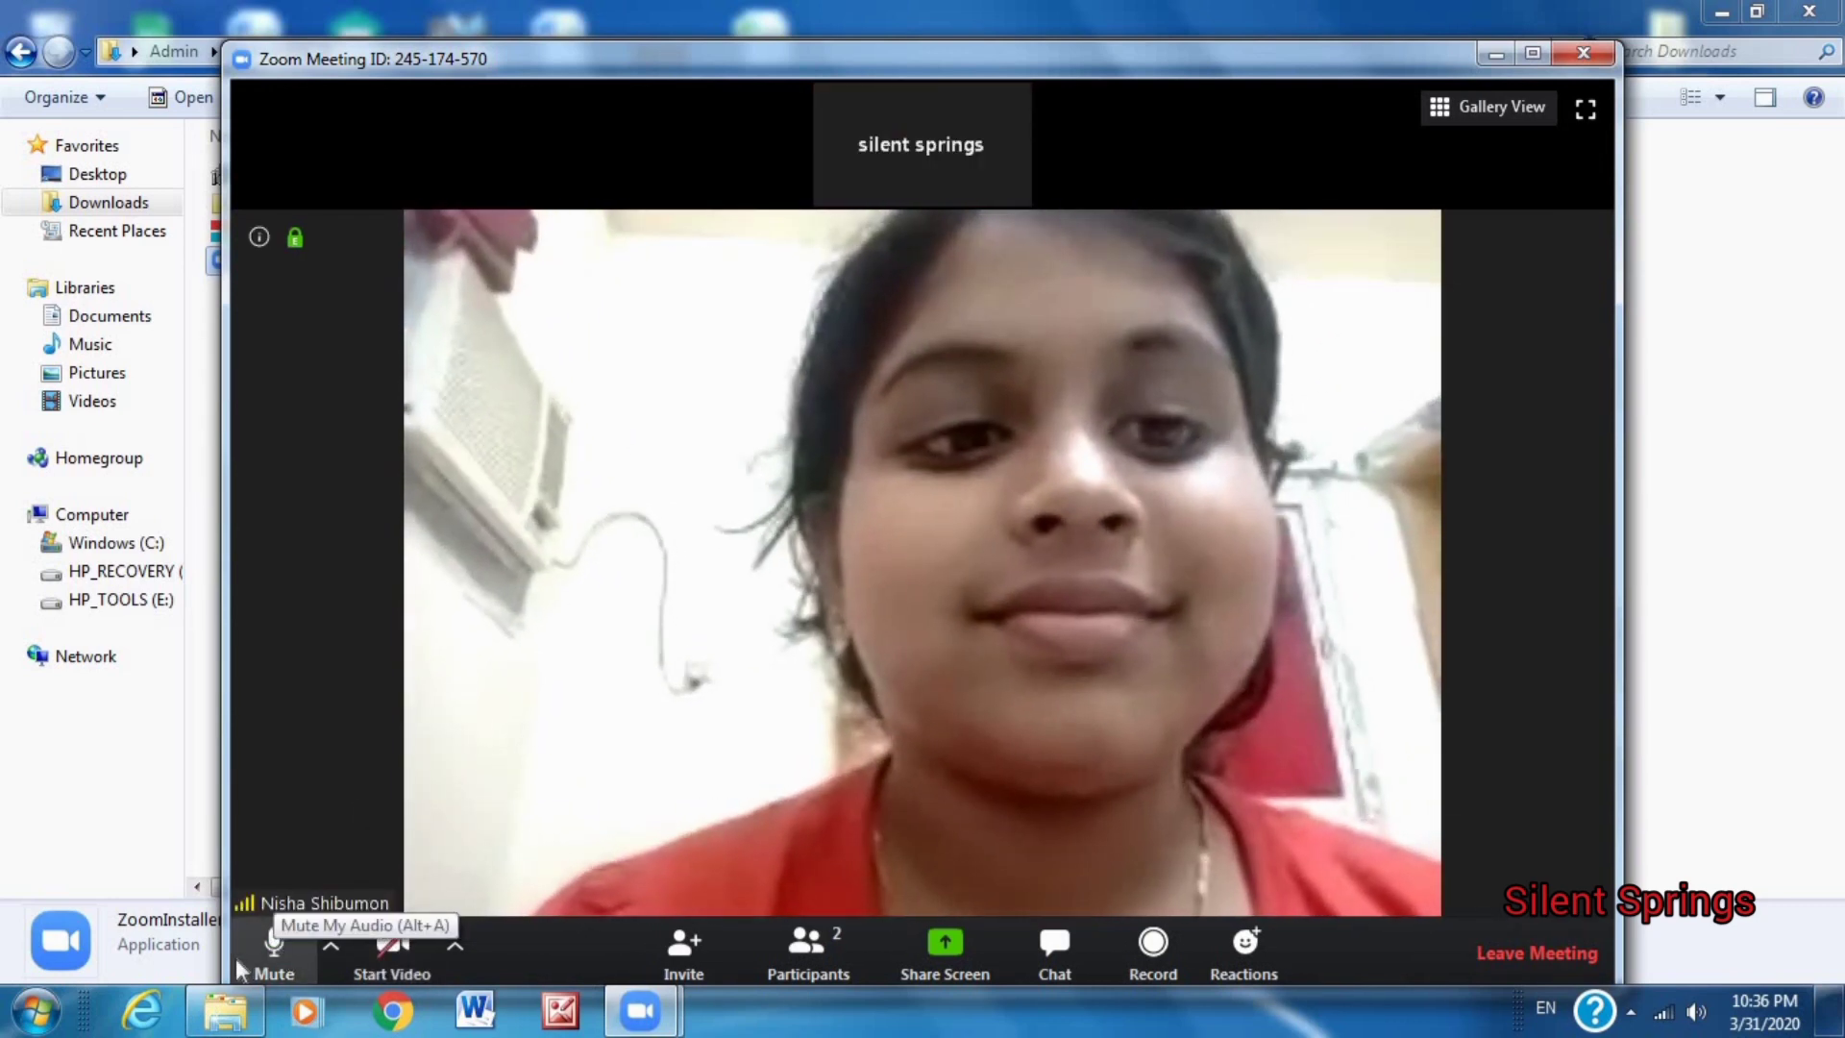
click(402, 937)
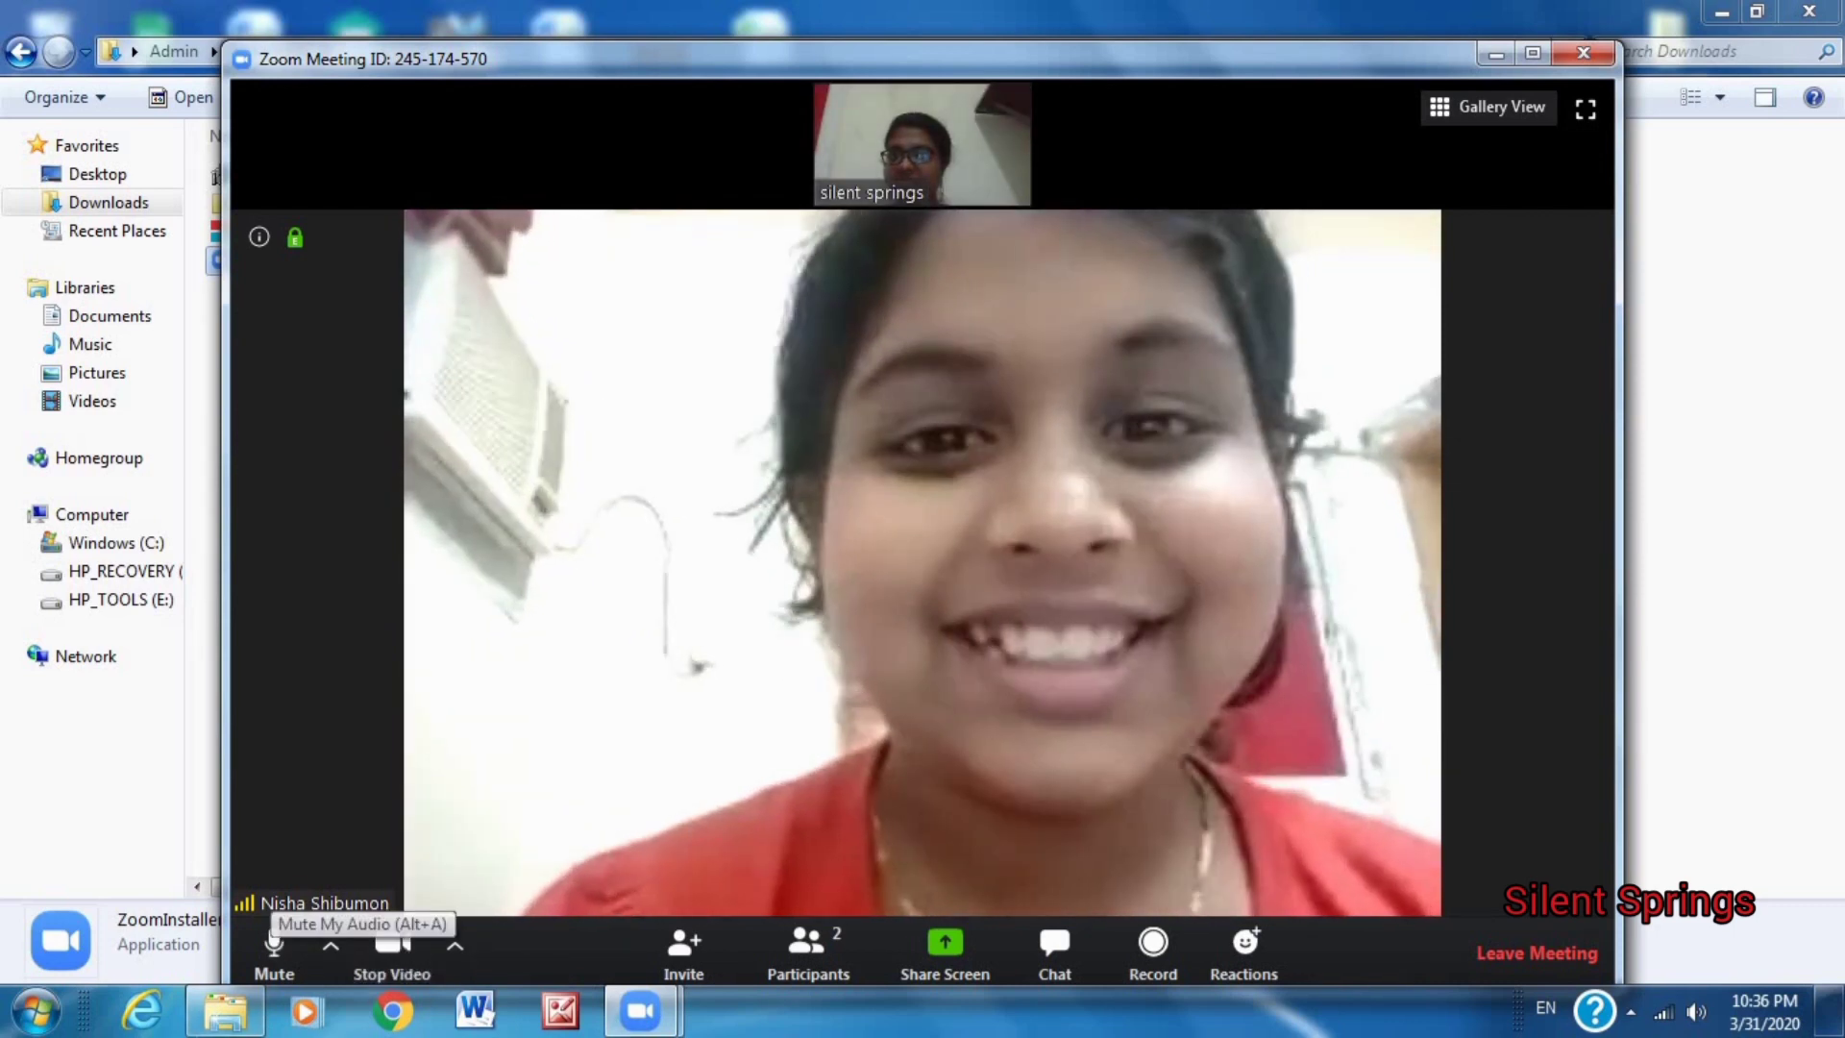
Maximize the meeting window and mute then unmute the microphone.
mouse_move(225, 1011)
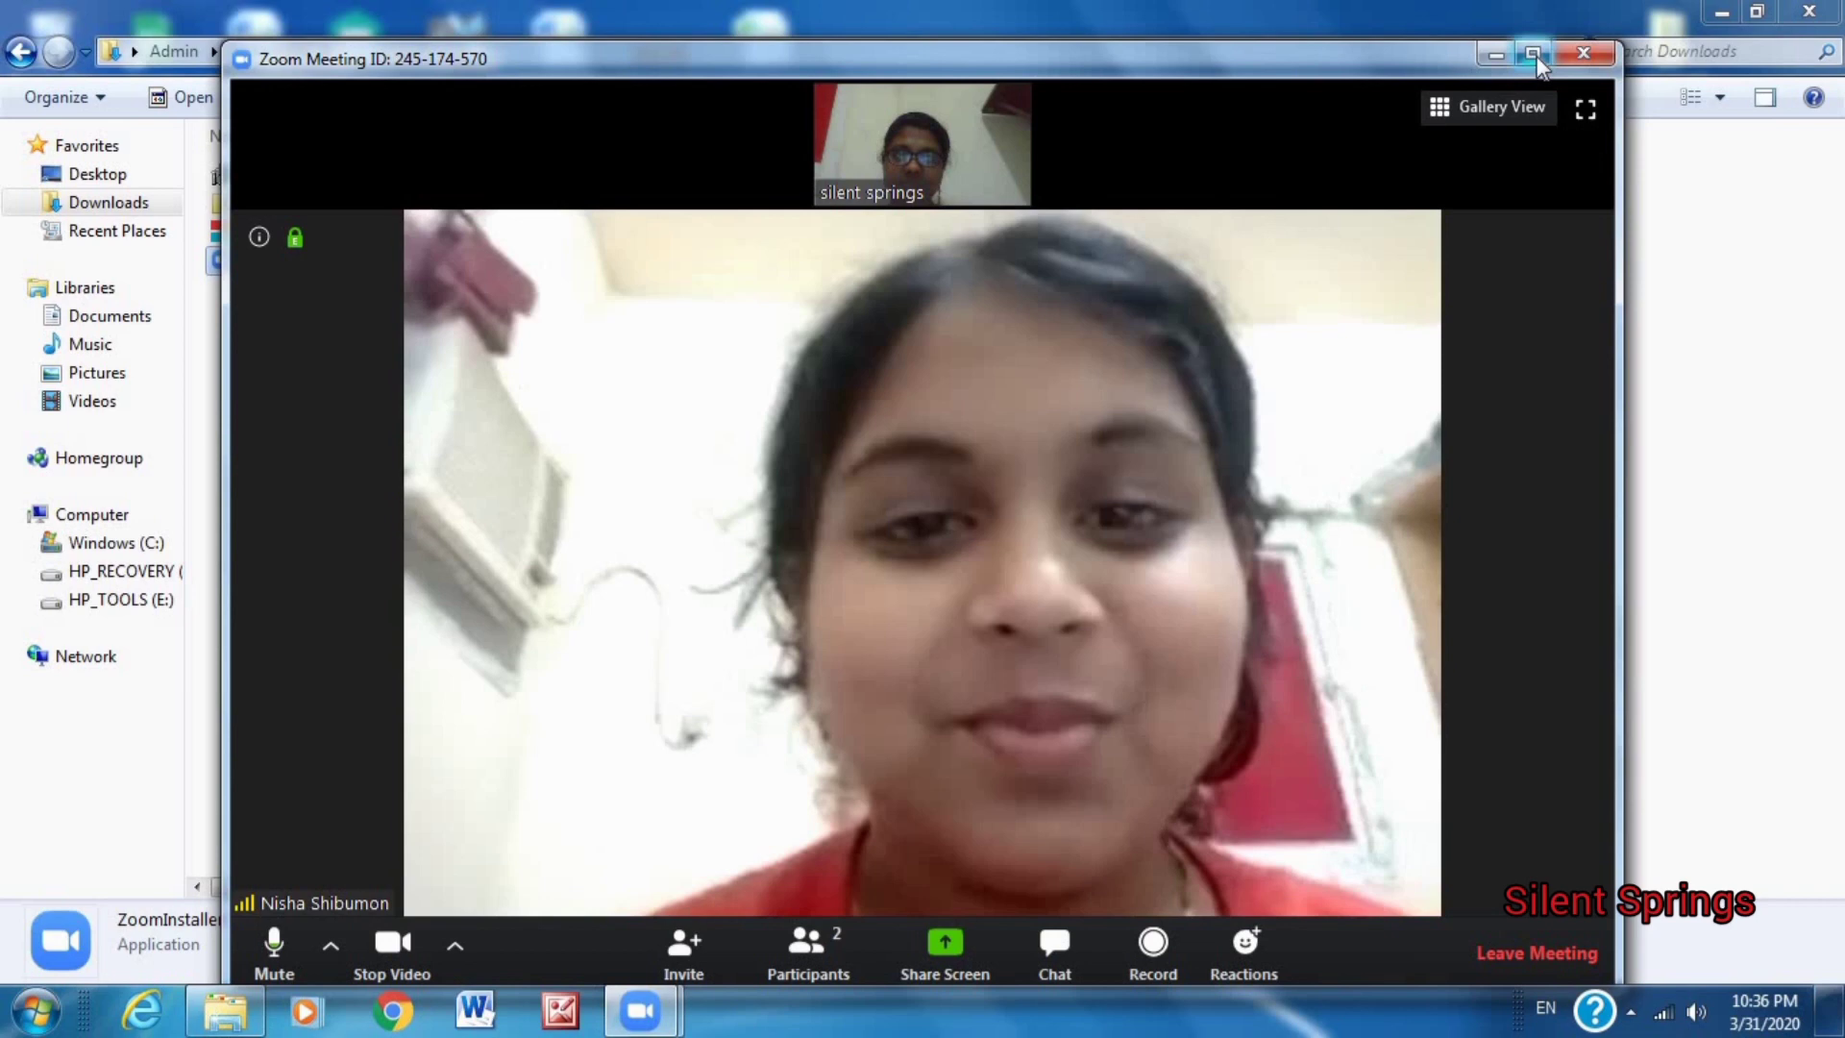
double_click(1057, 190)
click(43, 942)
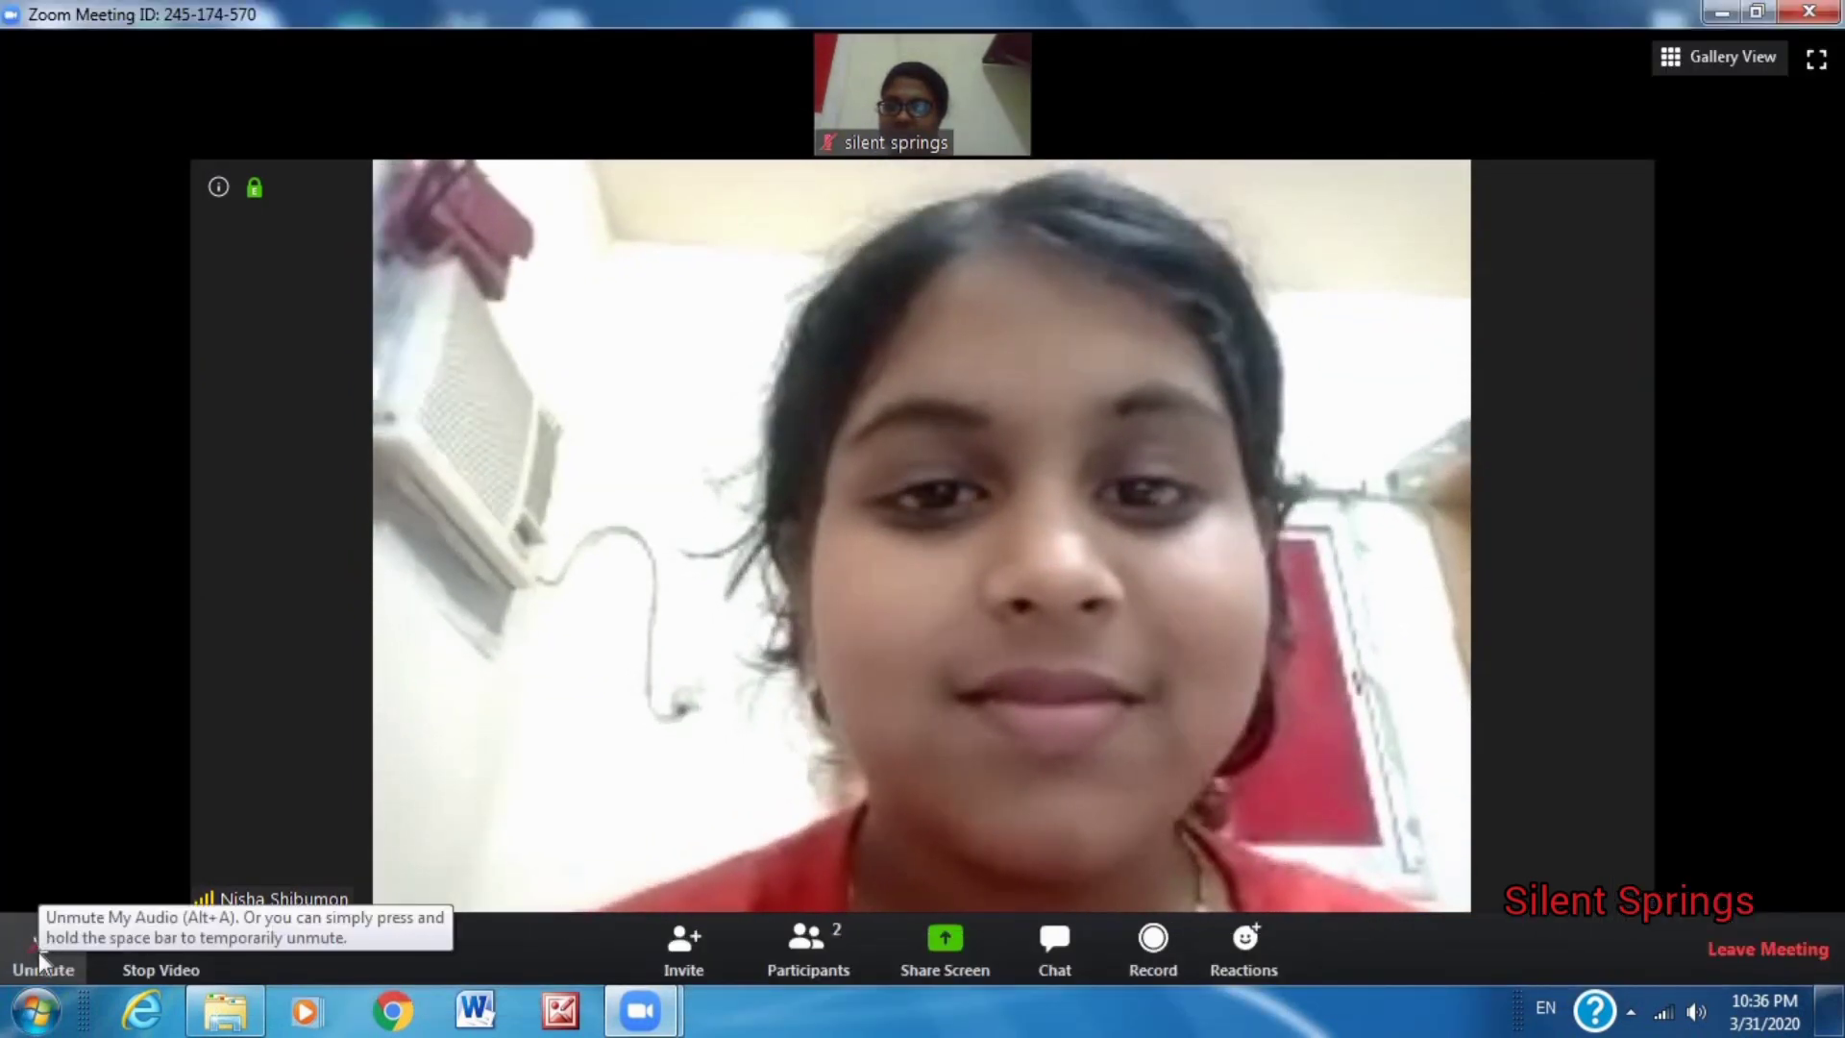
click(42, 942)
Show participants and group chat, copy the meeting invitation, and choose to send it via Gmail.
click(807, 937)
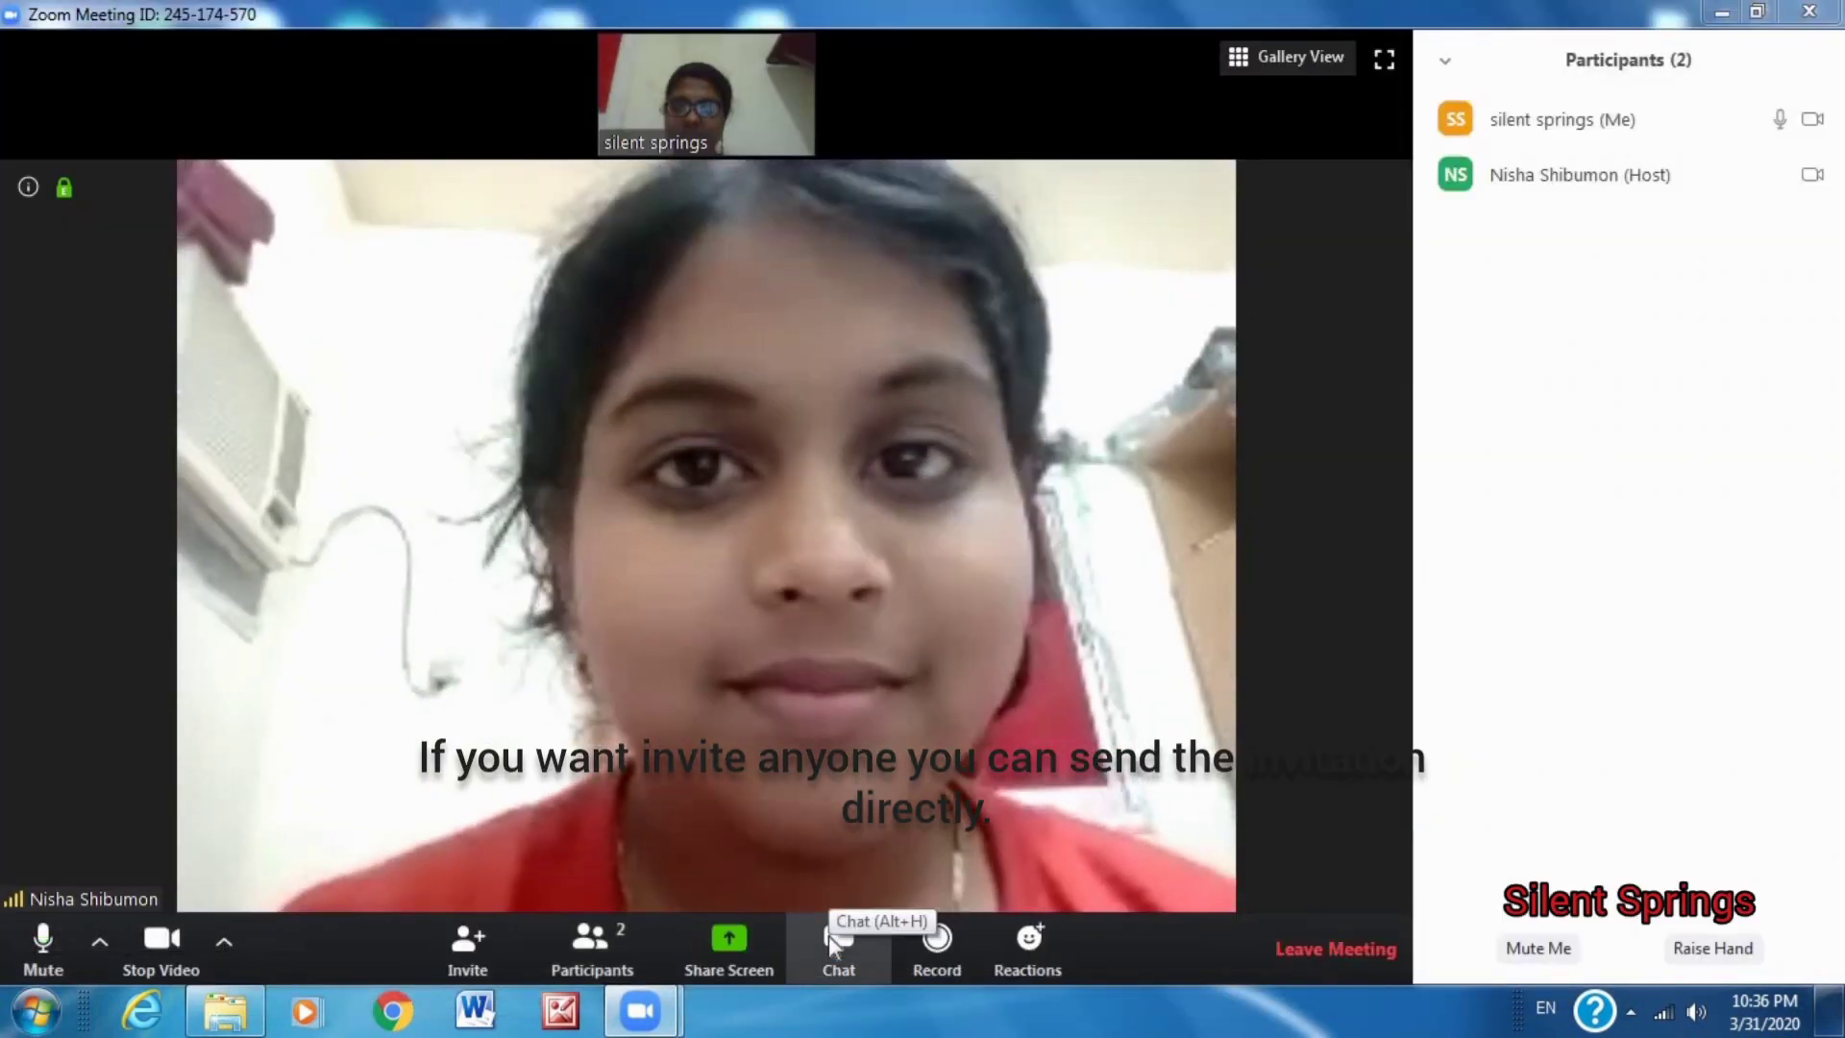
click(832, 940)
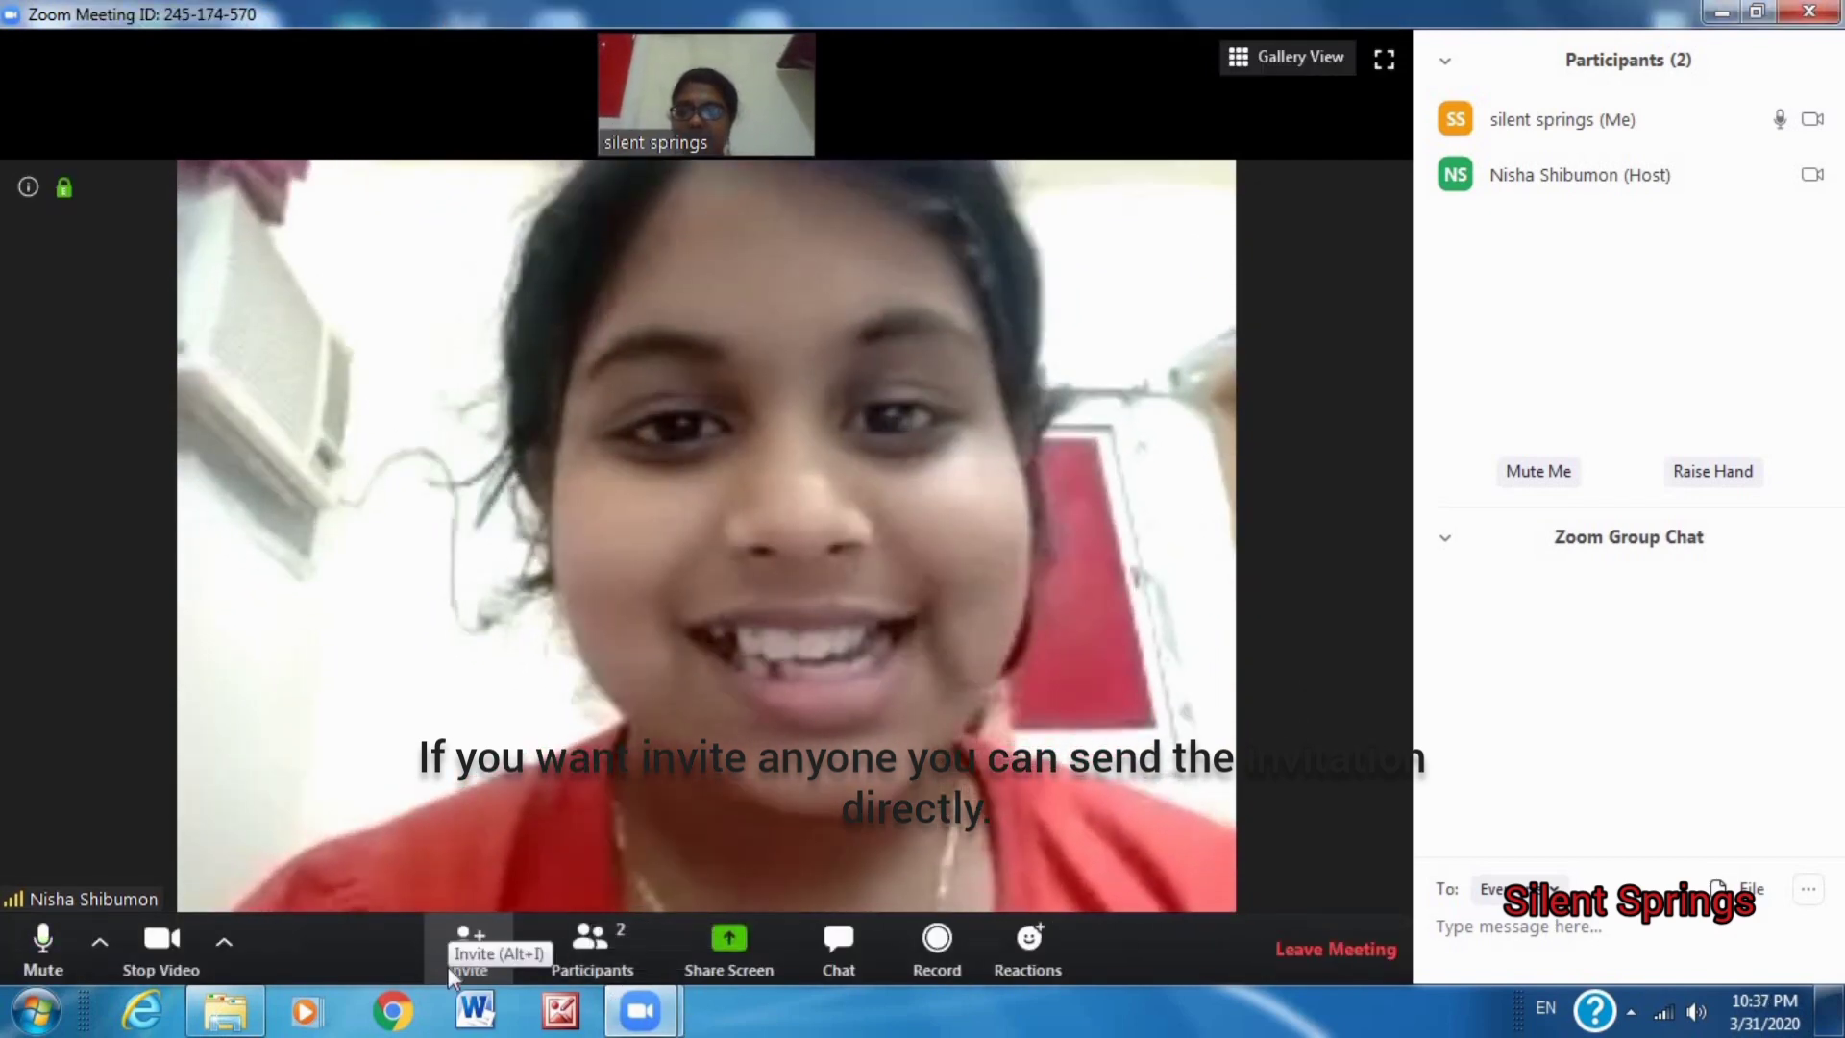
click(450, 968)
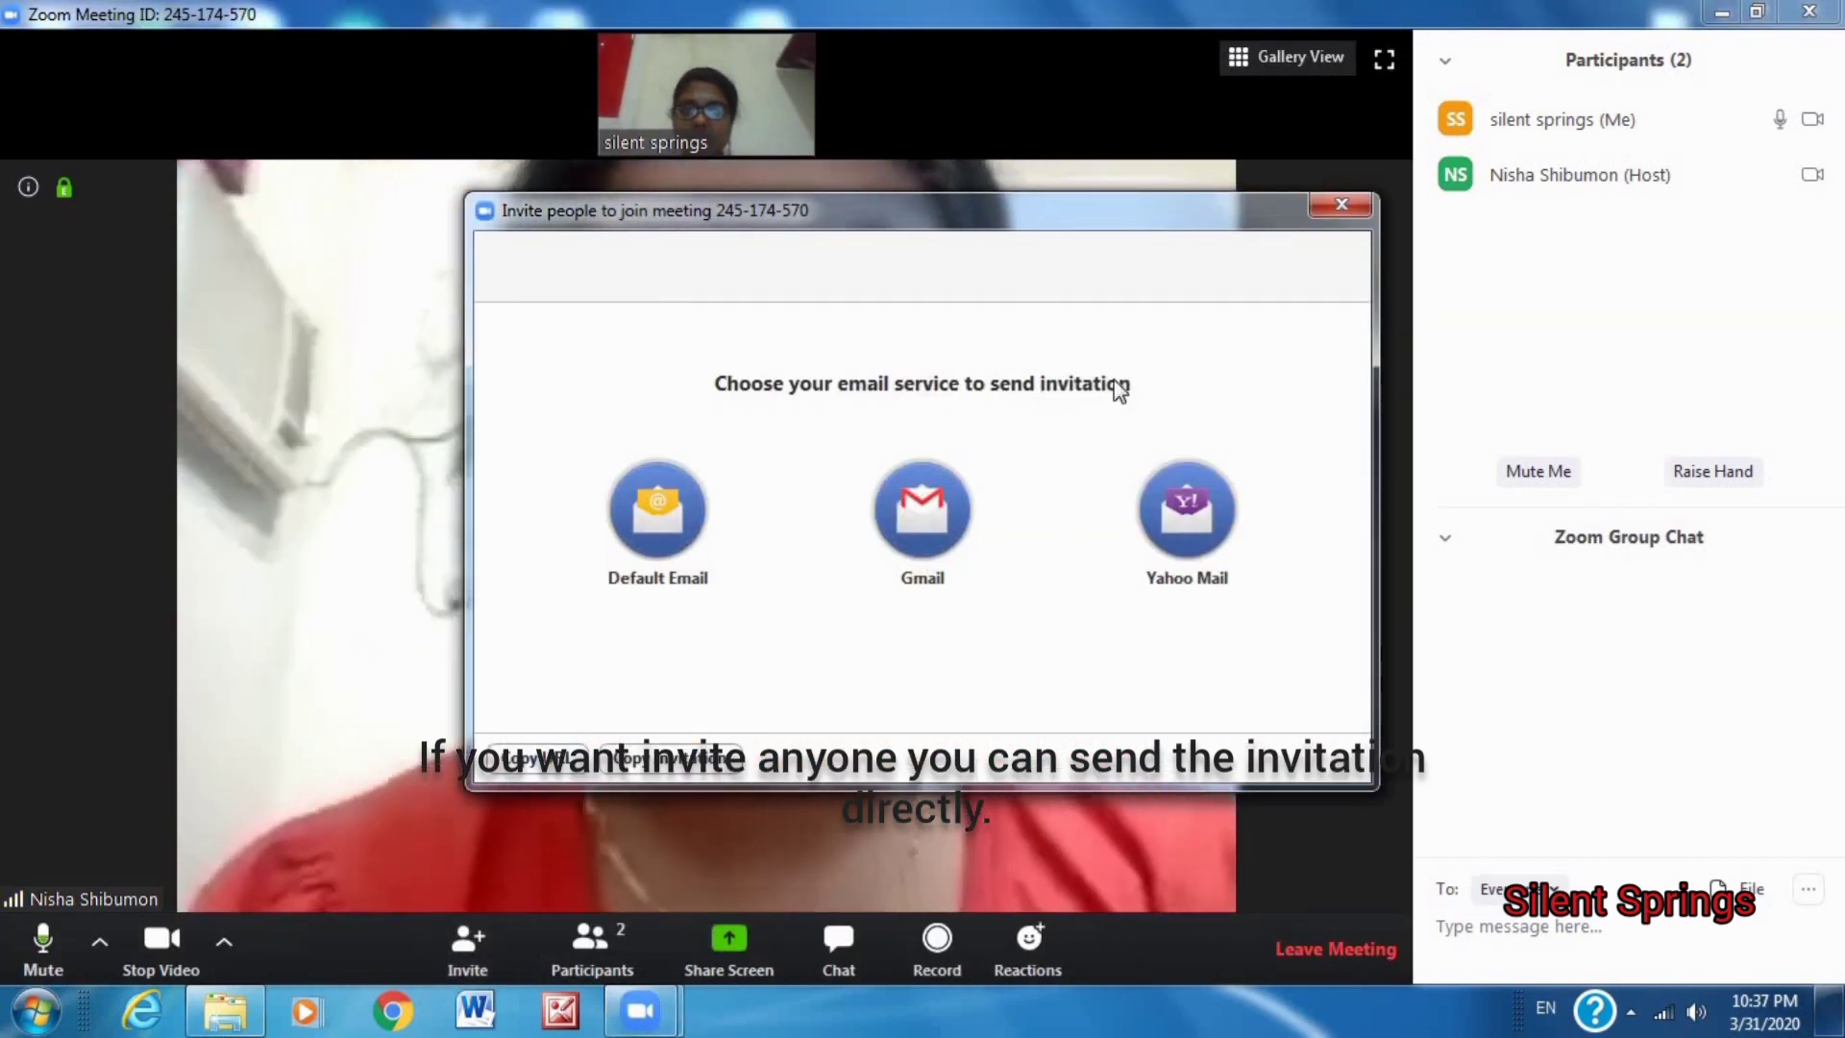
click(656, 759)
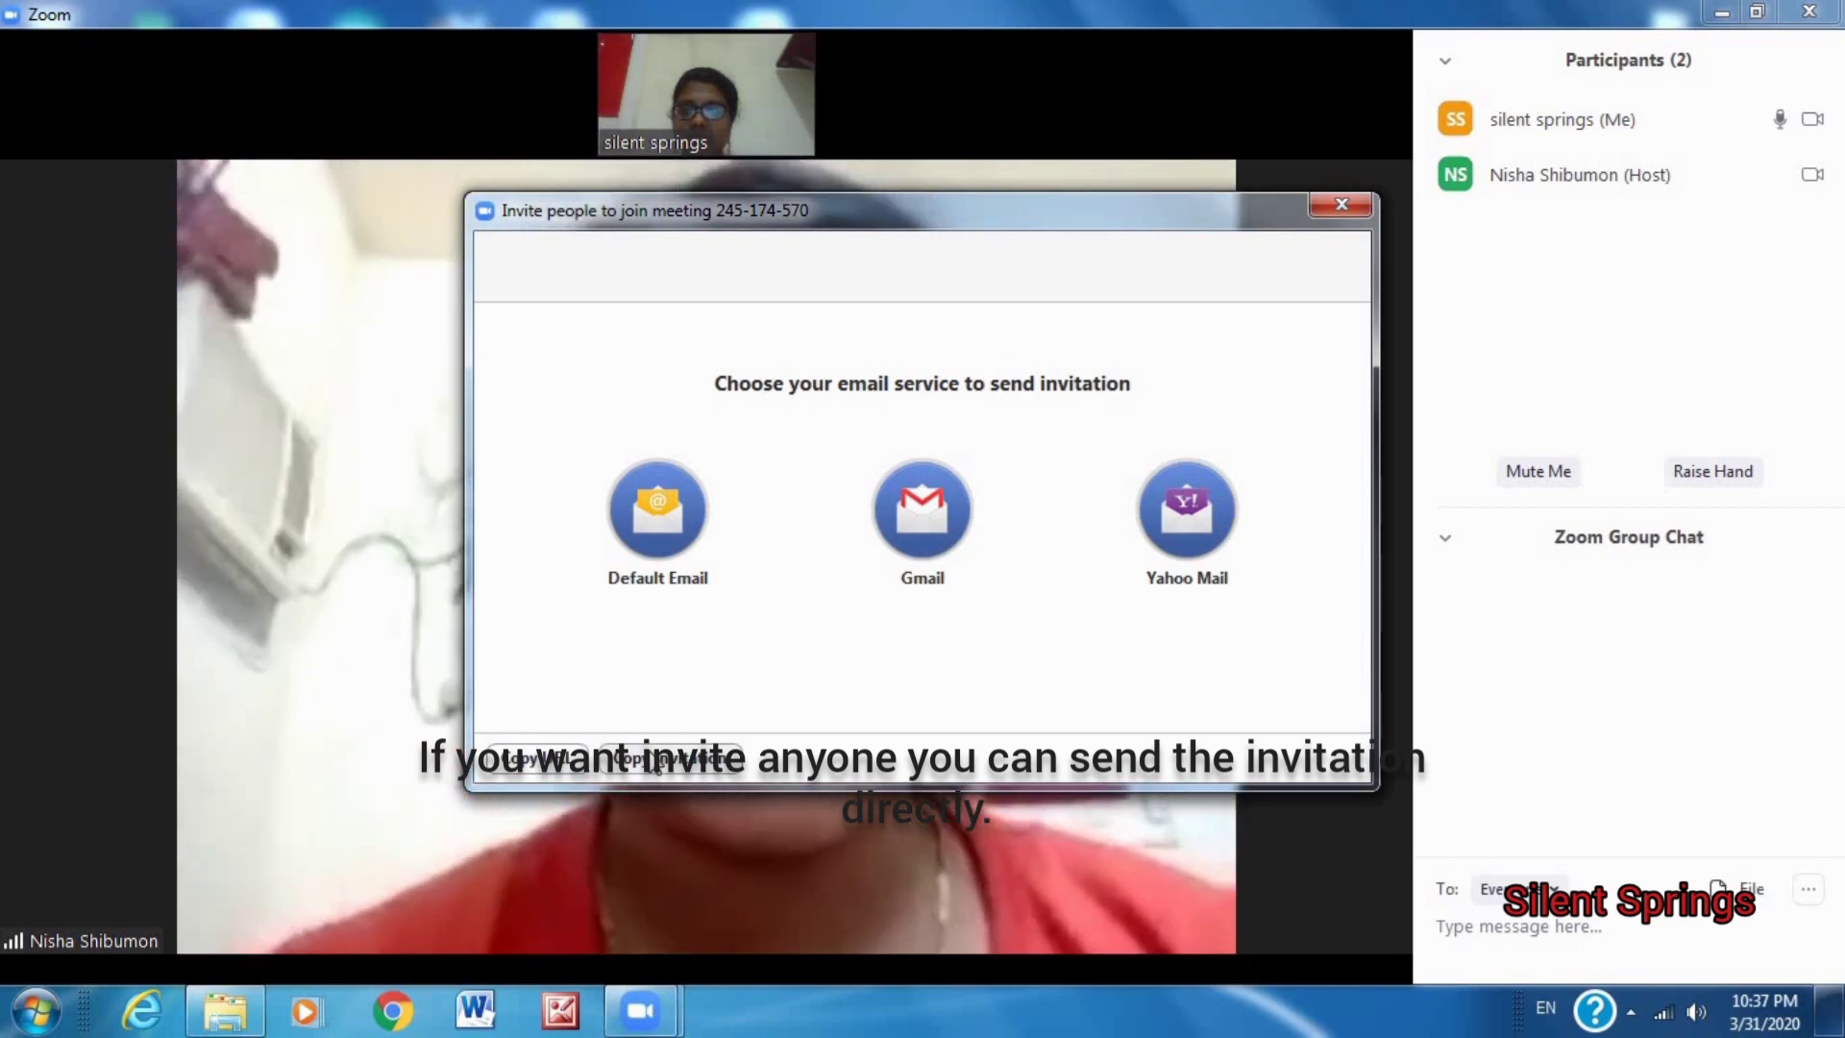
click(945, 506)
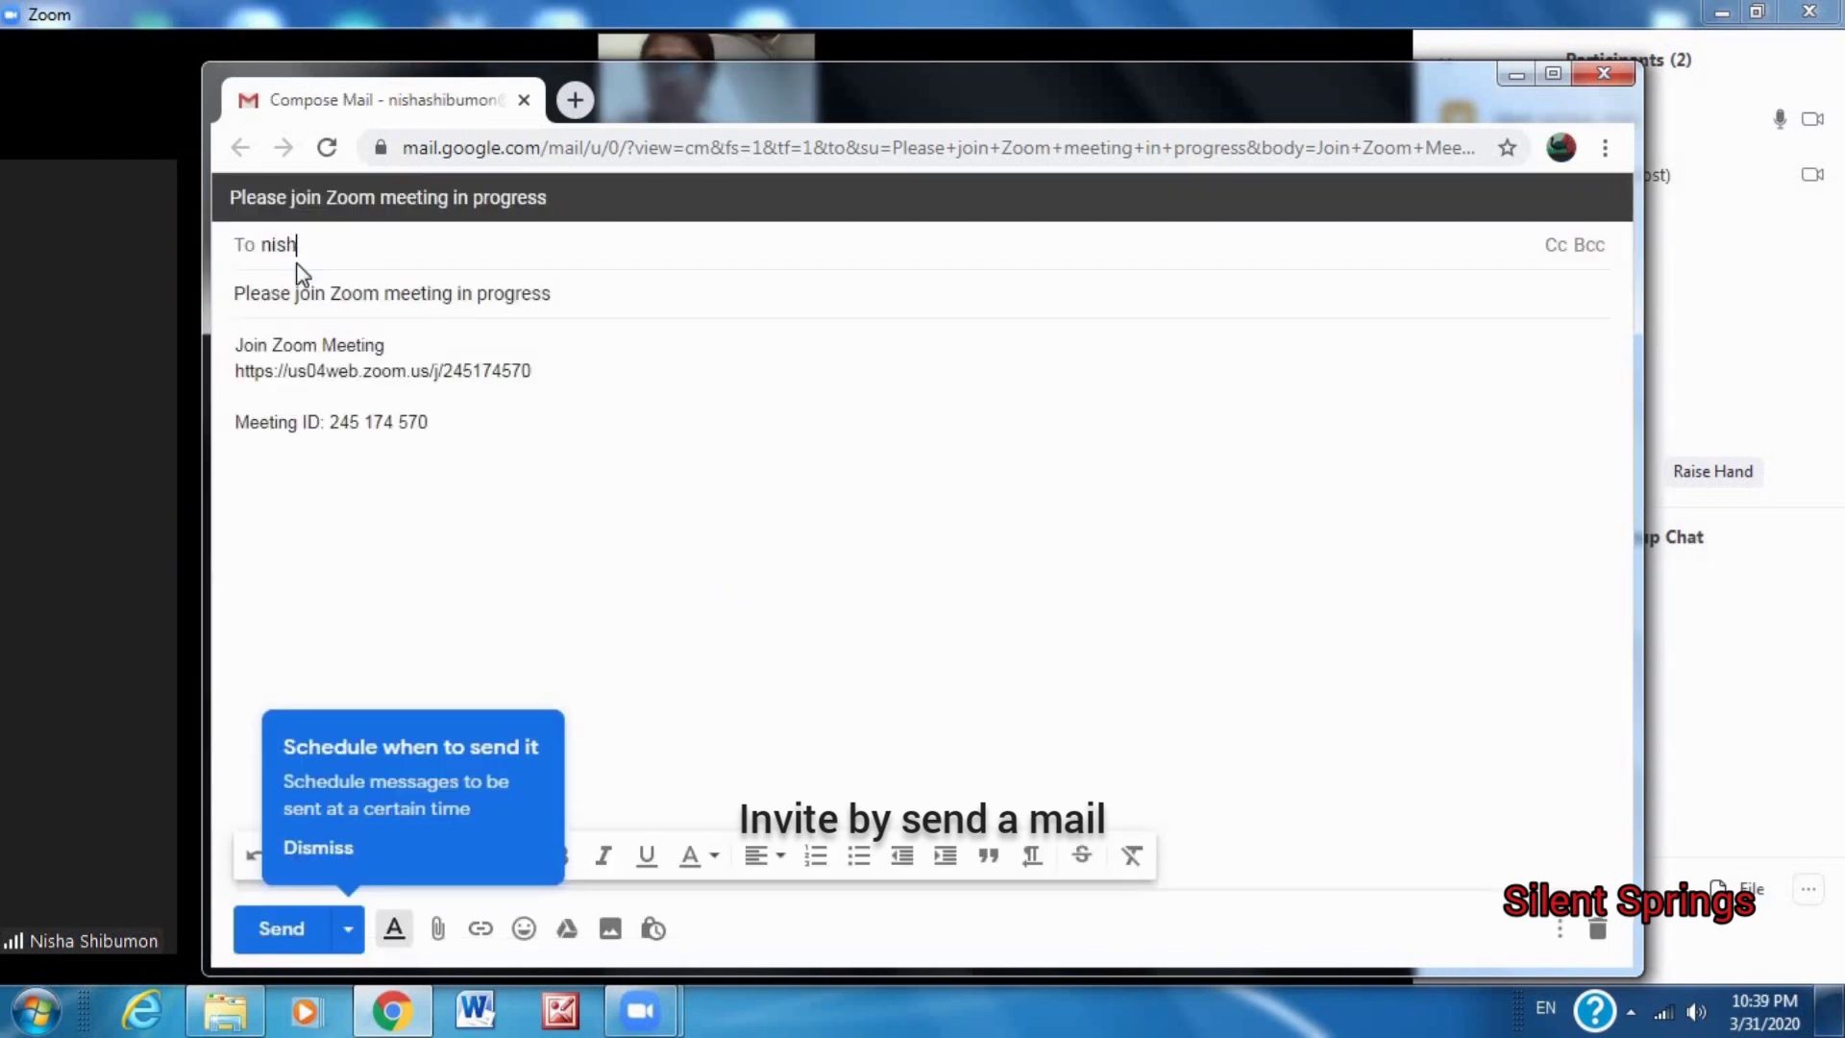
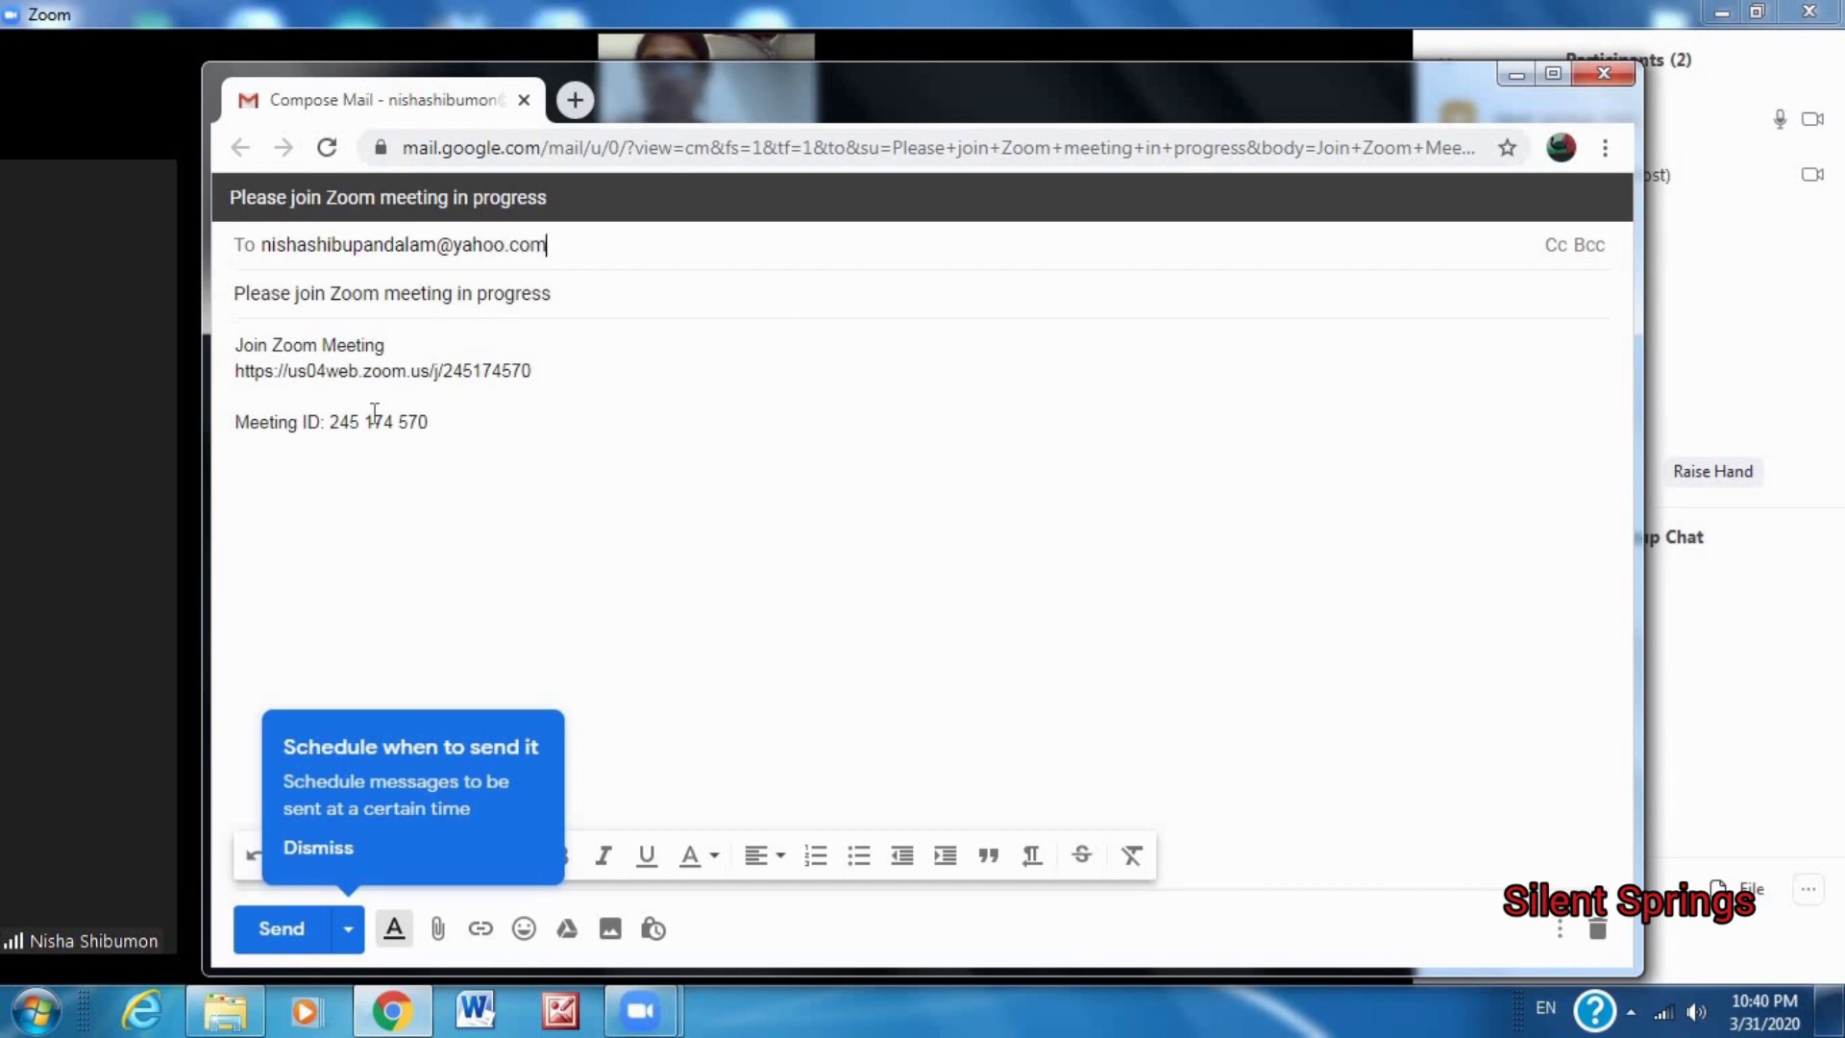
Enter the participant's e-mail address, send the invitation, and close the Gmail window.
click(329, 860)
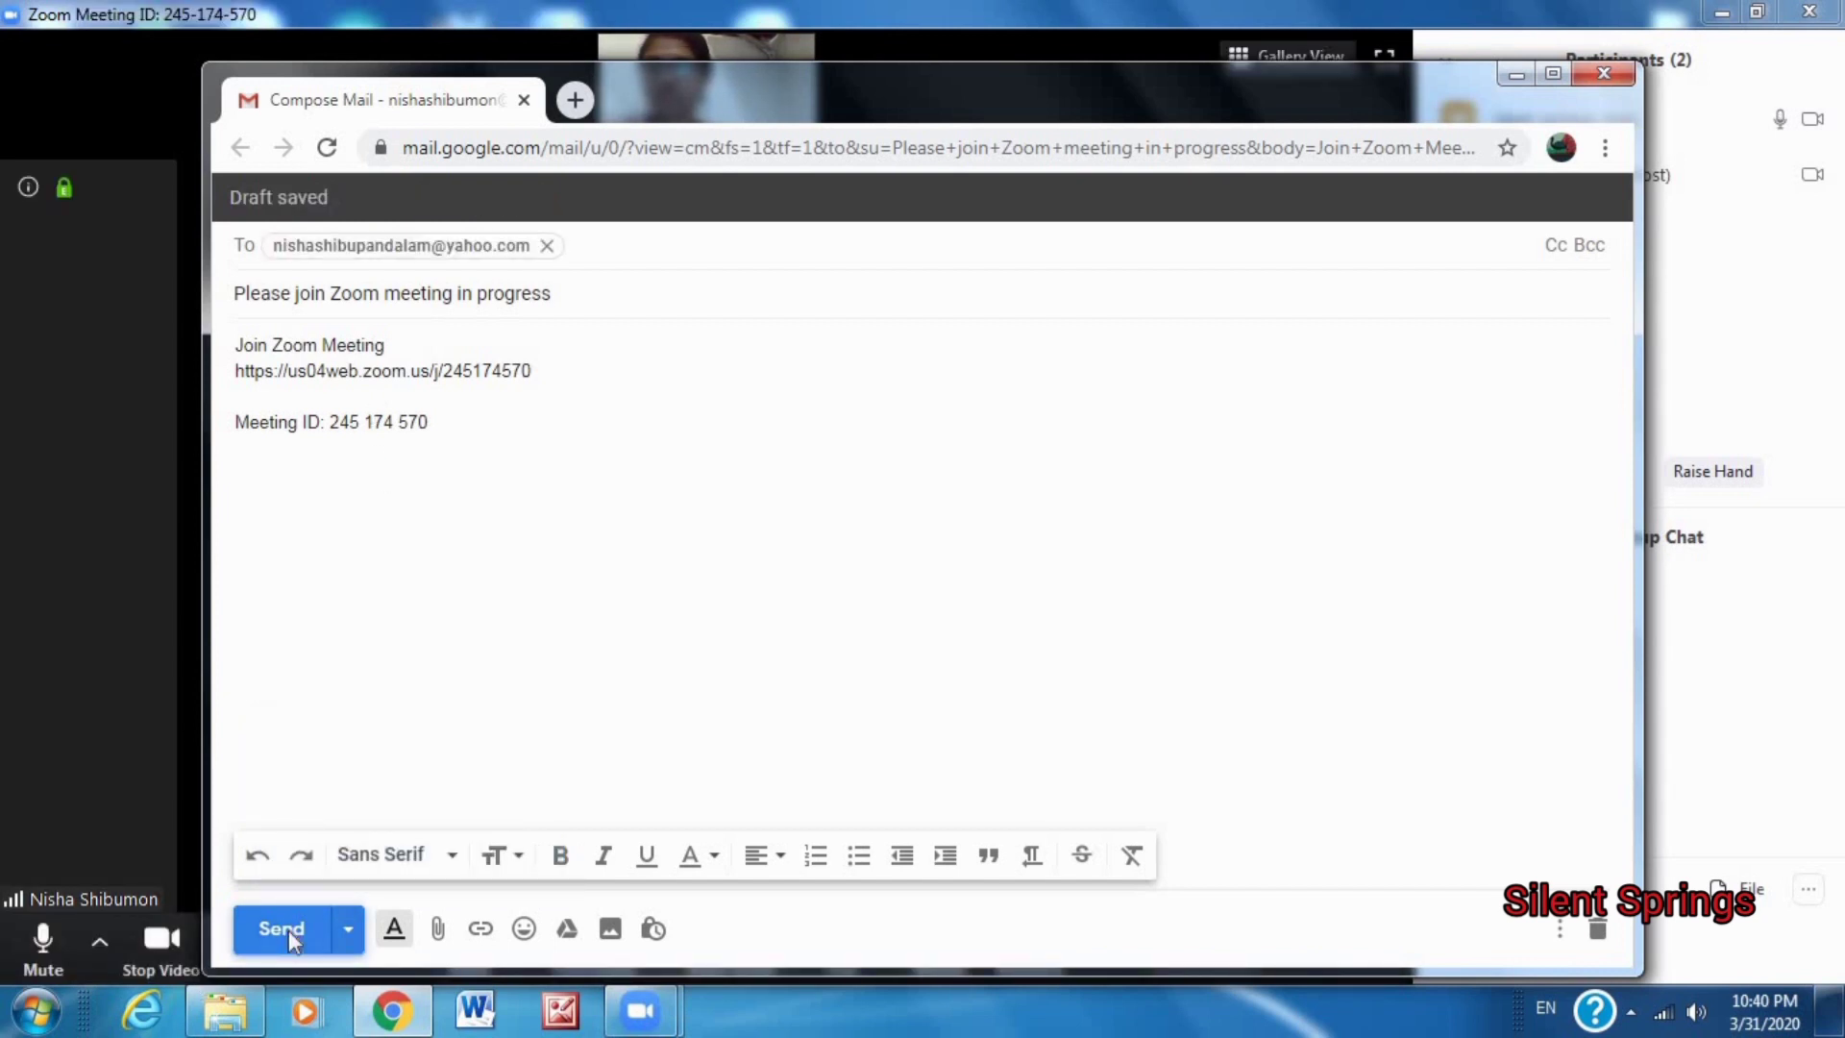
click(288, 930)
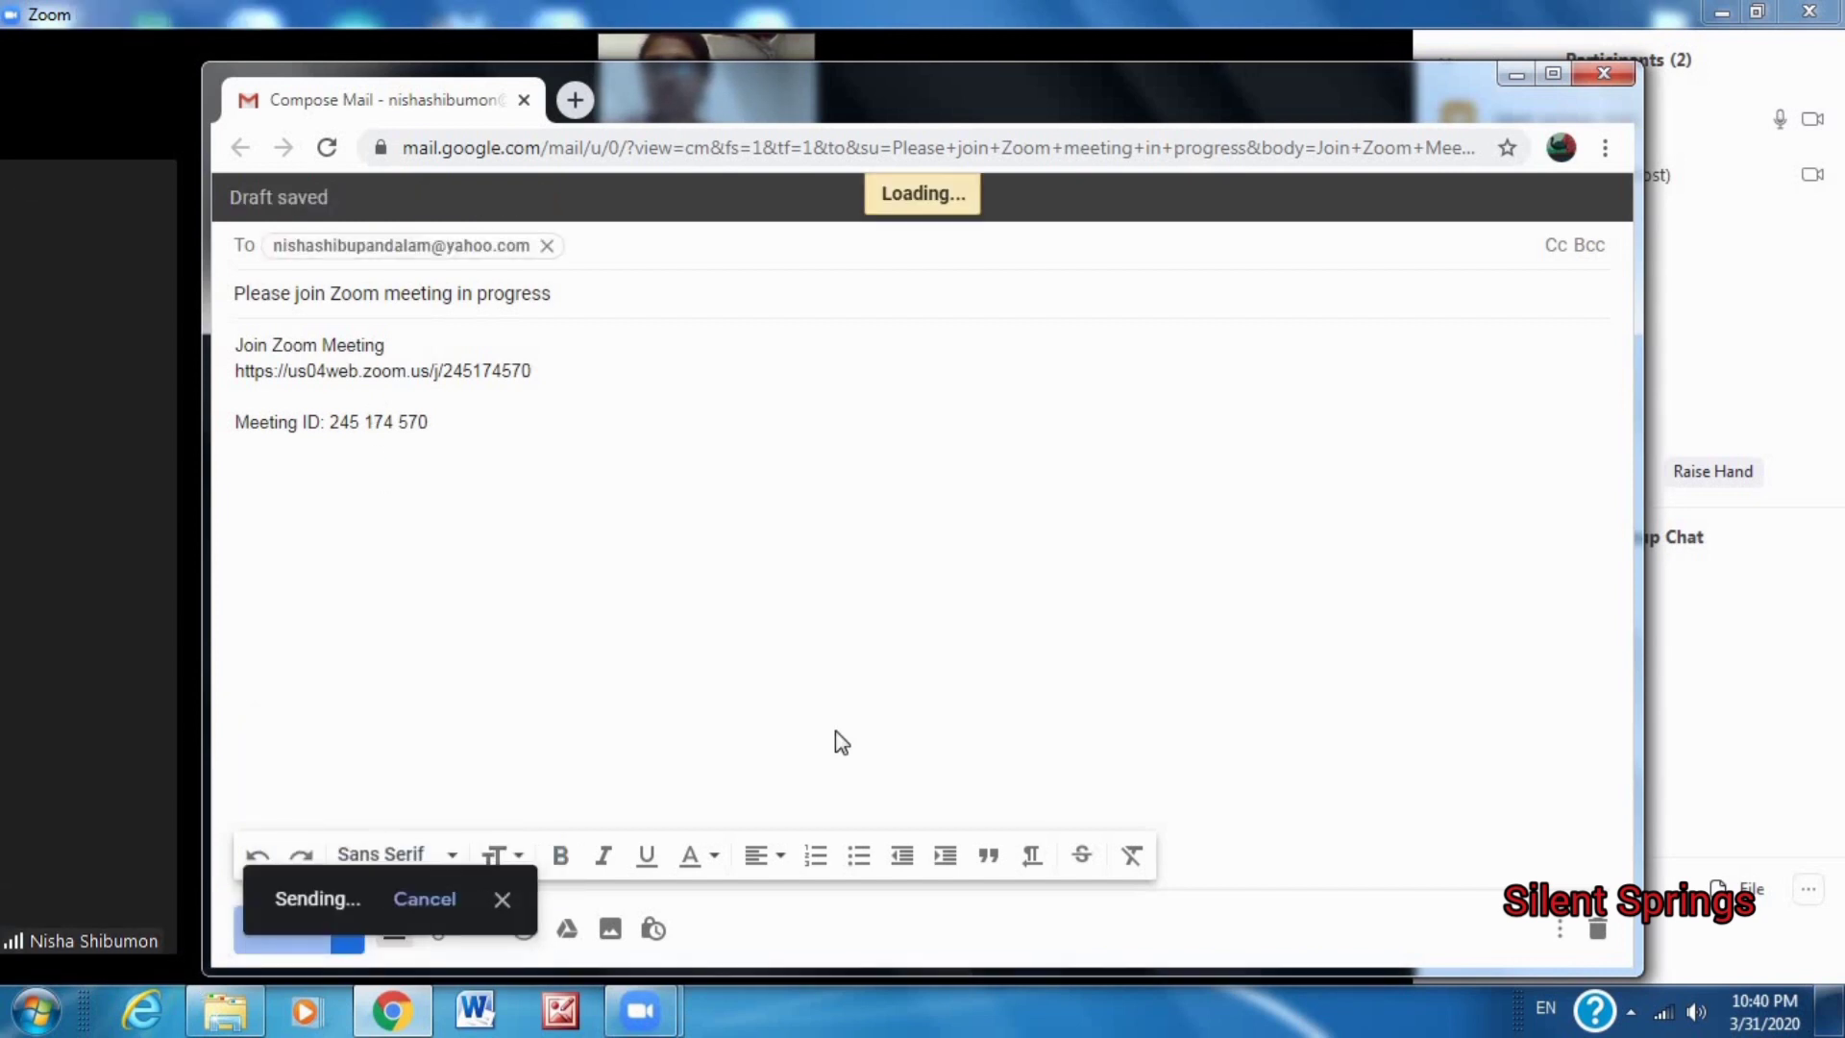
click(524, 100)
mouse_move(853, 465)
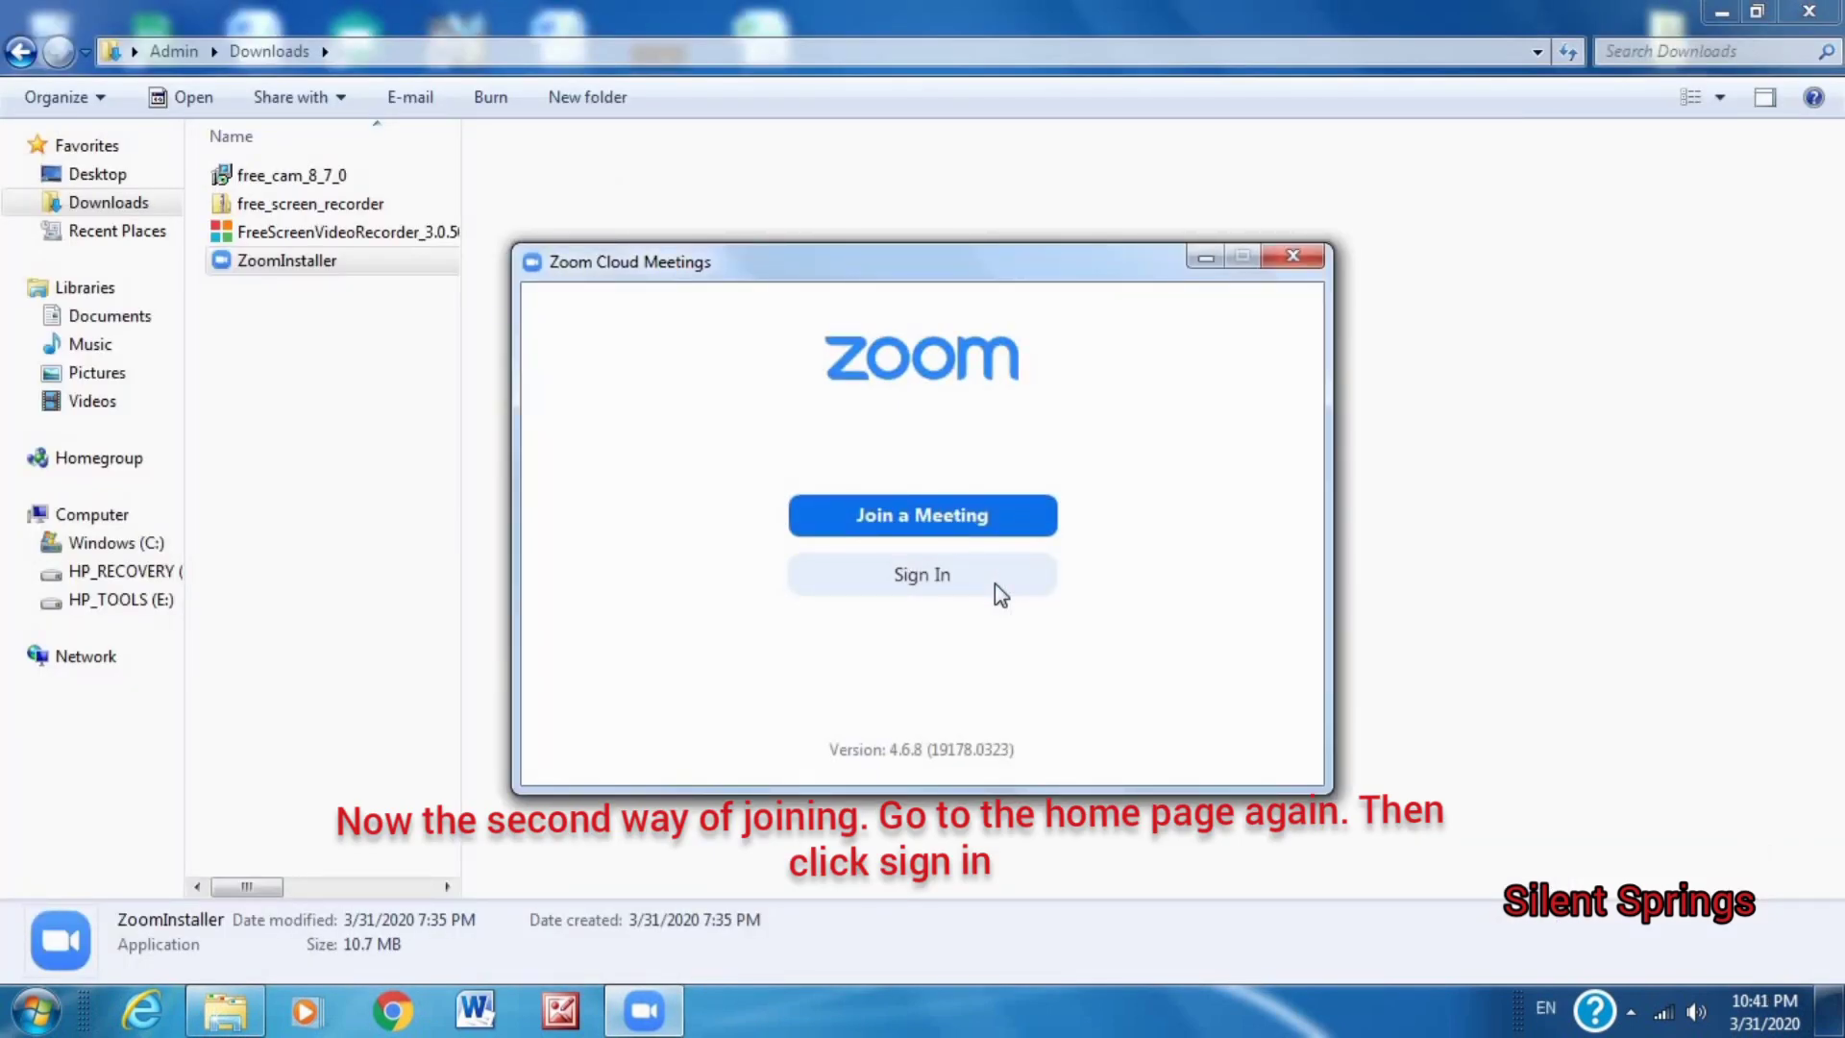
From the Zoom home screen's Sign In form, go to Sign Up Free.
click(920, 580)
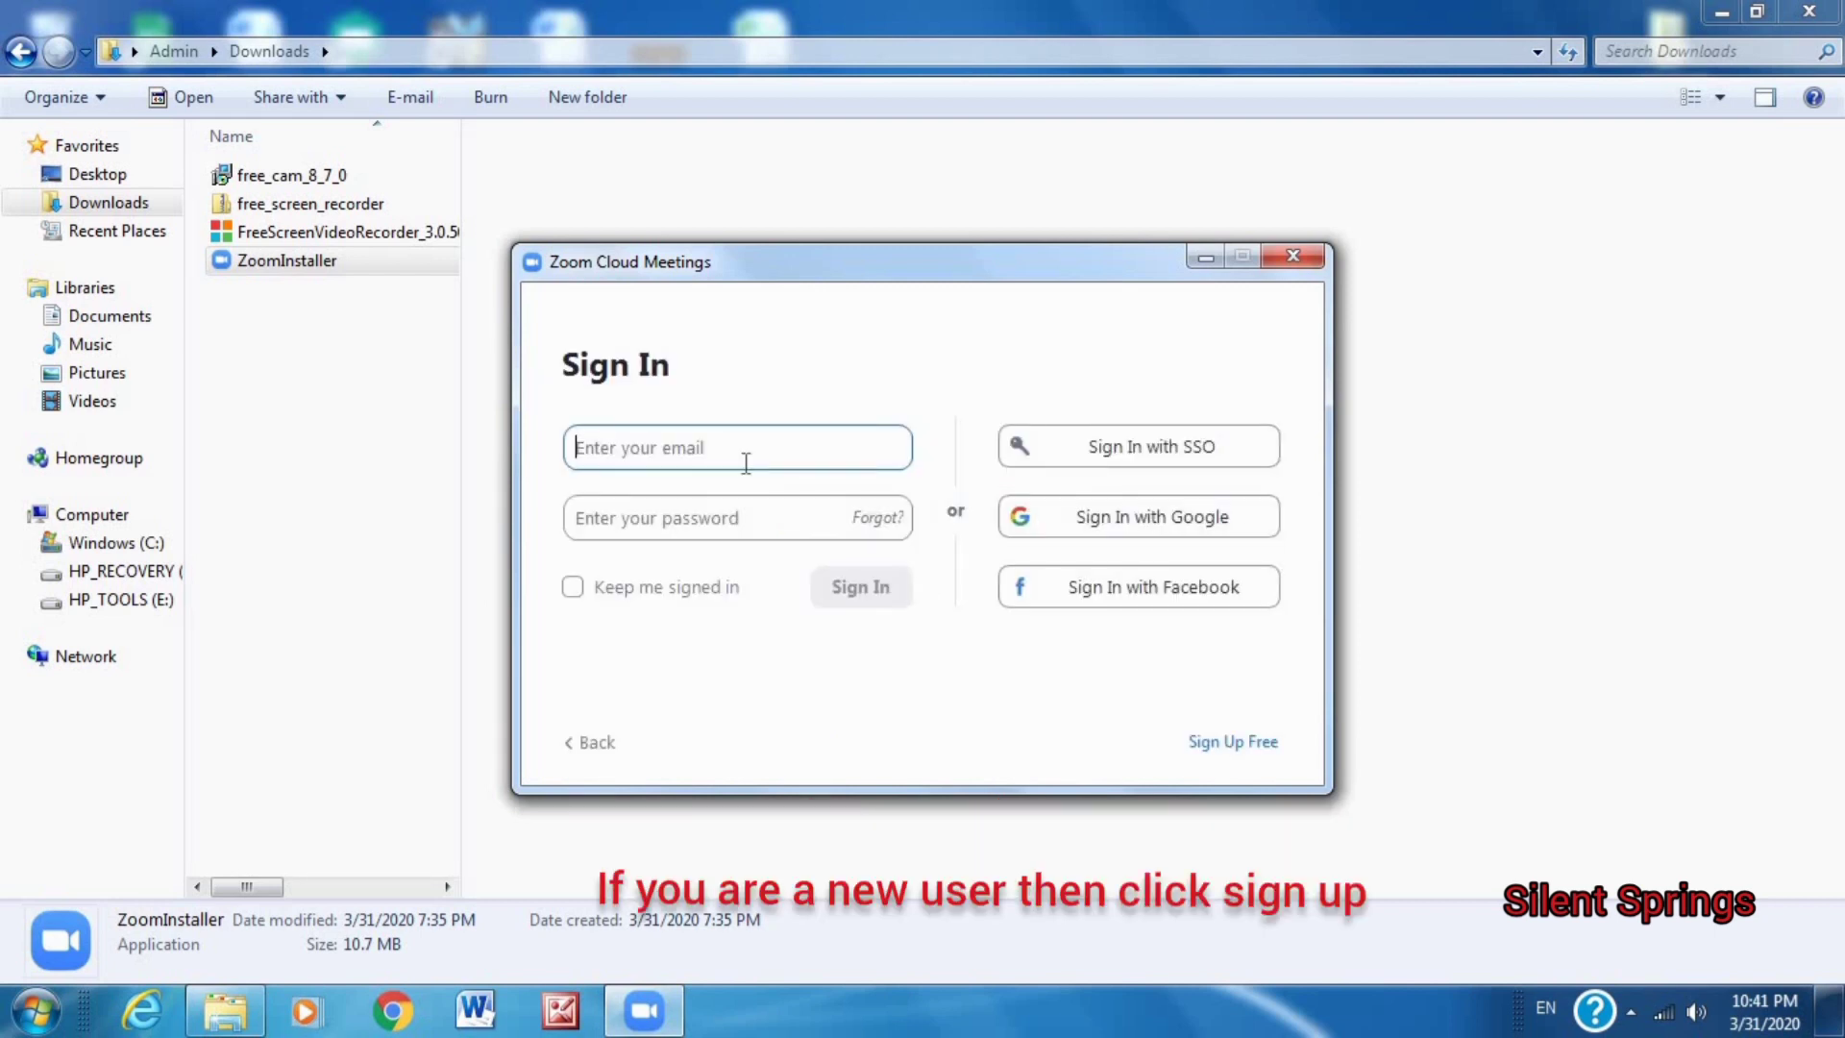
click(1246, 751)
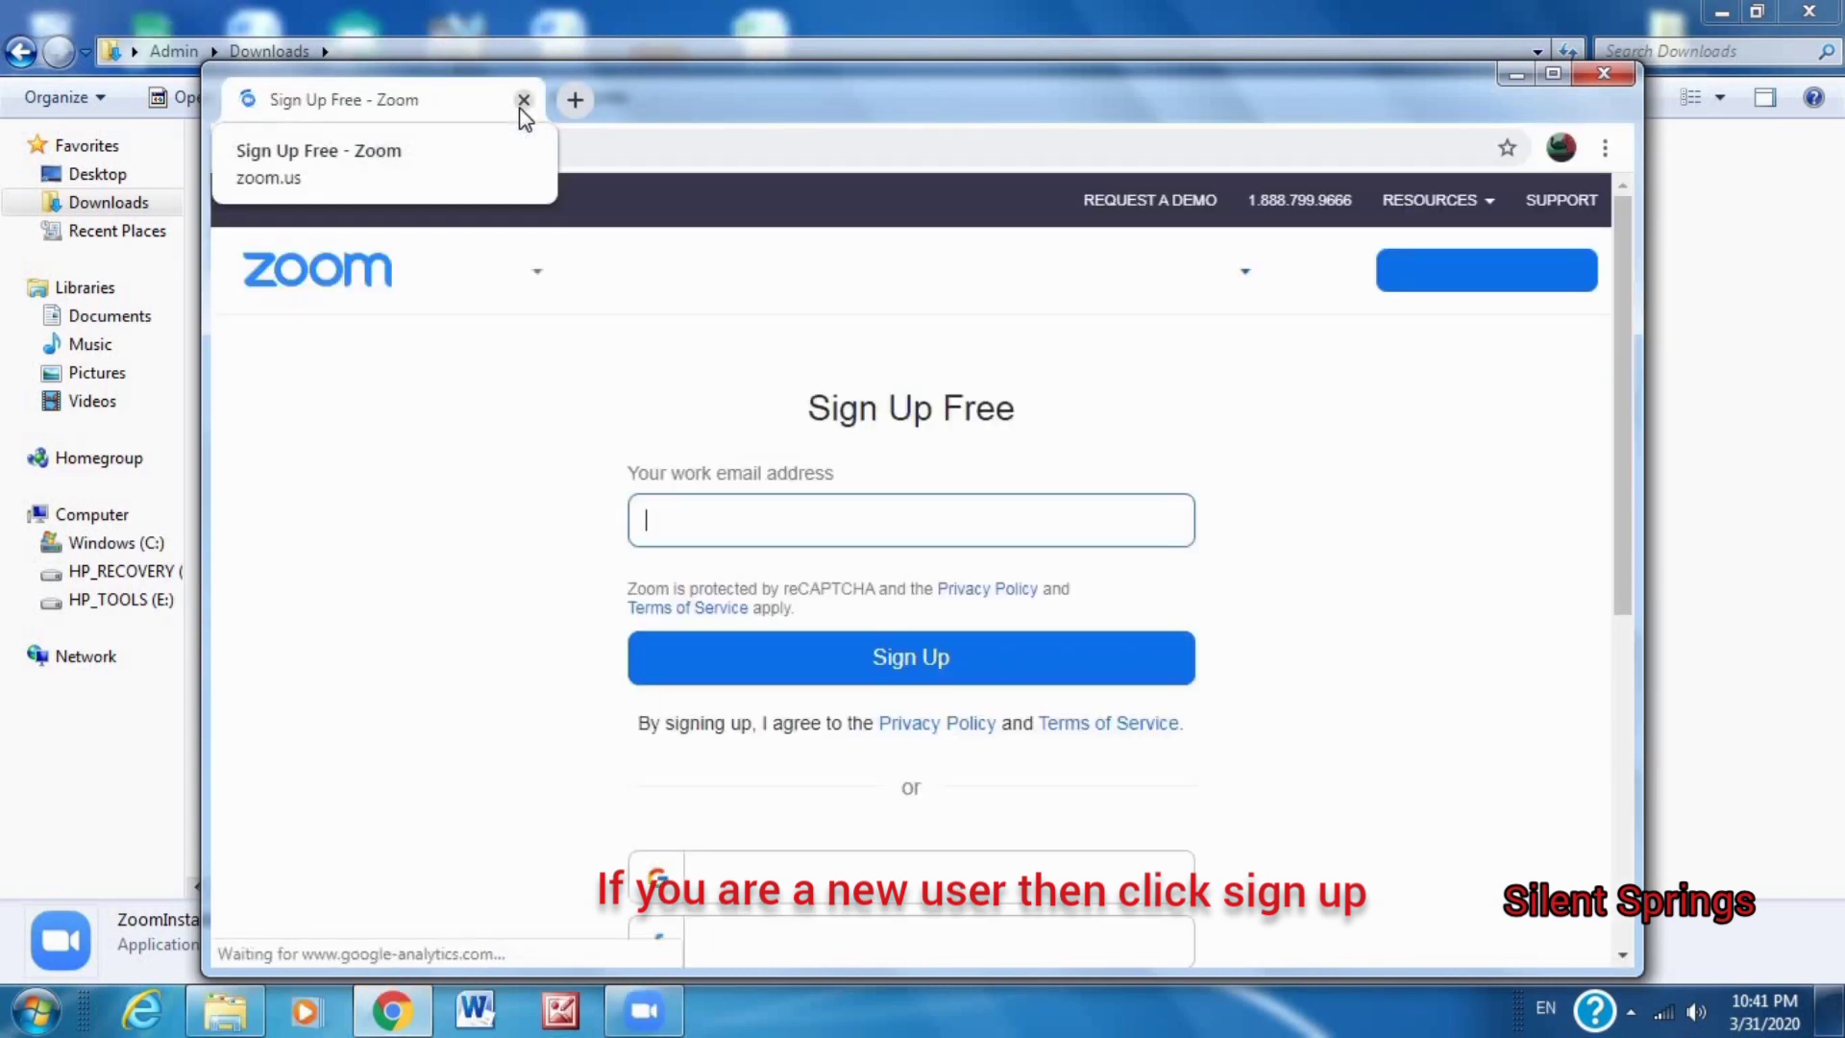
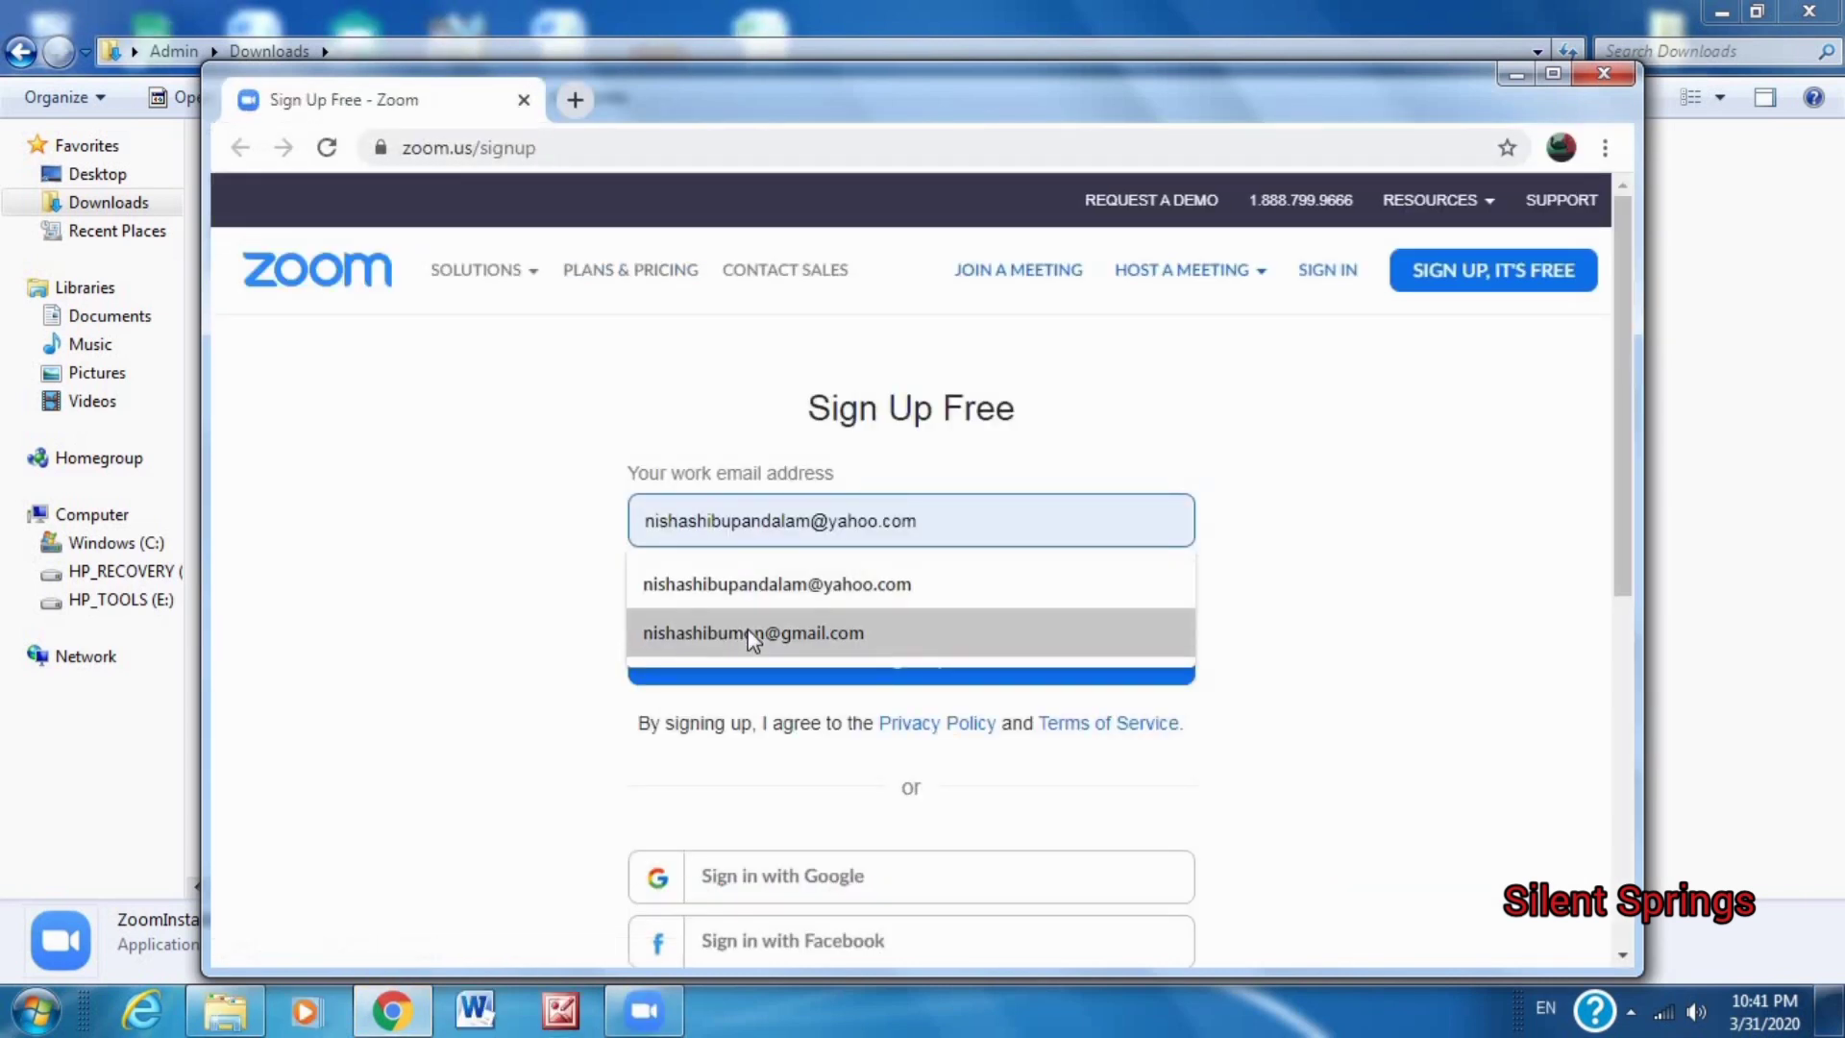
Submit the free Zoom sign-up using the autofilled Gmail address, then open a new tab.
click(753, 630)
click(894, 663)
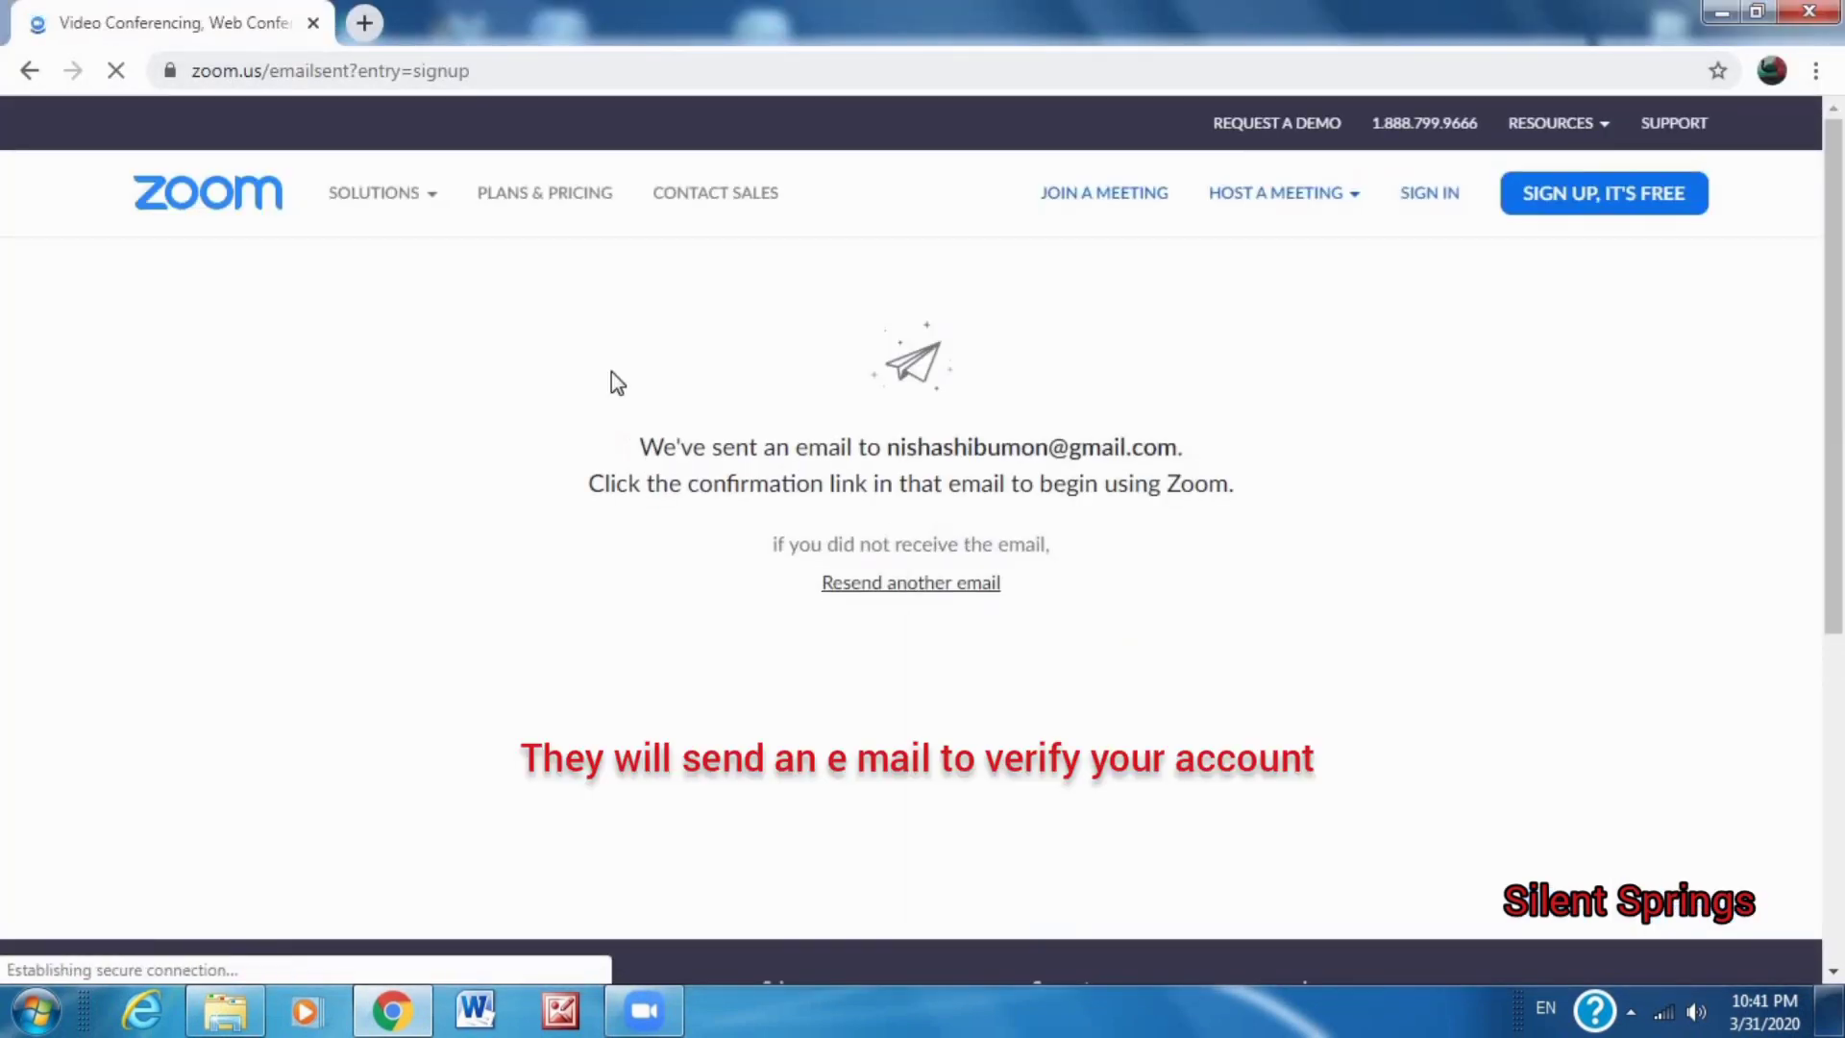
click(364, 23)
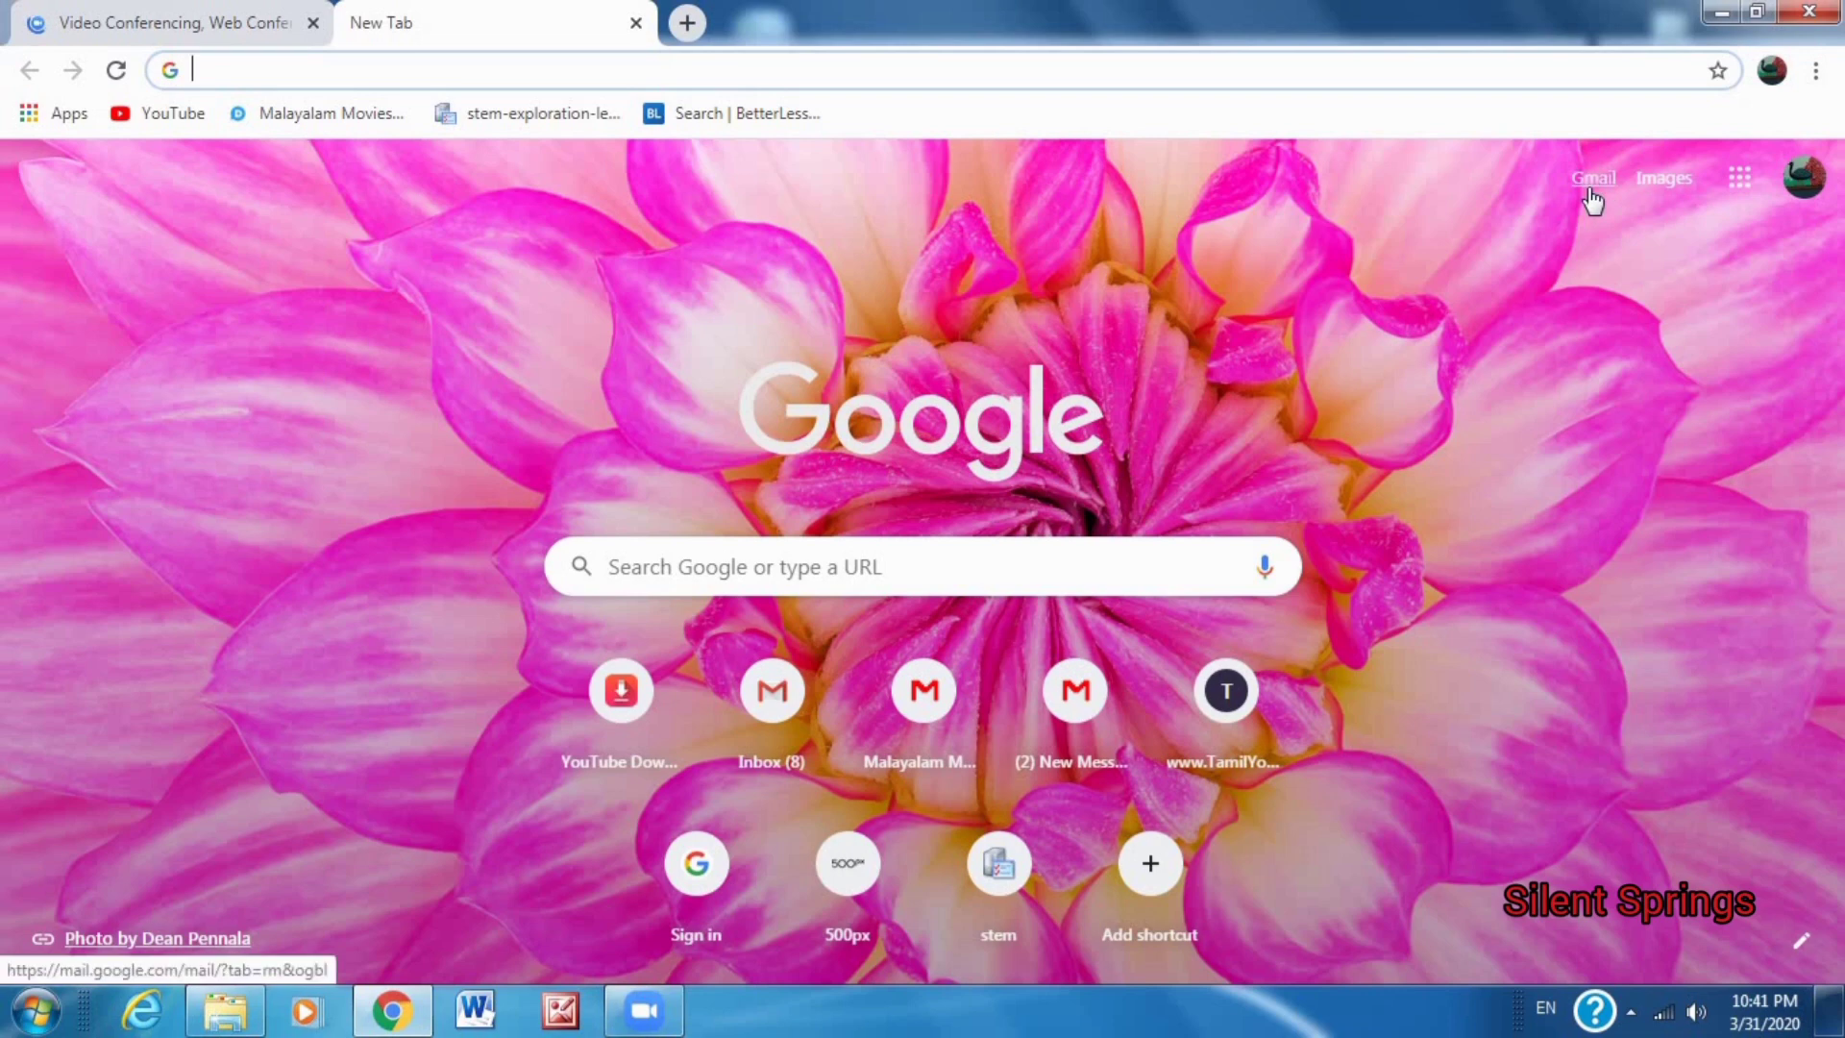
In Gmail, open the 'Please activate your Zoom account' e-mail and click Activate Account.
click(1590, 193)
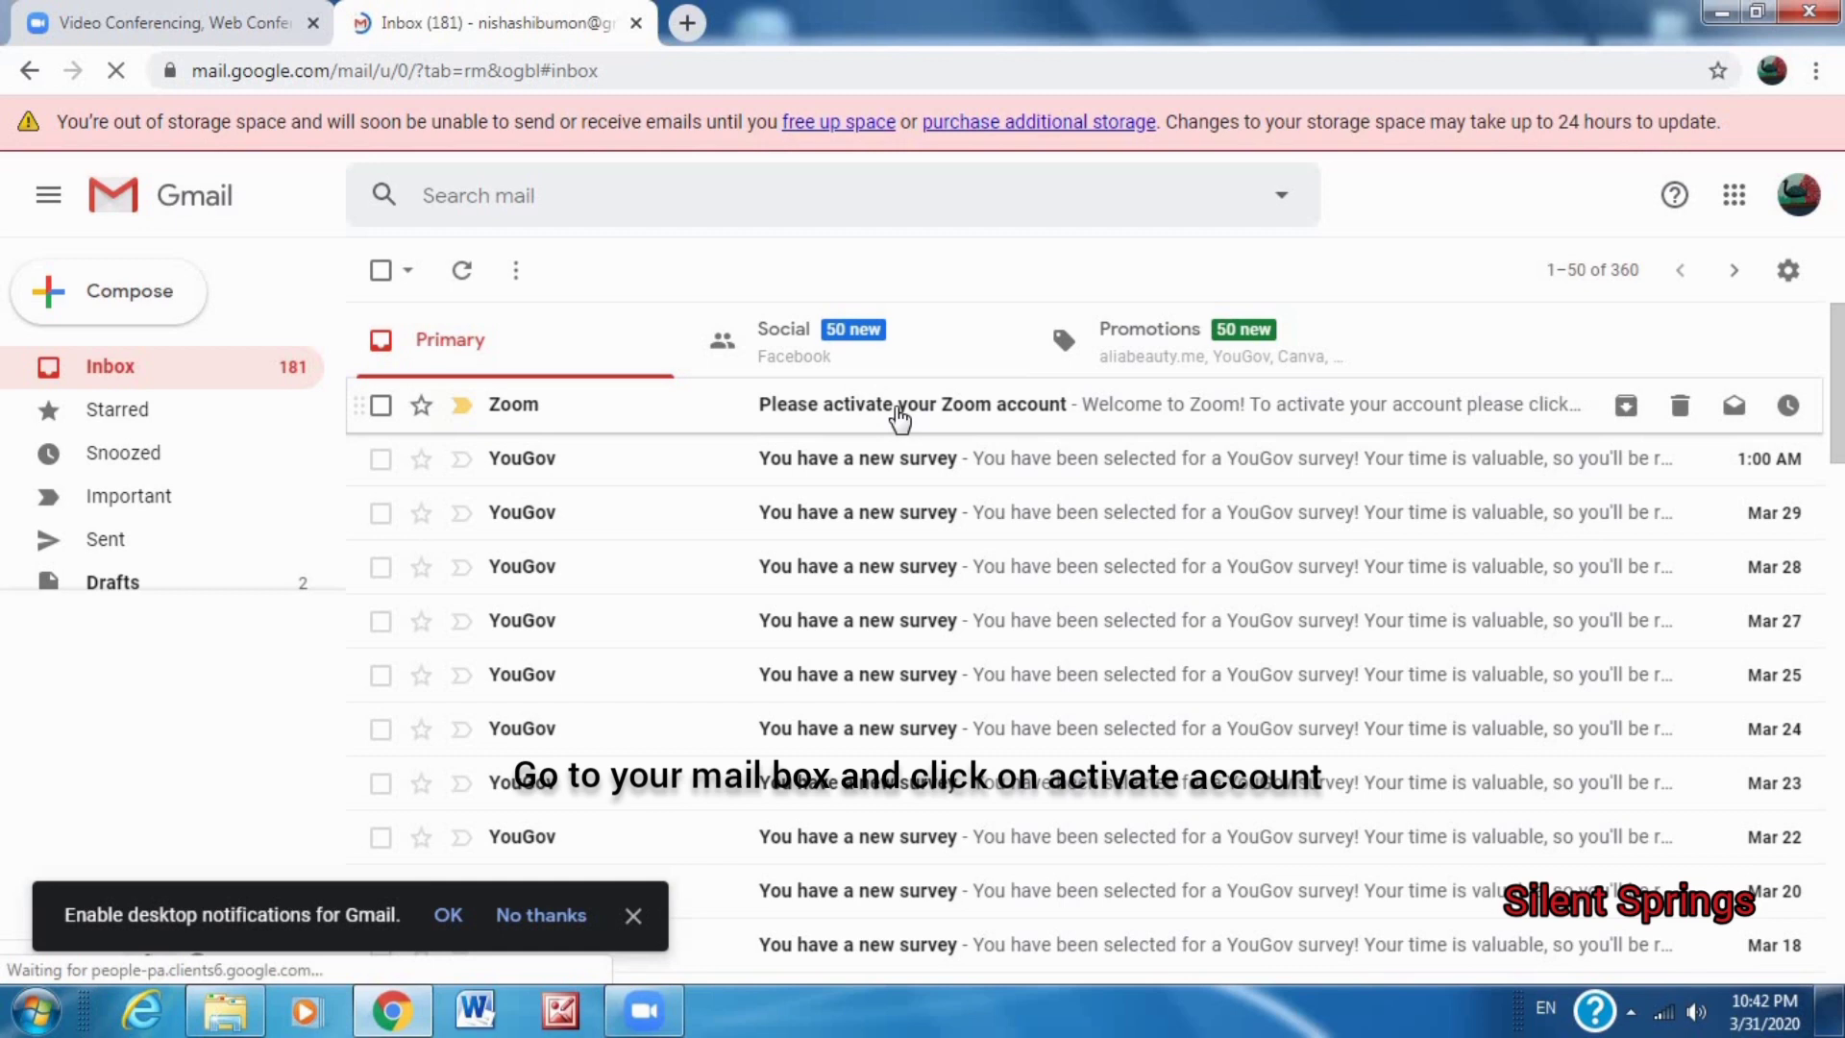
click(897, 409)
click(1130, 862)
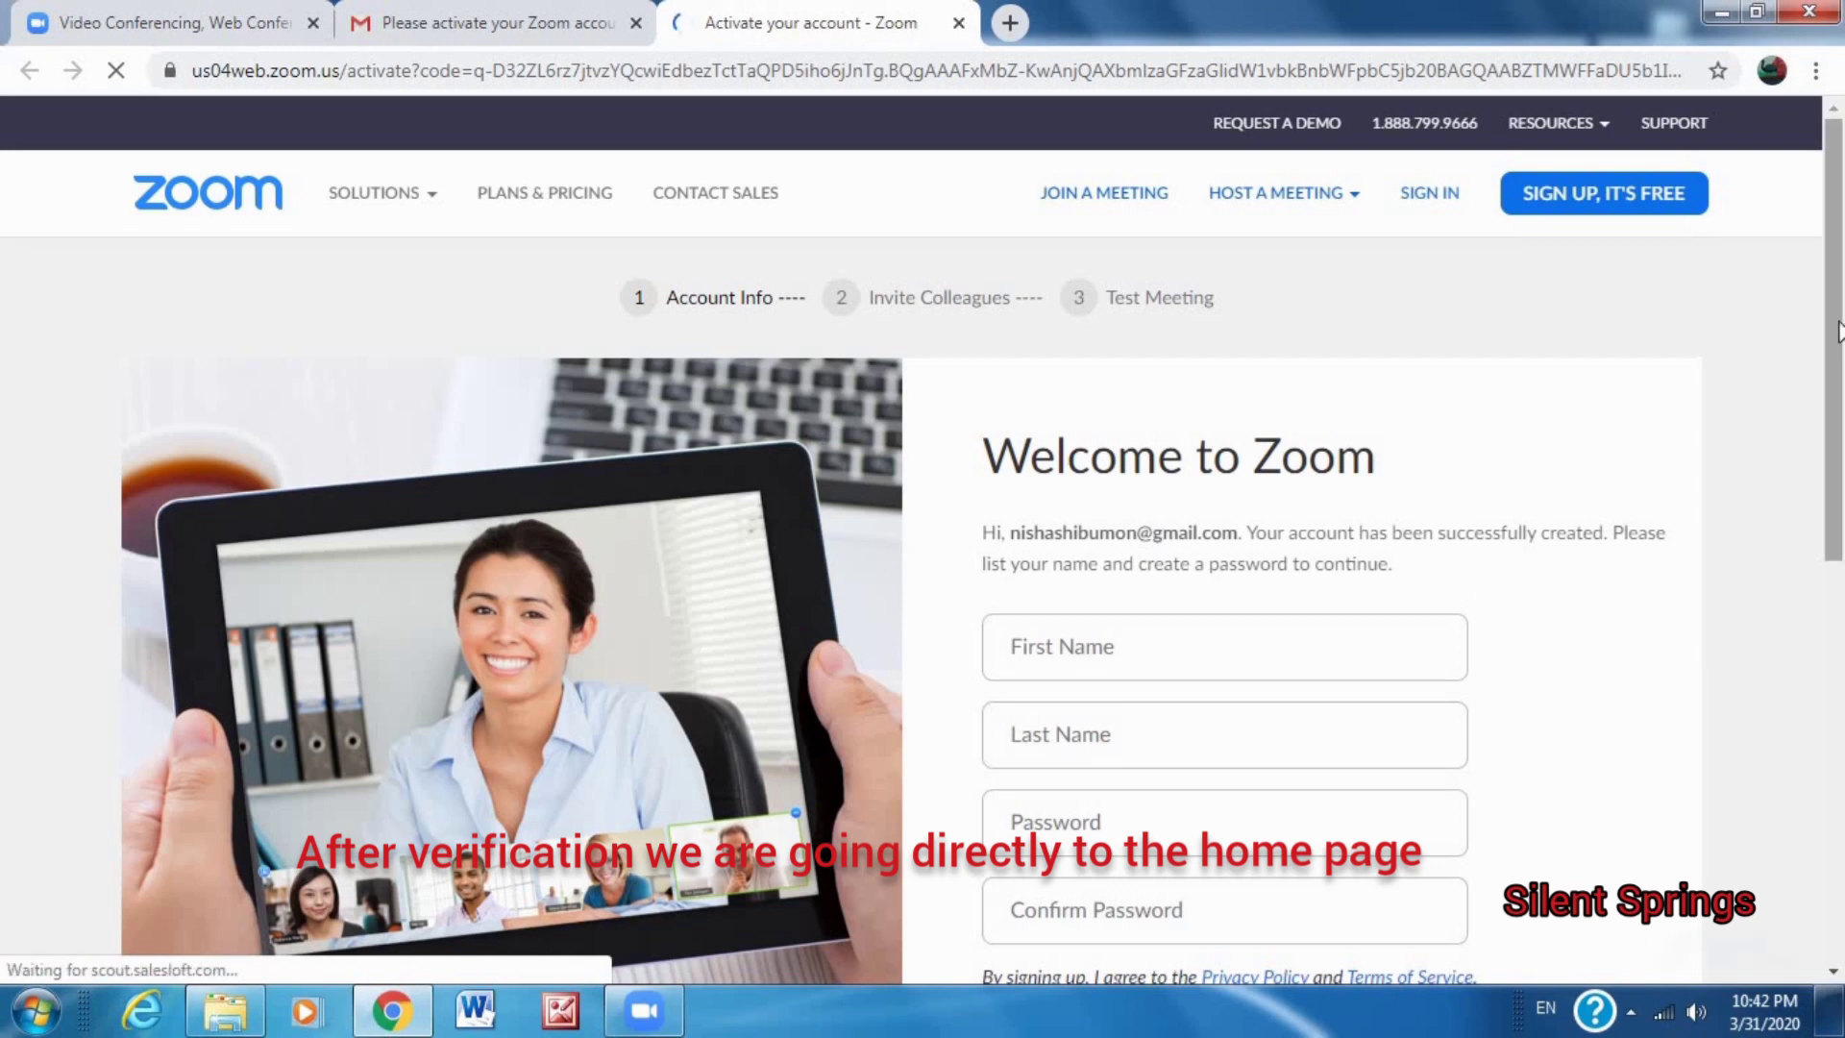
Enter the user's first name, last name and a password on the activation form.
scroll(1488, 596, down, 2)
click(1110, 444)
text(sil)
click(1078, 538)
text(springs)
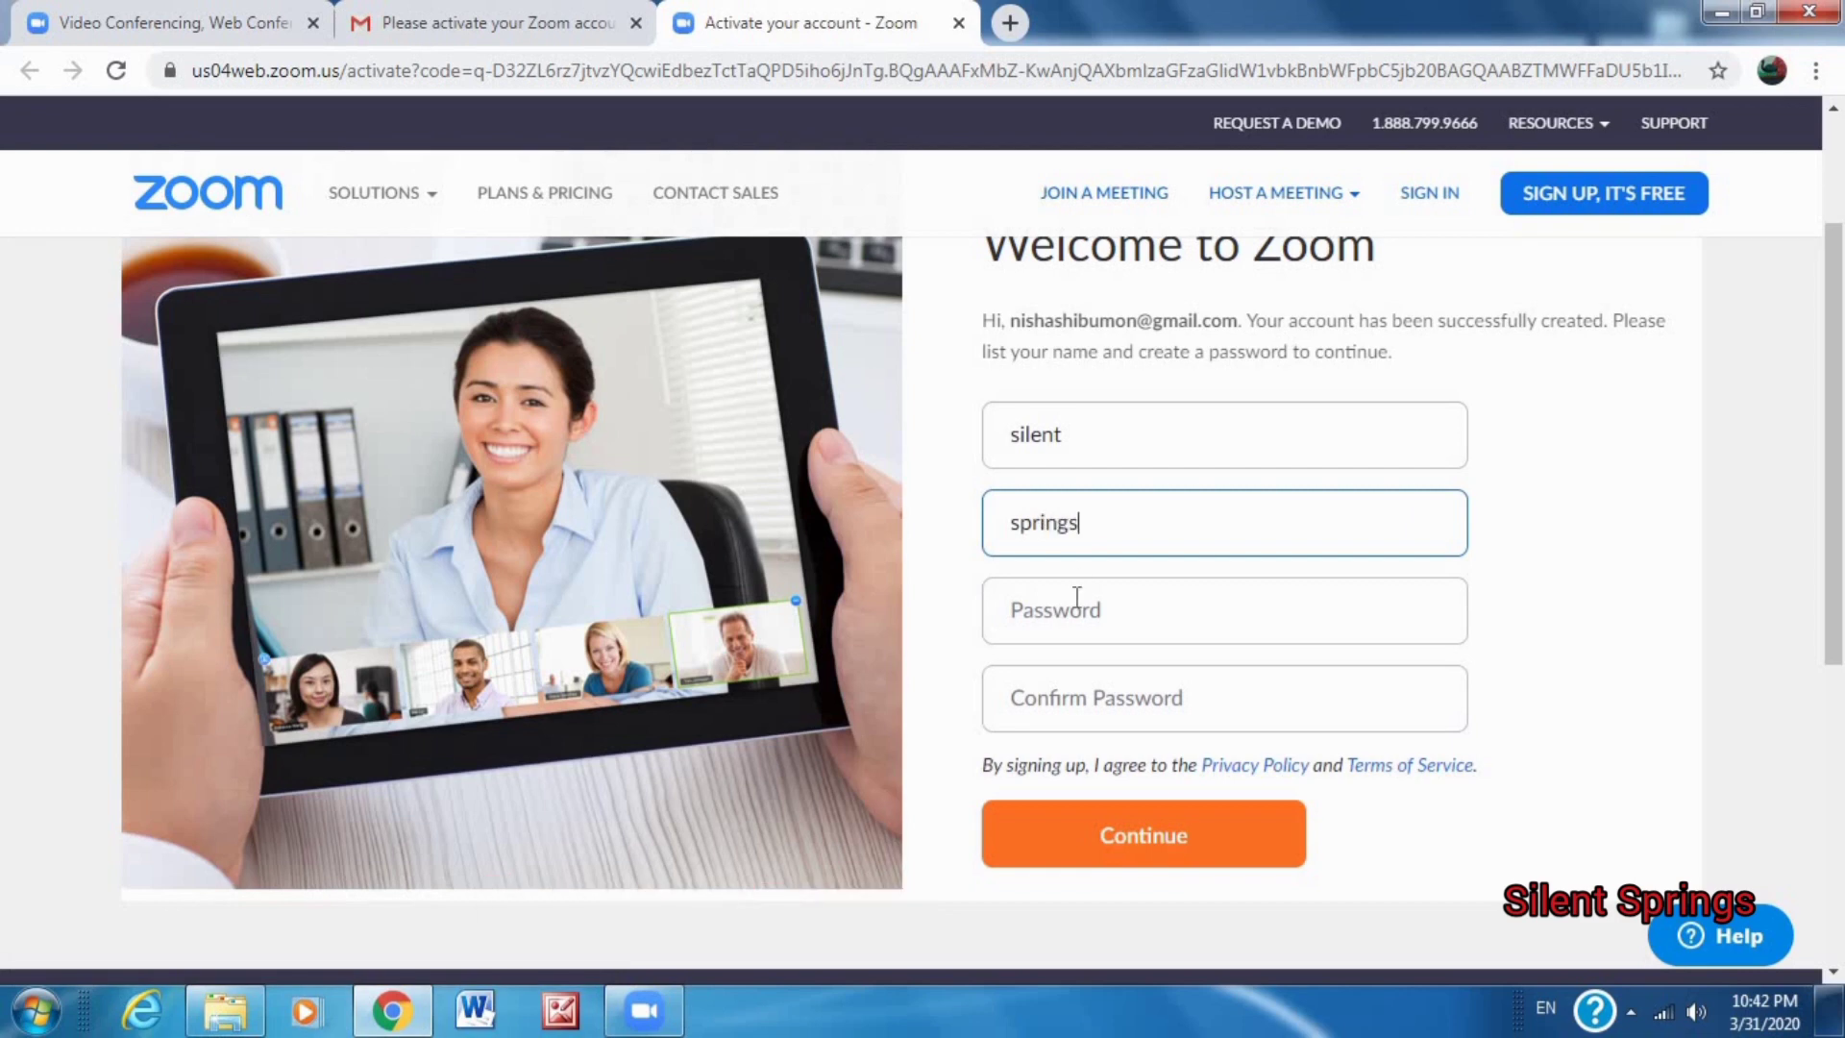
click(1076, 596)
text(••••)
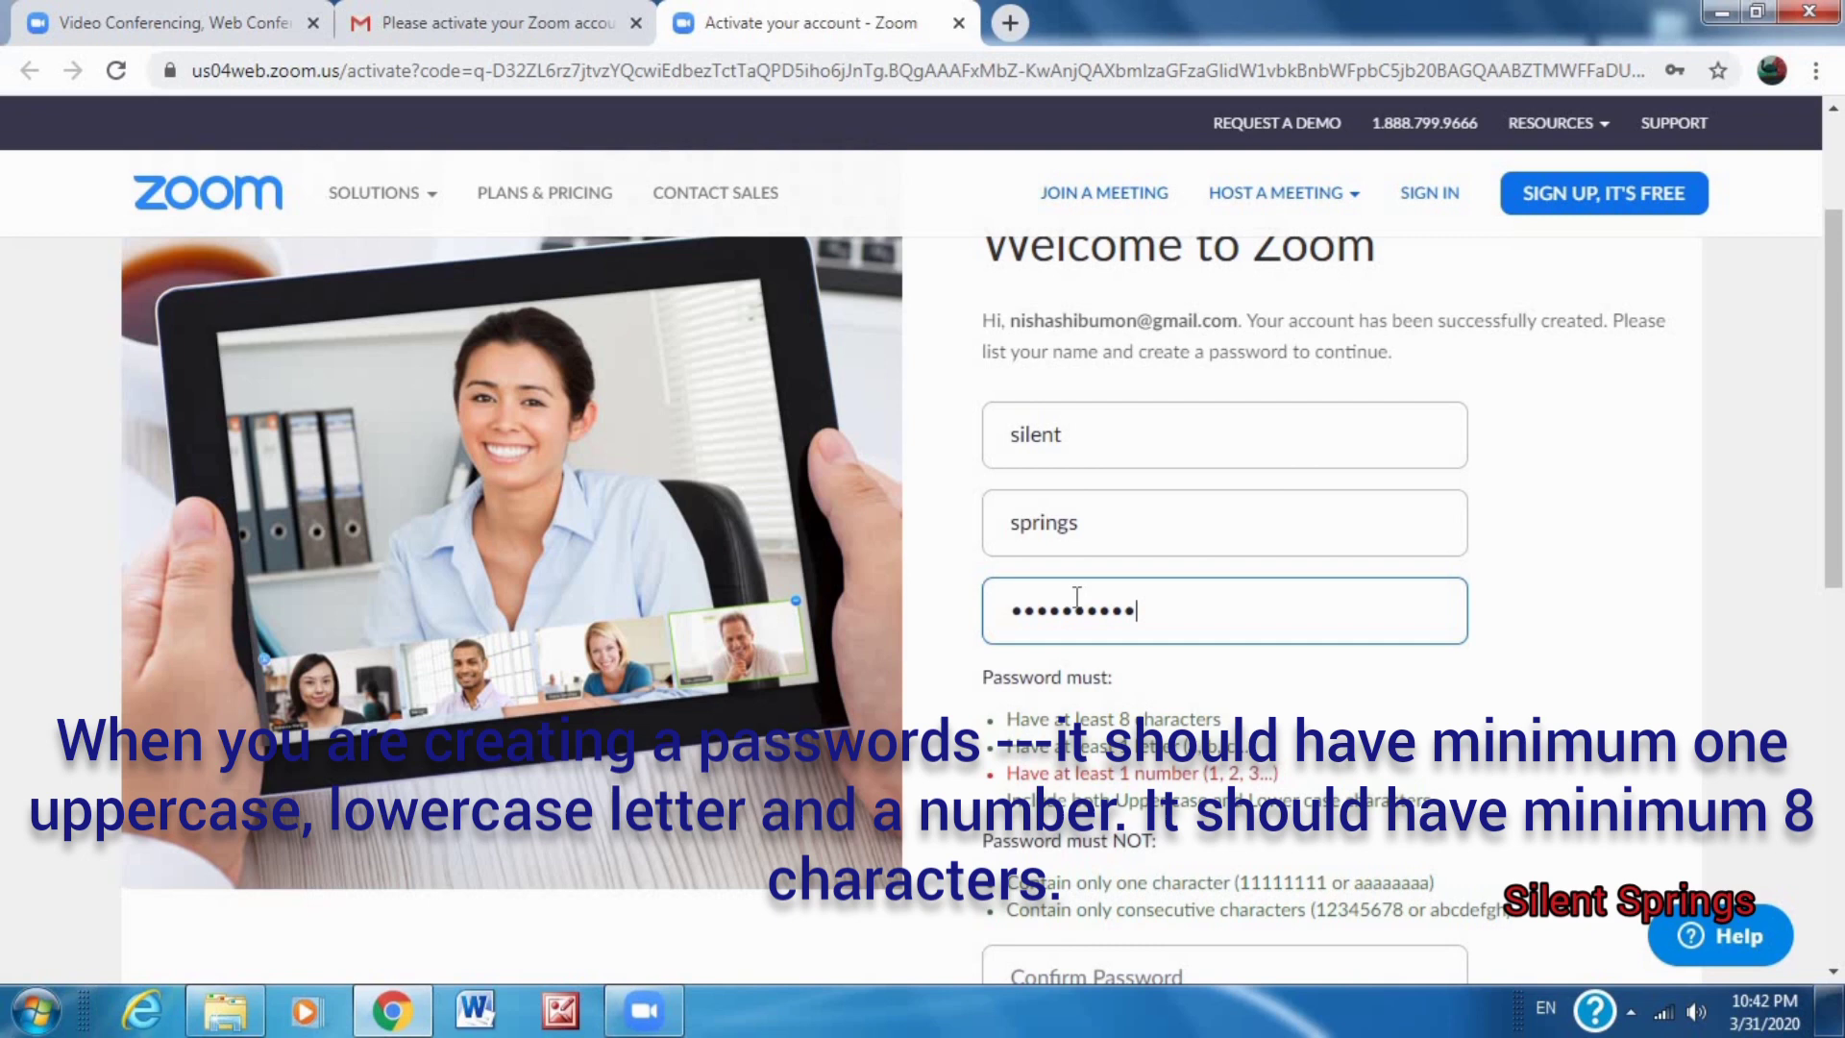
Confirm the password, retype it after the mismatch warning, and submit the form.
scroll(1228, 716, down, 3)
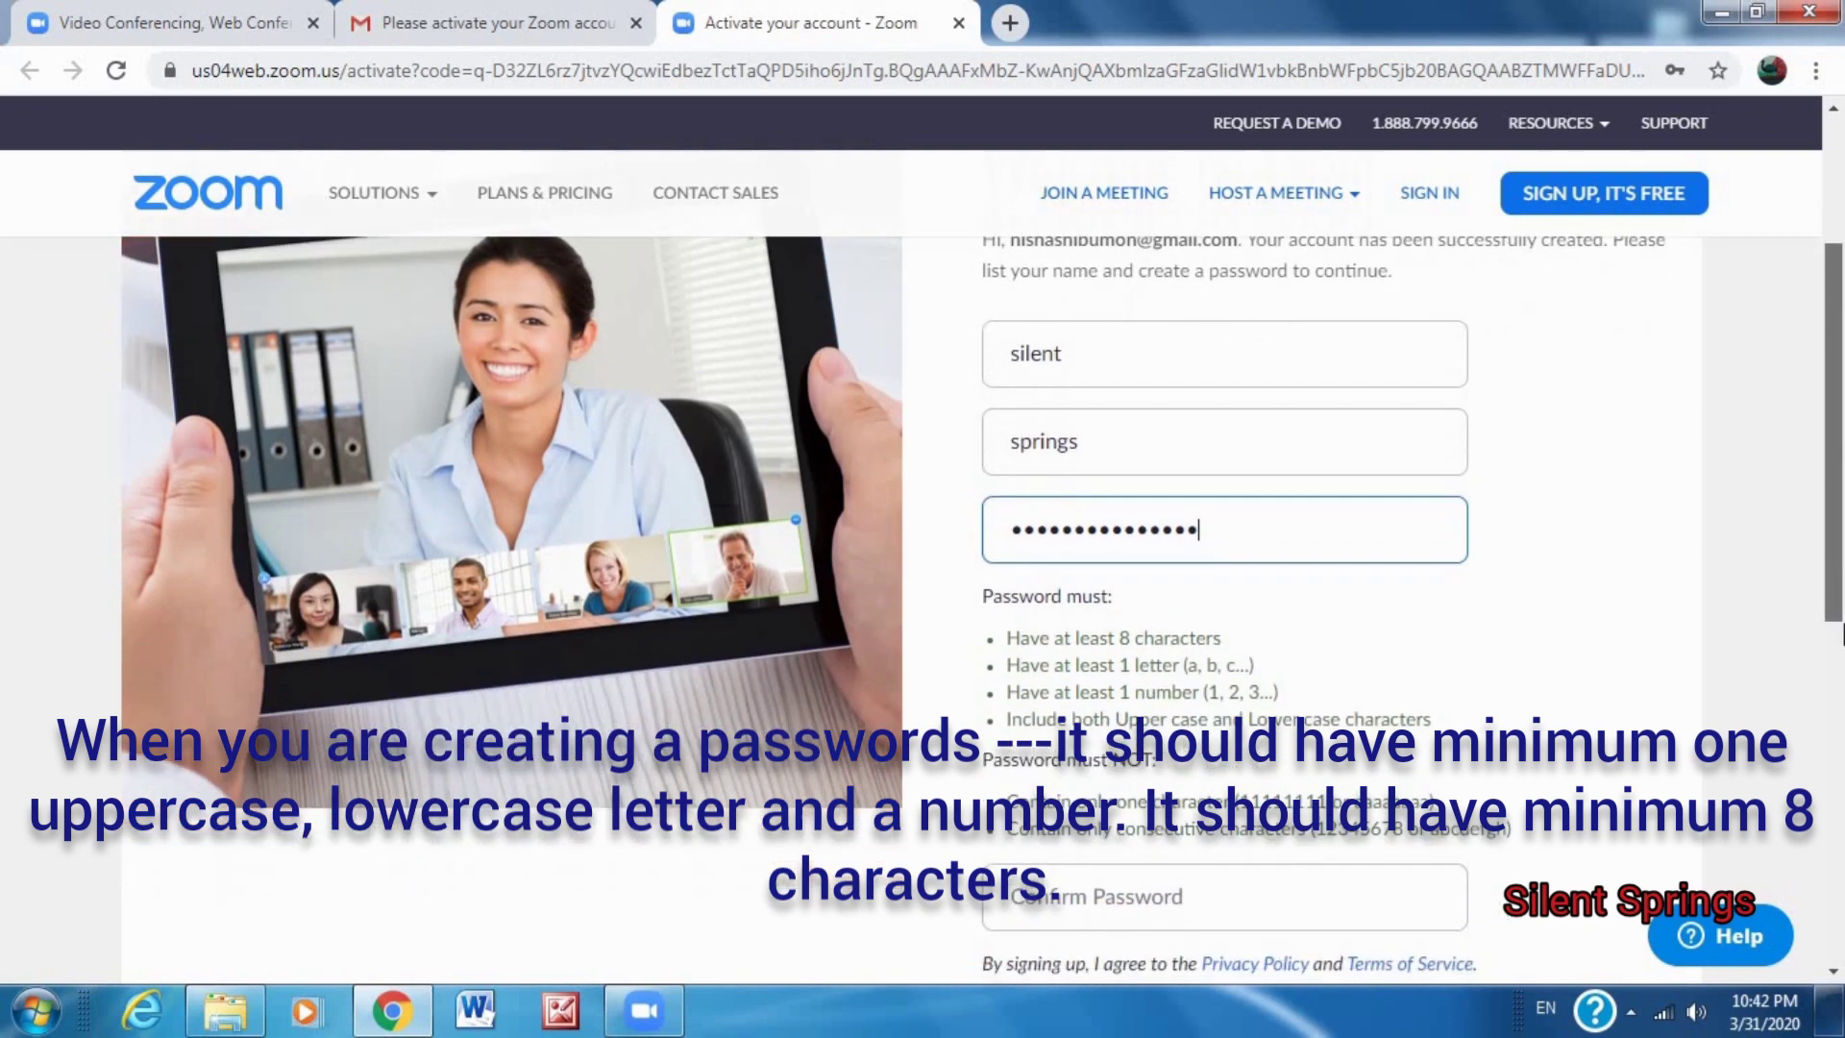
click(1060, 716)
text(••)
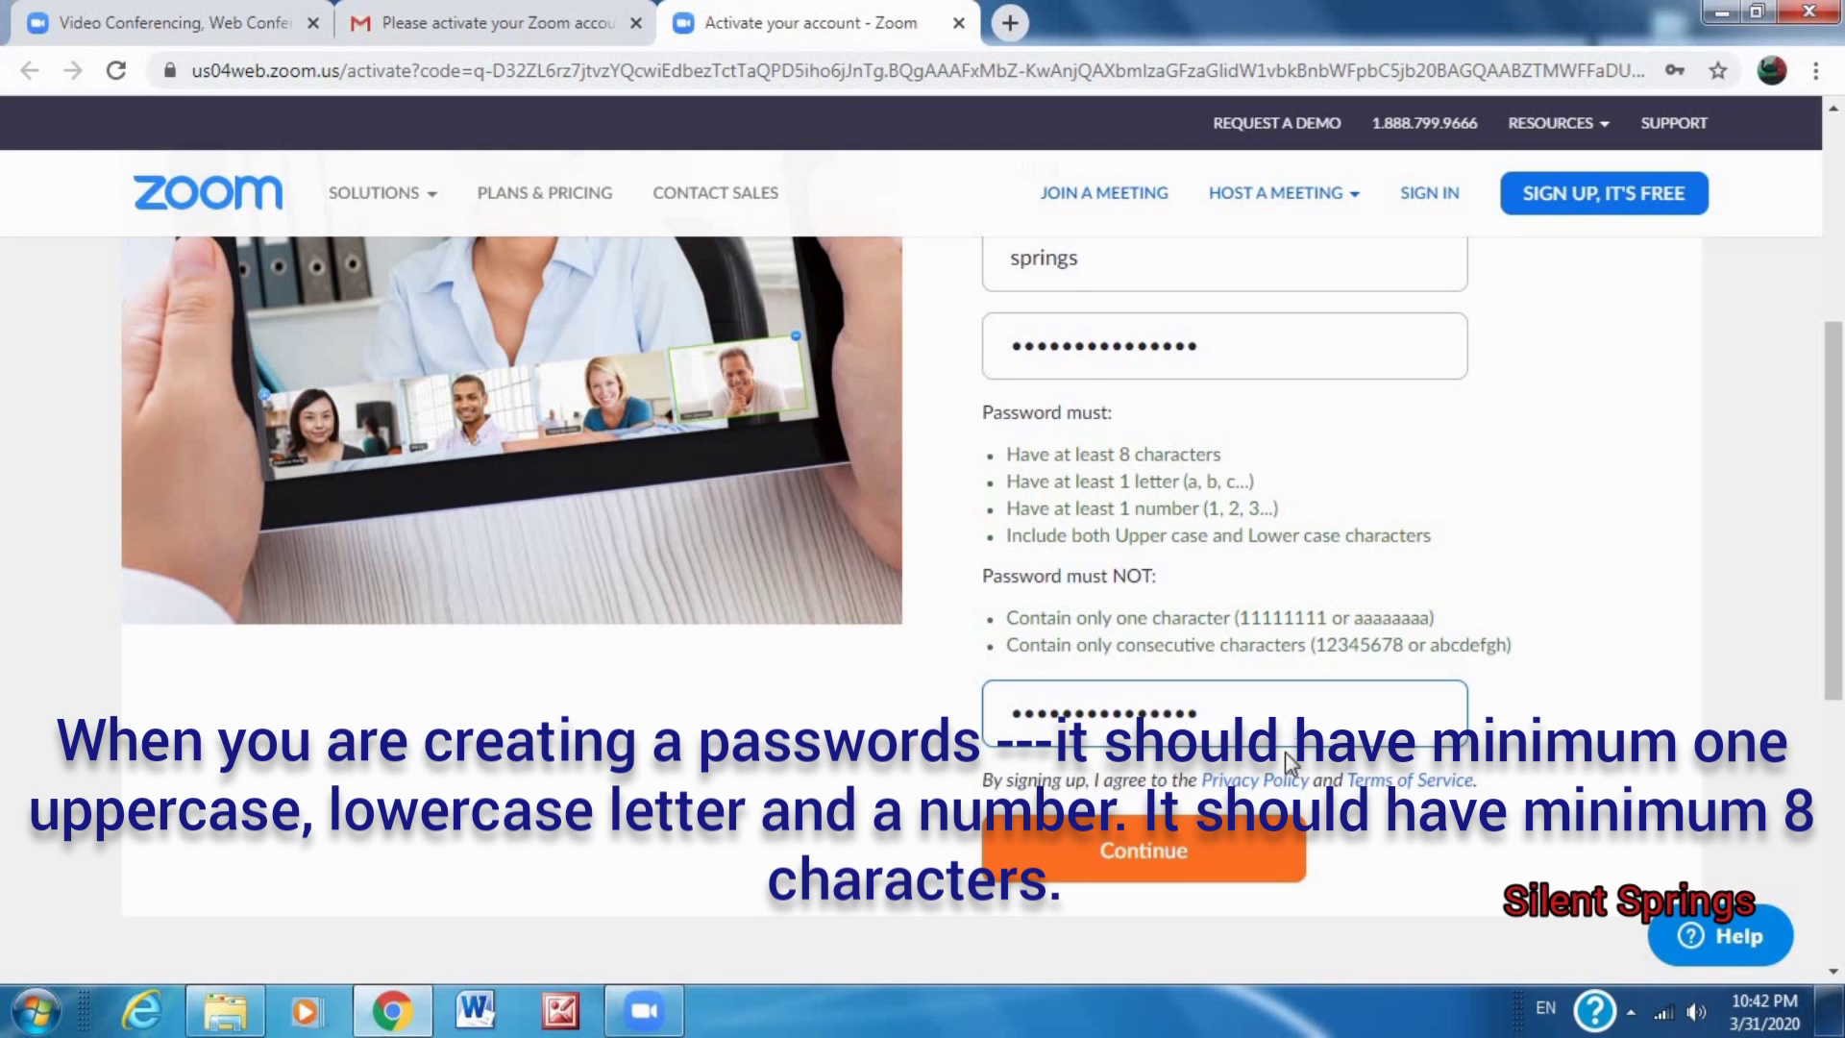
click(1158, 853)
click(1217, 360)
key(ctrl+a)
key(BackSpace)
text(••)
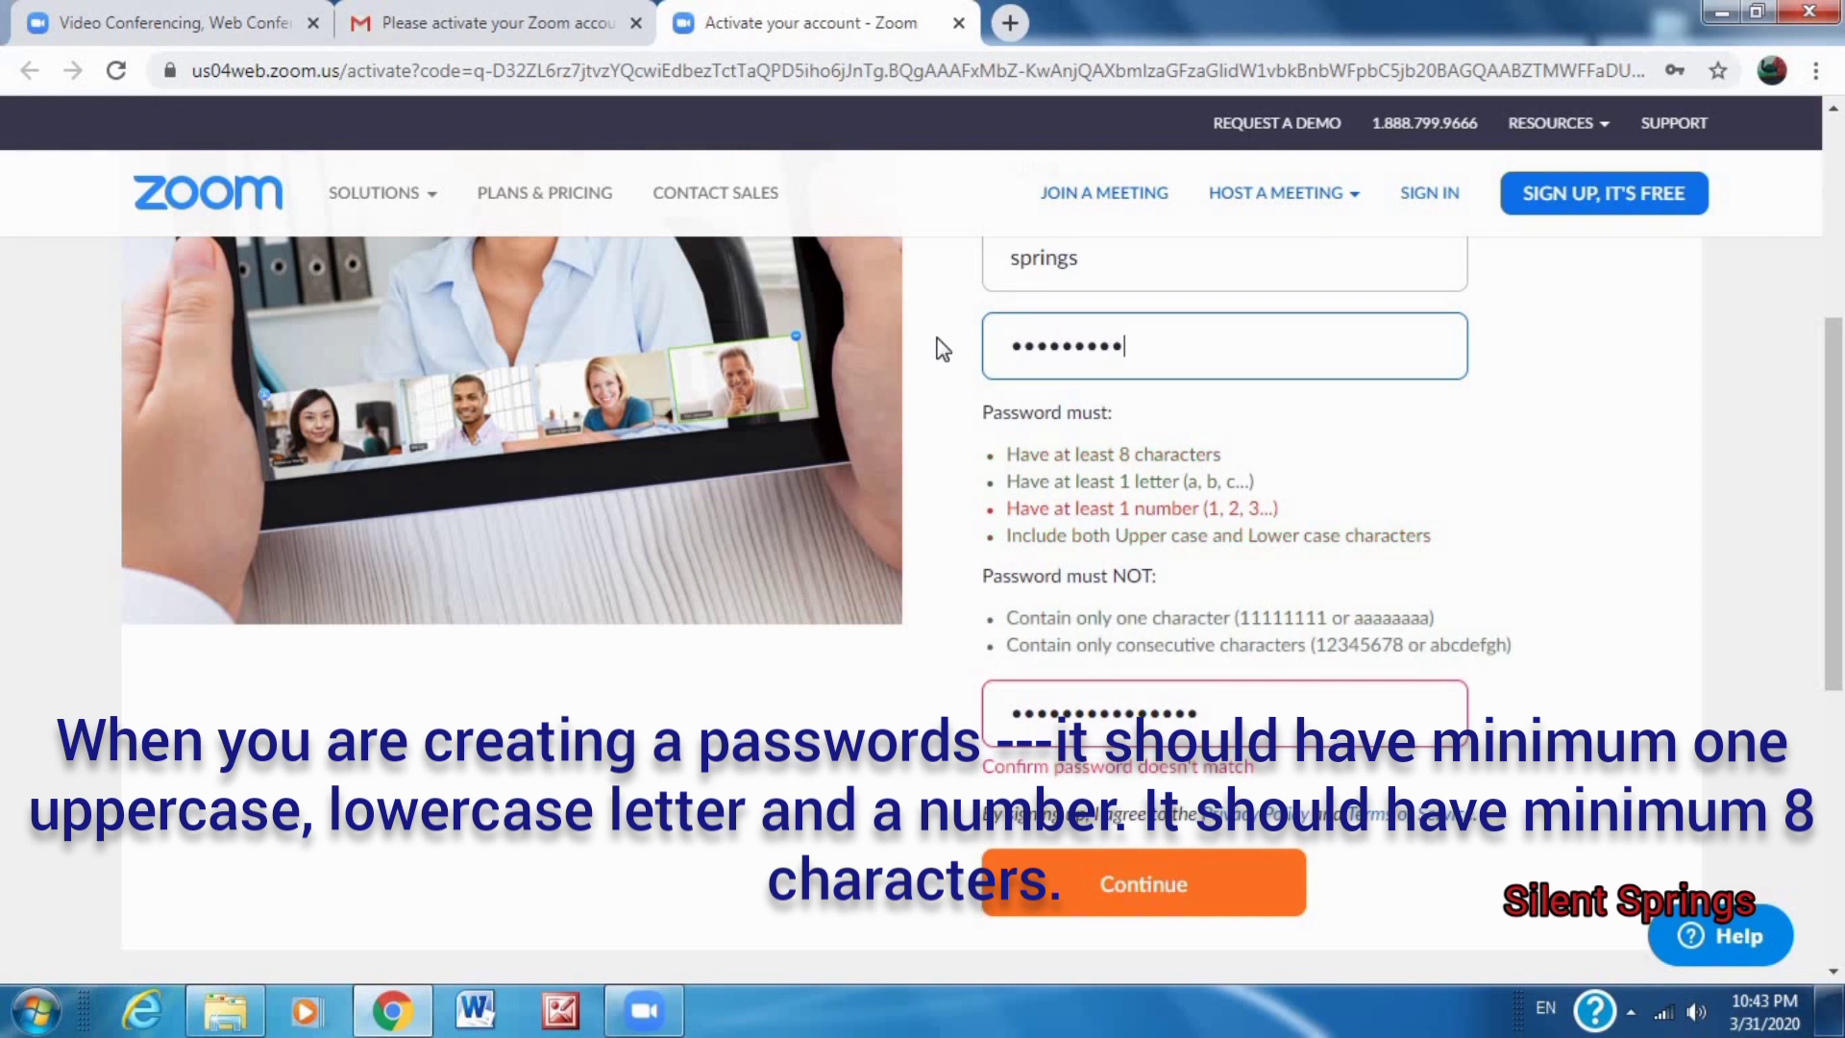
click(1126, 911)
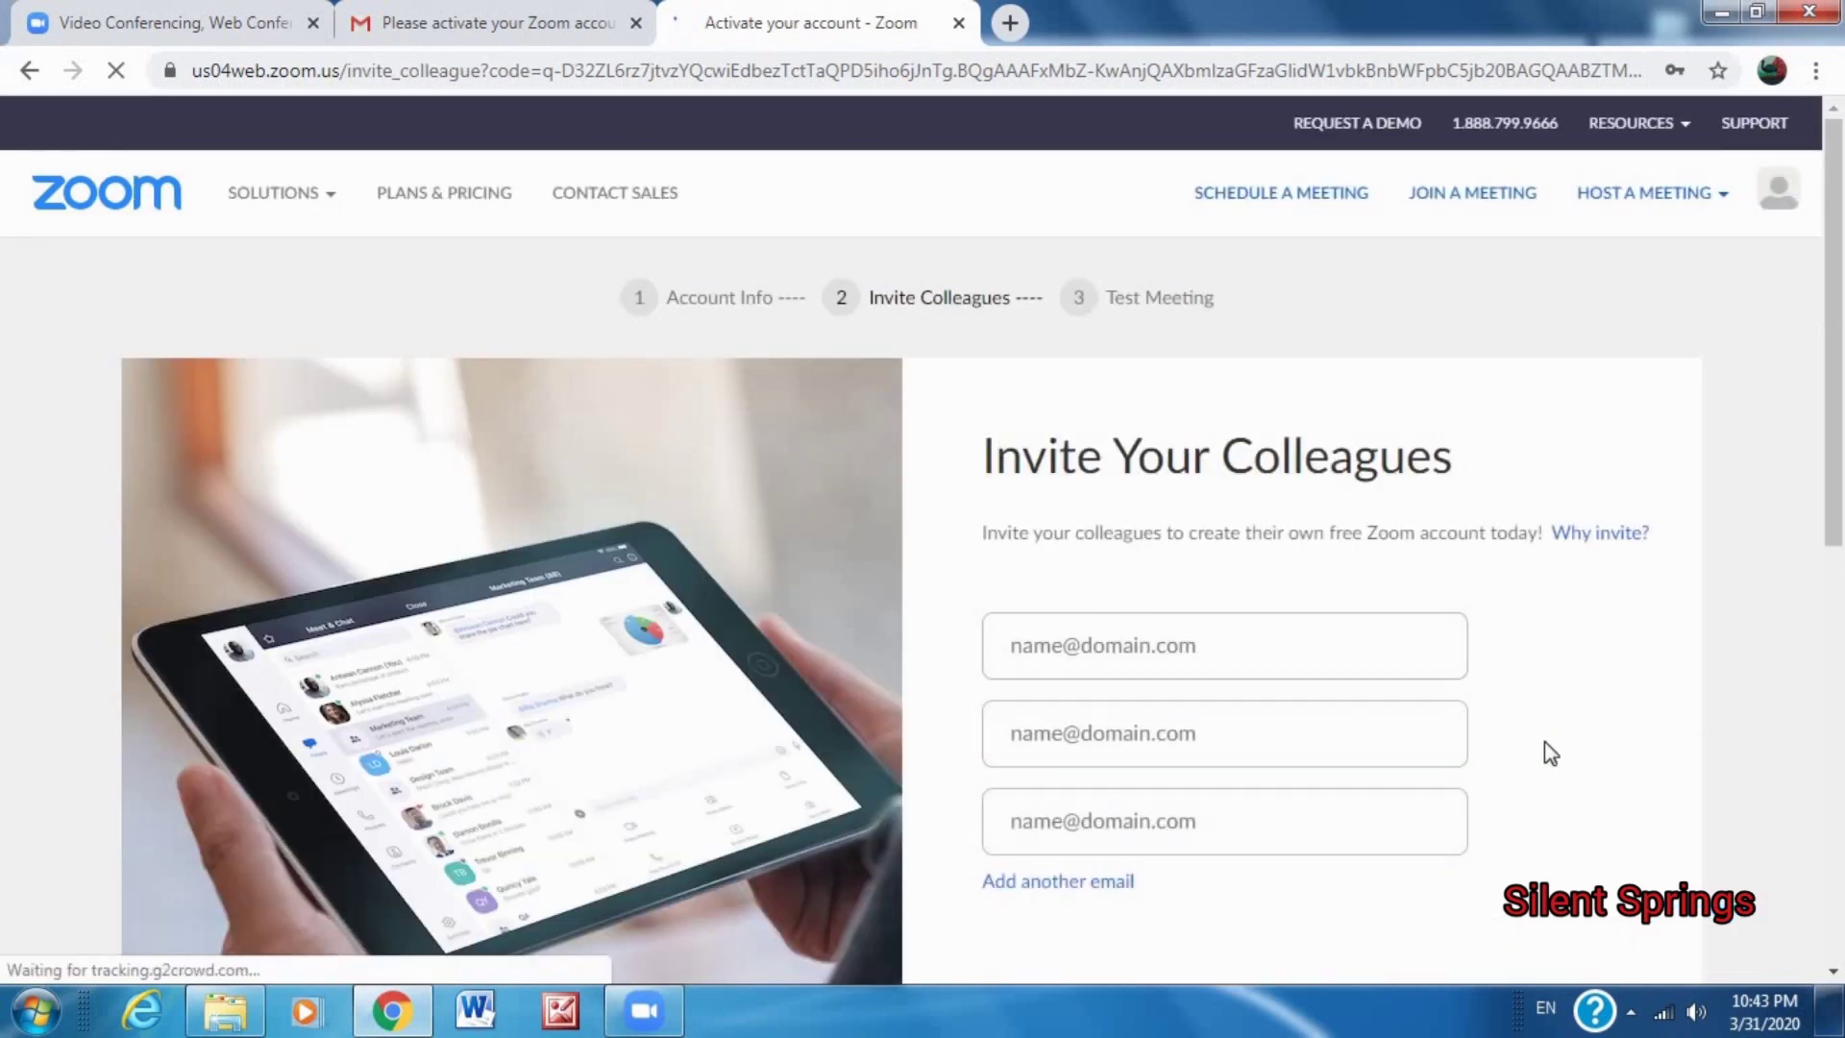
Decline saving the password in Chrome and dismiss the password-manager popup.
click(1673, 514)
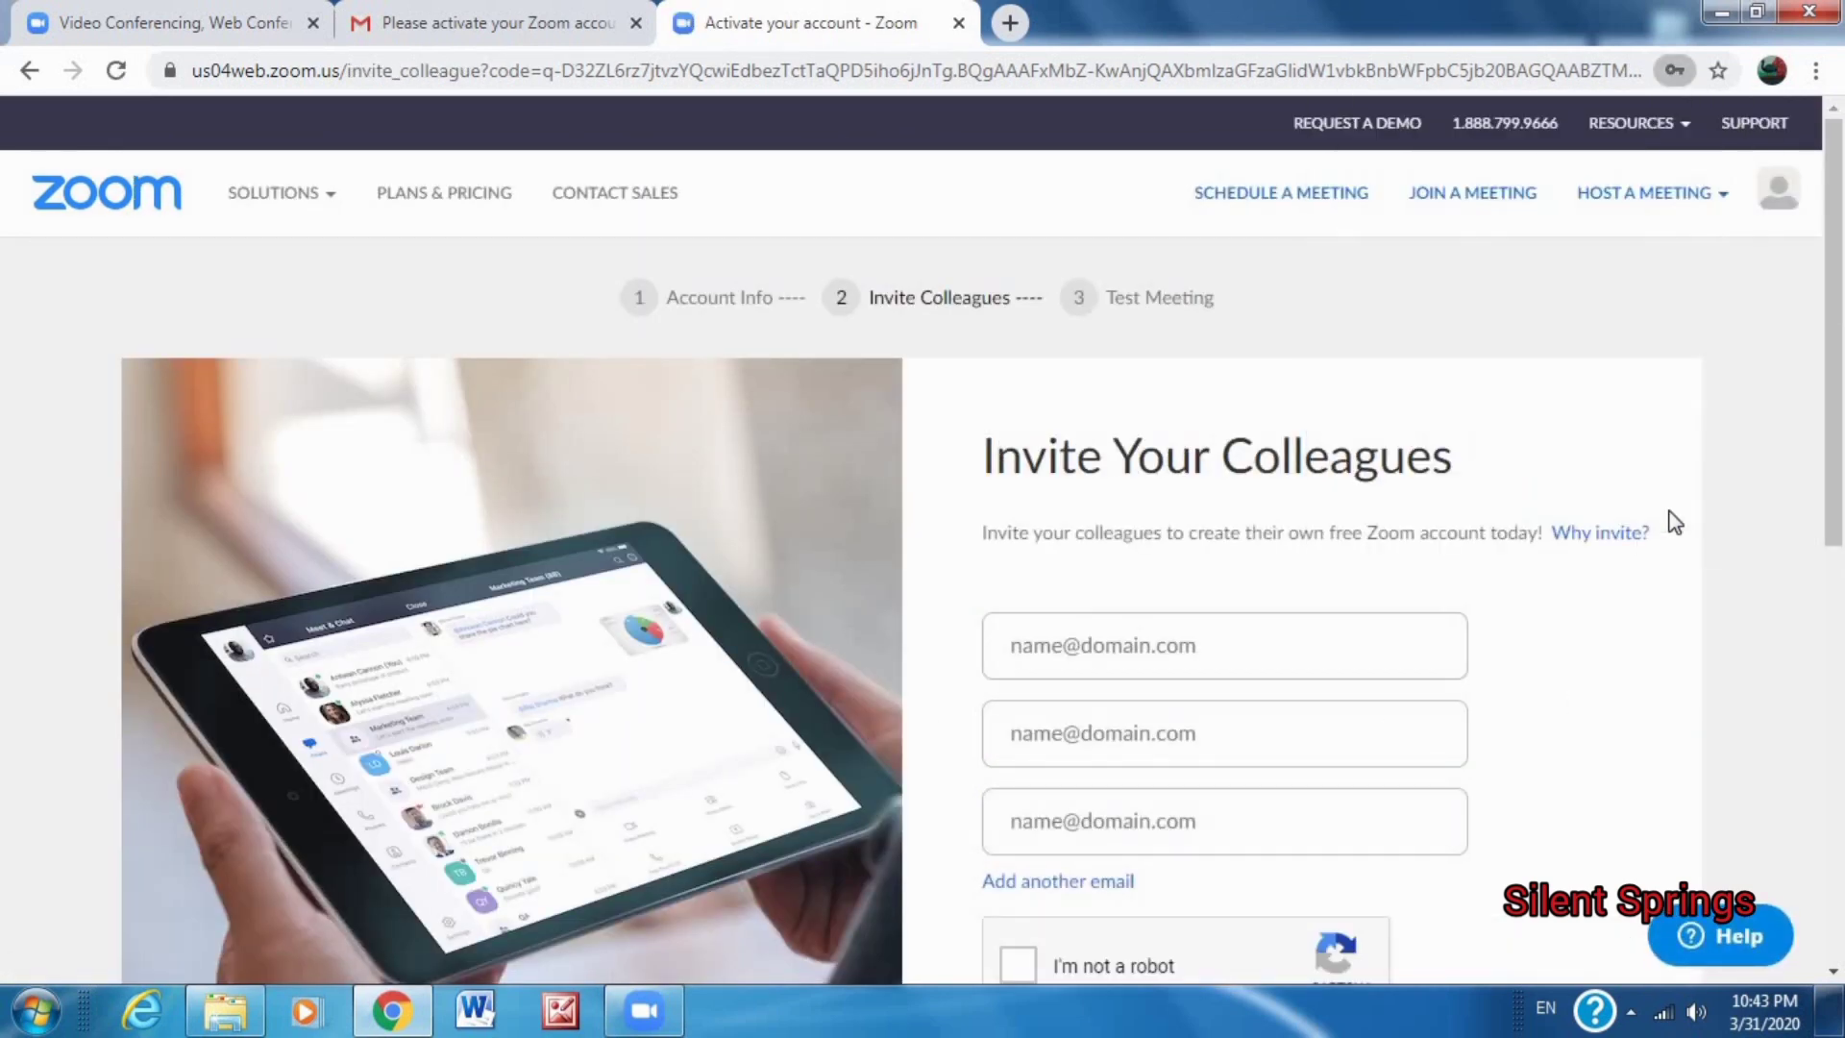
click(1170, 676)
scroll(1821, 471, down, 2)
click(1620, 852)
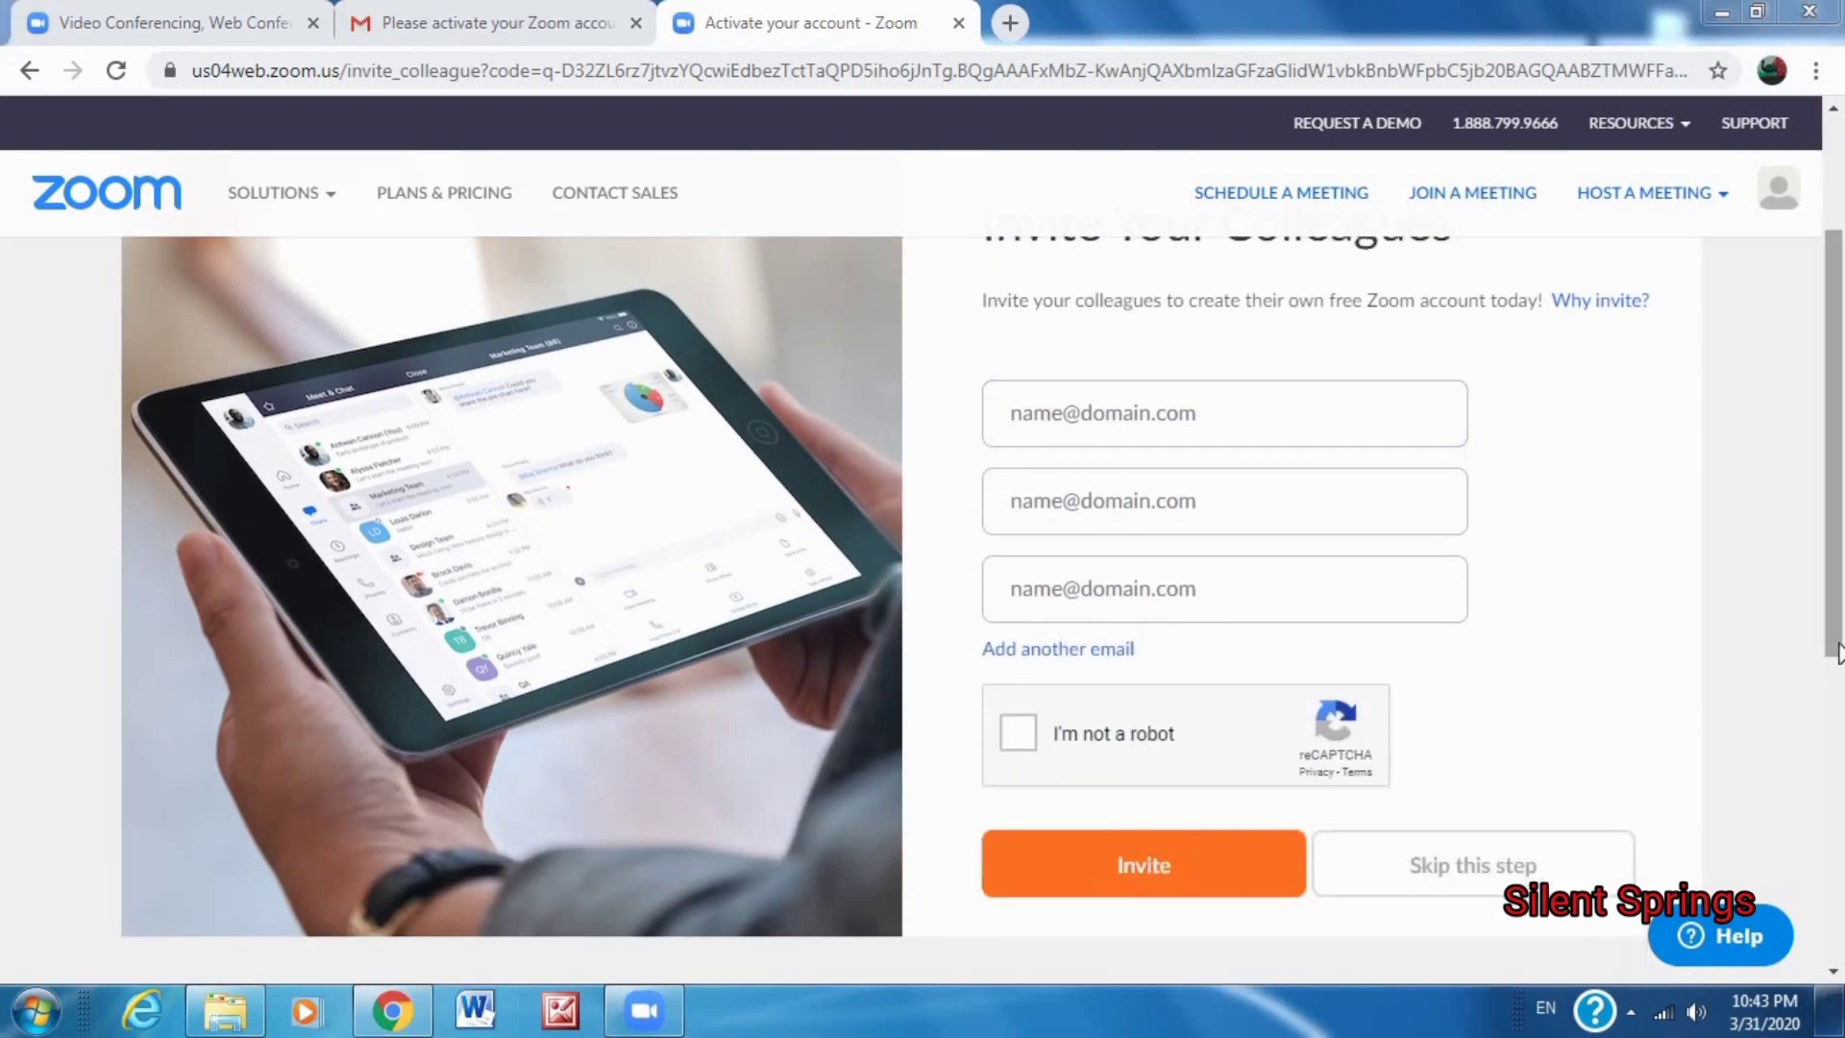
Type and erase text in the first colleague e-mail field, leaving the invitations empty.
scroll(1287, 504, down, 1)
scroll(1288, 505, up, 1)
text(c)
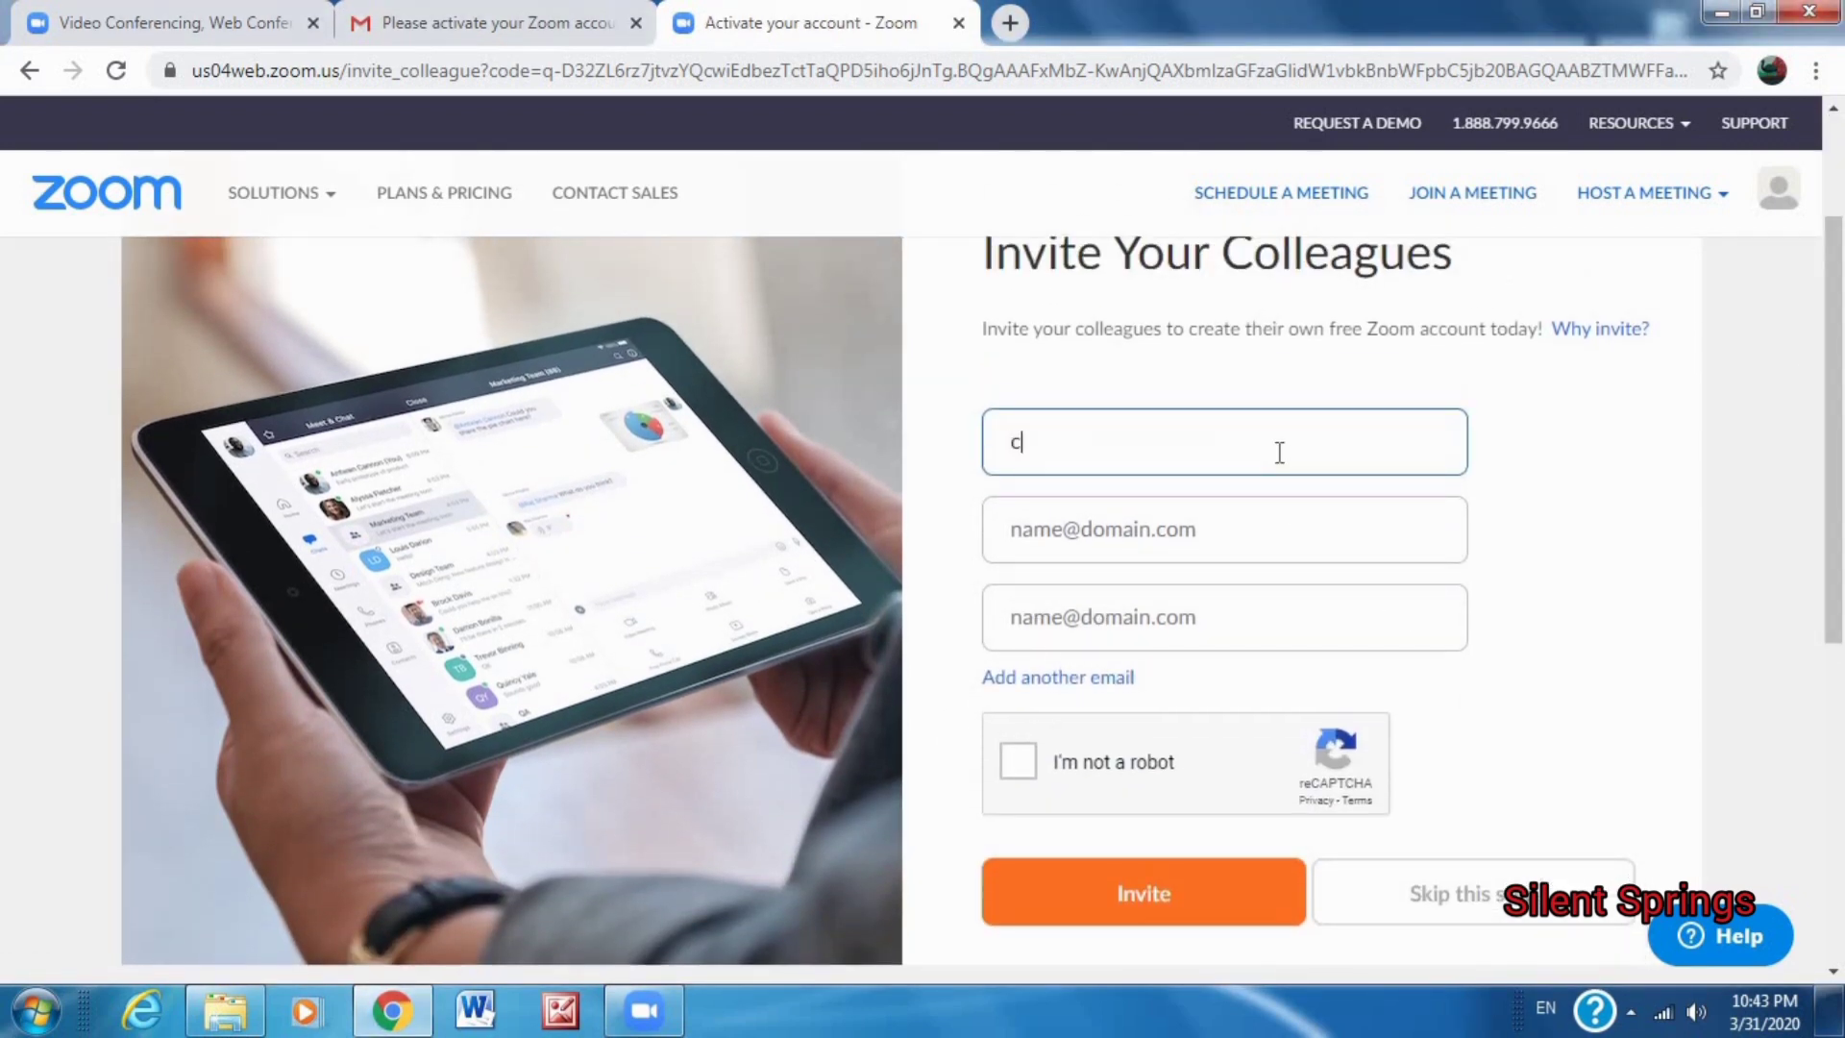
text(hru)
key(BackSpace)
key(BackSpace)
key(BackSpace)
key(BackSpace)
scroll(1835, 442, up, 3)
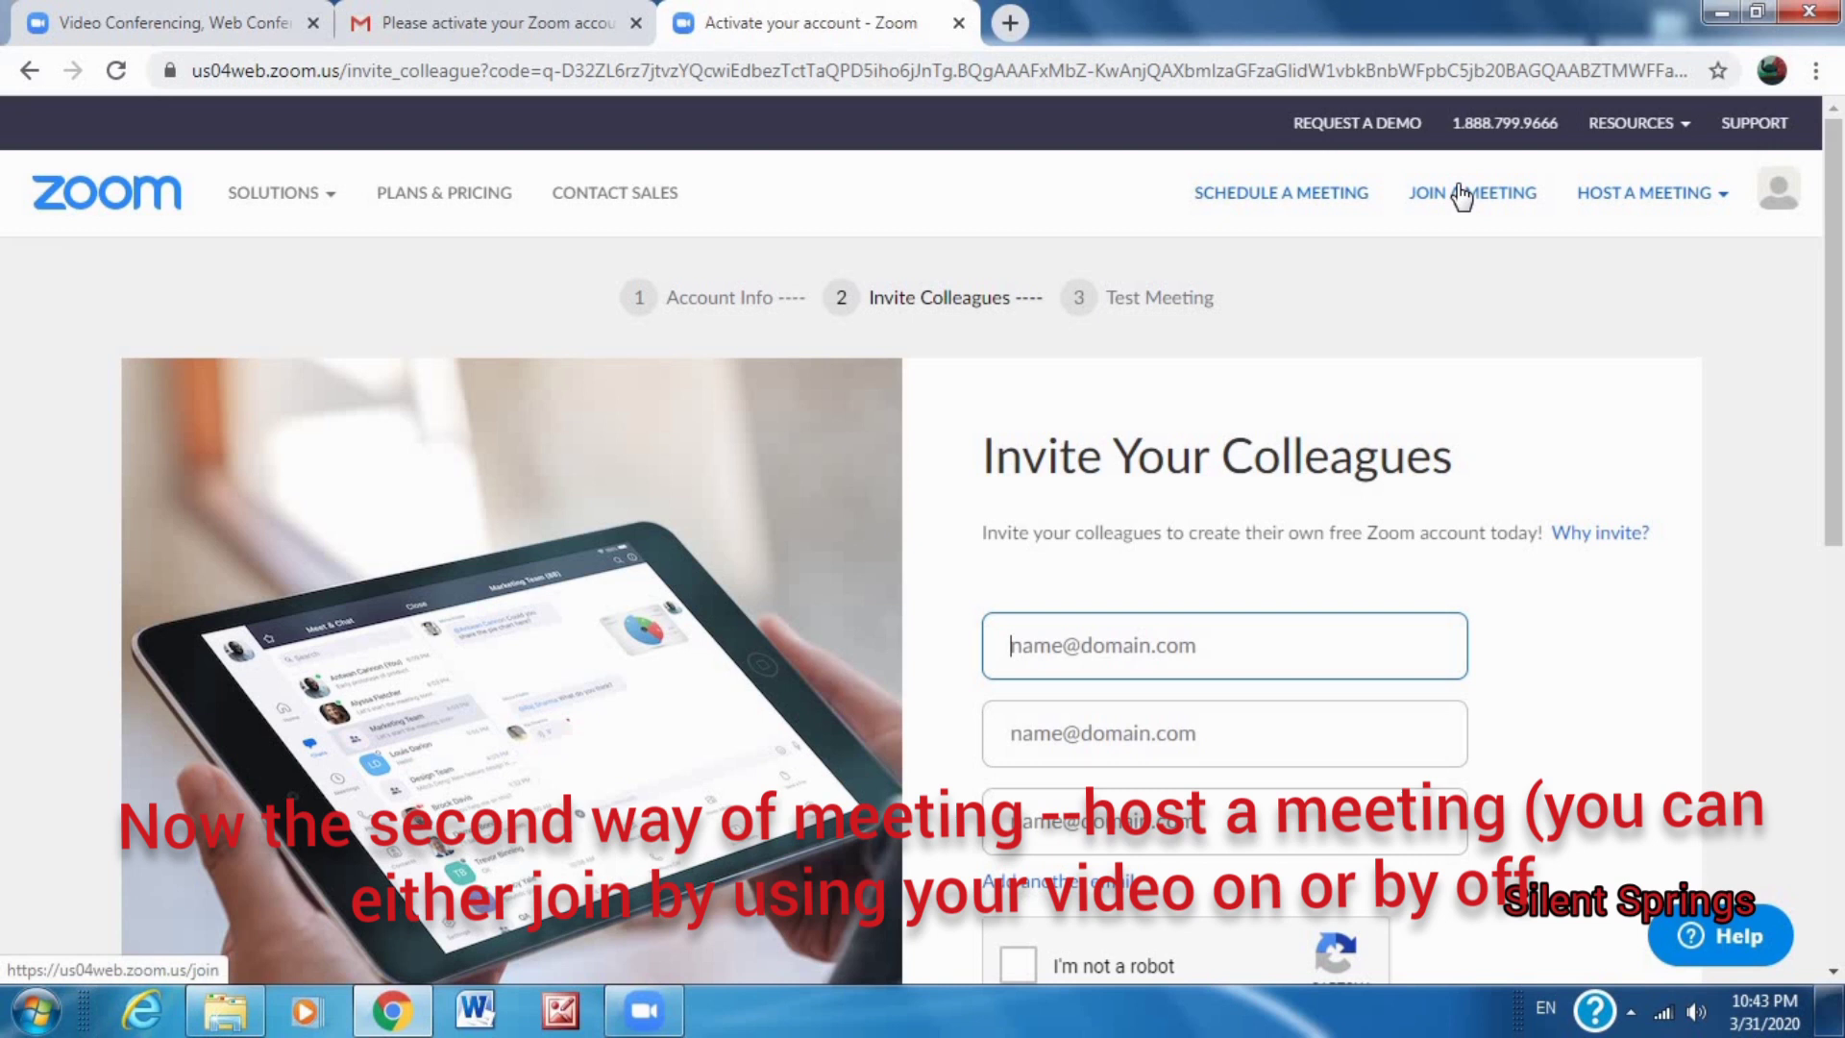
Host a new meeting with video on from the Host a Meeting menu.
click(1624, 204)
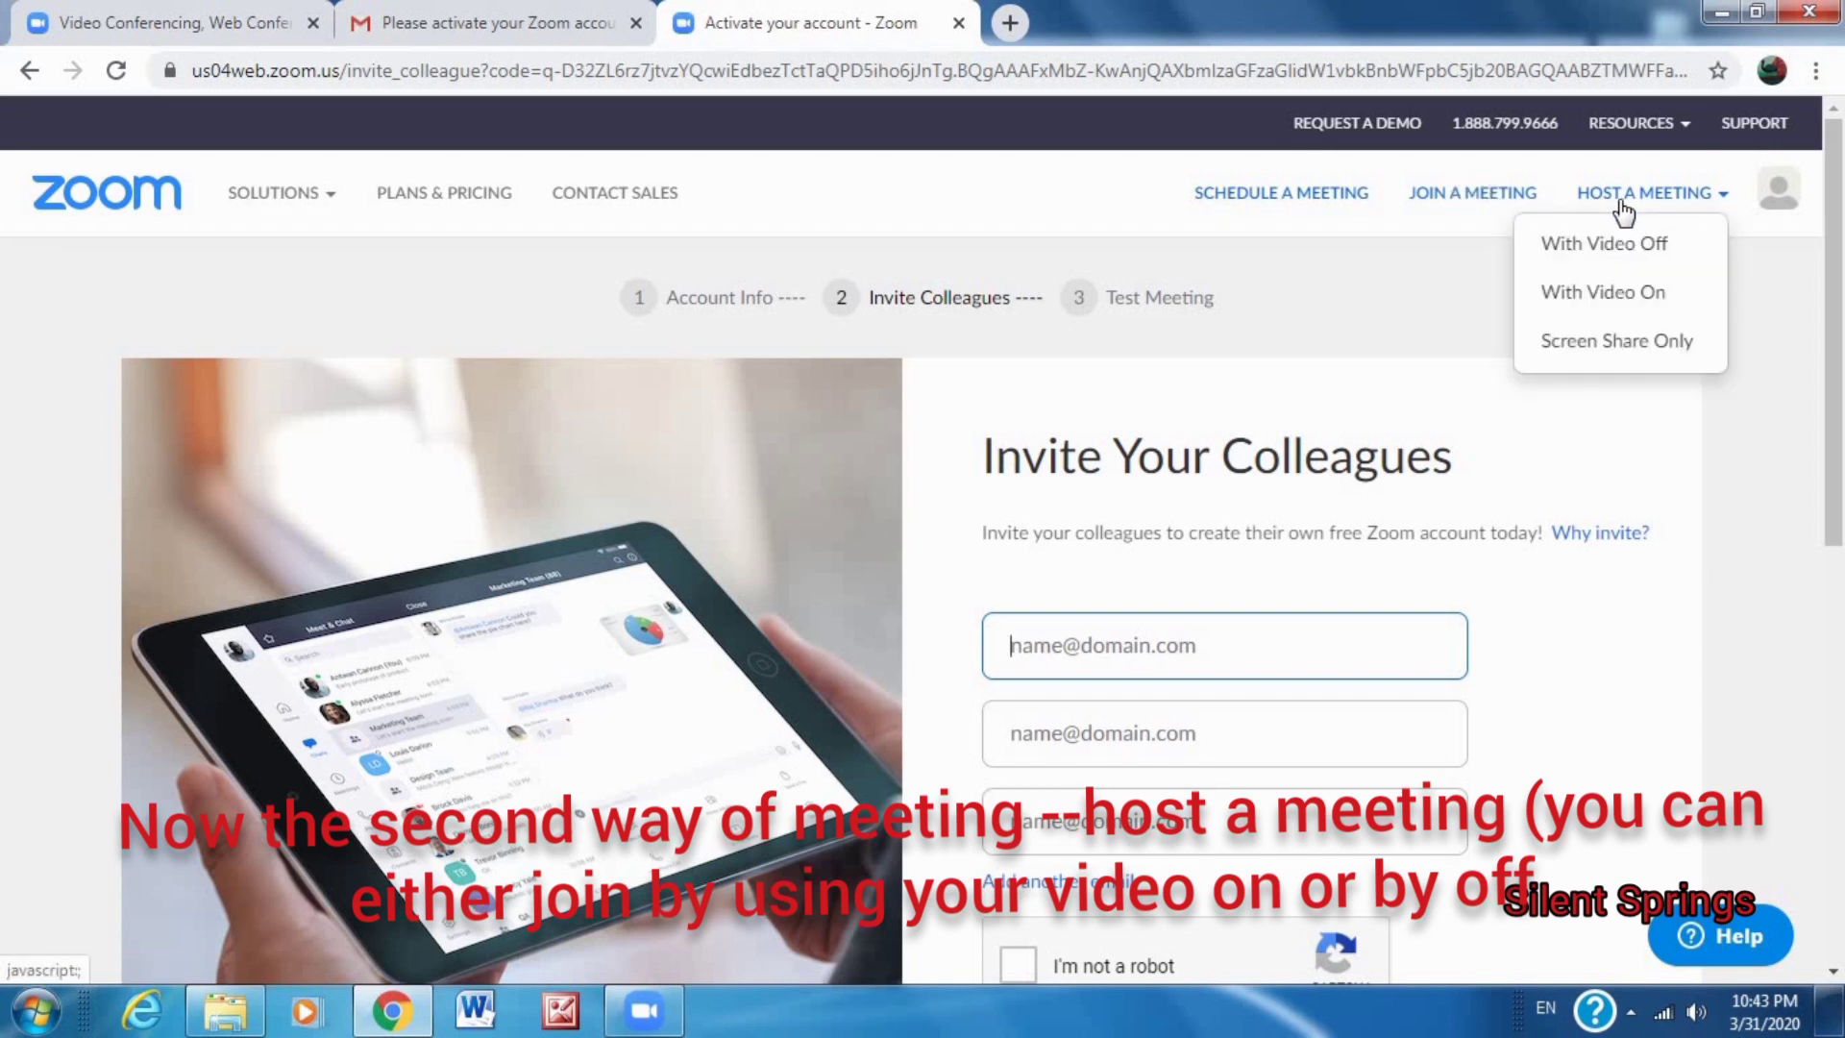
click(1624, 209)
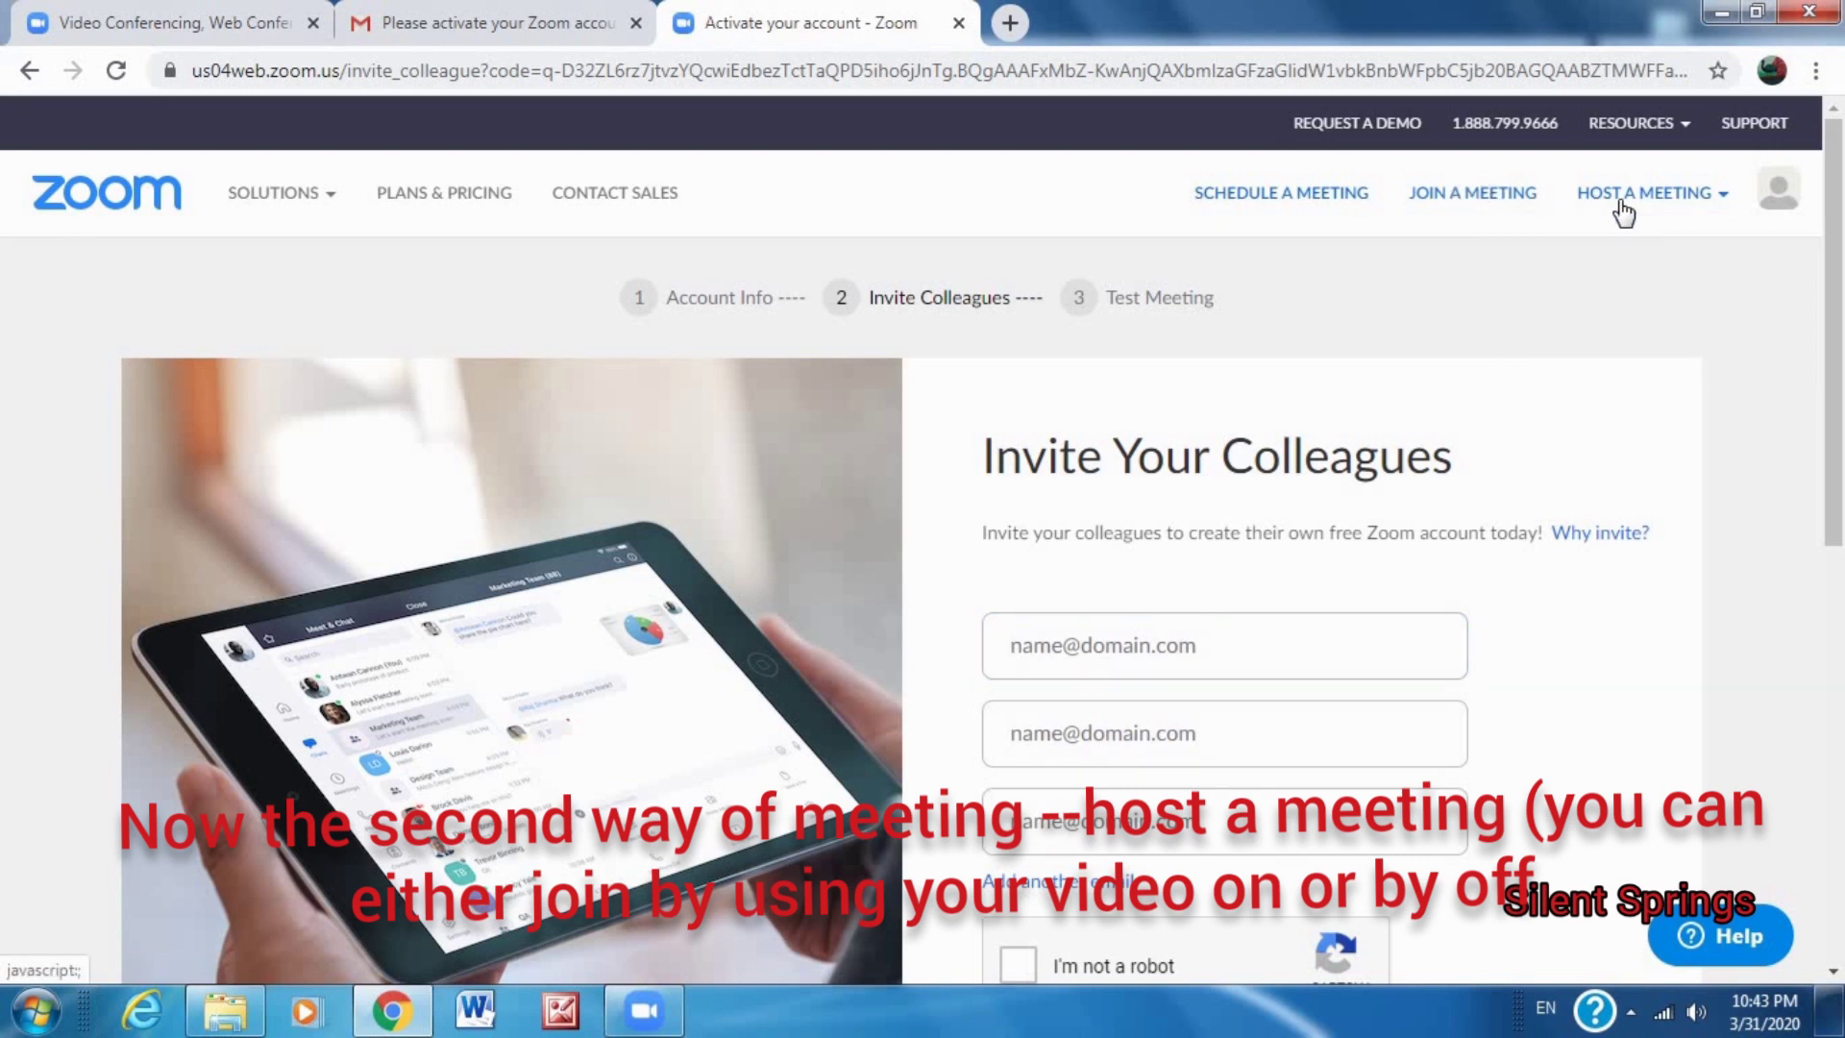
click(1661, 203)
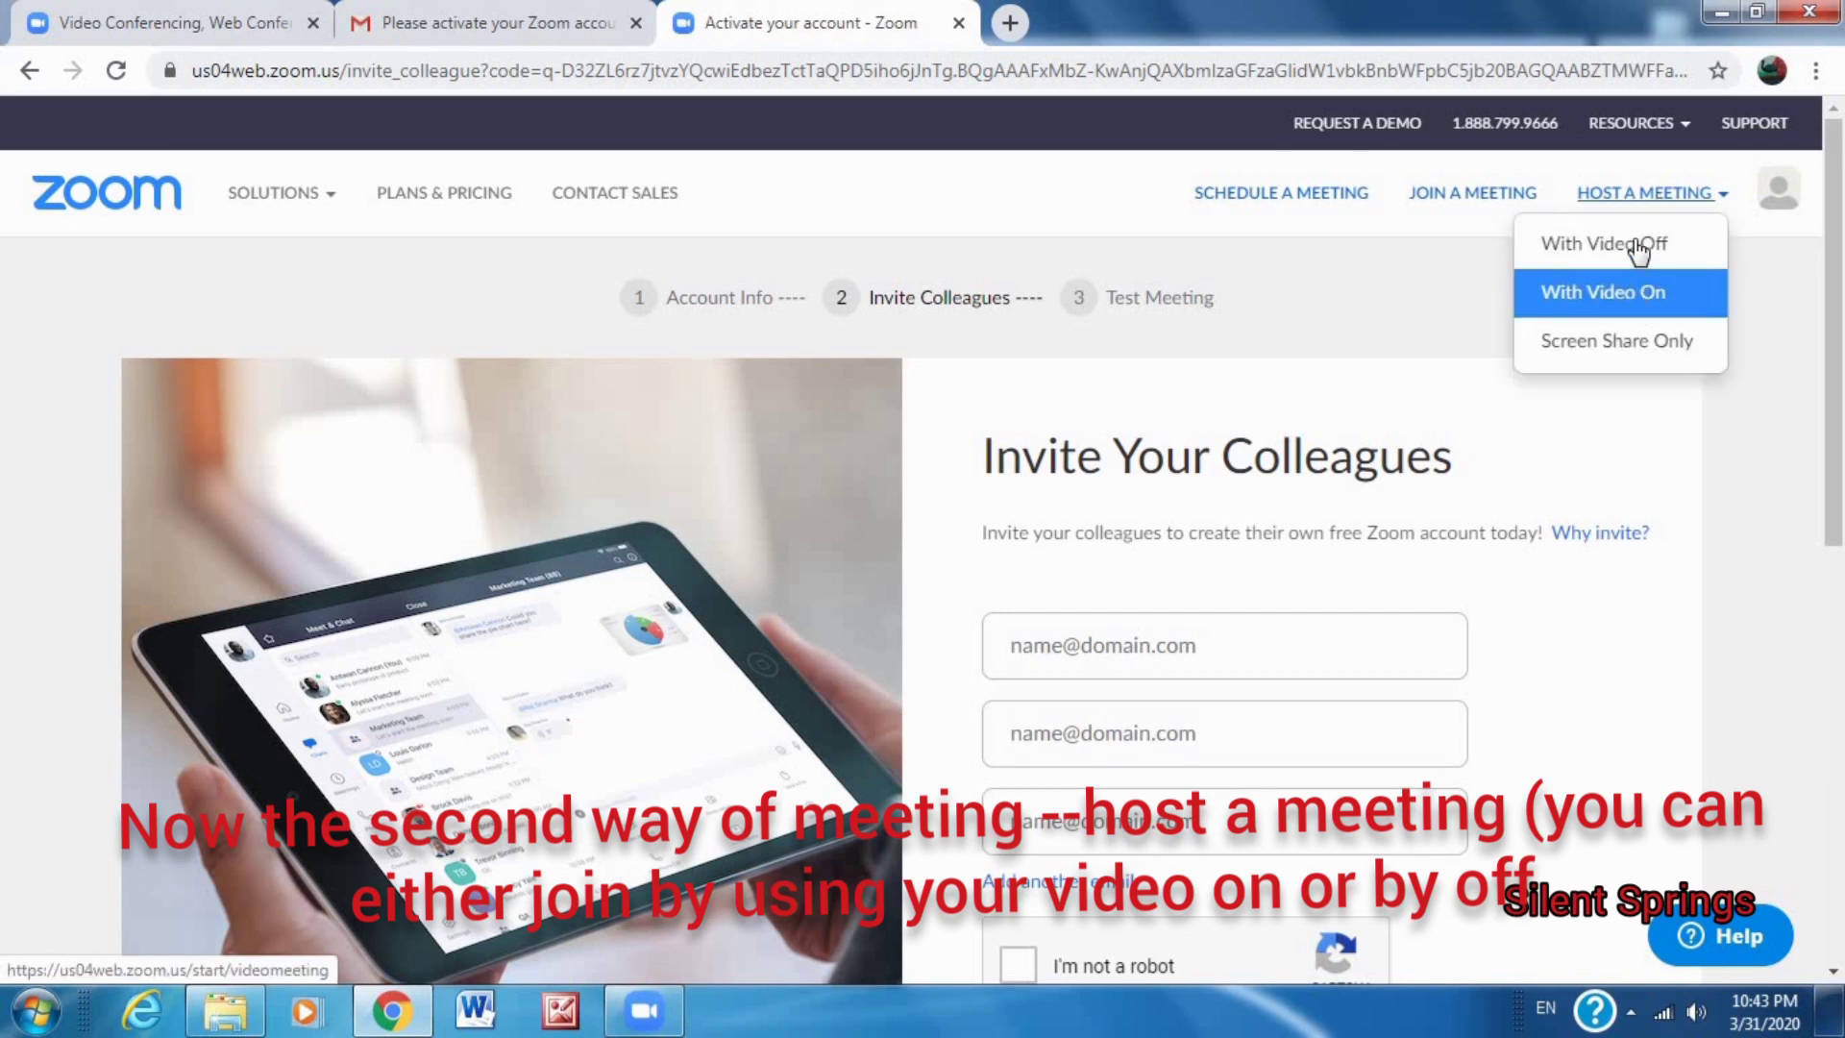
click(1647, 300)
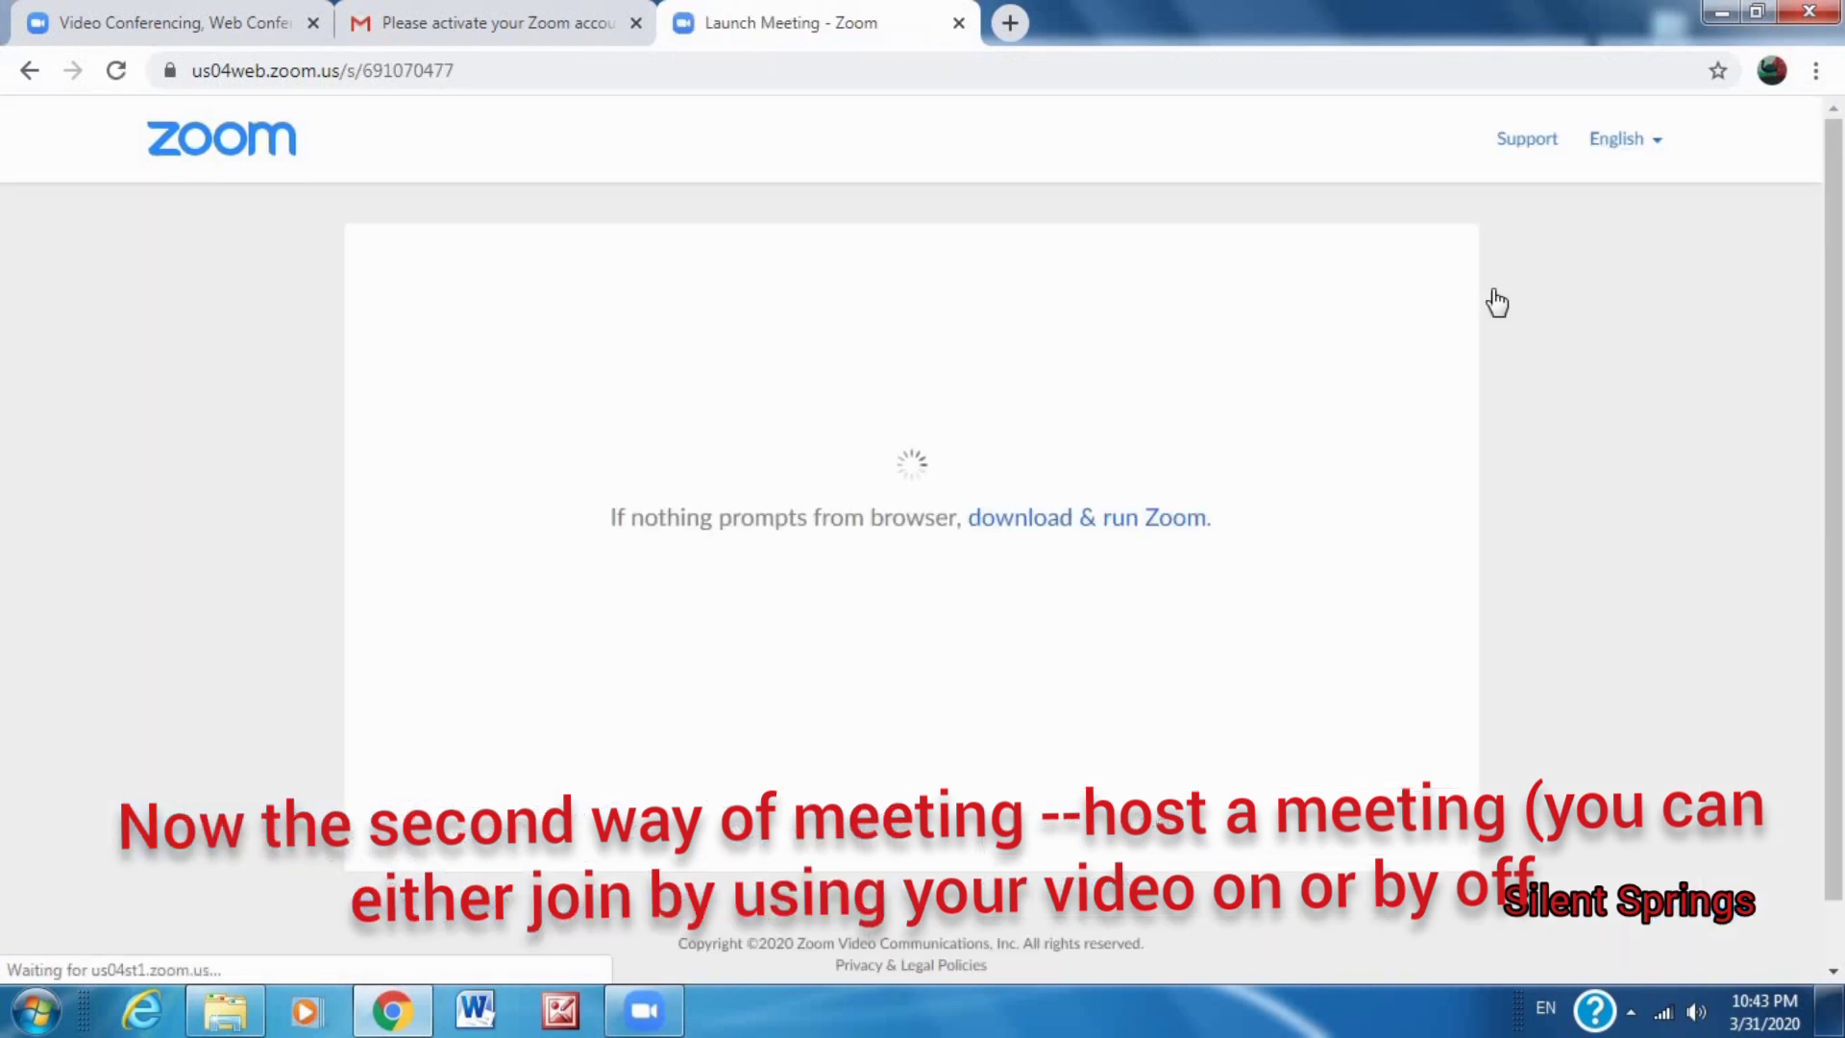
Launch the meeting from the browser page and let Chrome open Zoom Launcher.
click(1088, 544)
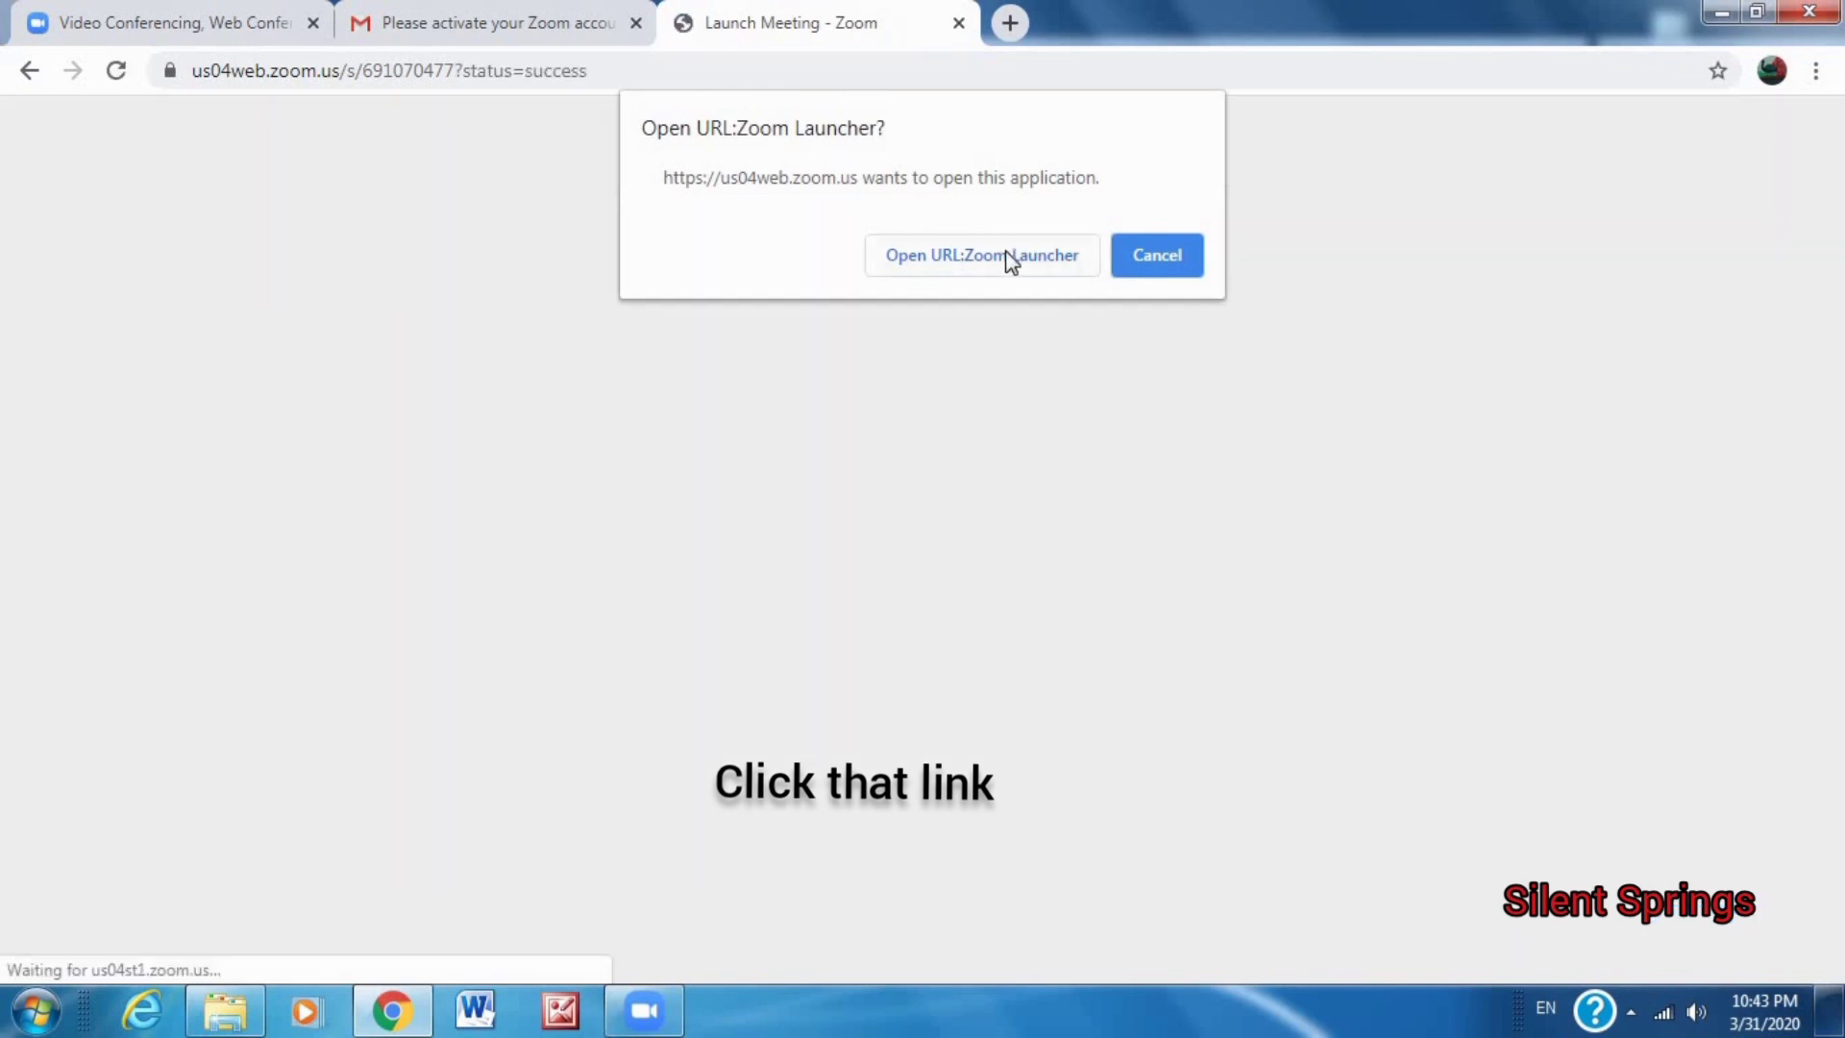
click(1009, 255)
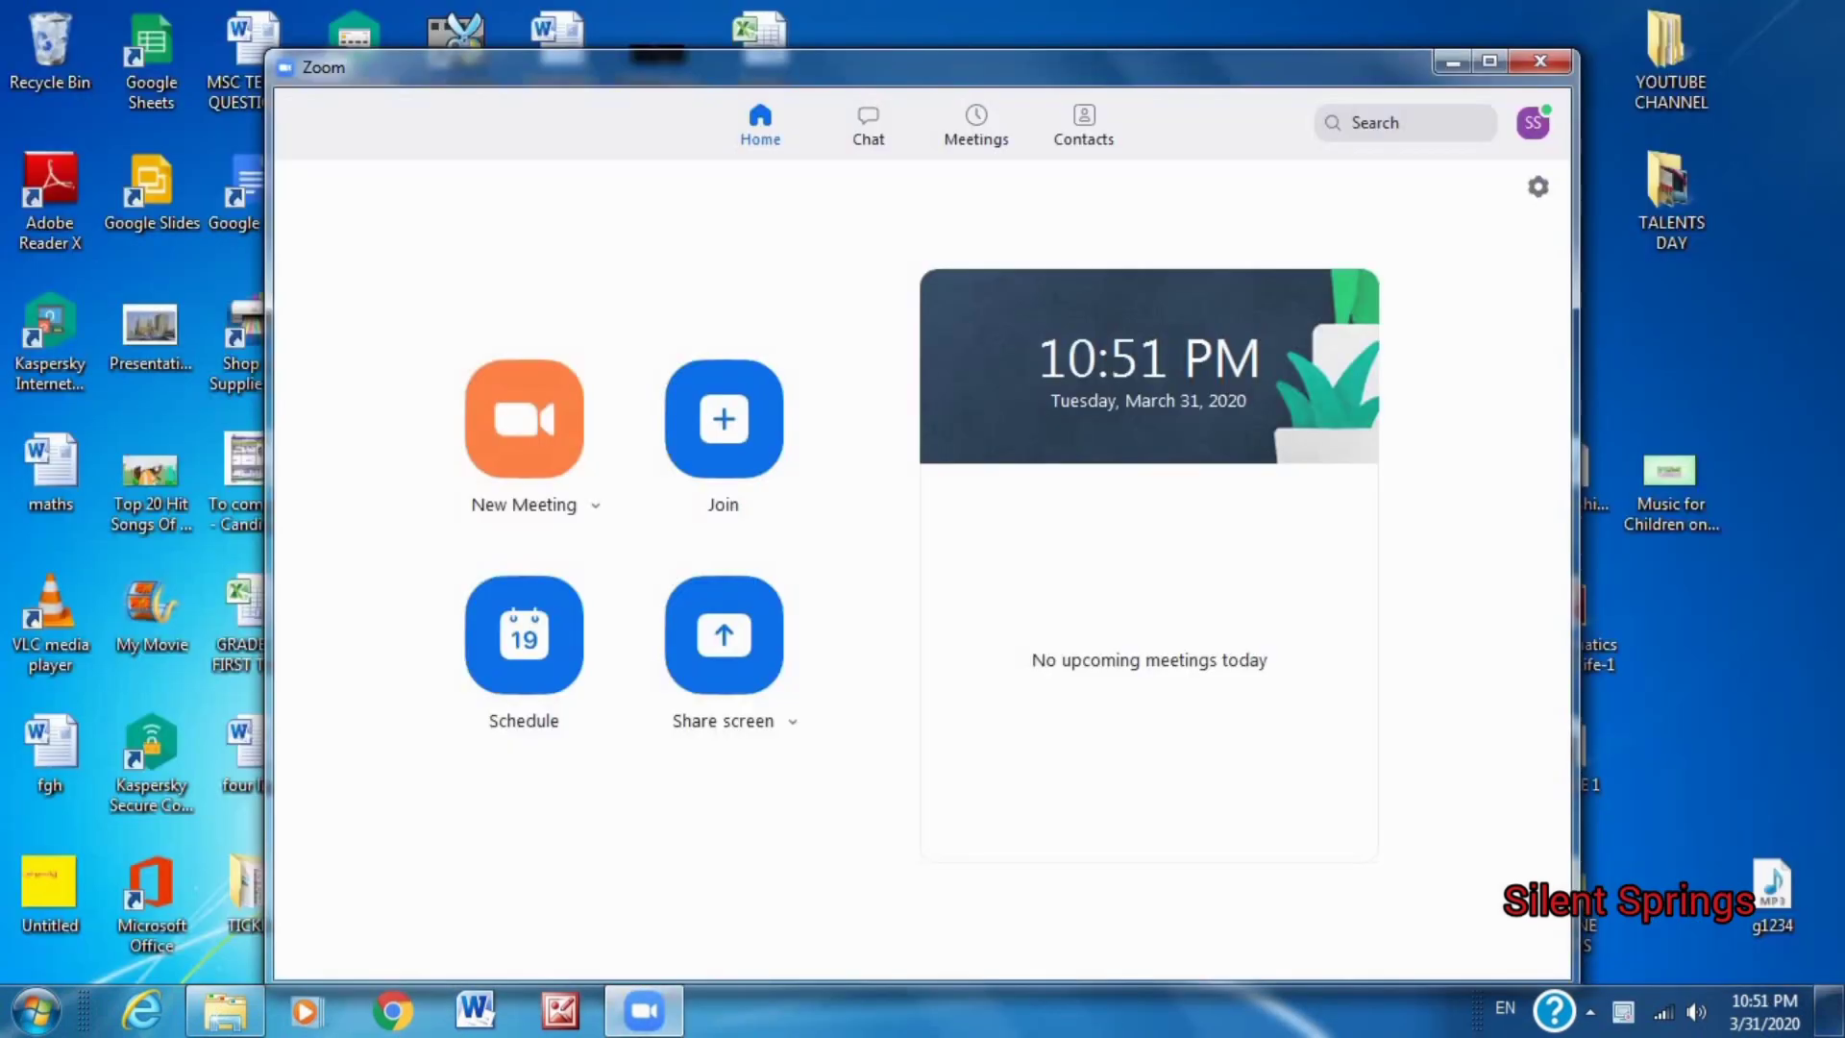
Start a new meeting in the desktop app, maximize it, and join with computer audio.
click(527, 421)
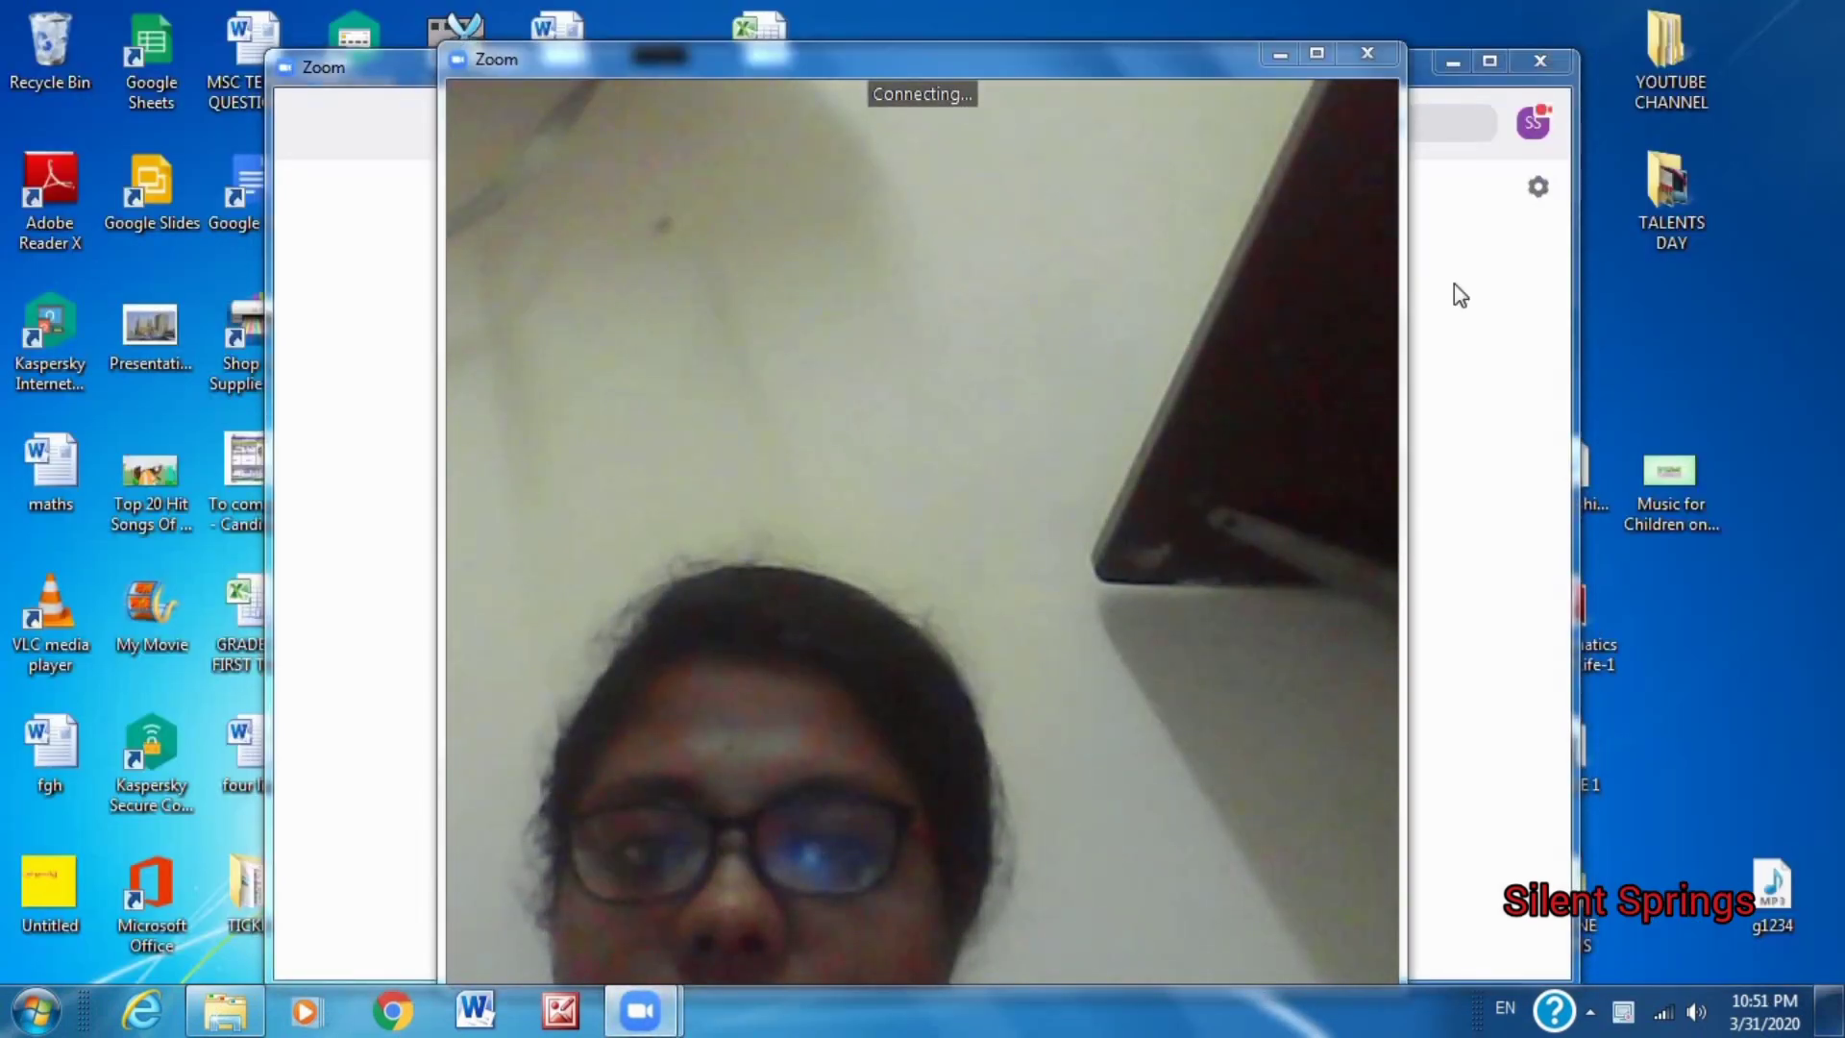
click(1319, 53)
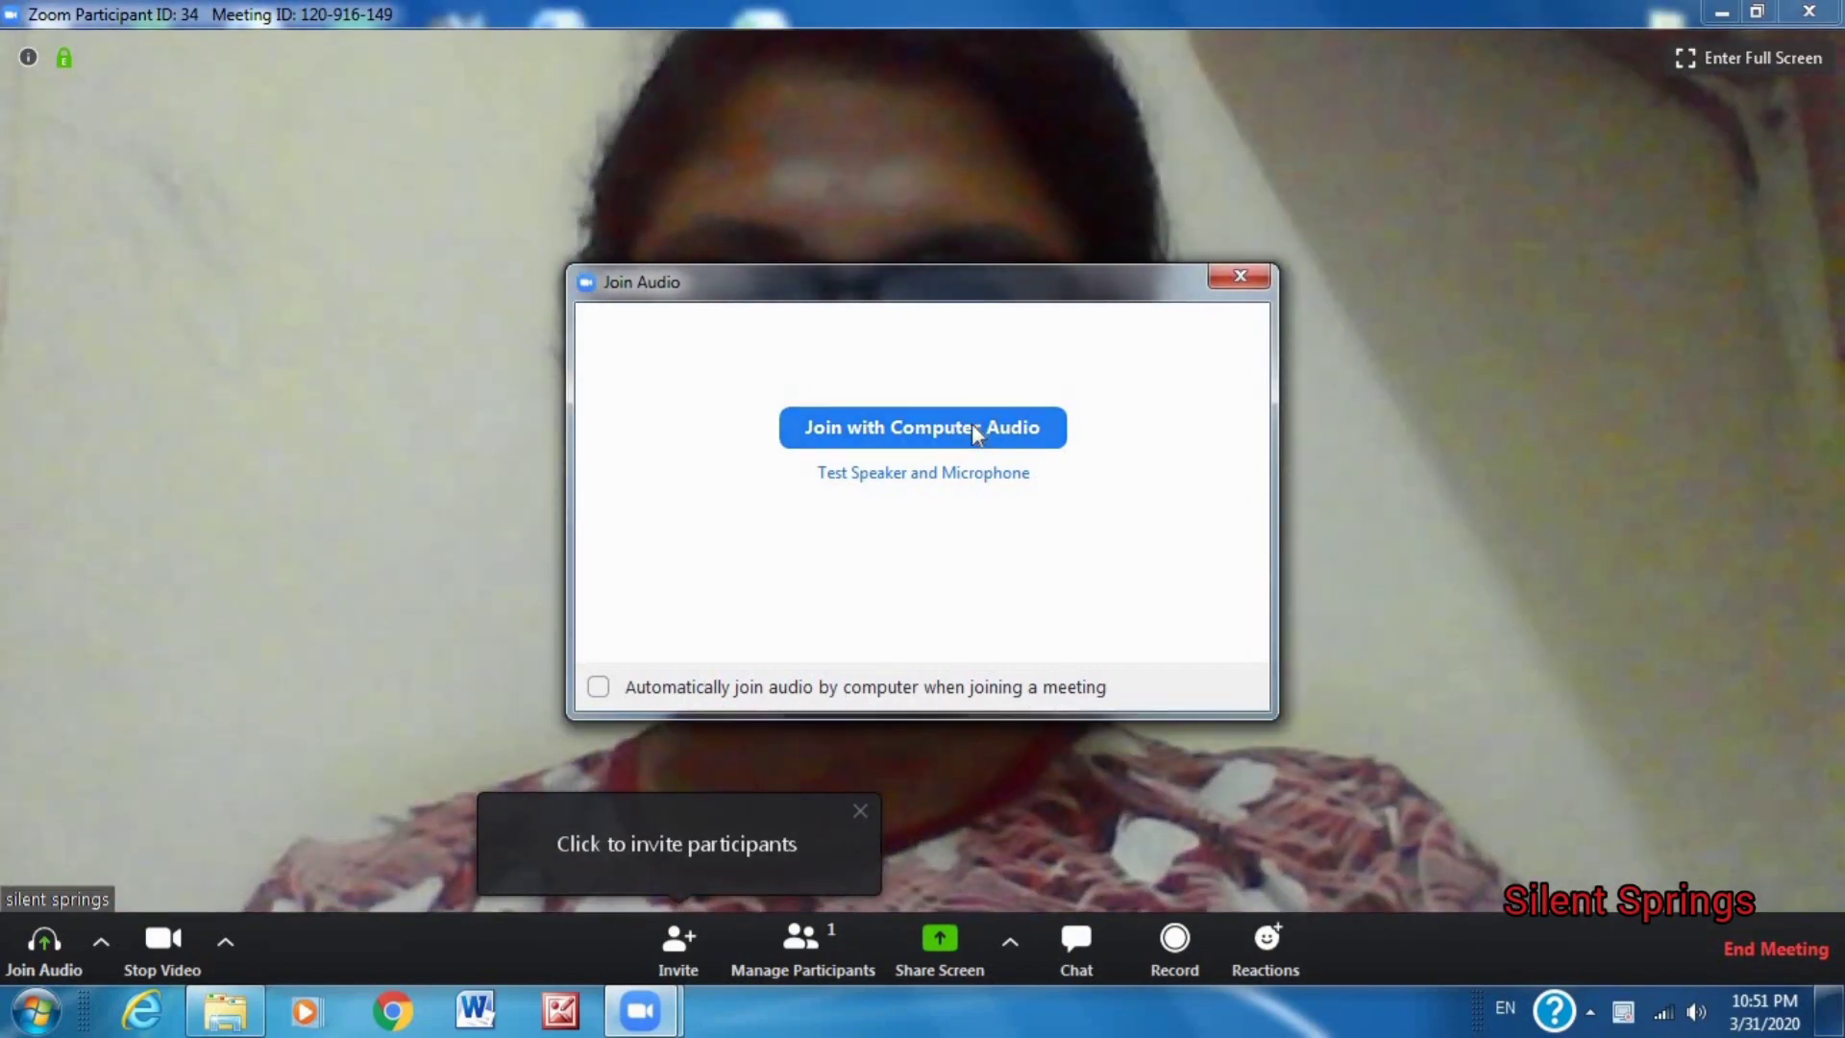
click(972, 427)
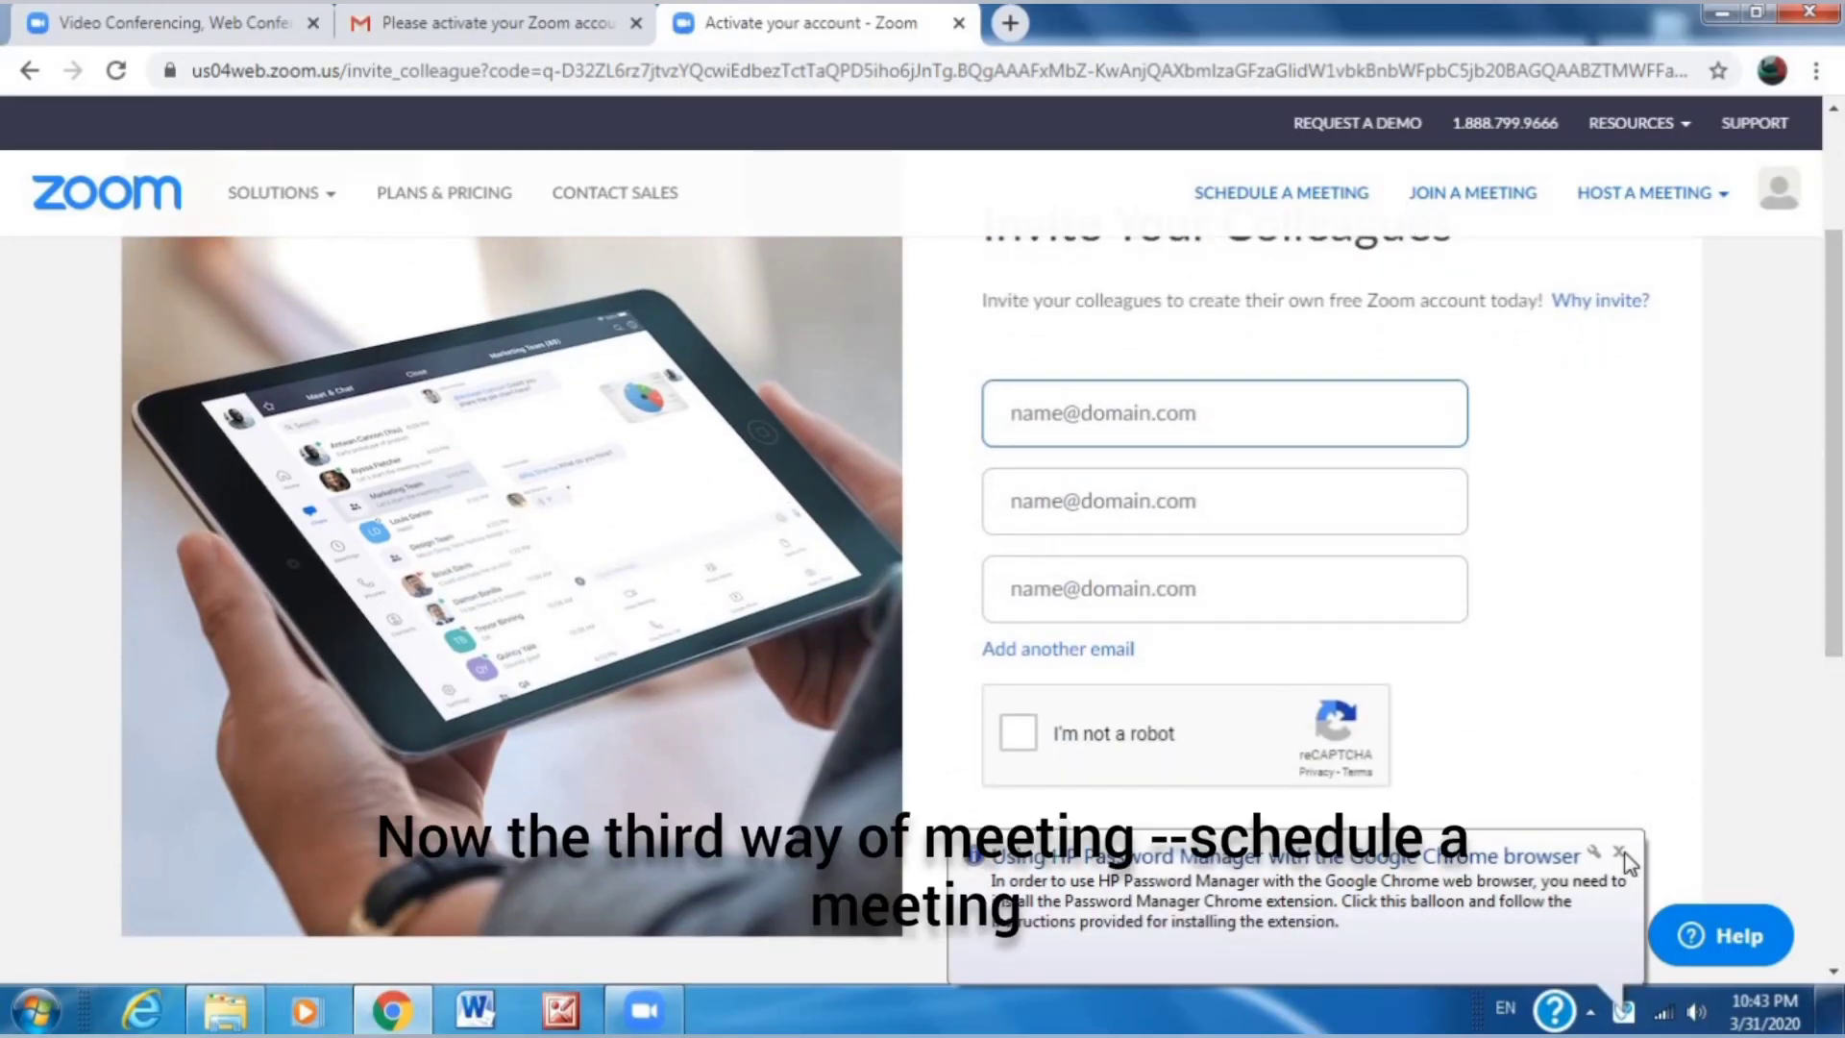
Dismiss the password-manager popup and open the Schedule Meeting form.
click(1620, 853)
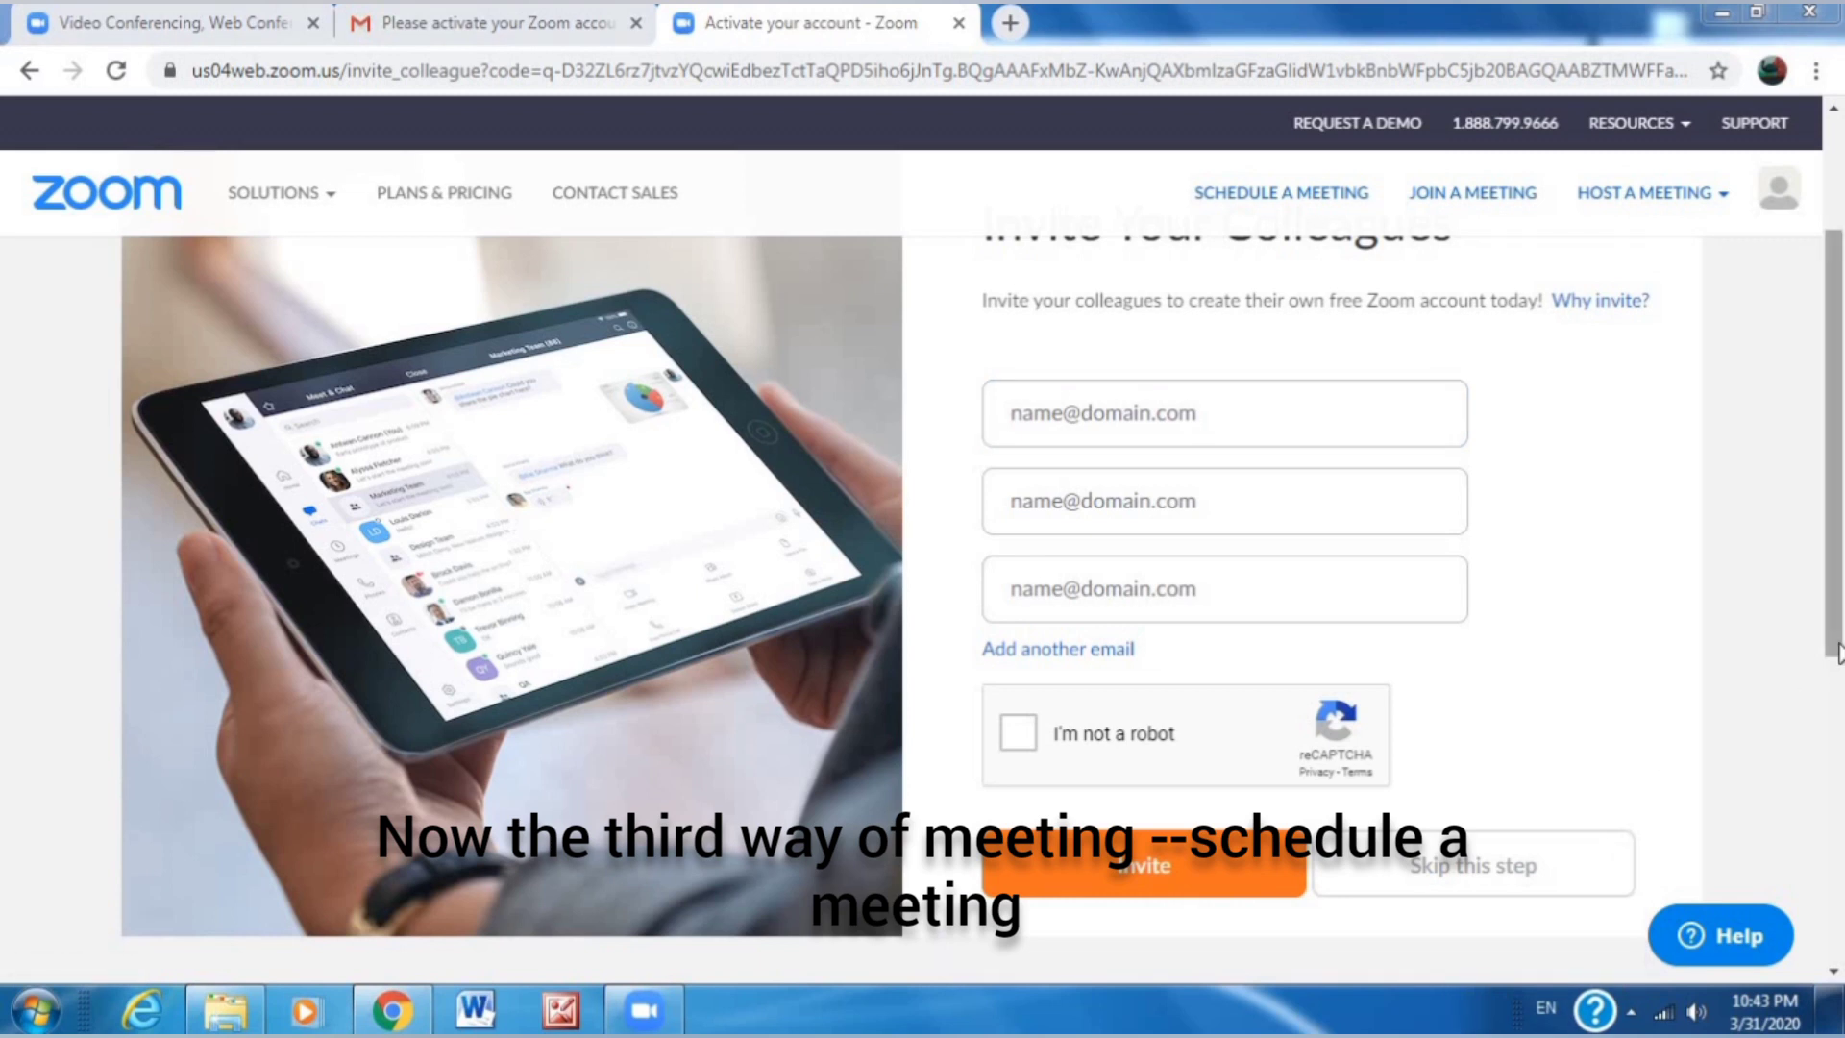
drag(1839, 661, 1839, 647)
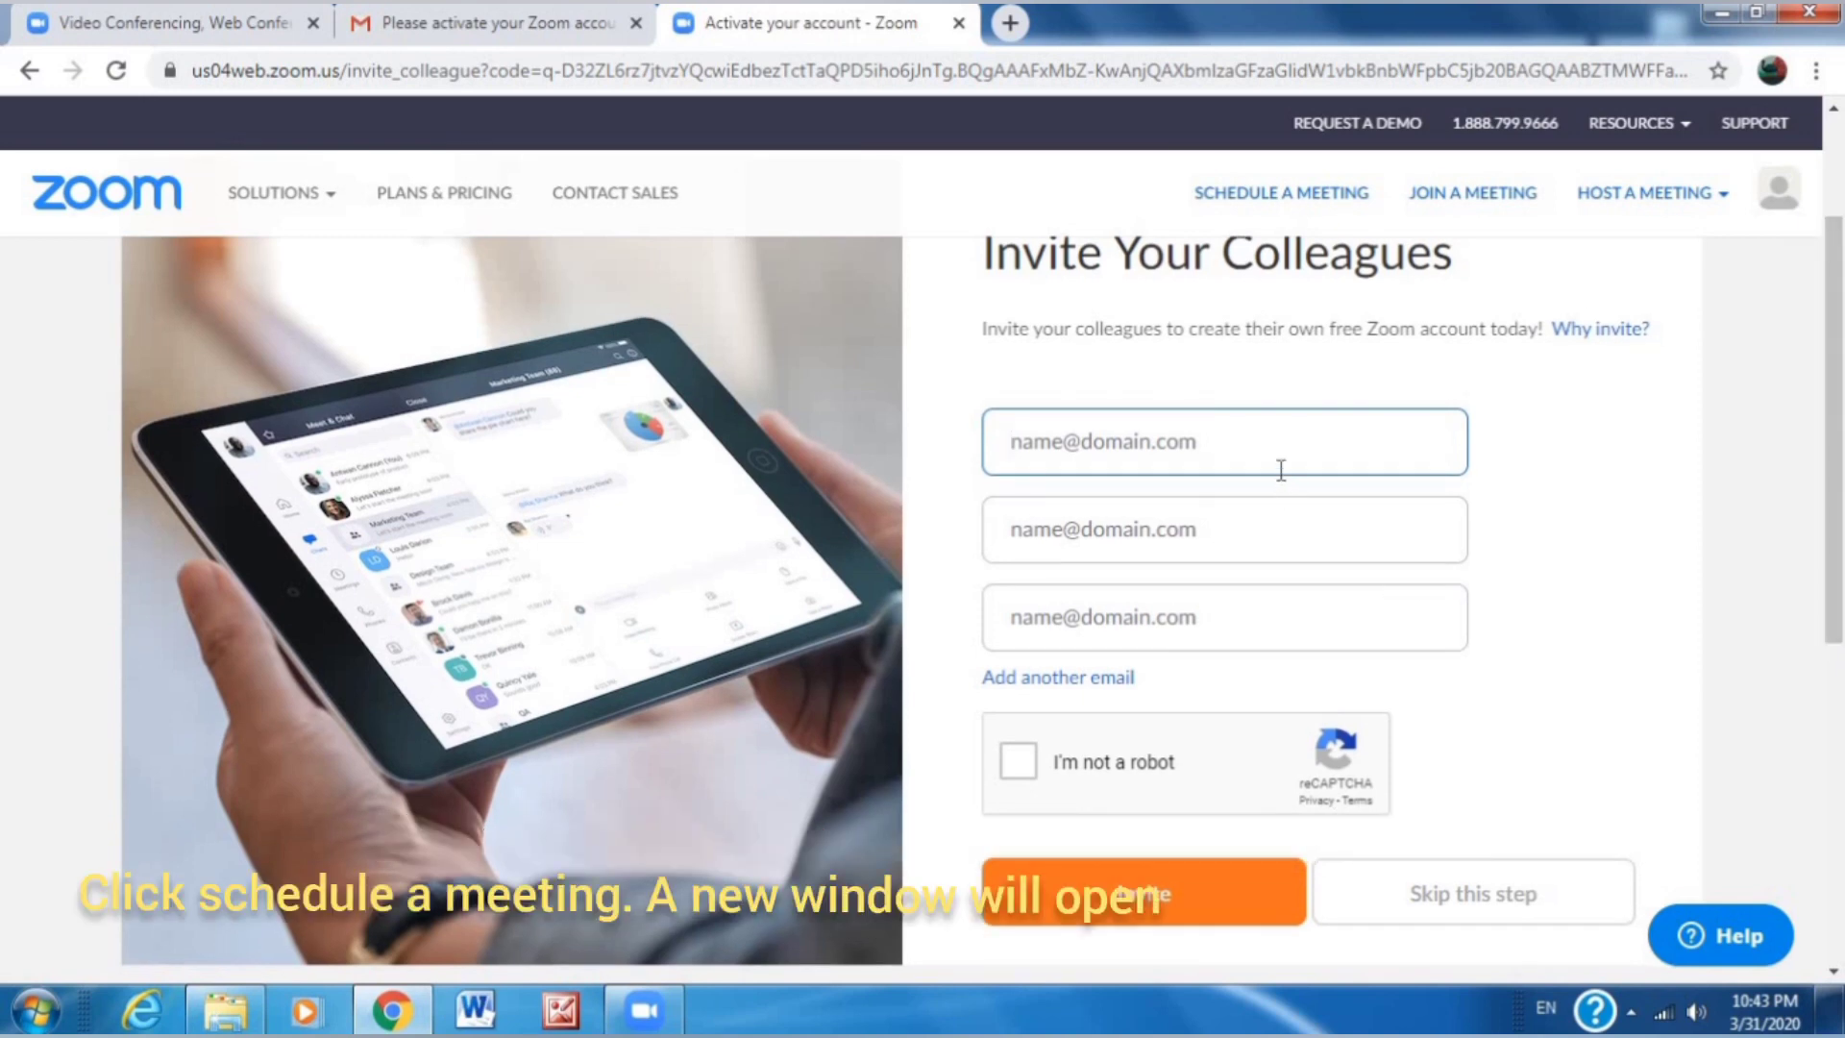
click(533, 650)
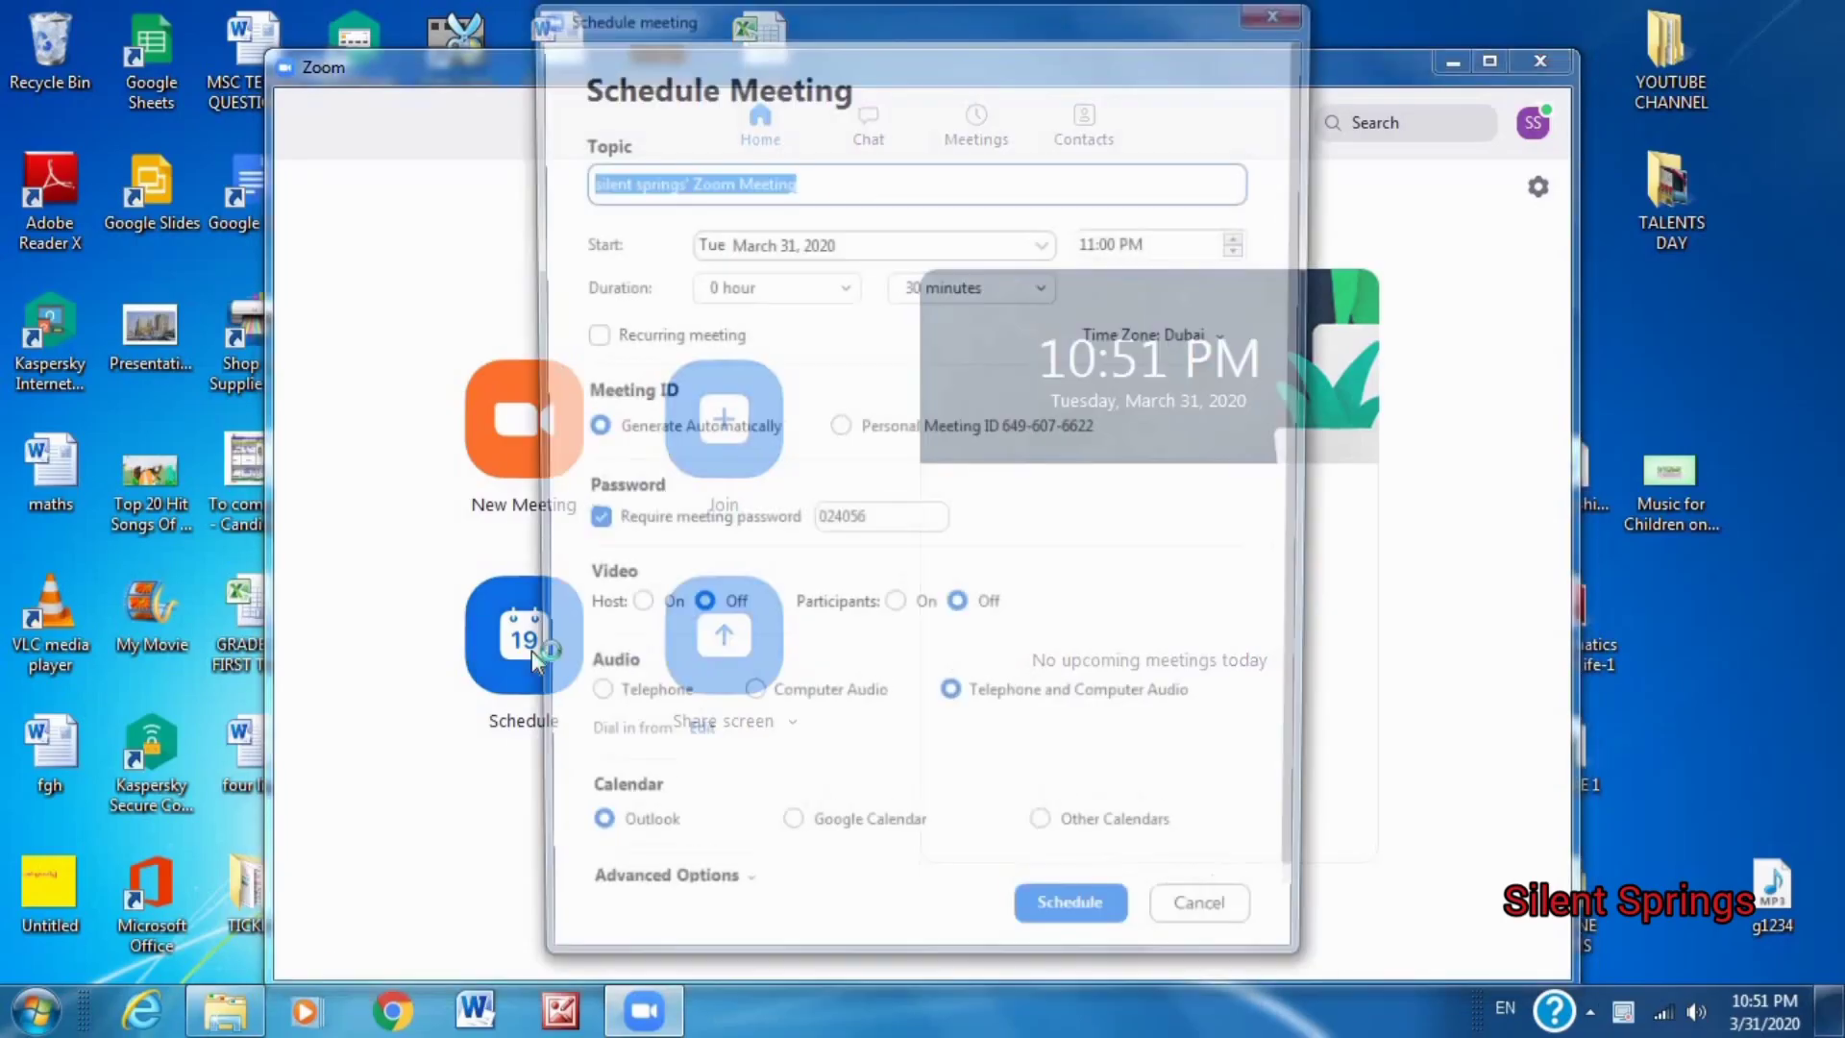
click(860, 183)
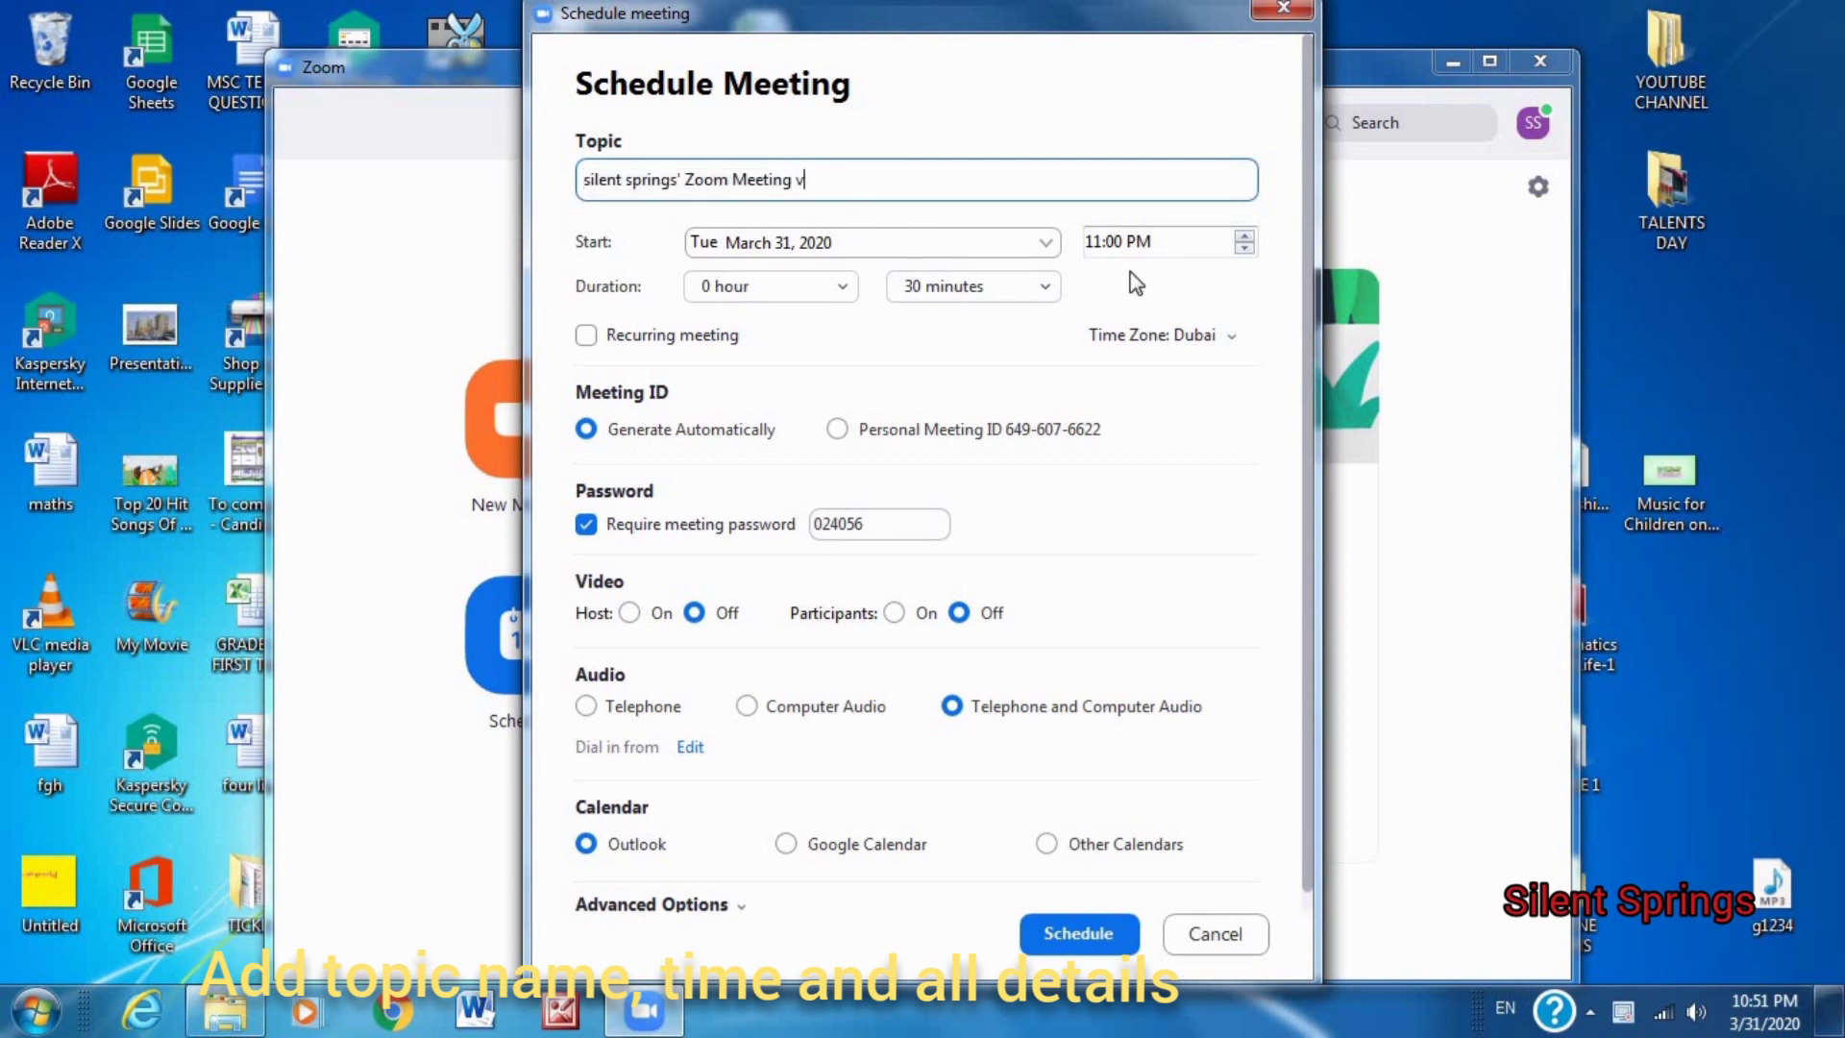
Set the meeting duration to 2 hours and leave host video off.
click(721, 288)
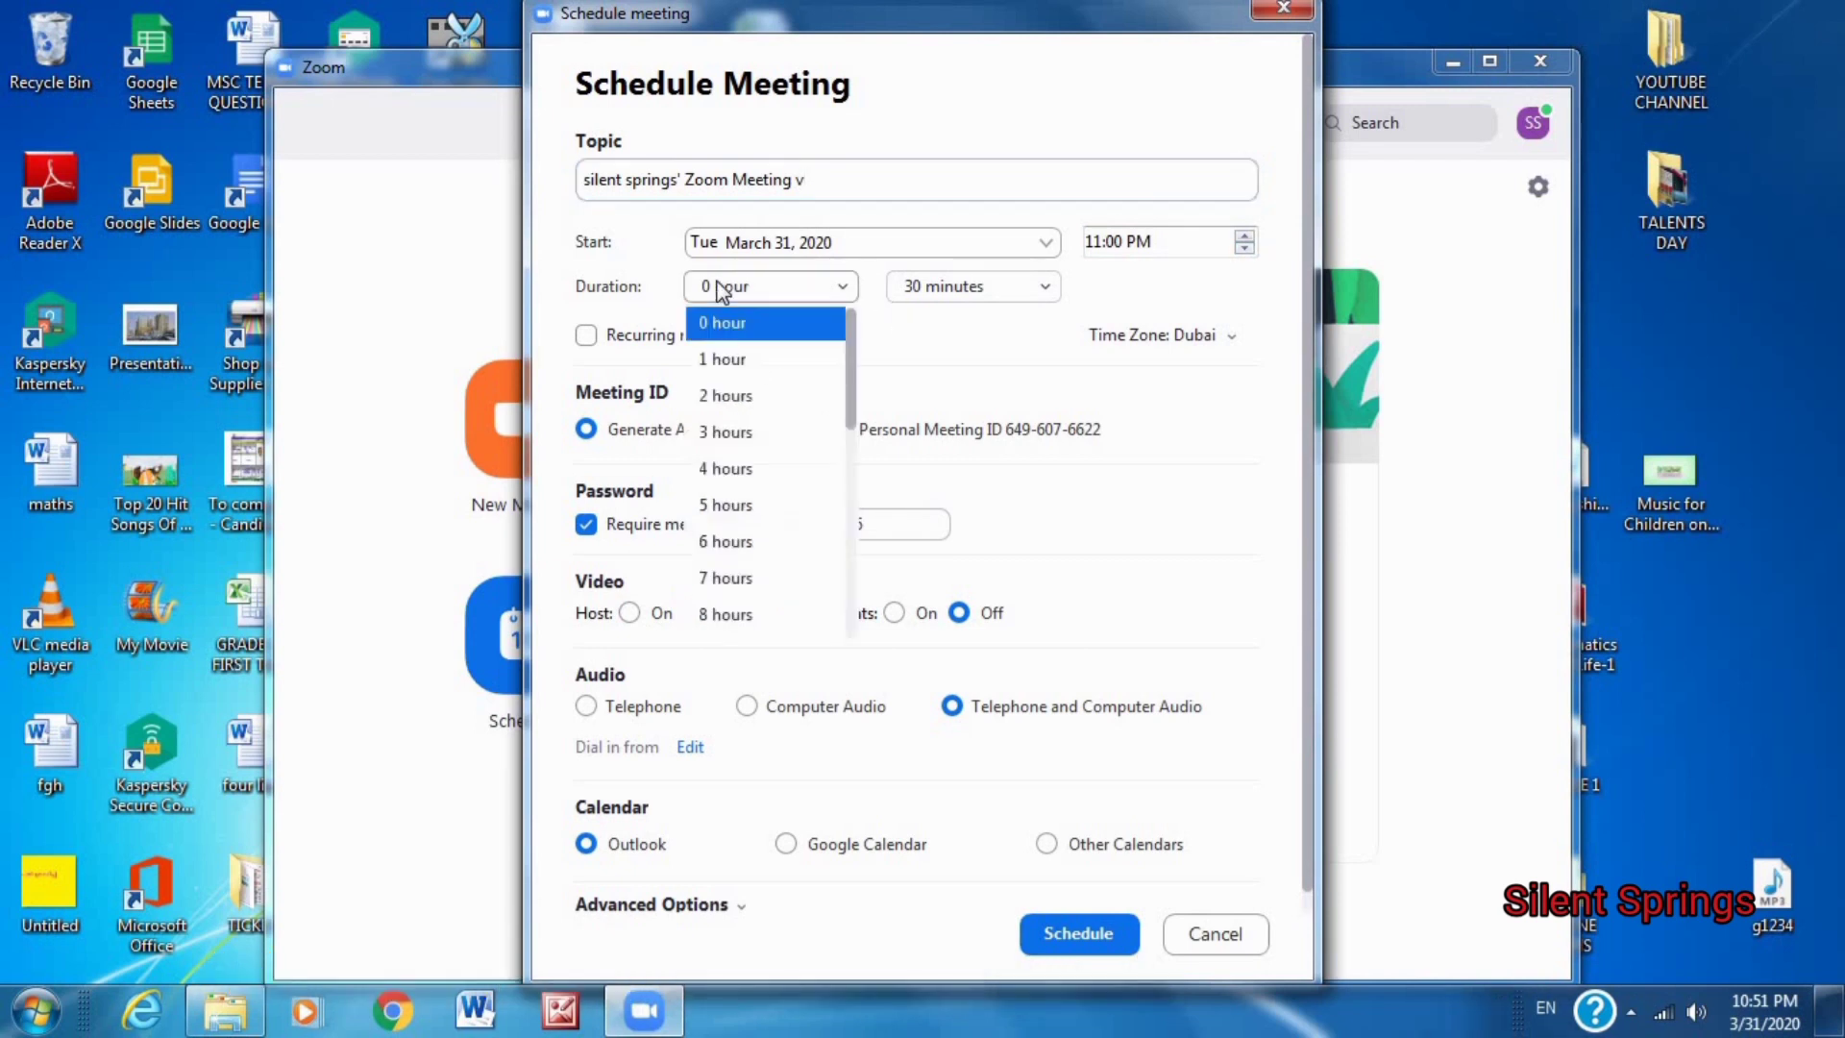
click(723, 396)
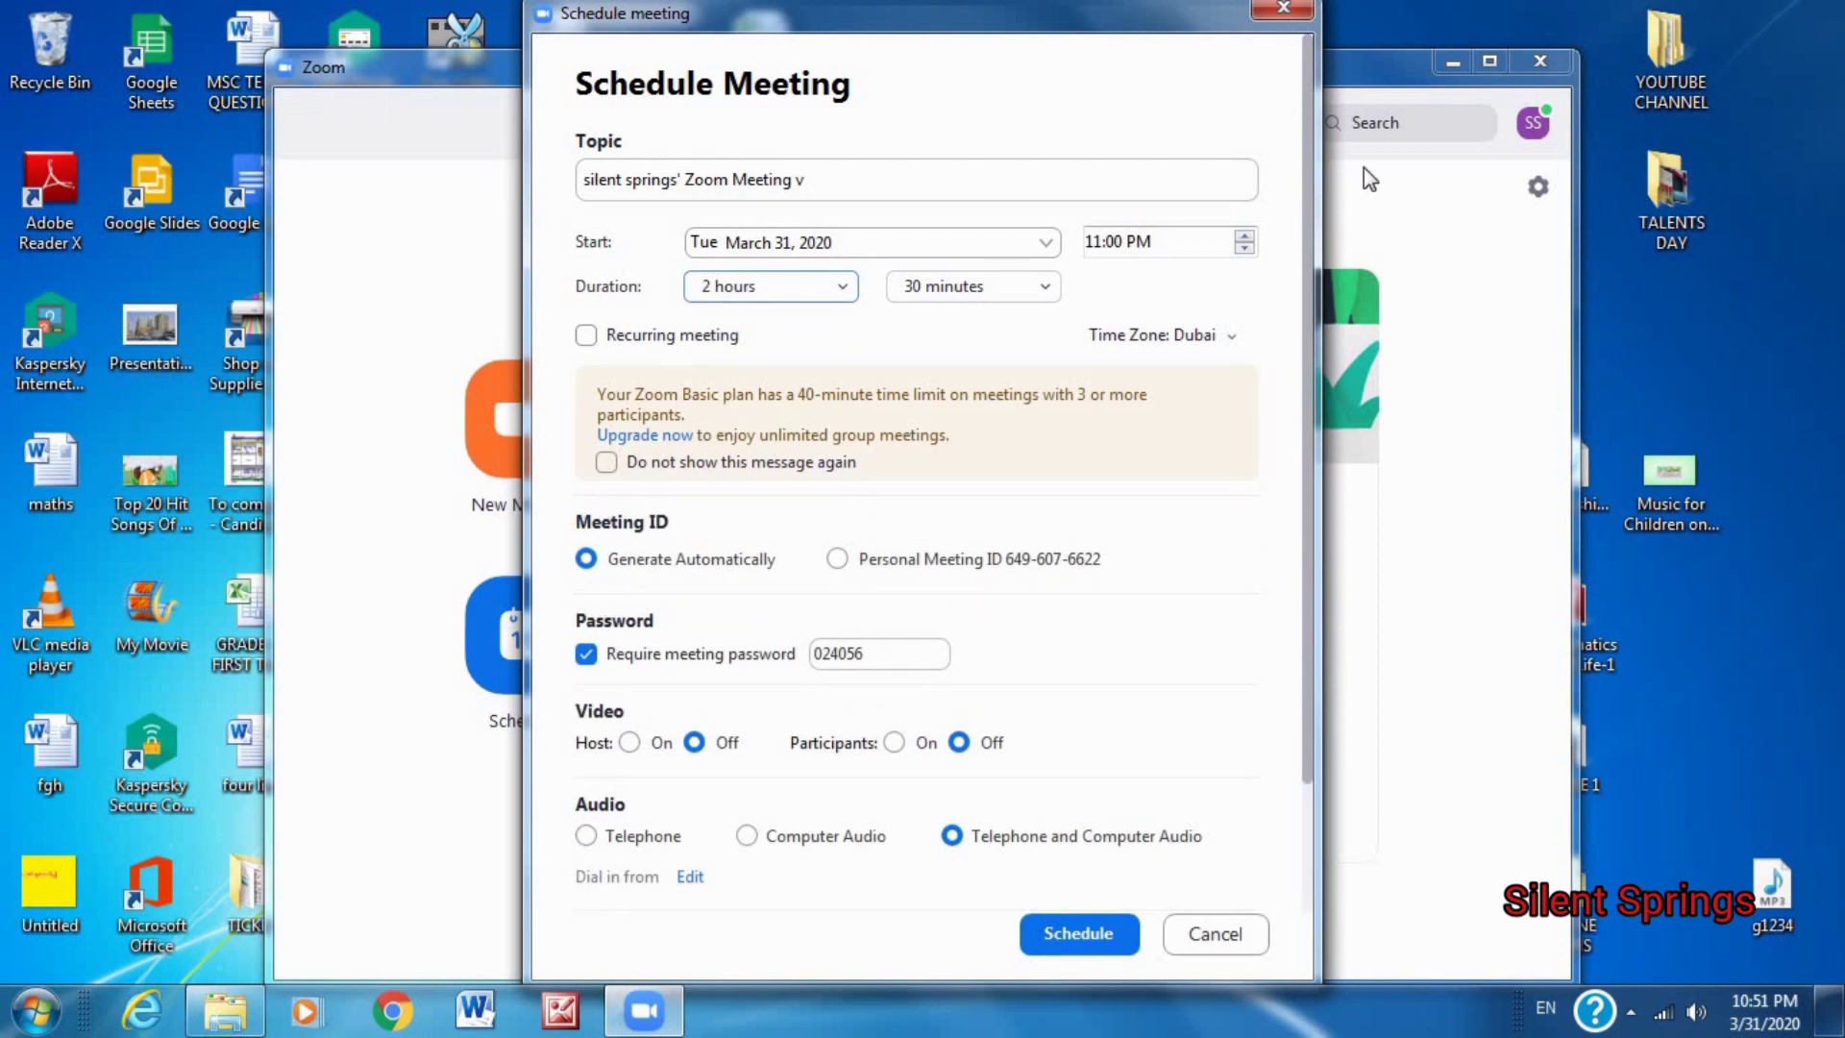
drag(1306, 230, 1297, 351)
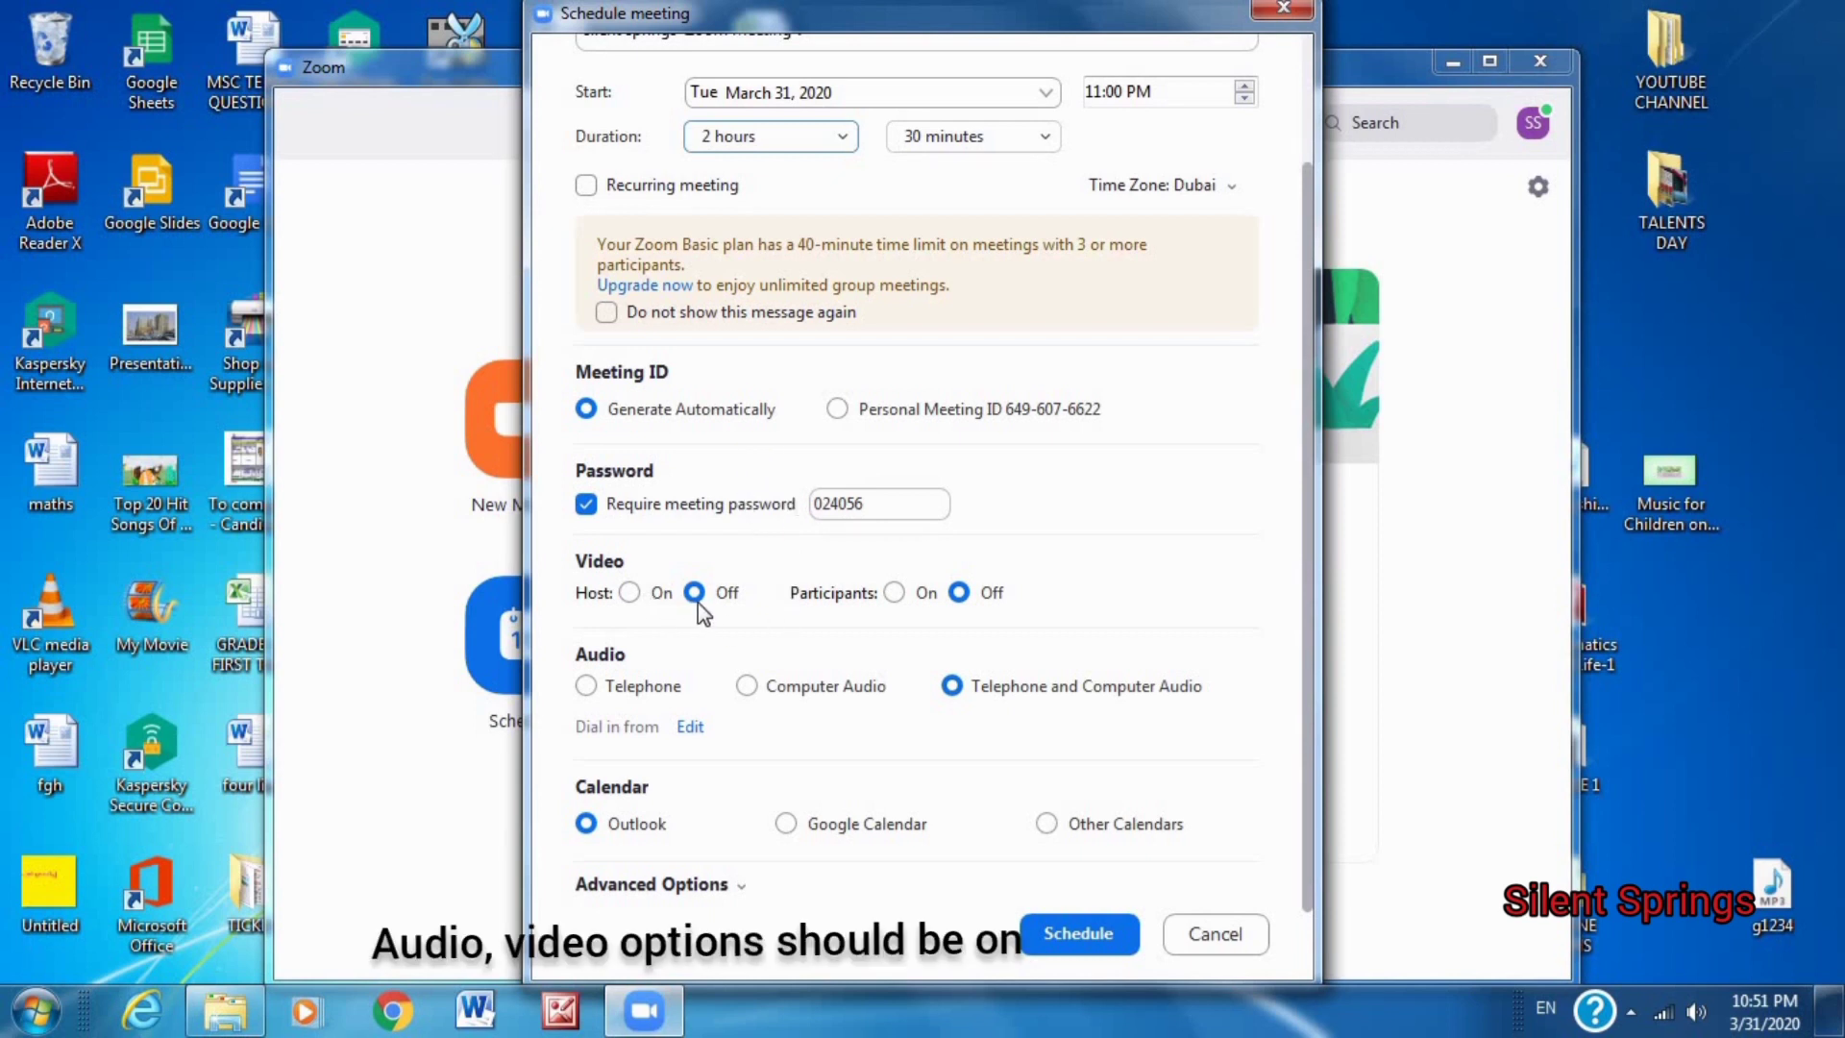
click(631, 593)
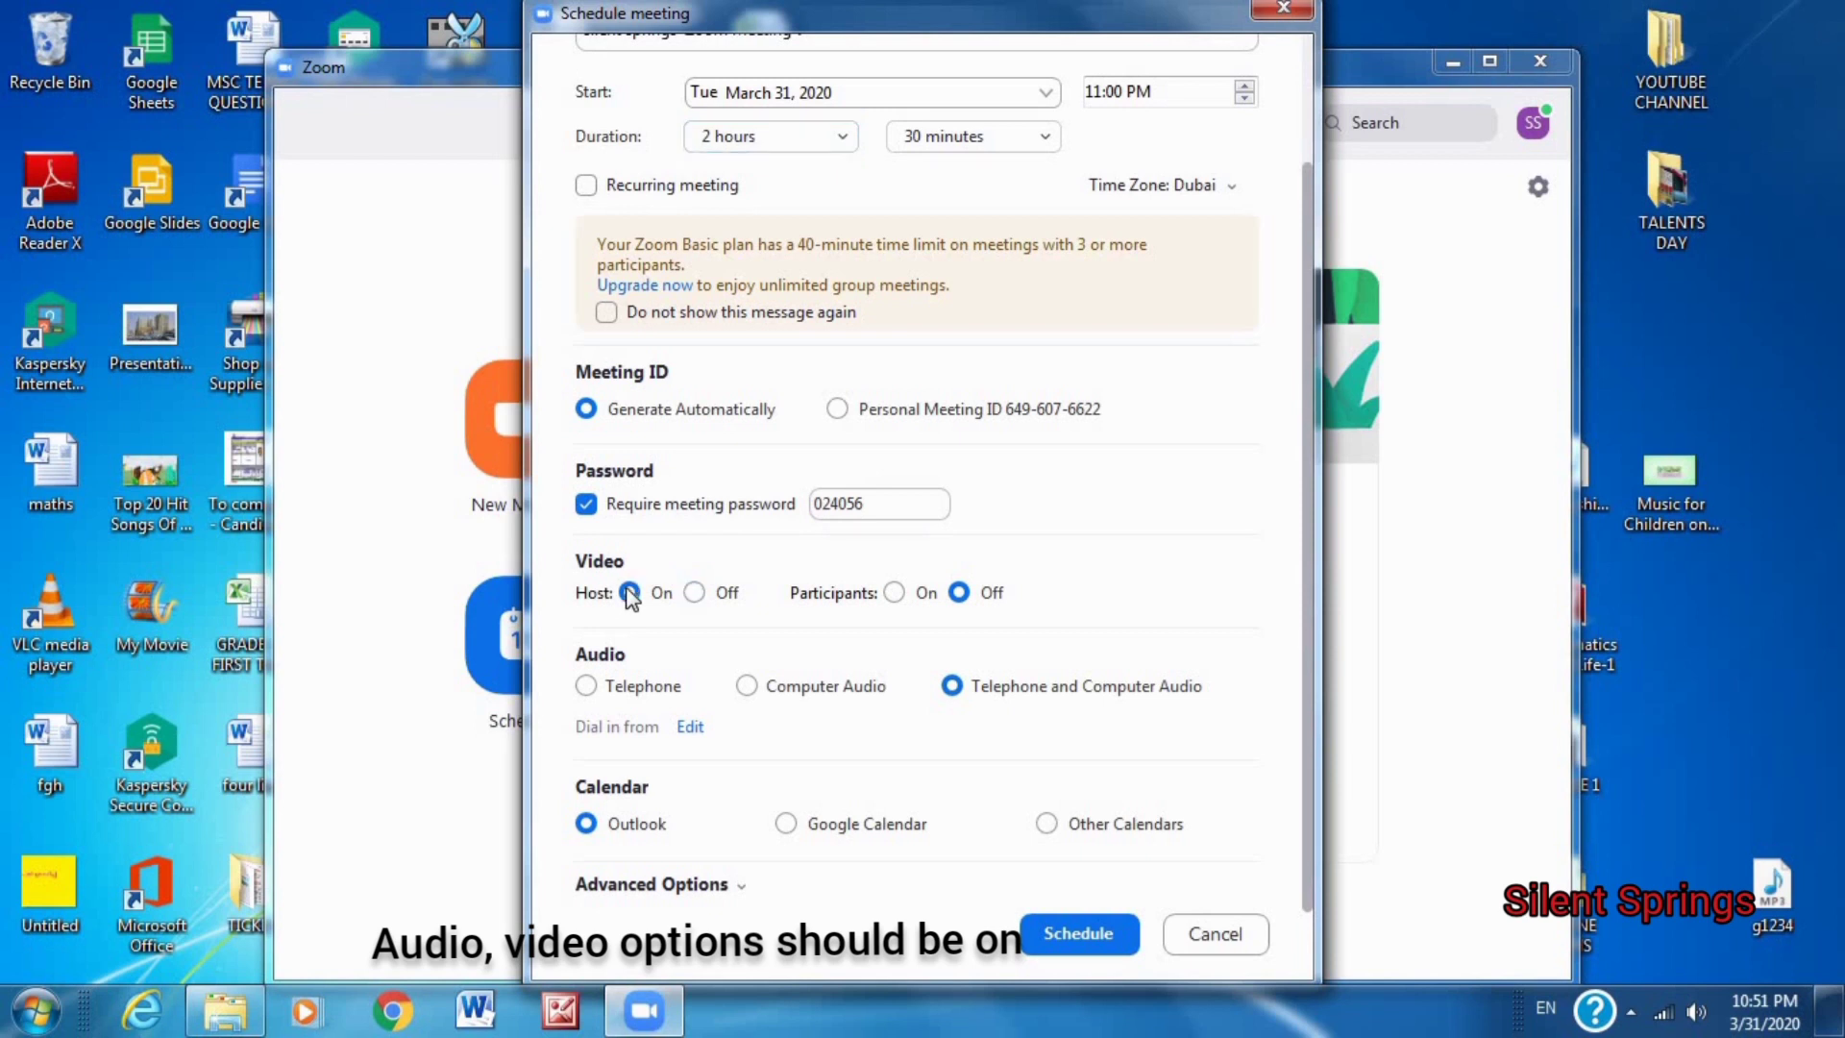
click(693, 593)
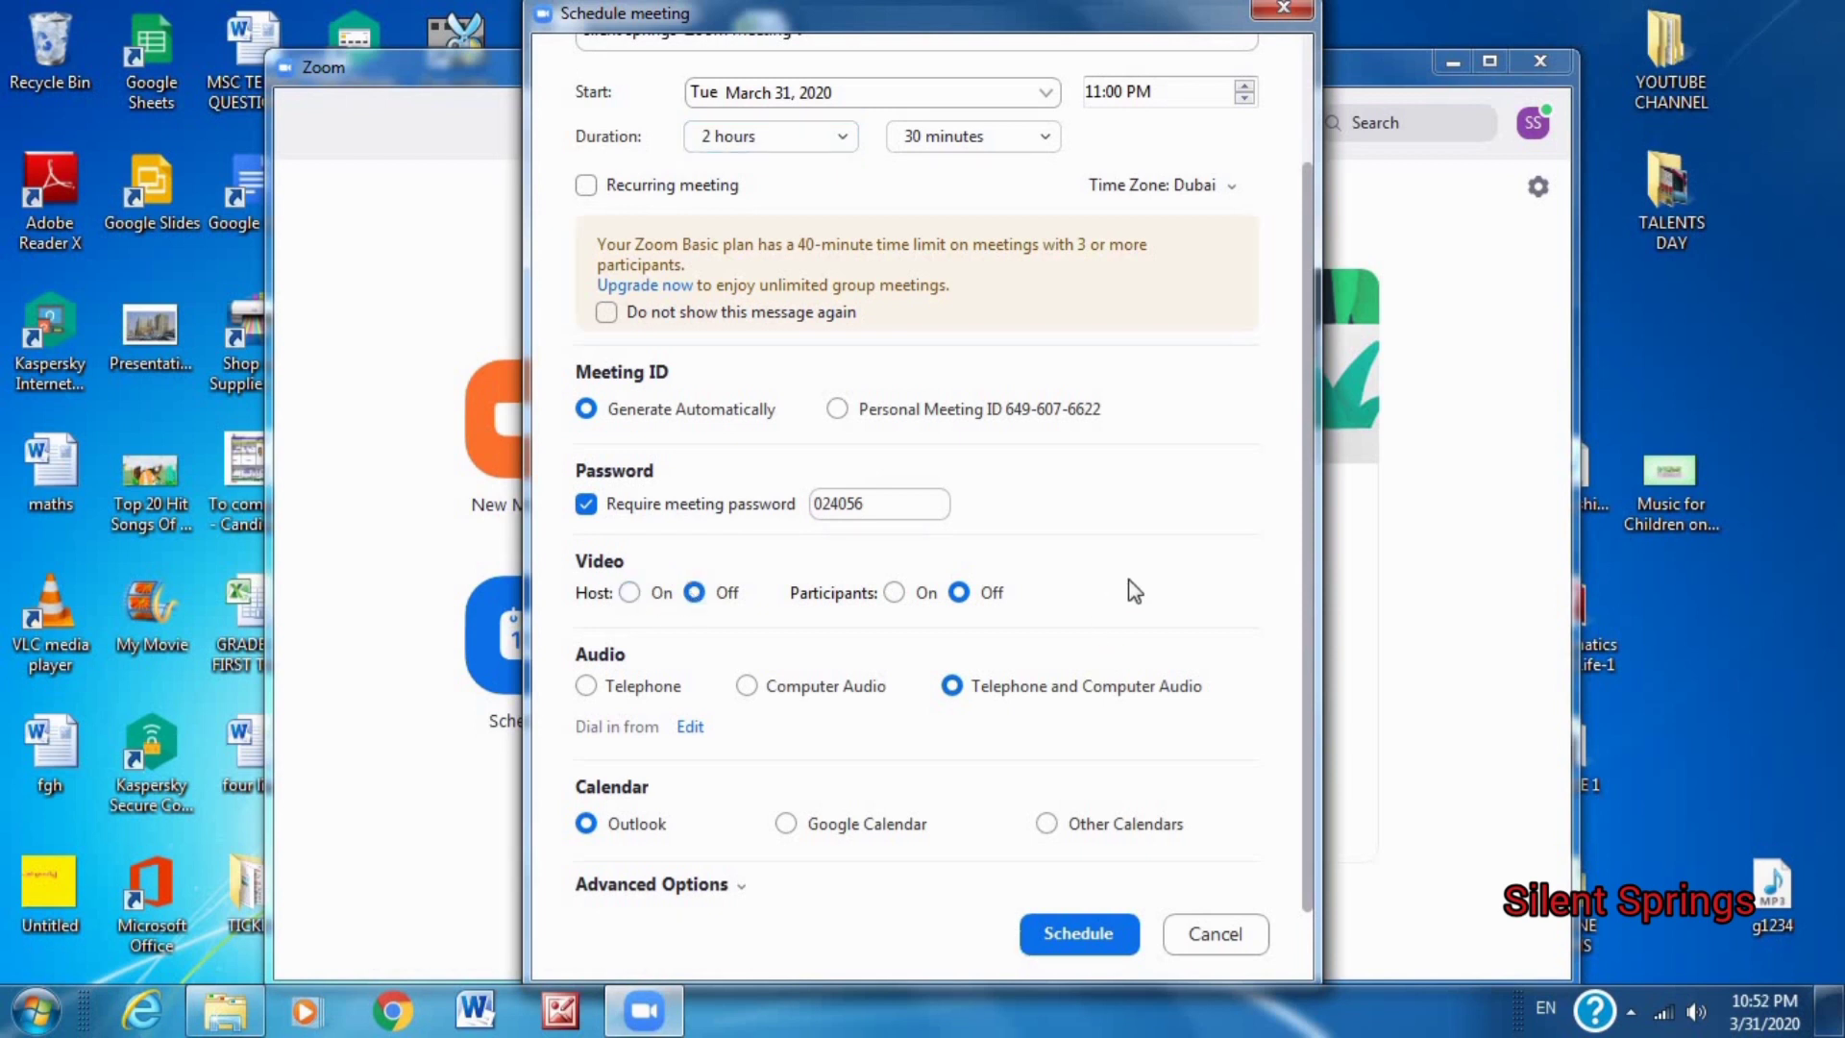
Turn participants' video on, choose Other Calendars, and schedule the meeting.
click(893, 592)
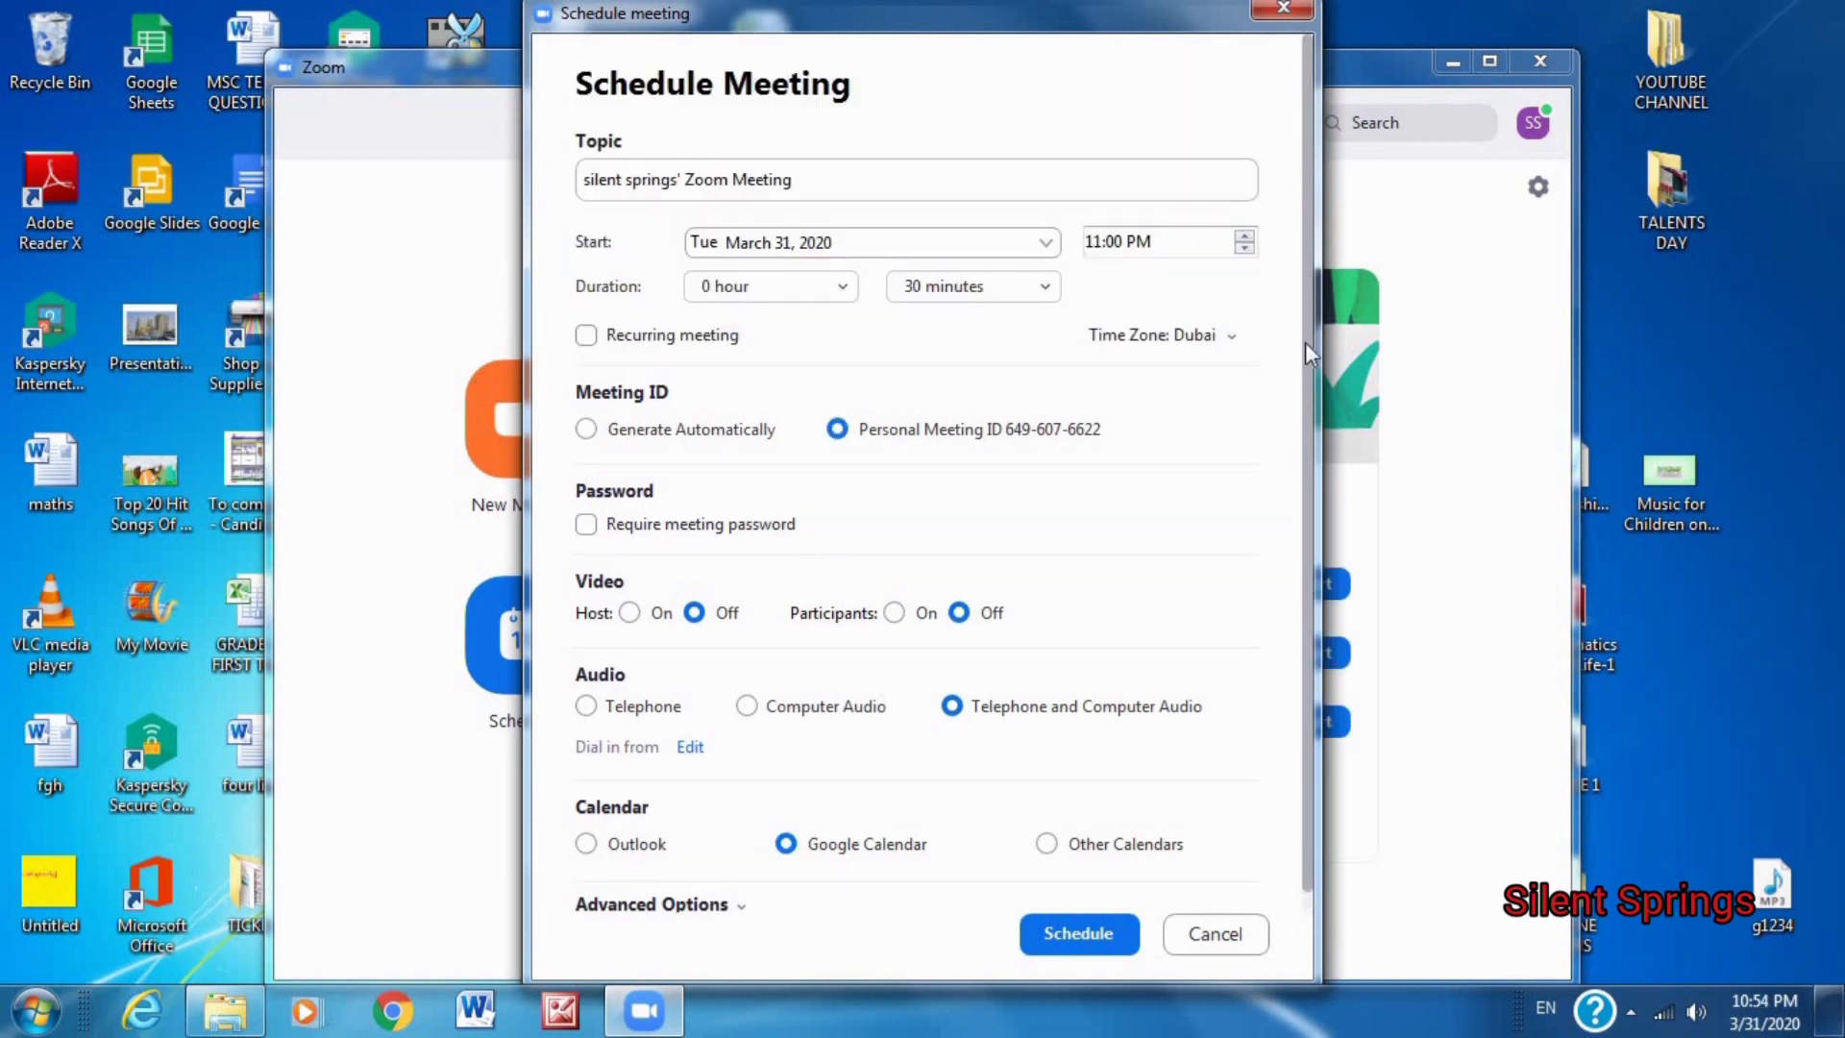
click(1046, 846)
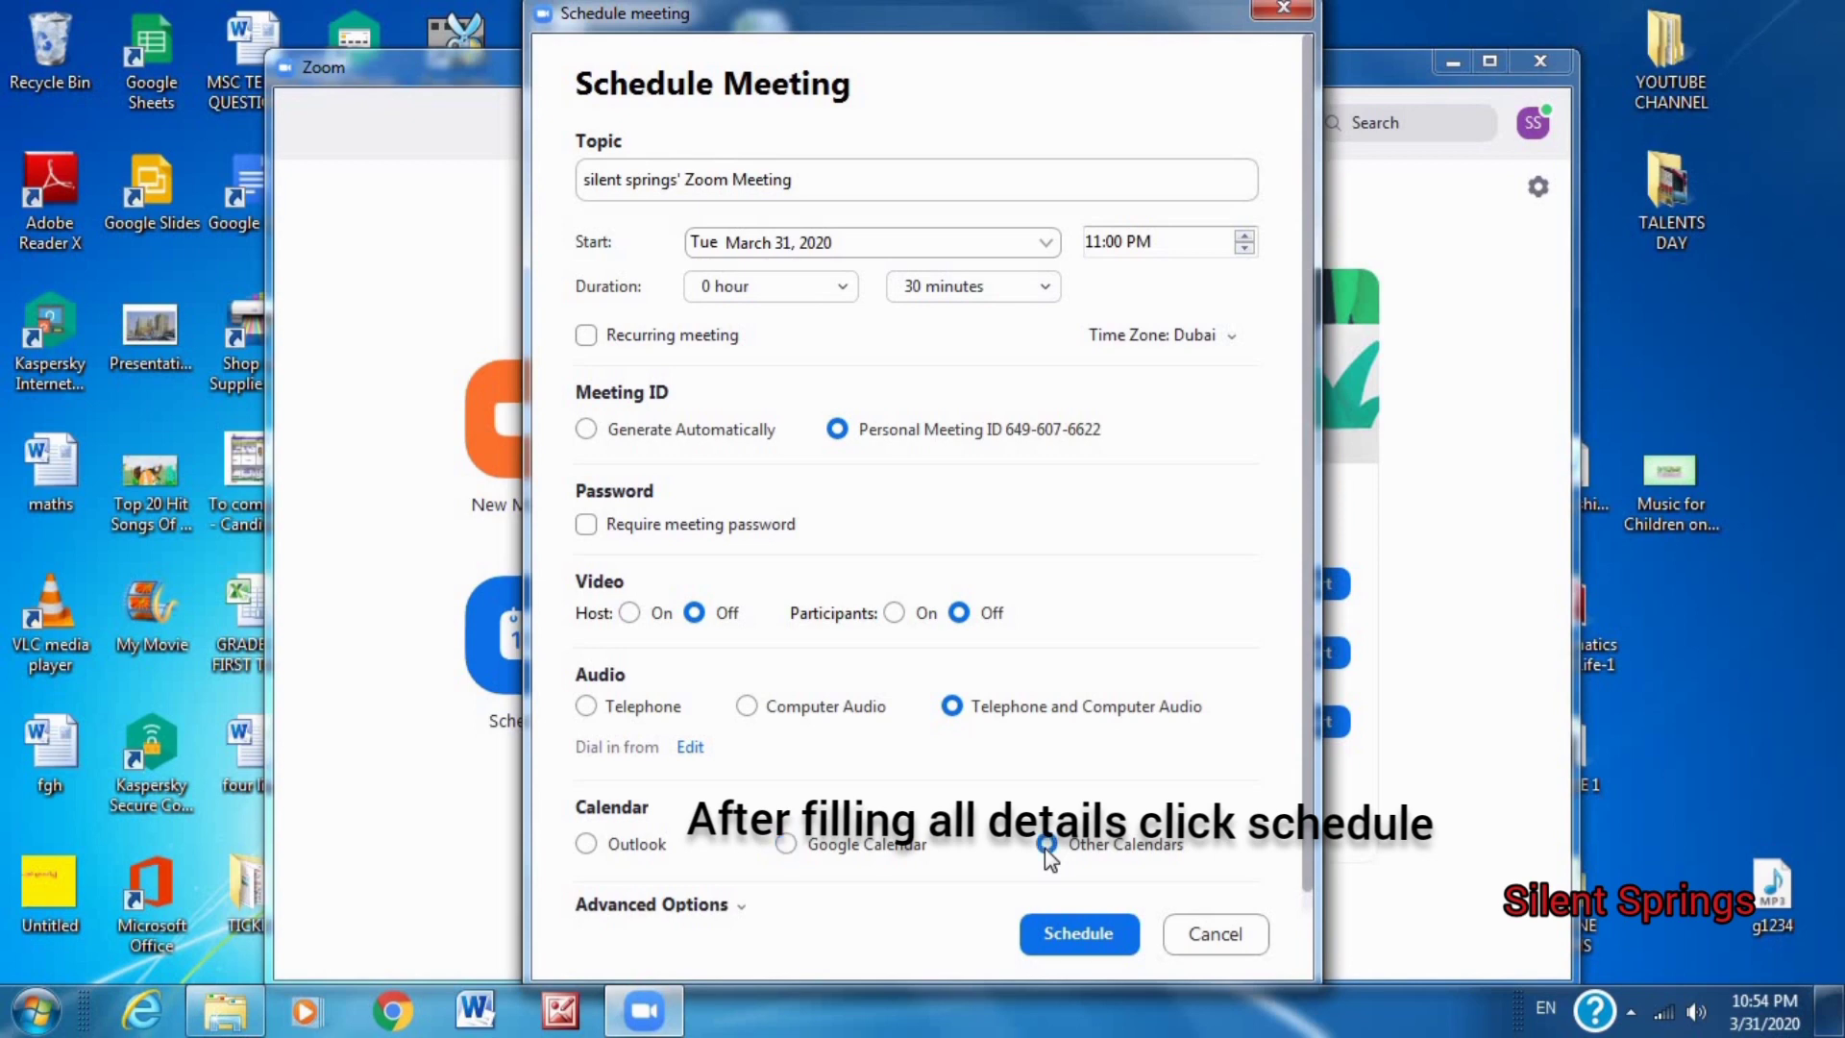
click(1077, 934)
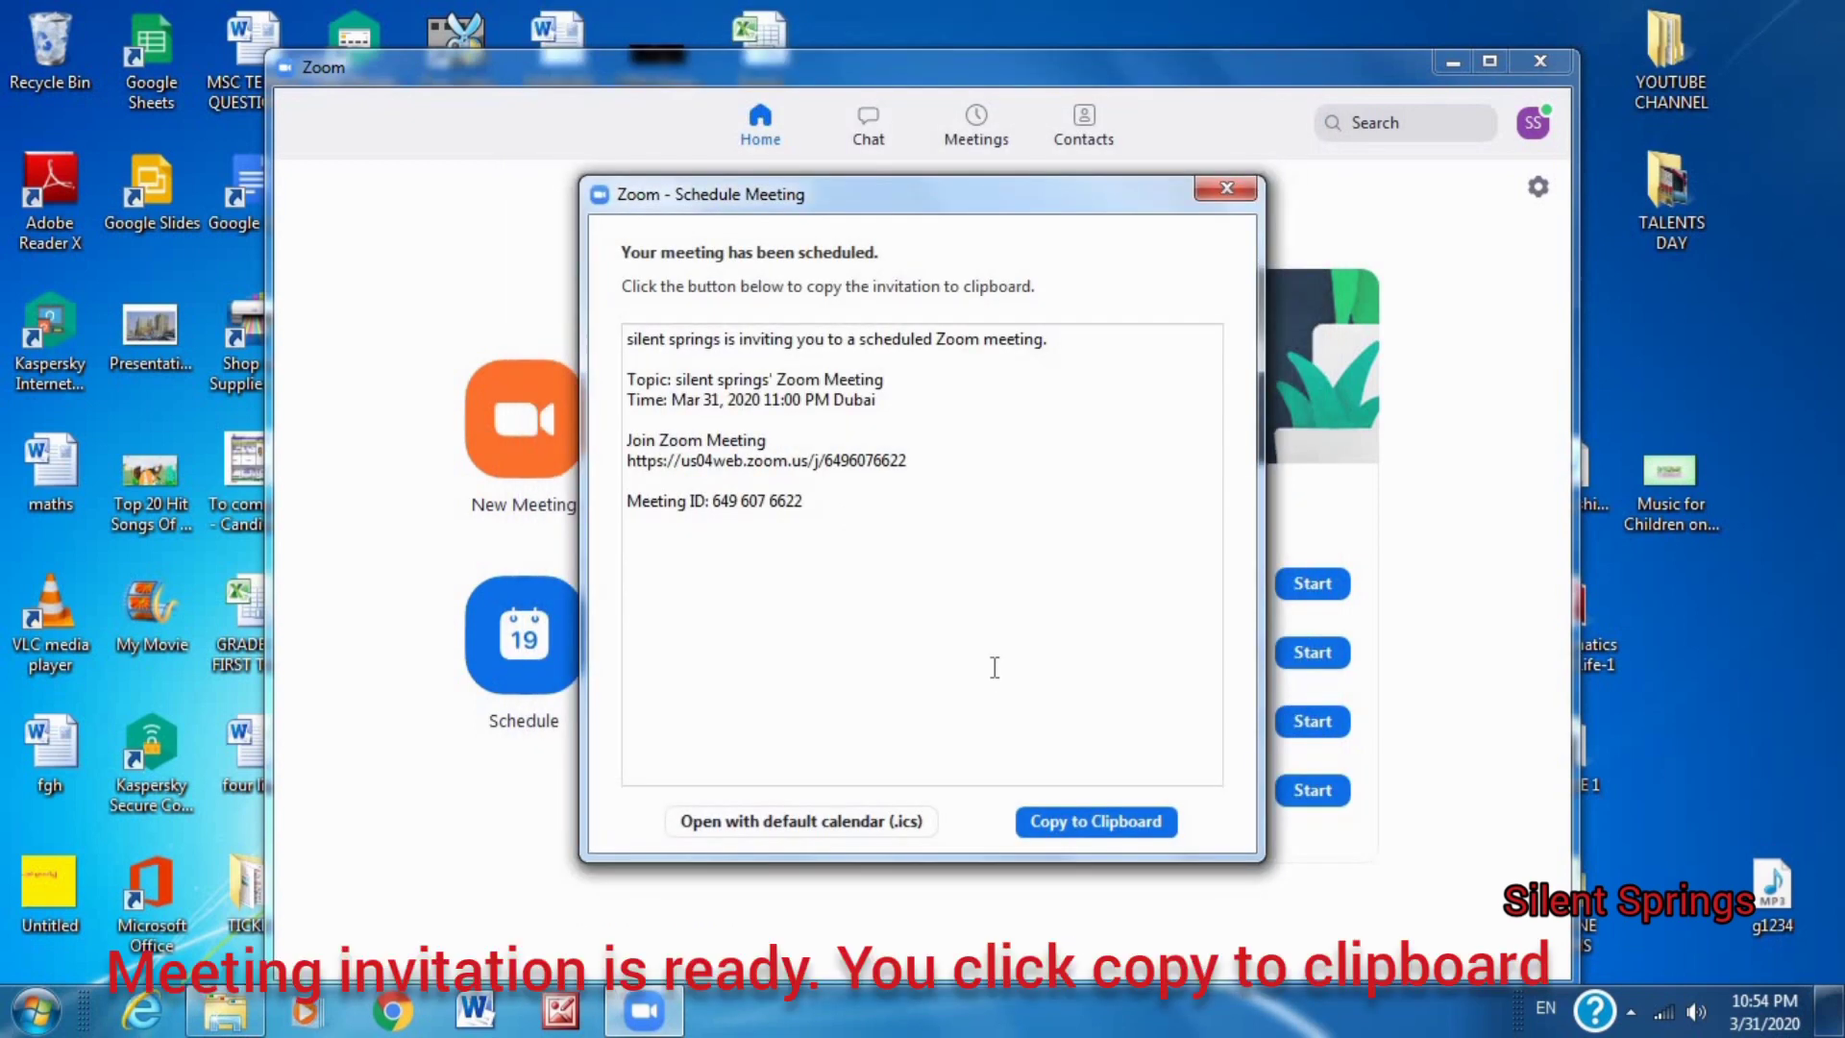
Copy the meeting invitation to the clipboard and close the confirmation.
click(1065, 829)
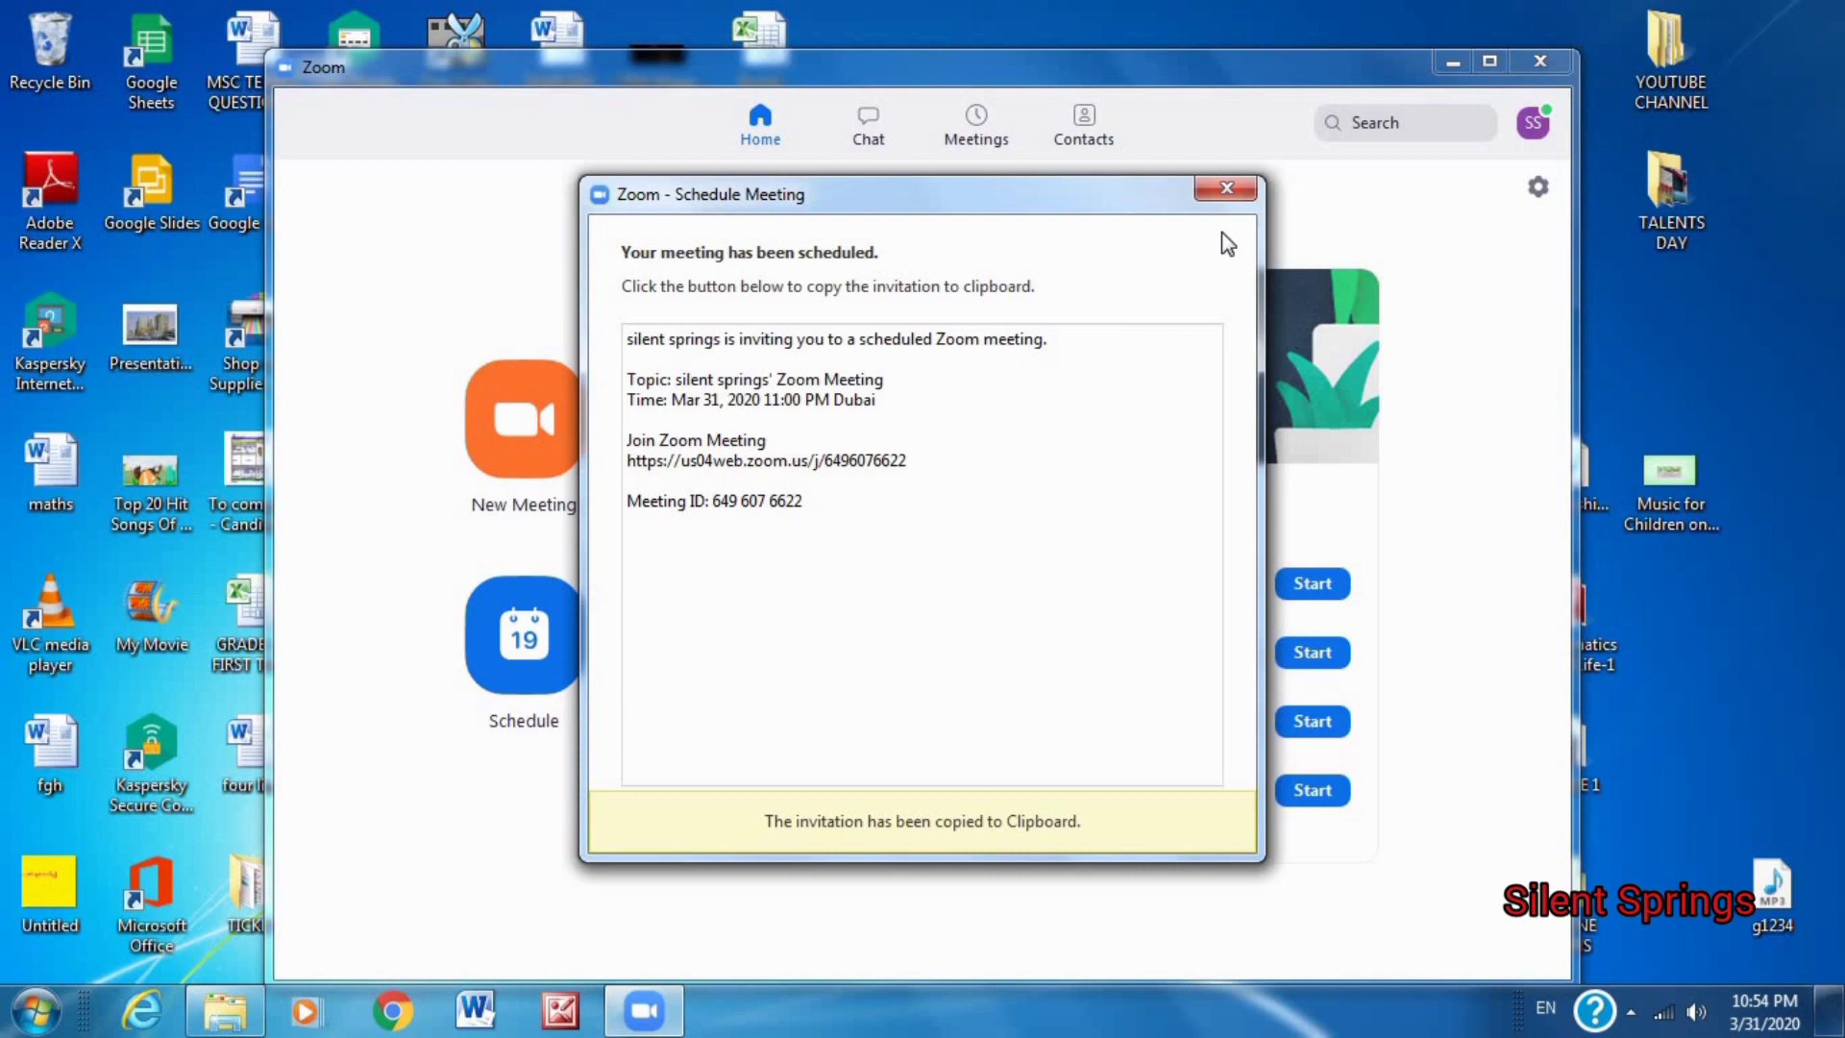
click(1227, 188)
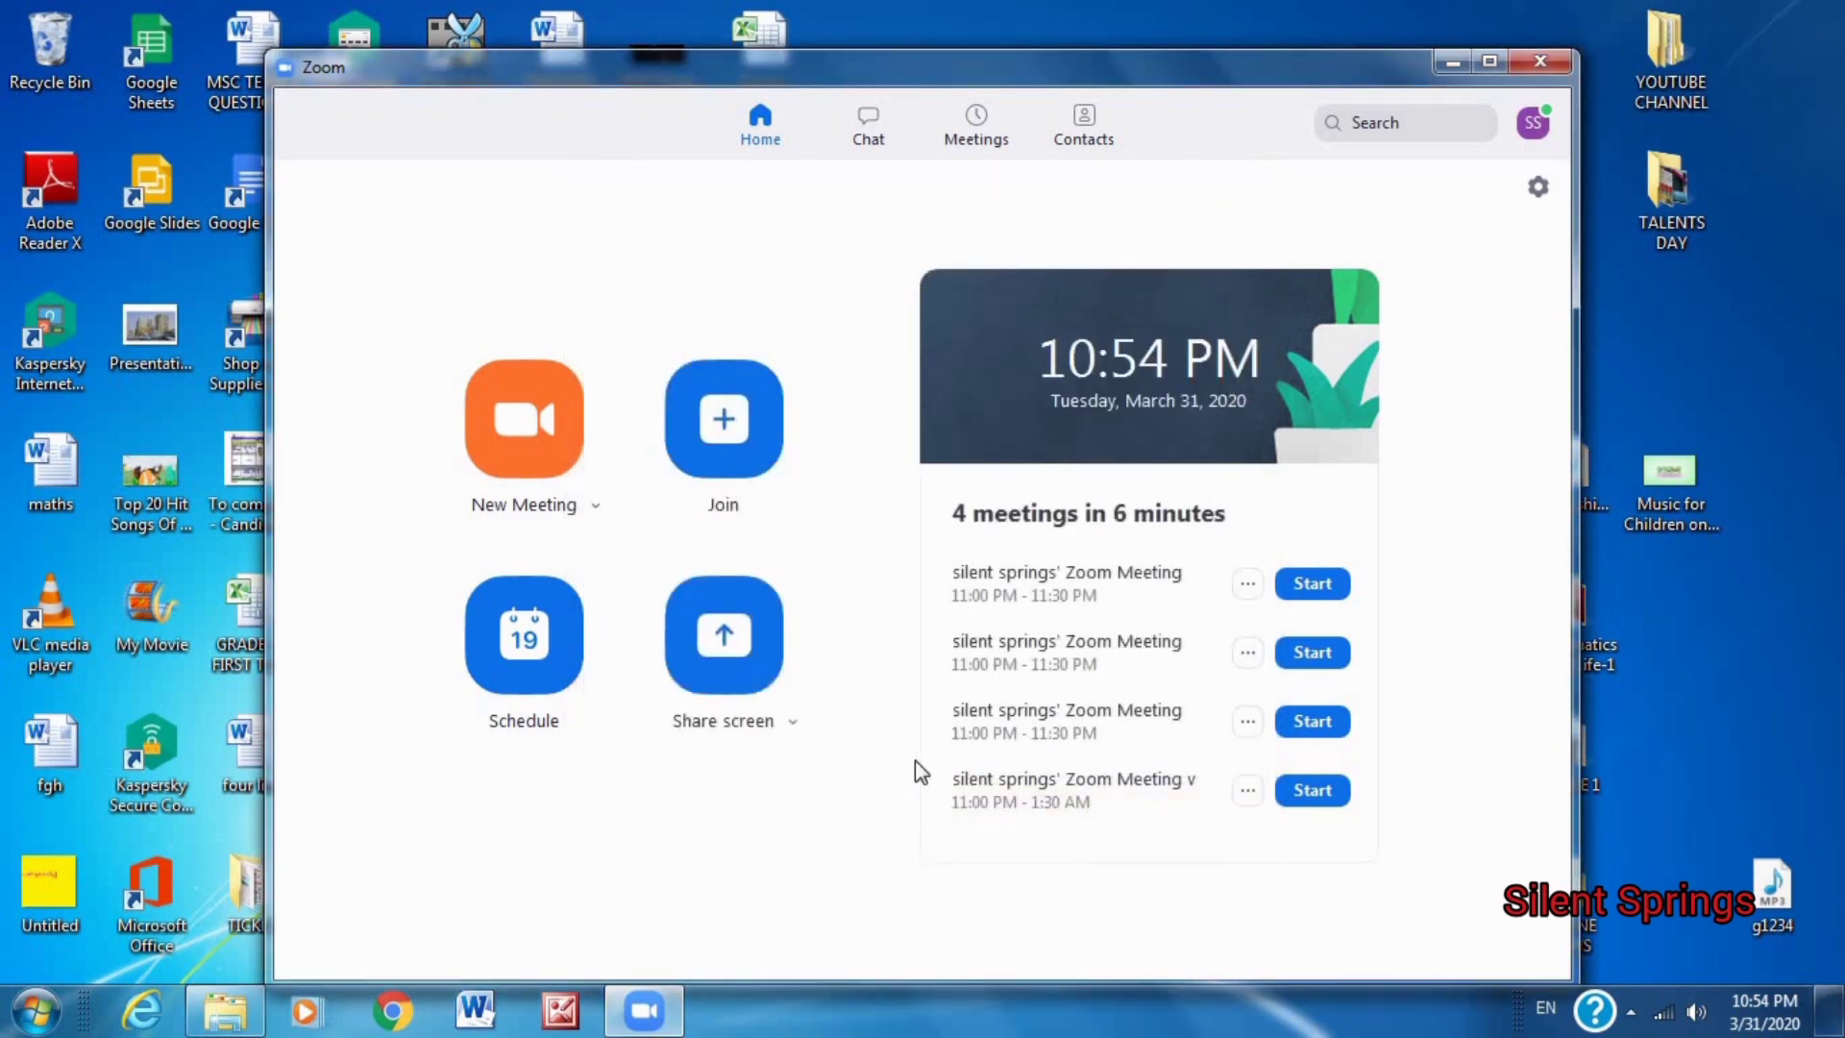
click(392, 1011)
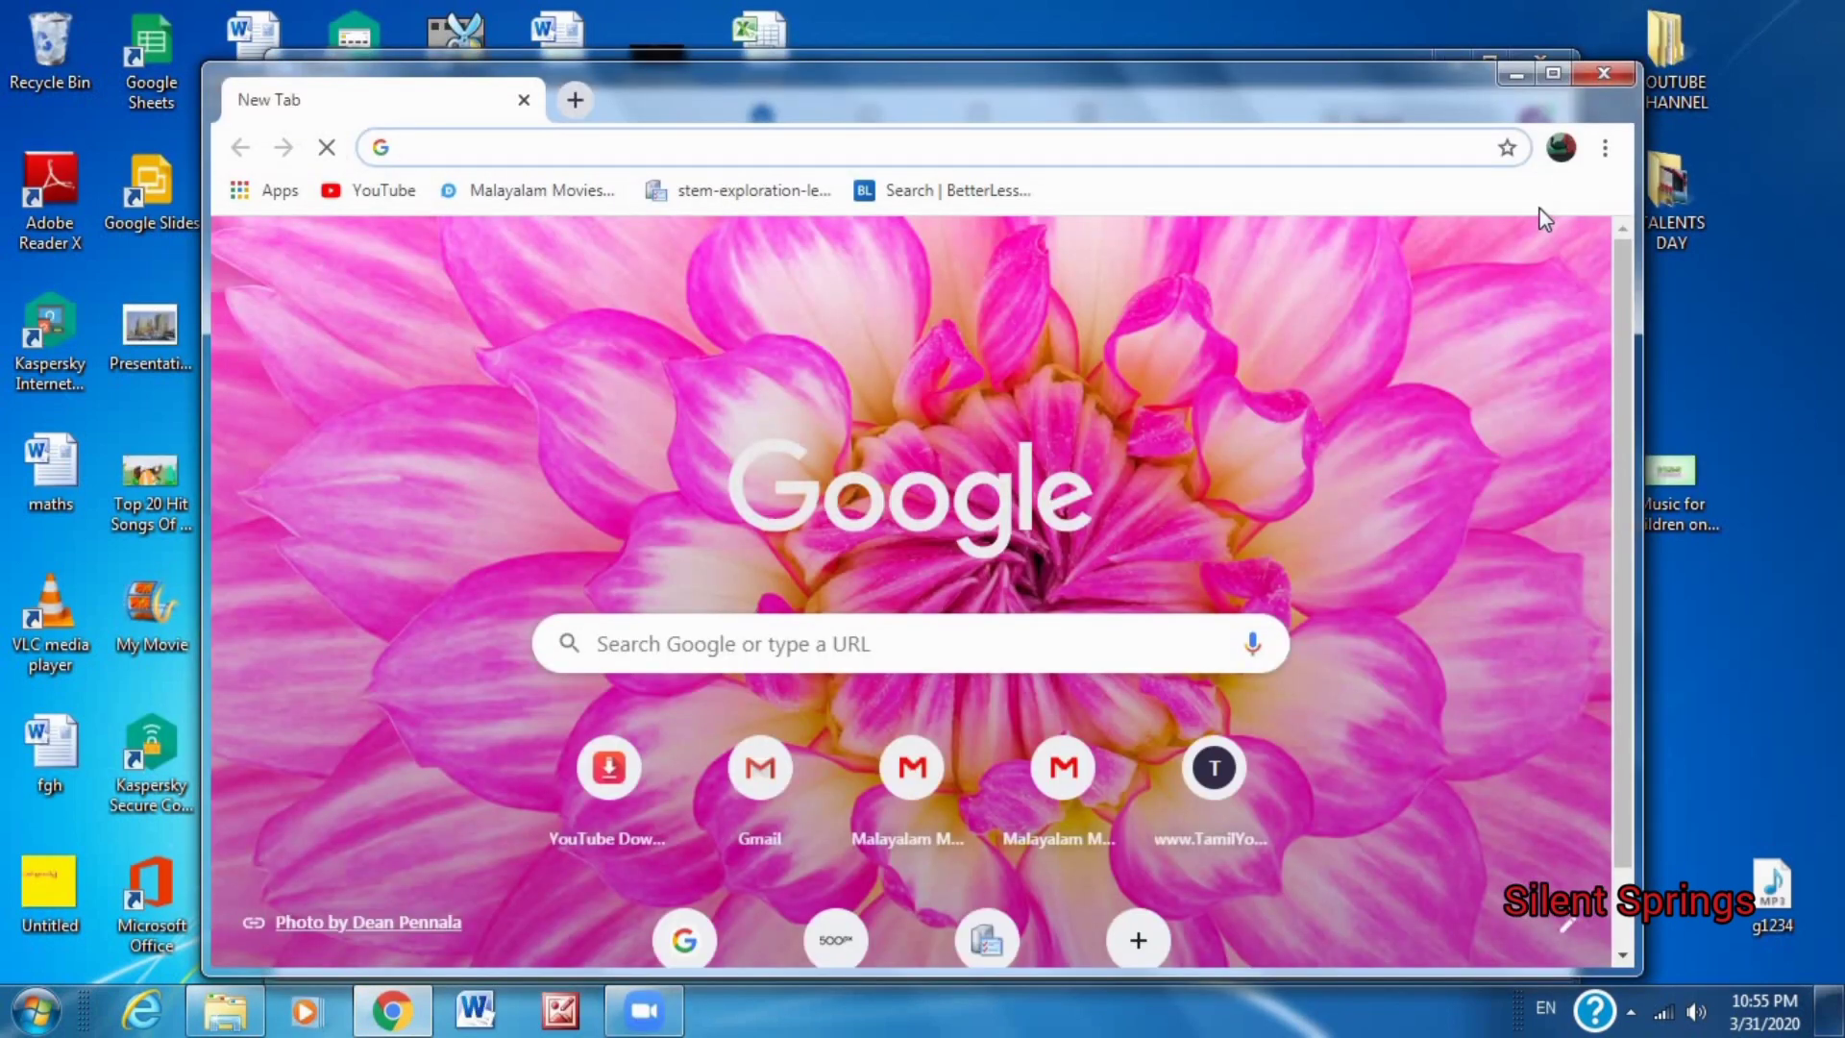
Maximize the Chrome window and open Gmail from the New Tab shortcuts.
click(1554, 77)
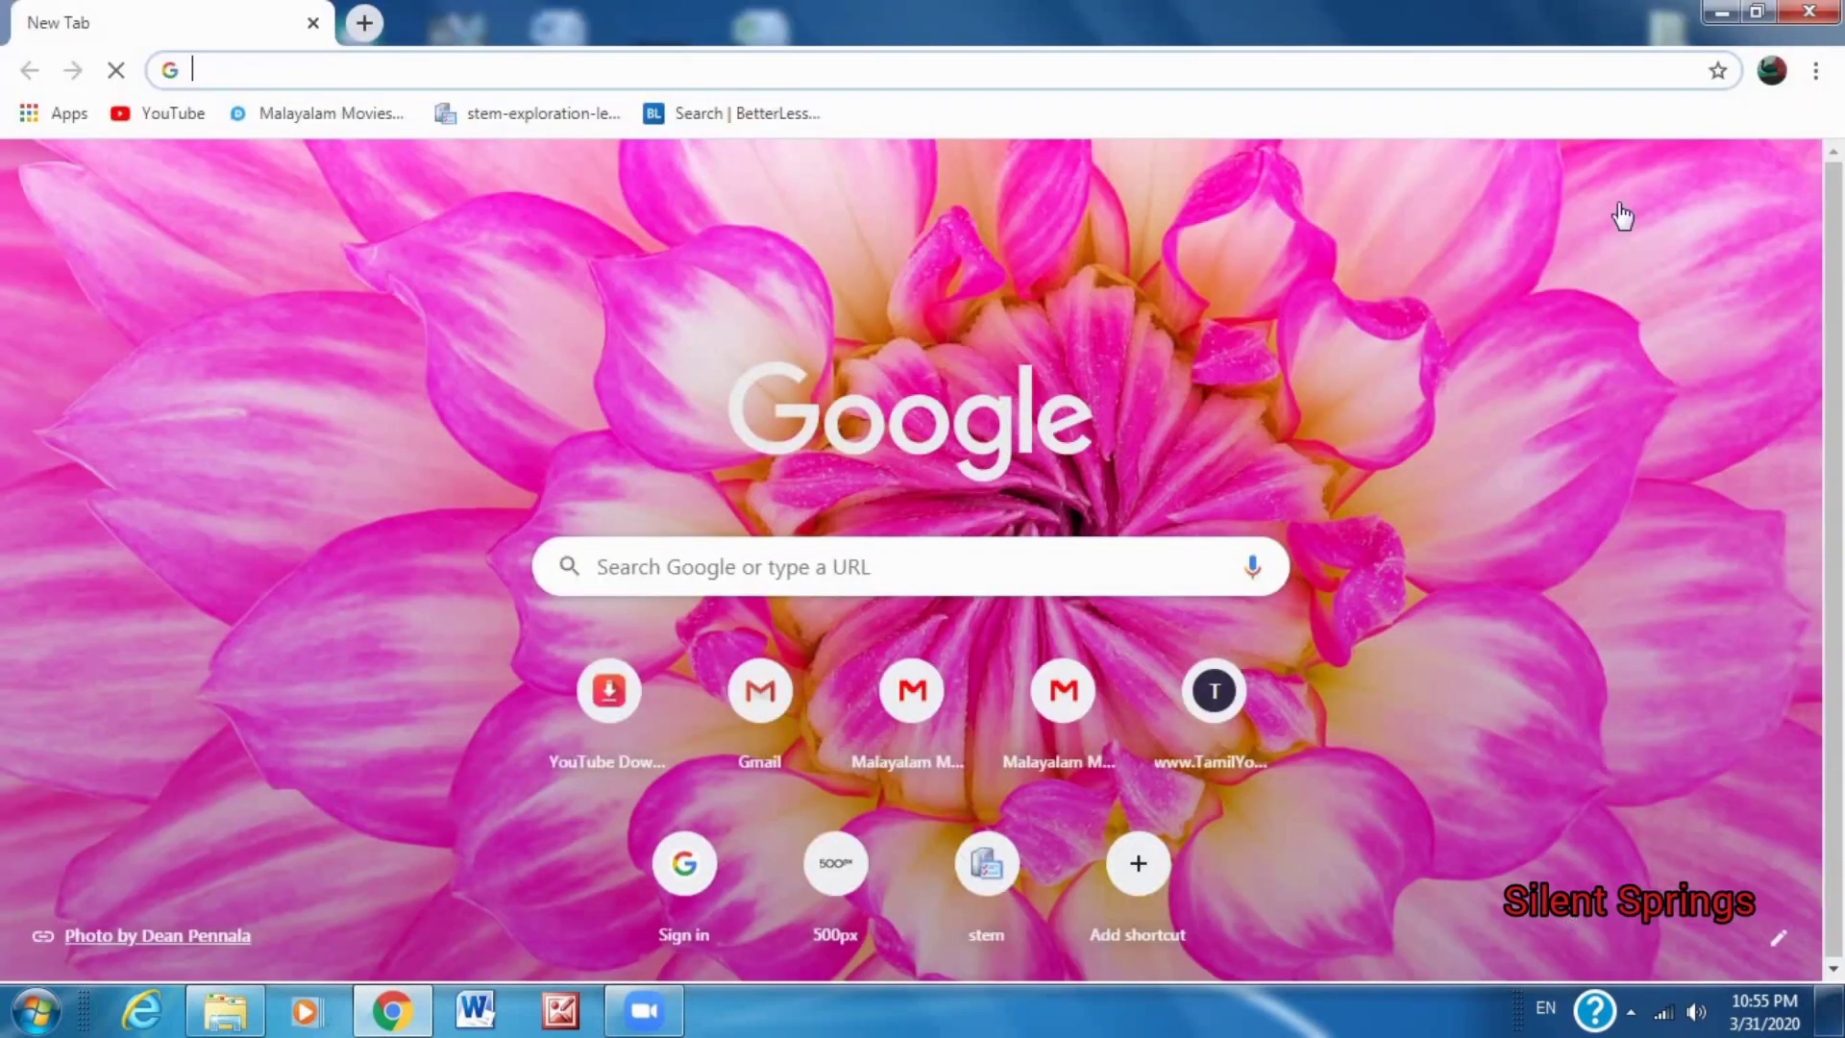
click(1601, 190)
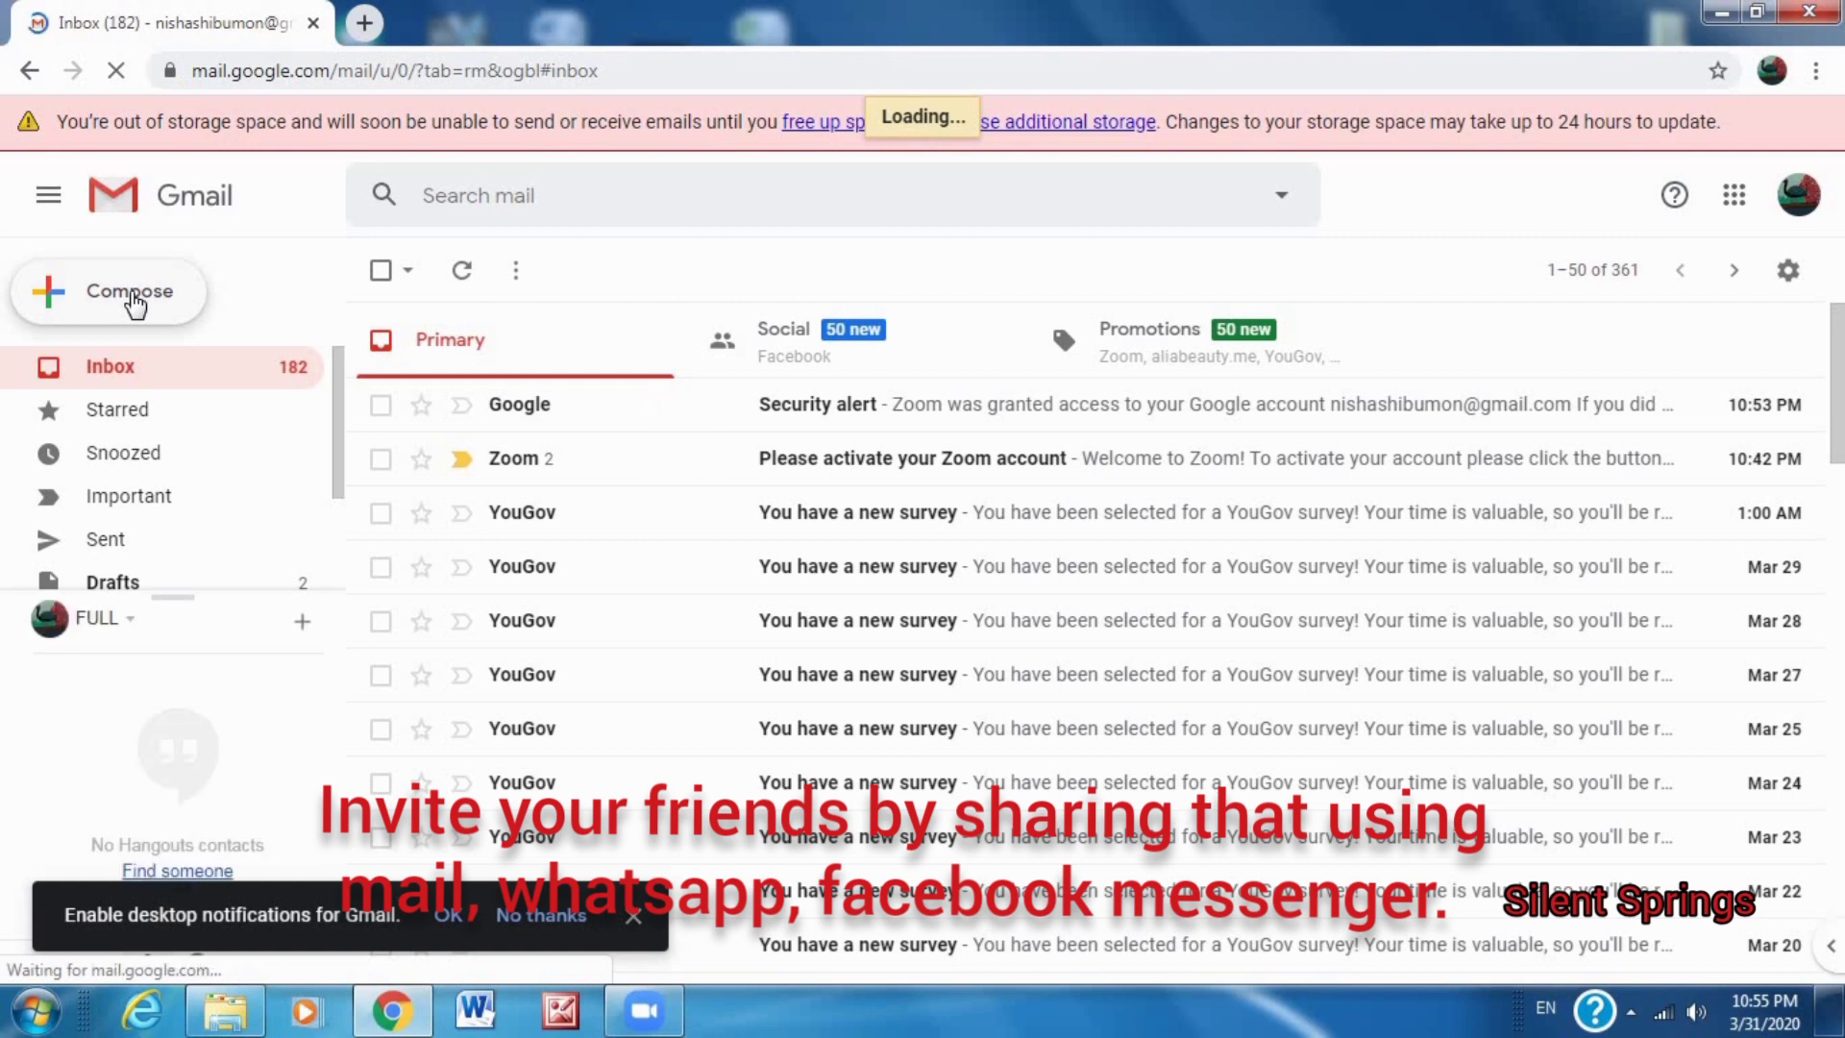
Draft an email to the invitee with subject 'zoom' and the pasted Zoom invitation.
click(132, 297)
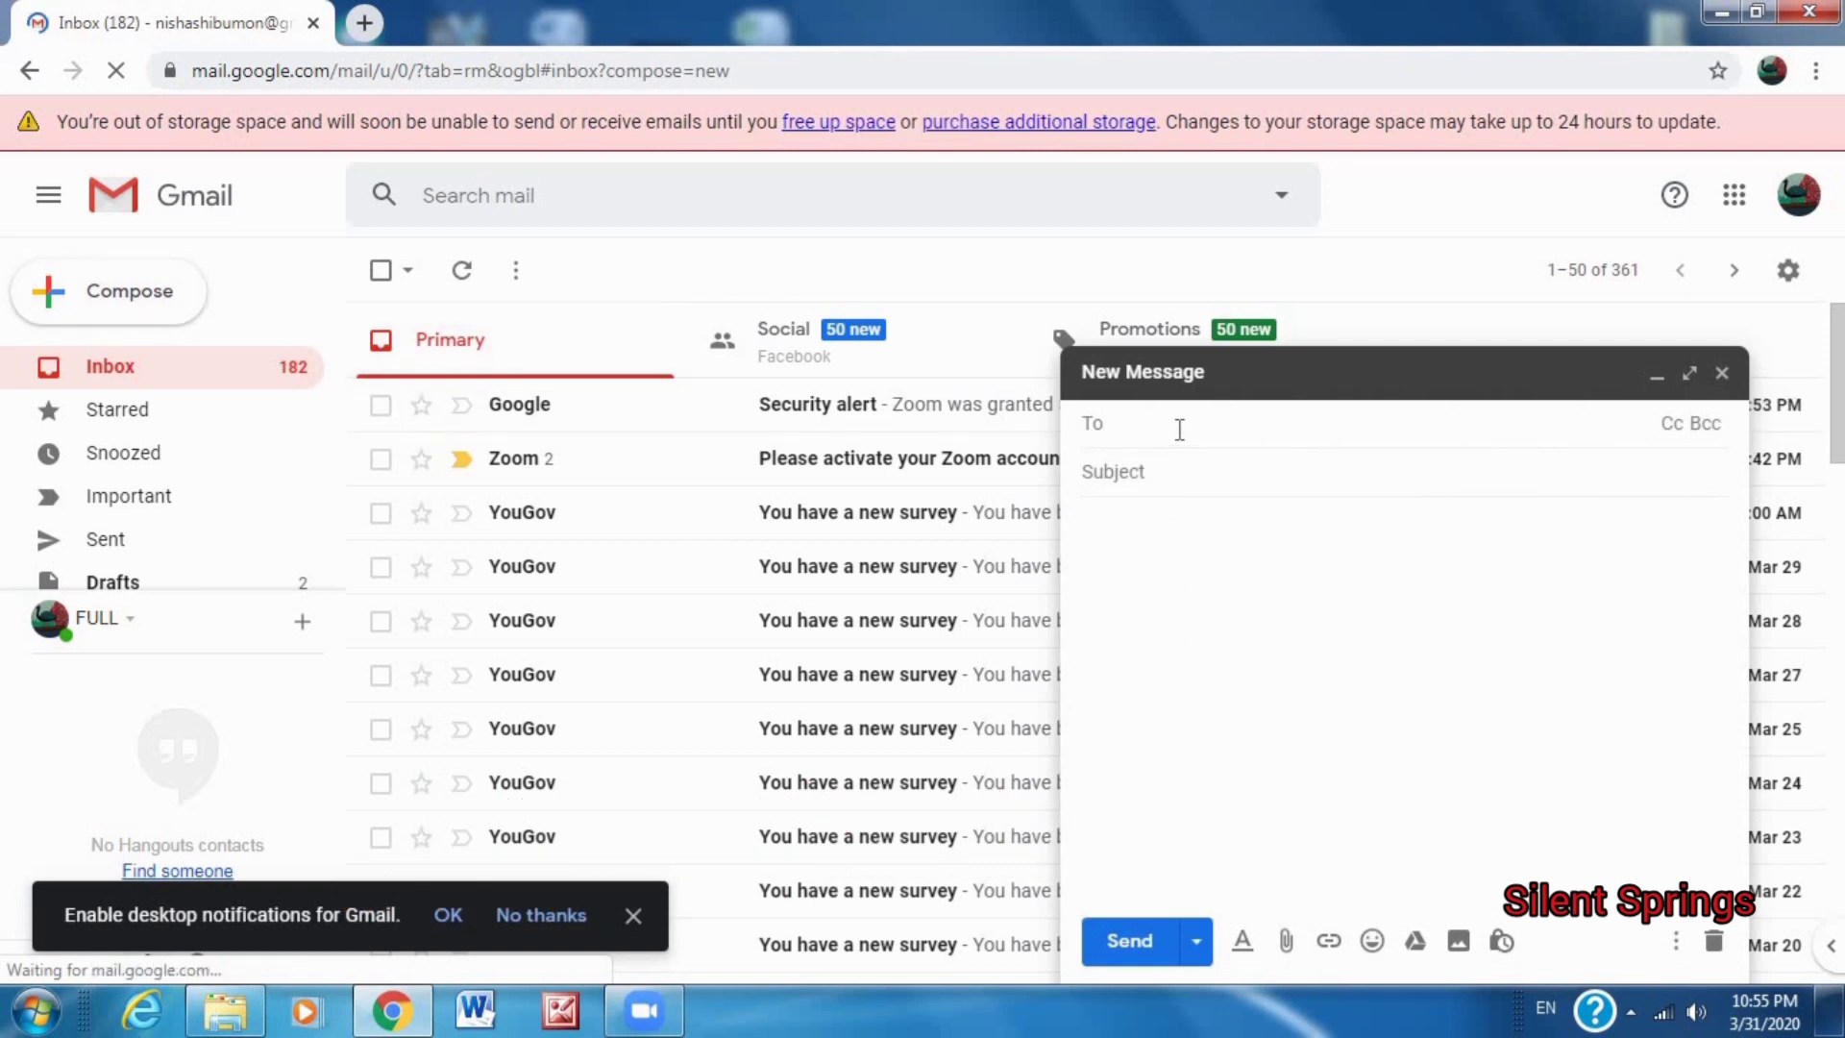
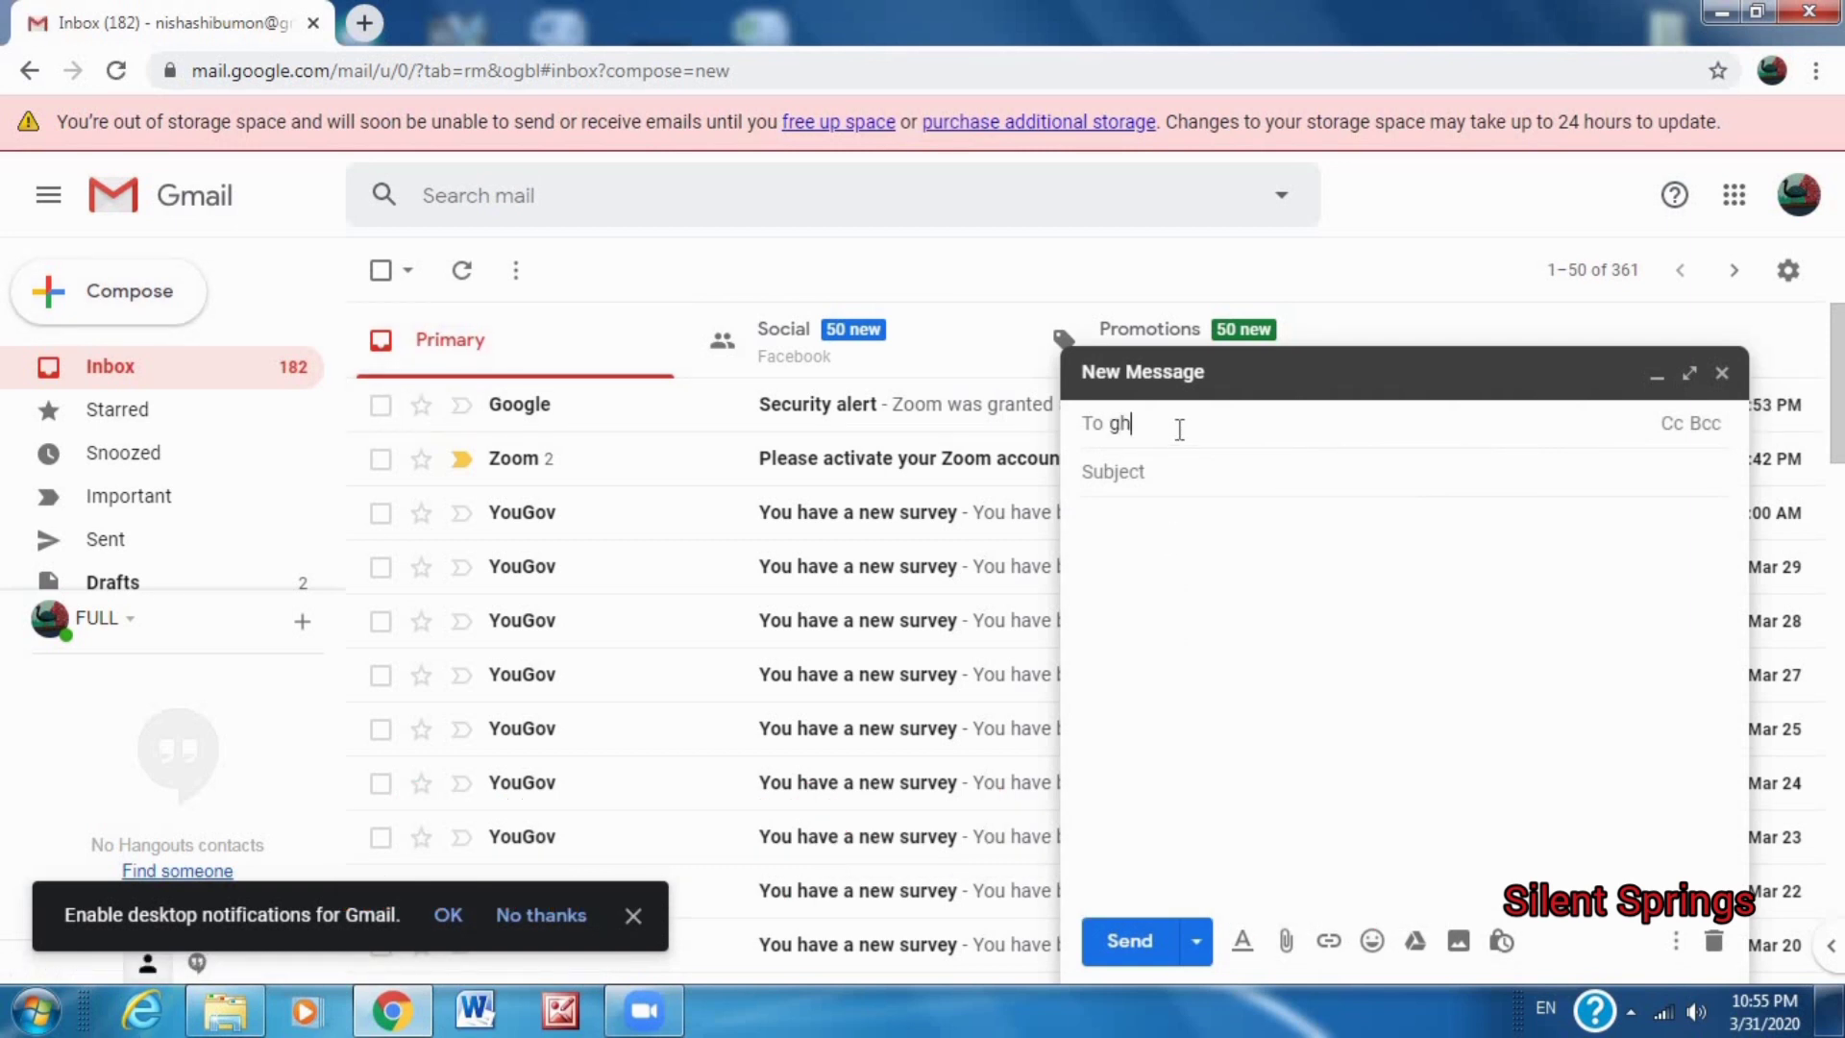
click(1150, 513)
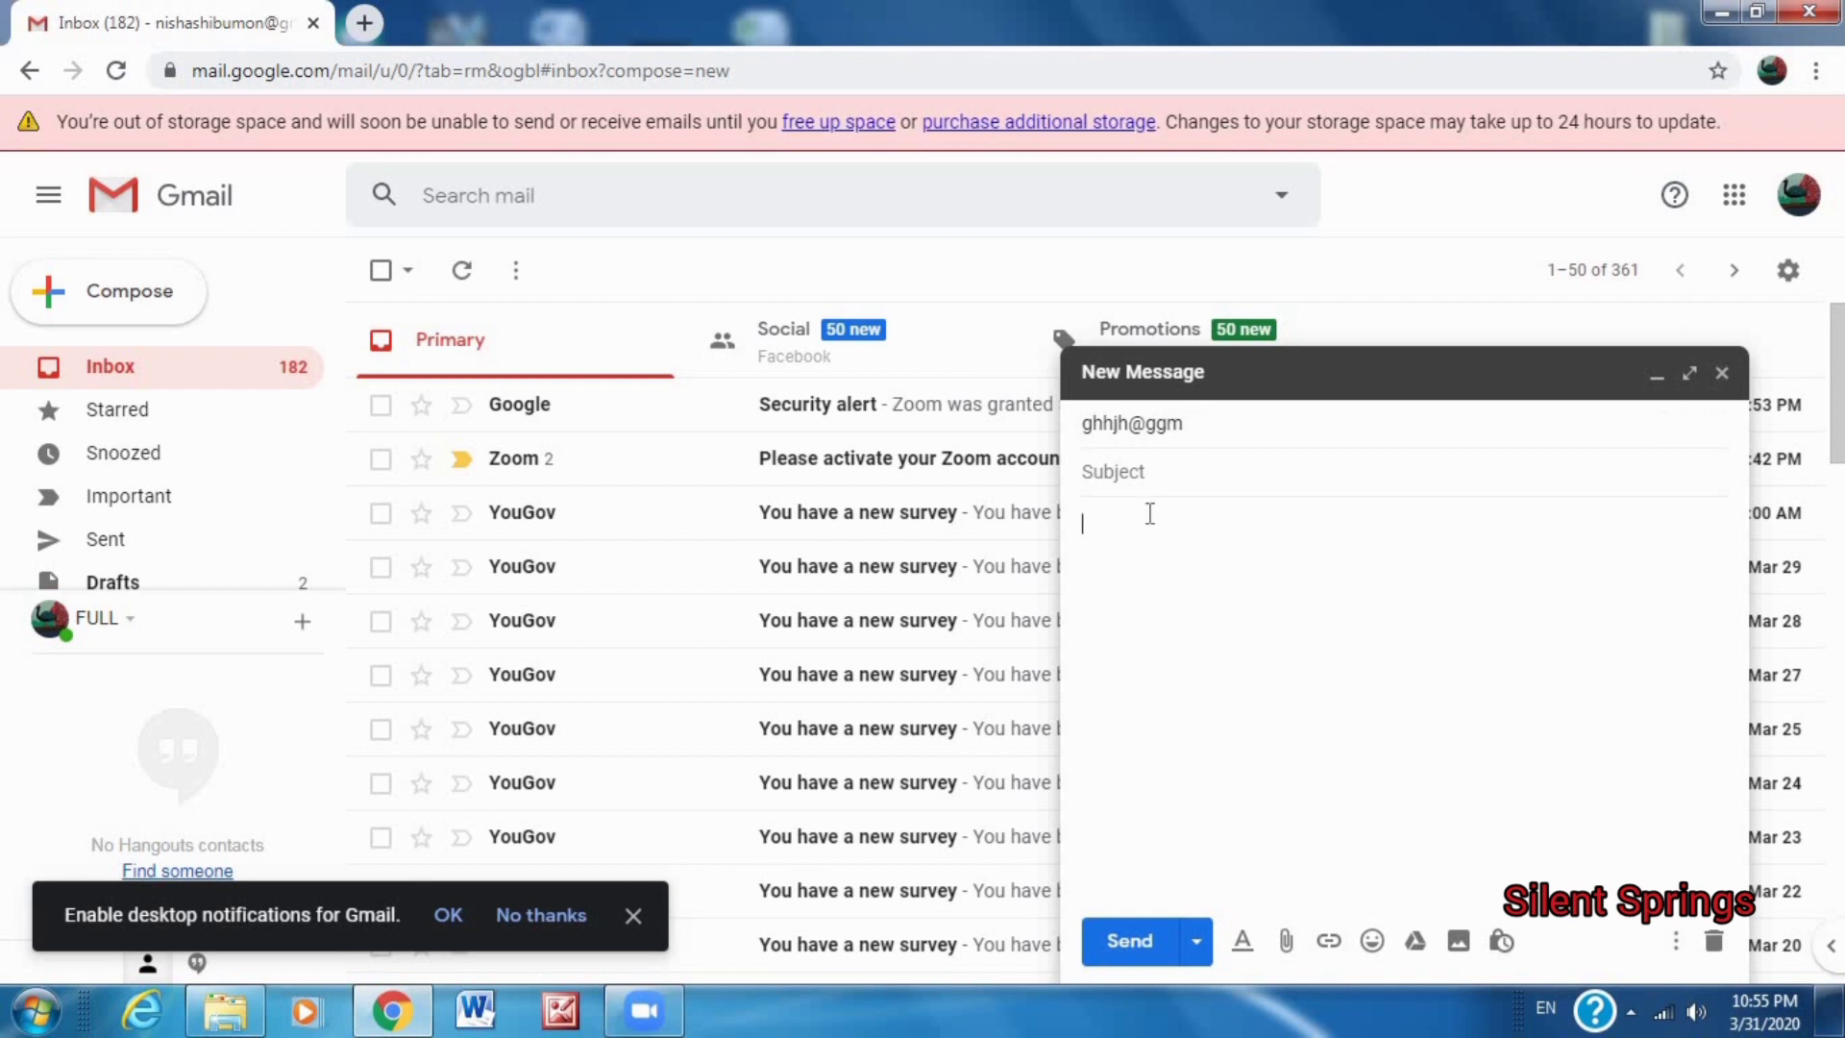
right_click(1147, 564)
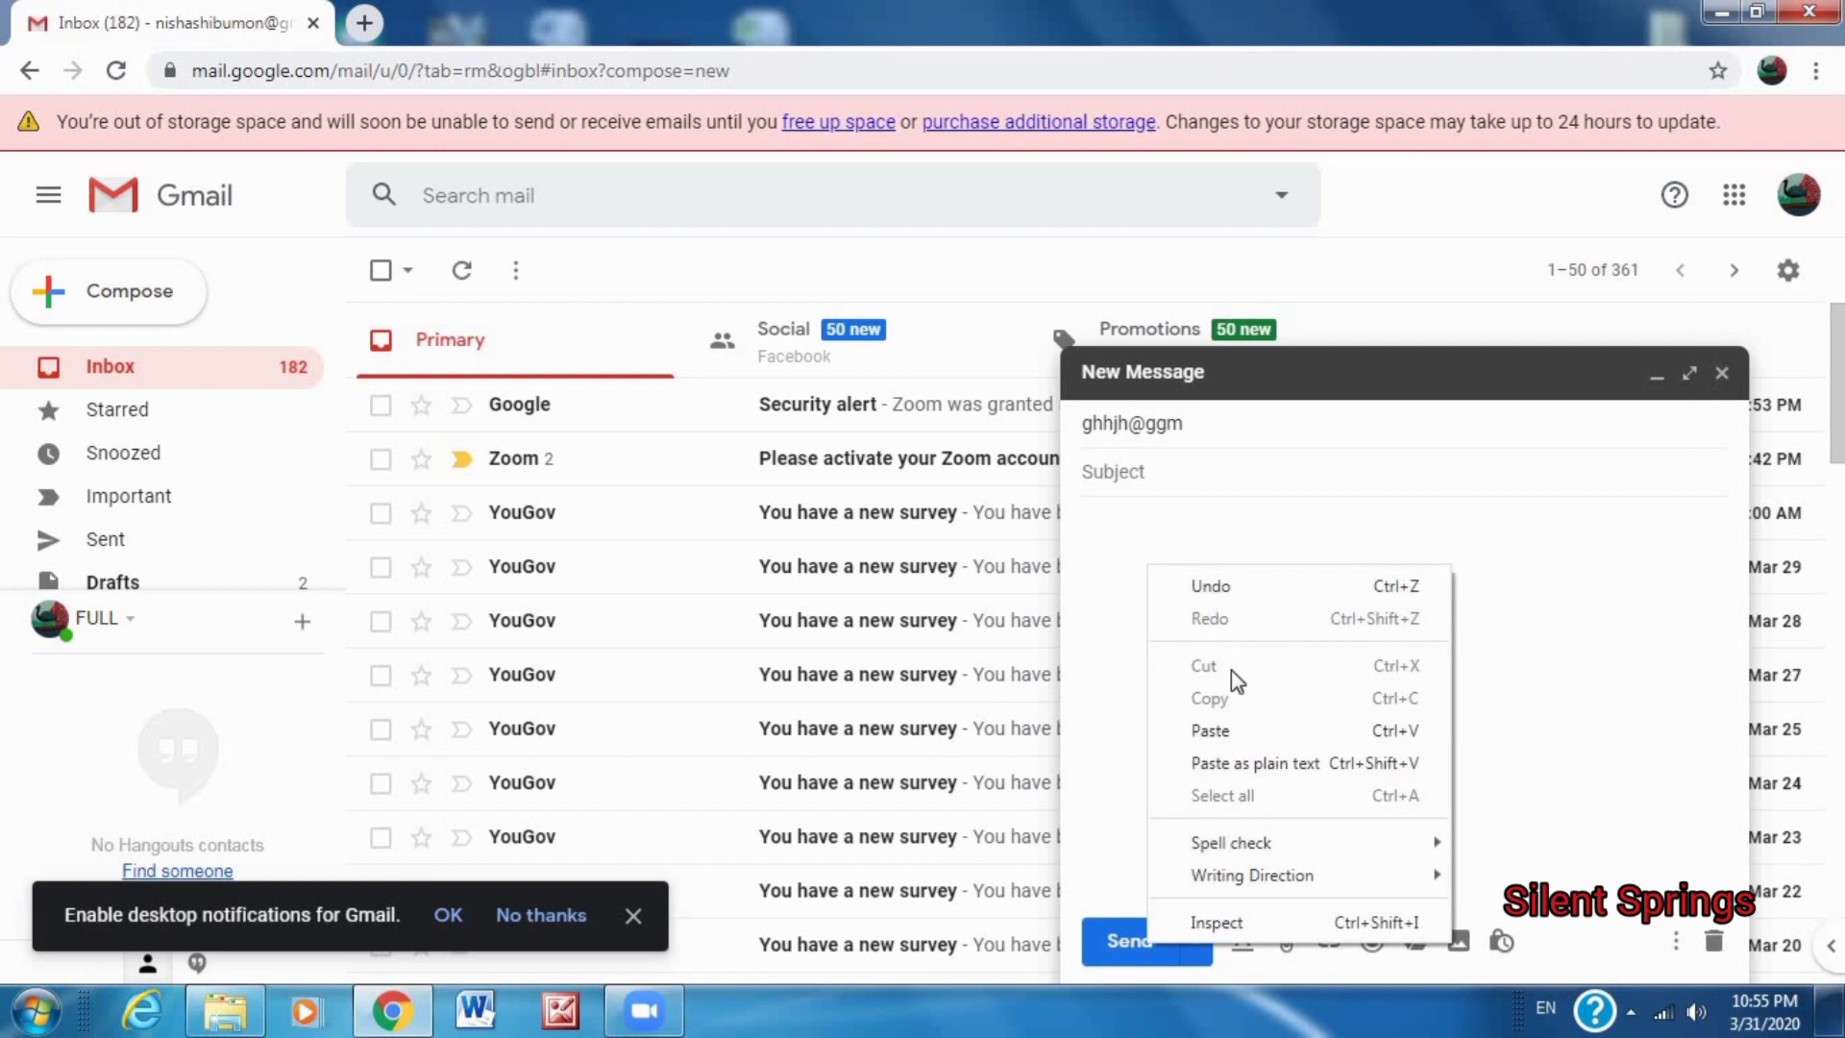
click(1207, 731)
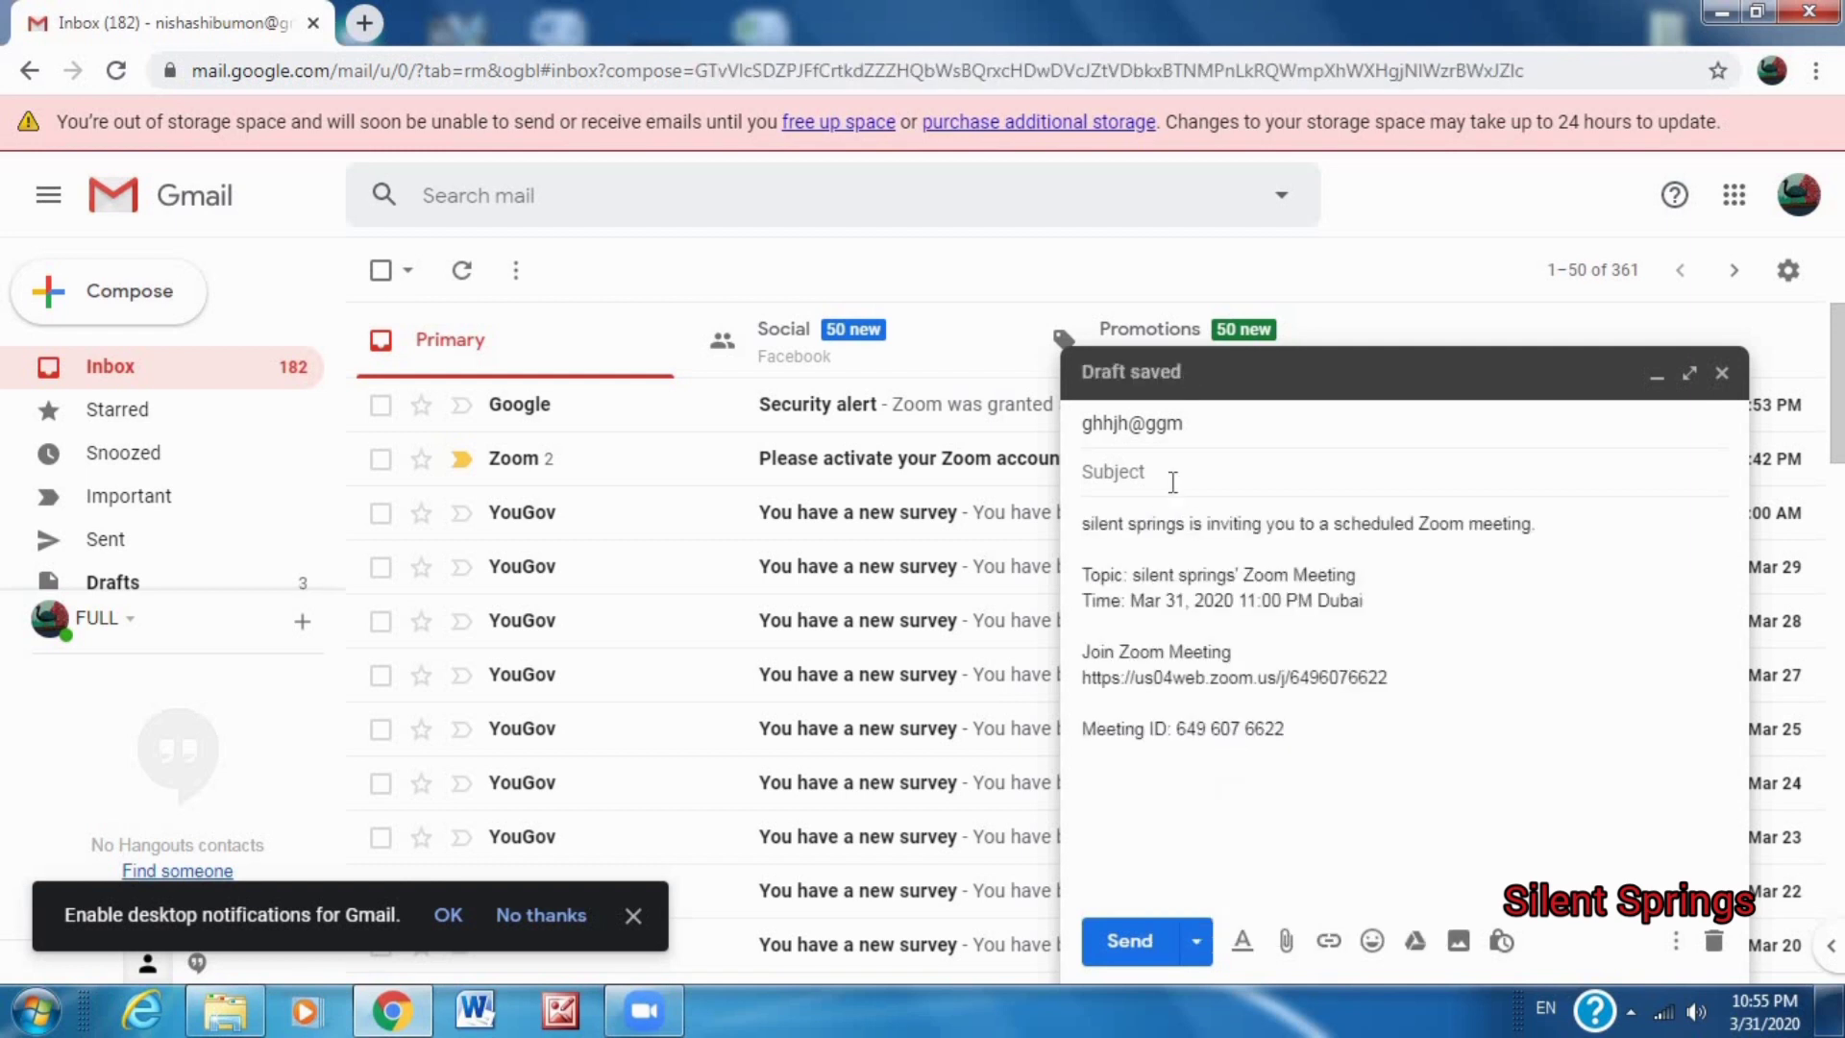
text(zoom)
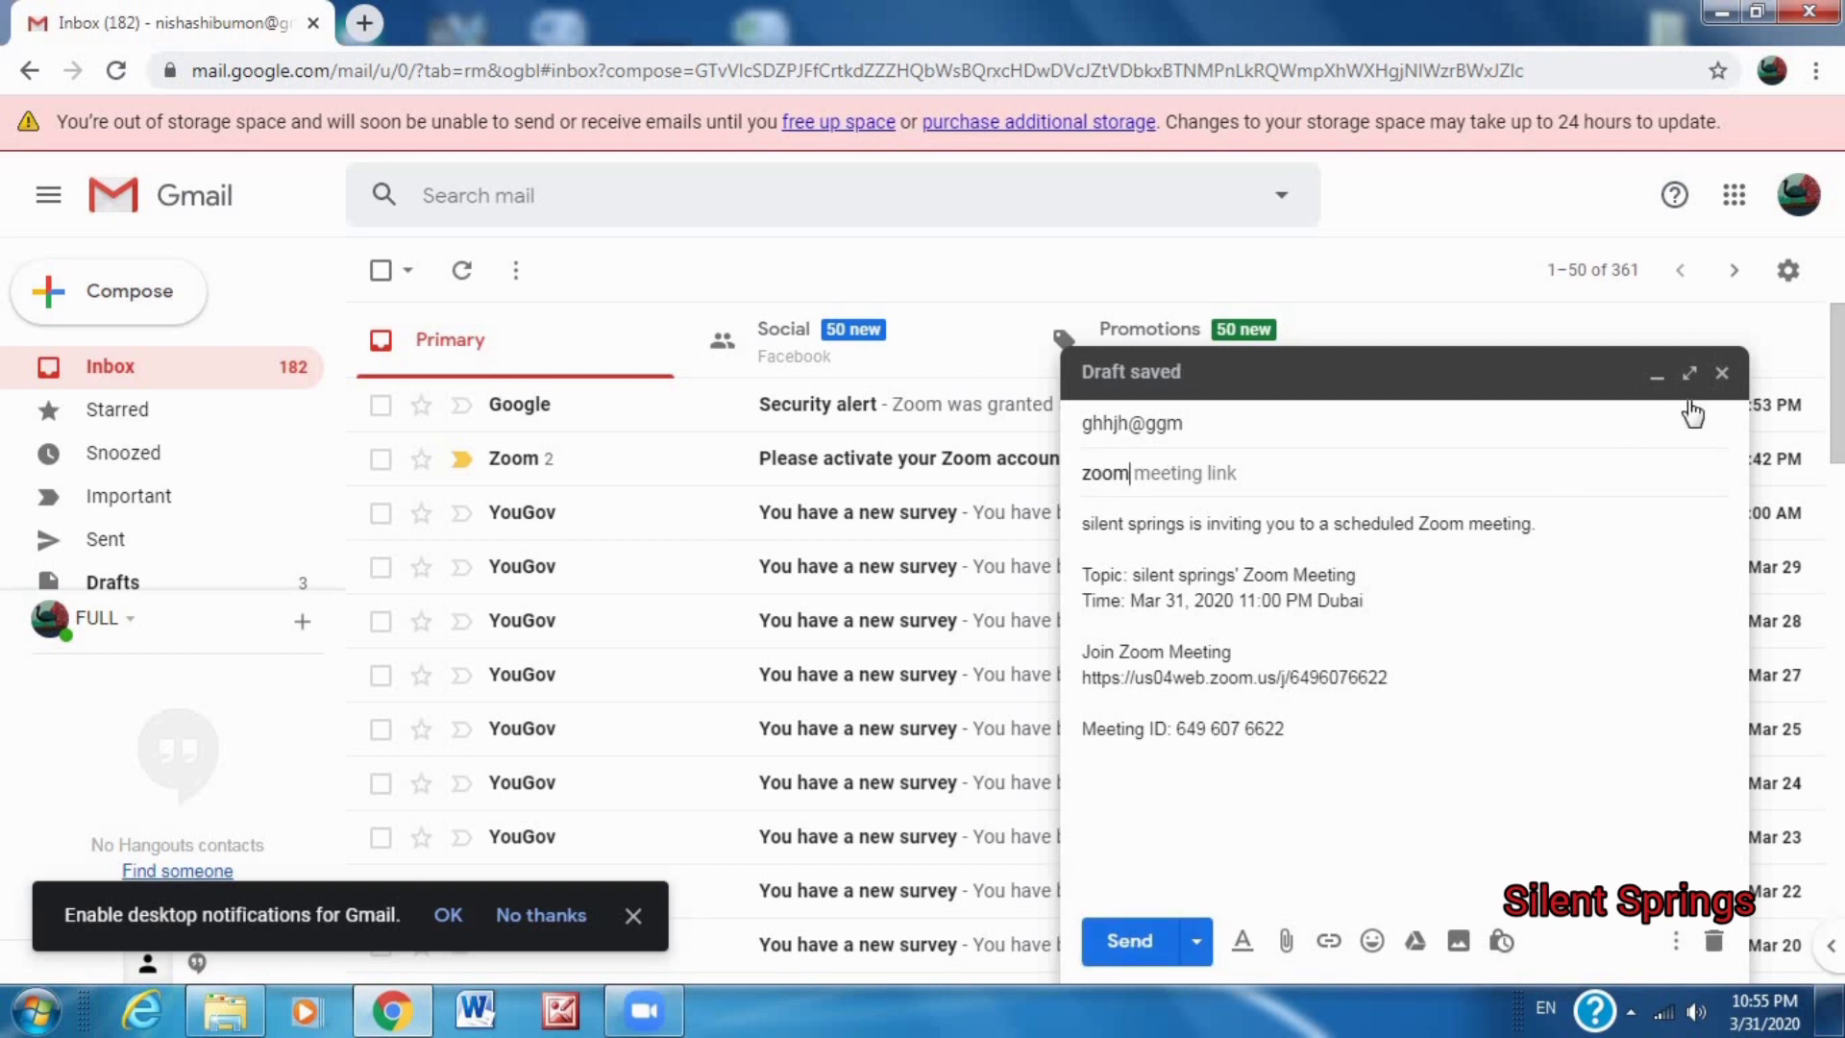
click(1722, 373)
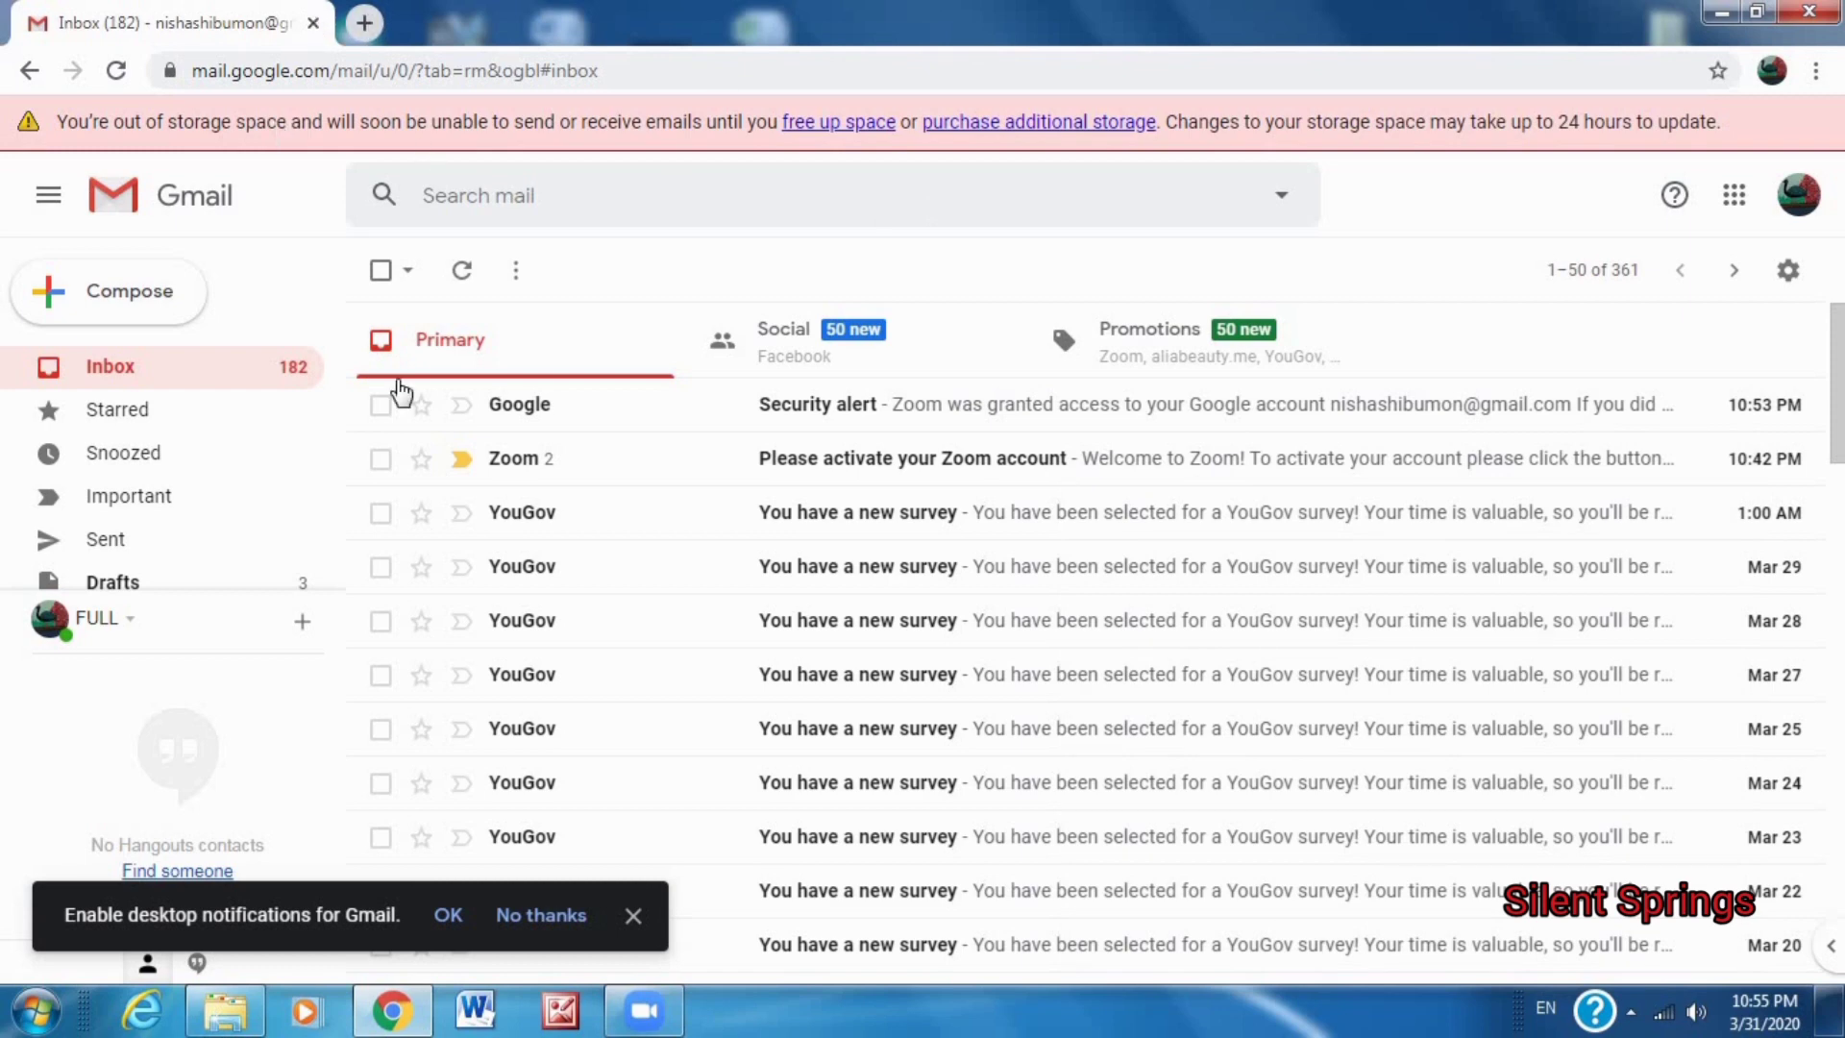
click(646, 1017)
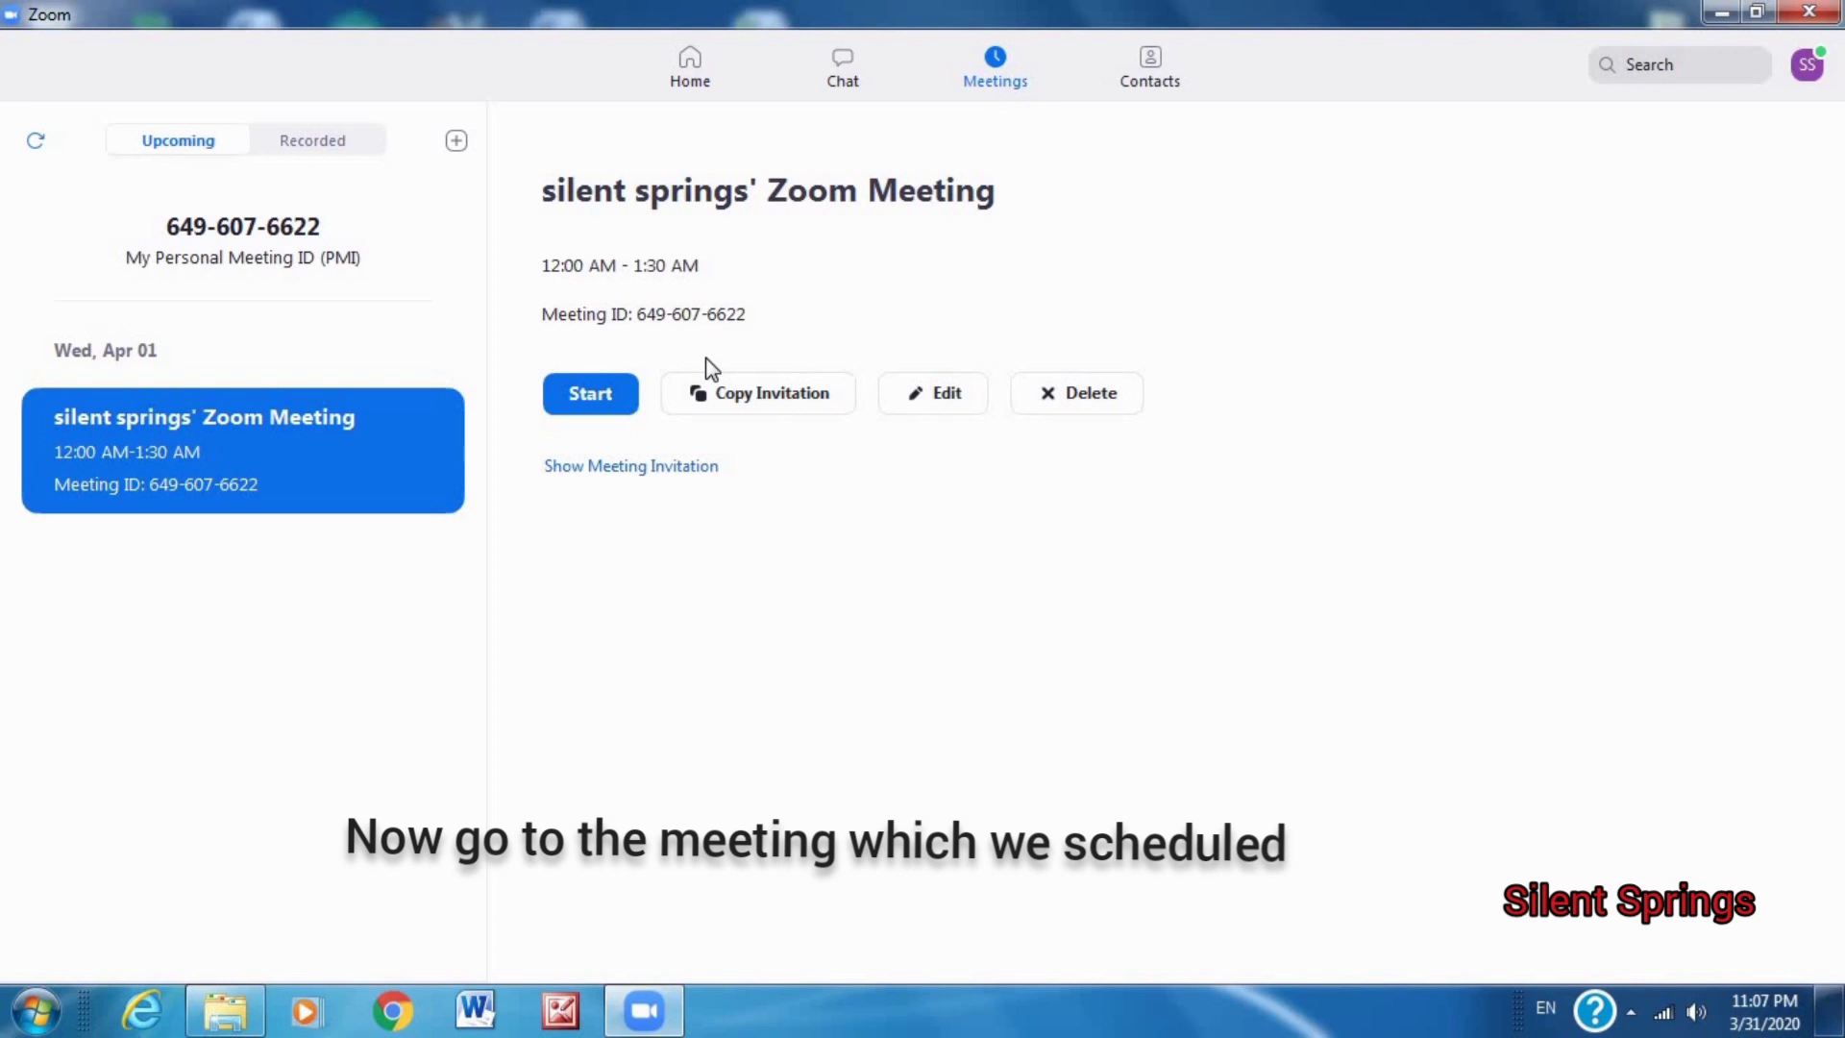
Start the scheduled meeting and, once the participant joins, open Group Chat.
click(608, 402)
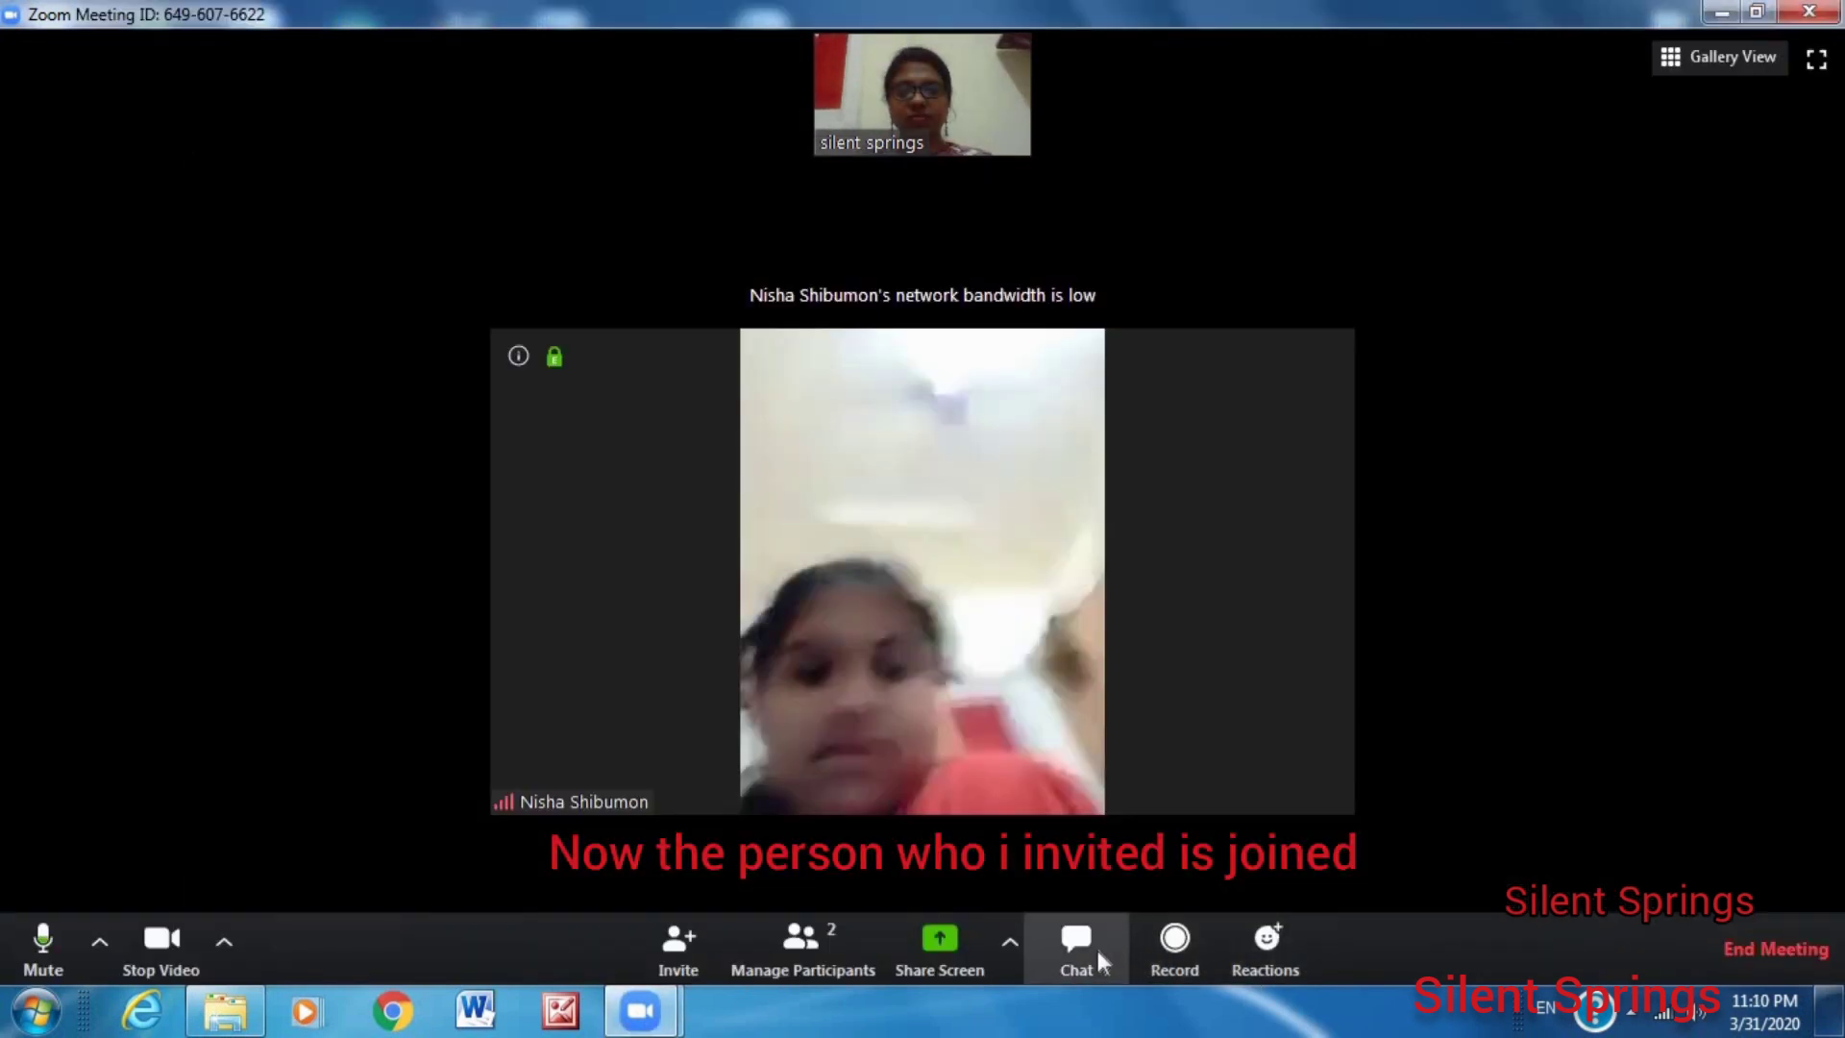
click(1078, 946)
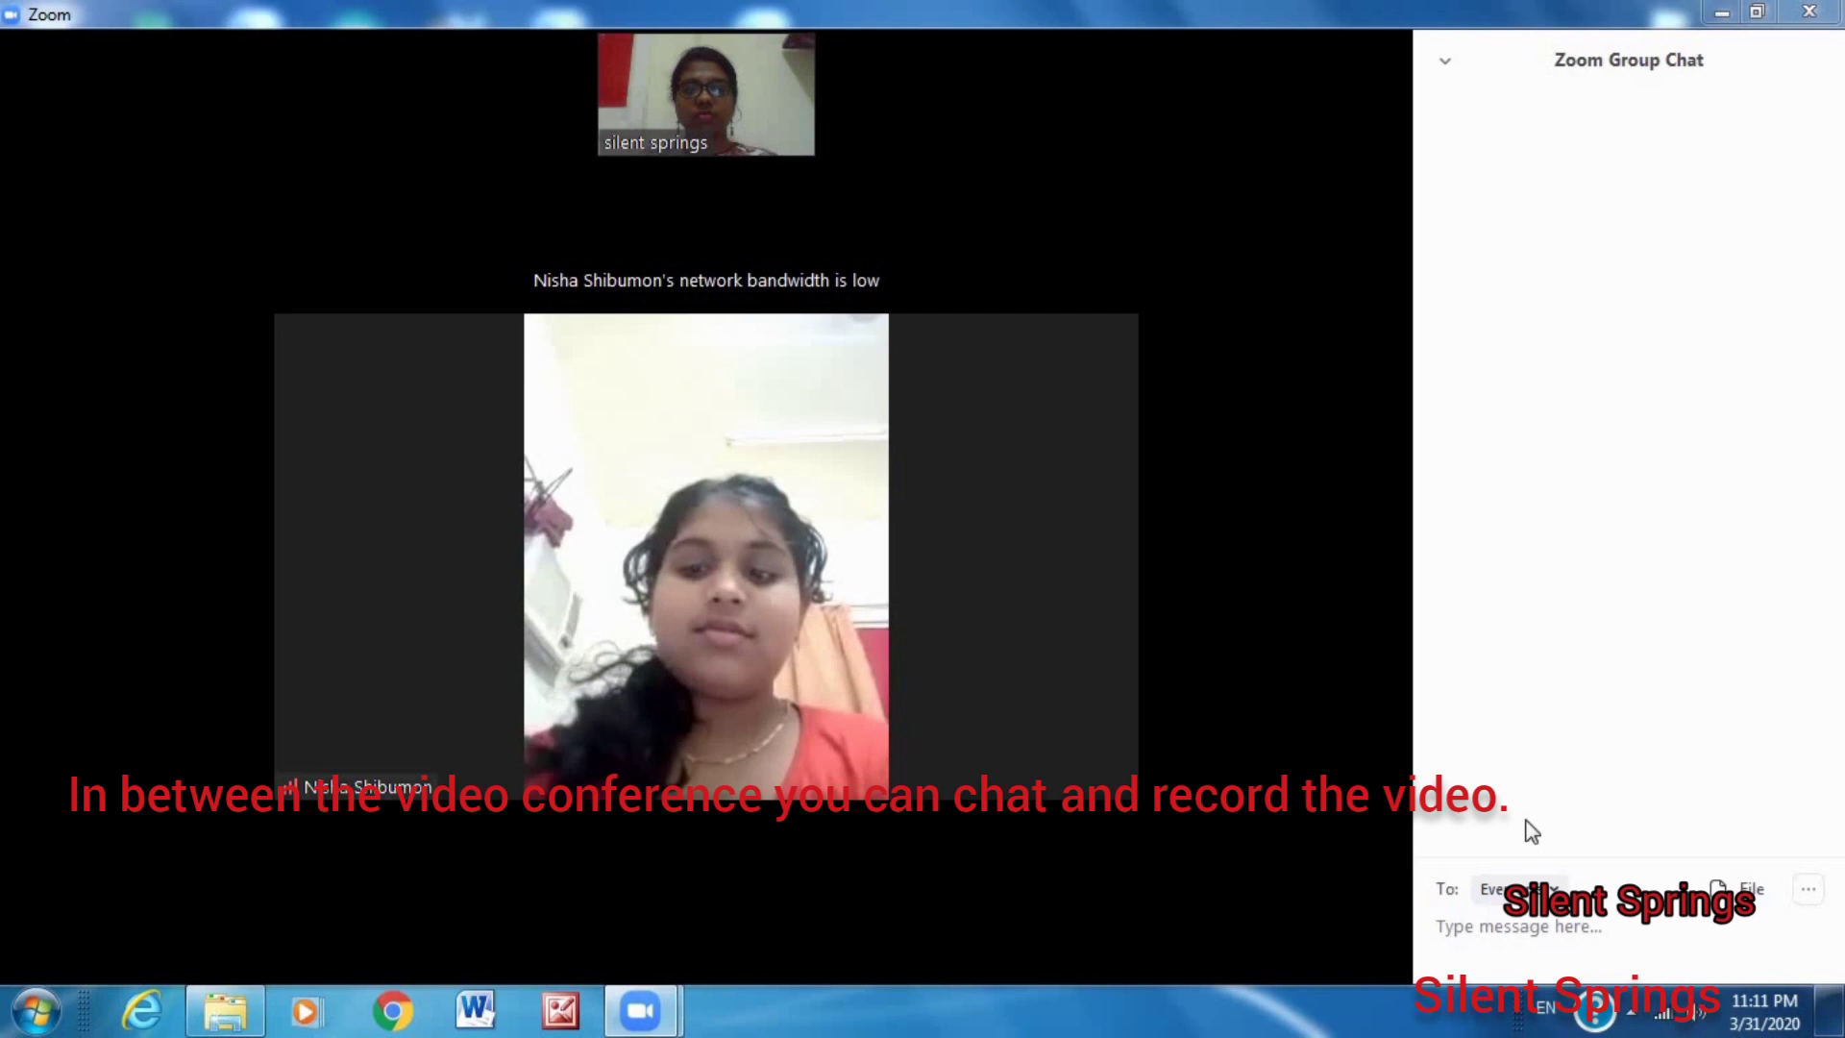
Open the camera options menu next to Stop Video to reach Choose Virtual Background.
mouse_move(1215, 956)
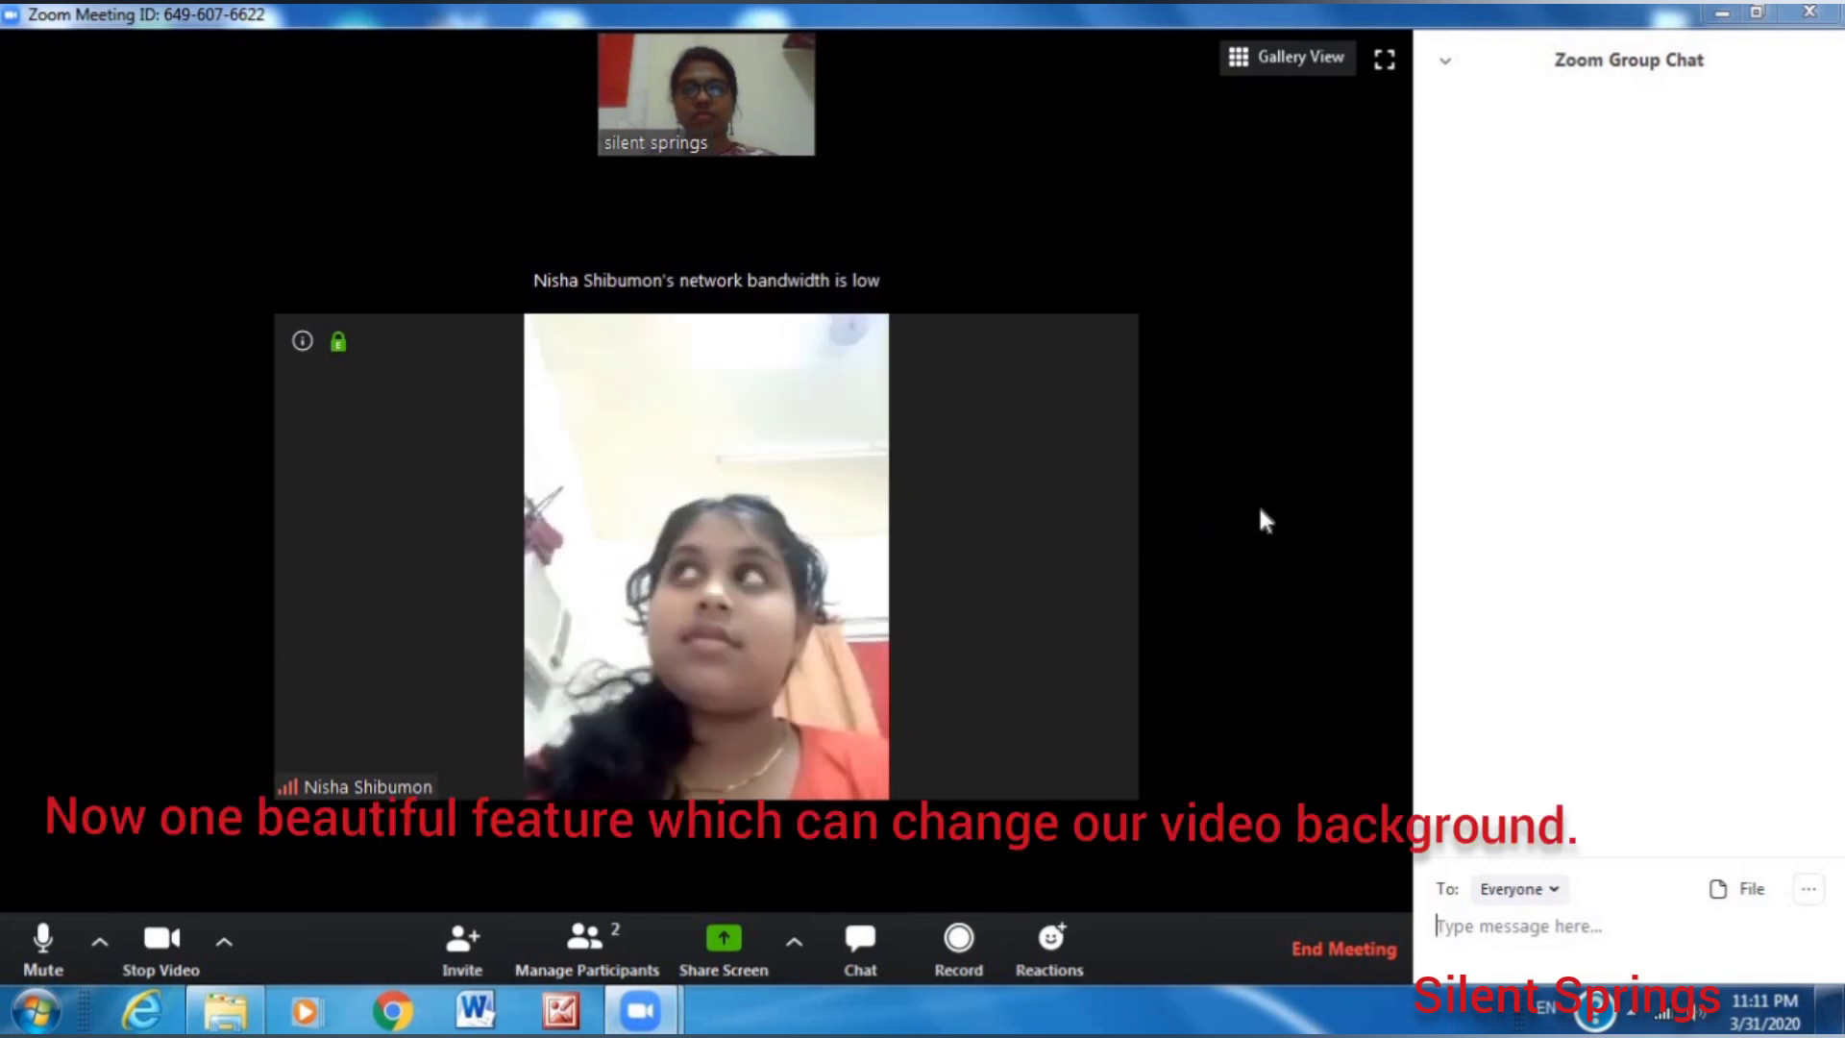
click(226, 942)
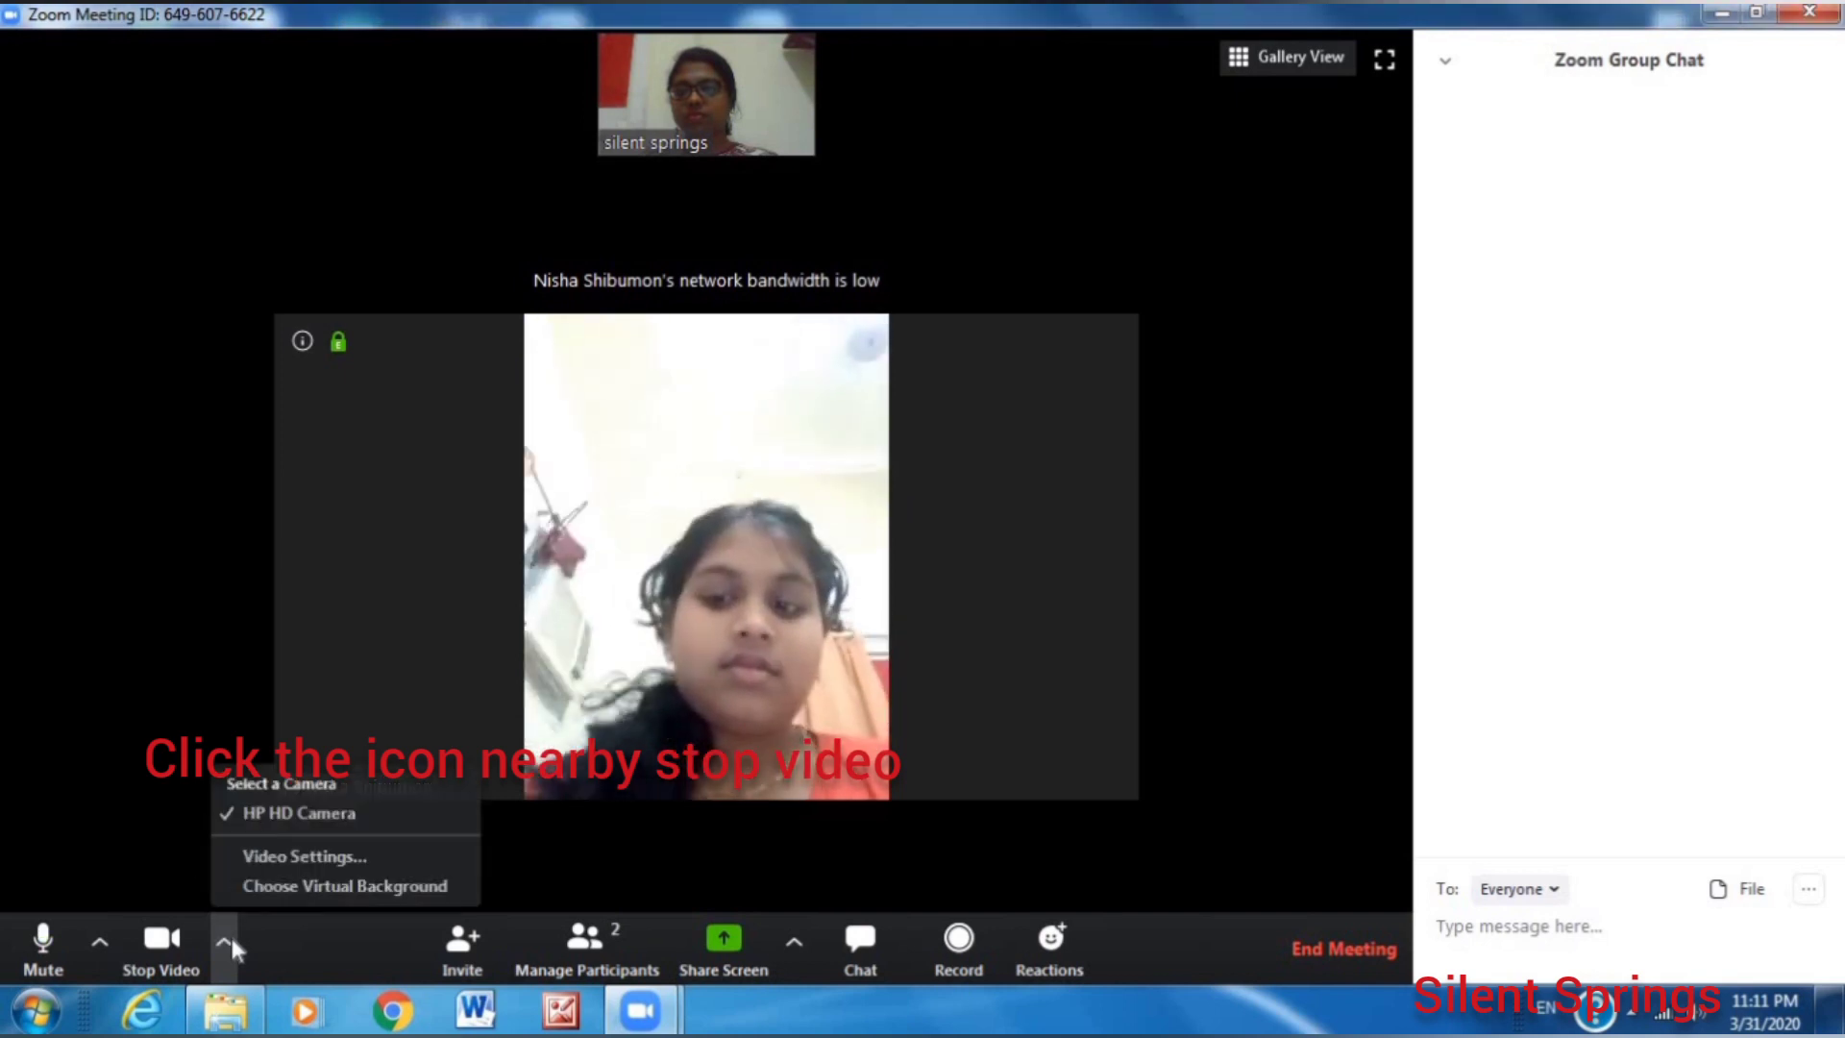
Try Earth, Grass and Beach backgrounds, decline the download, then apply the Golden Gate bridge background.
click(321, 886)
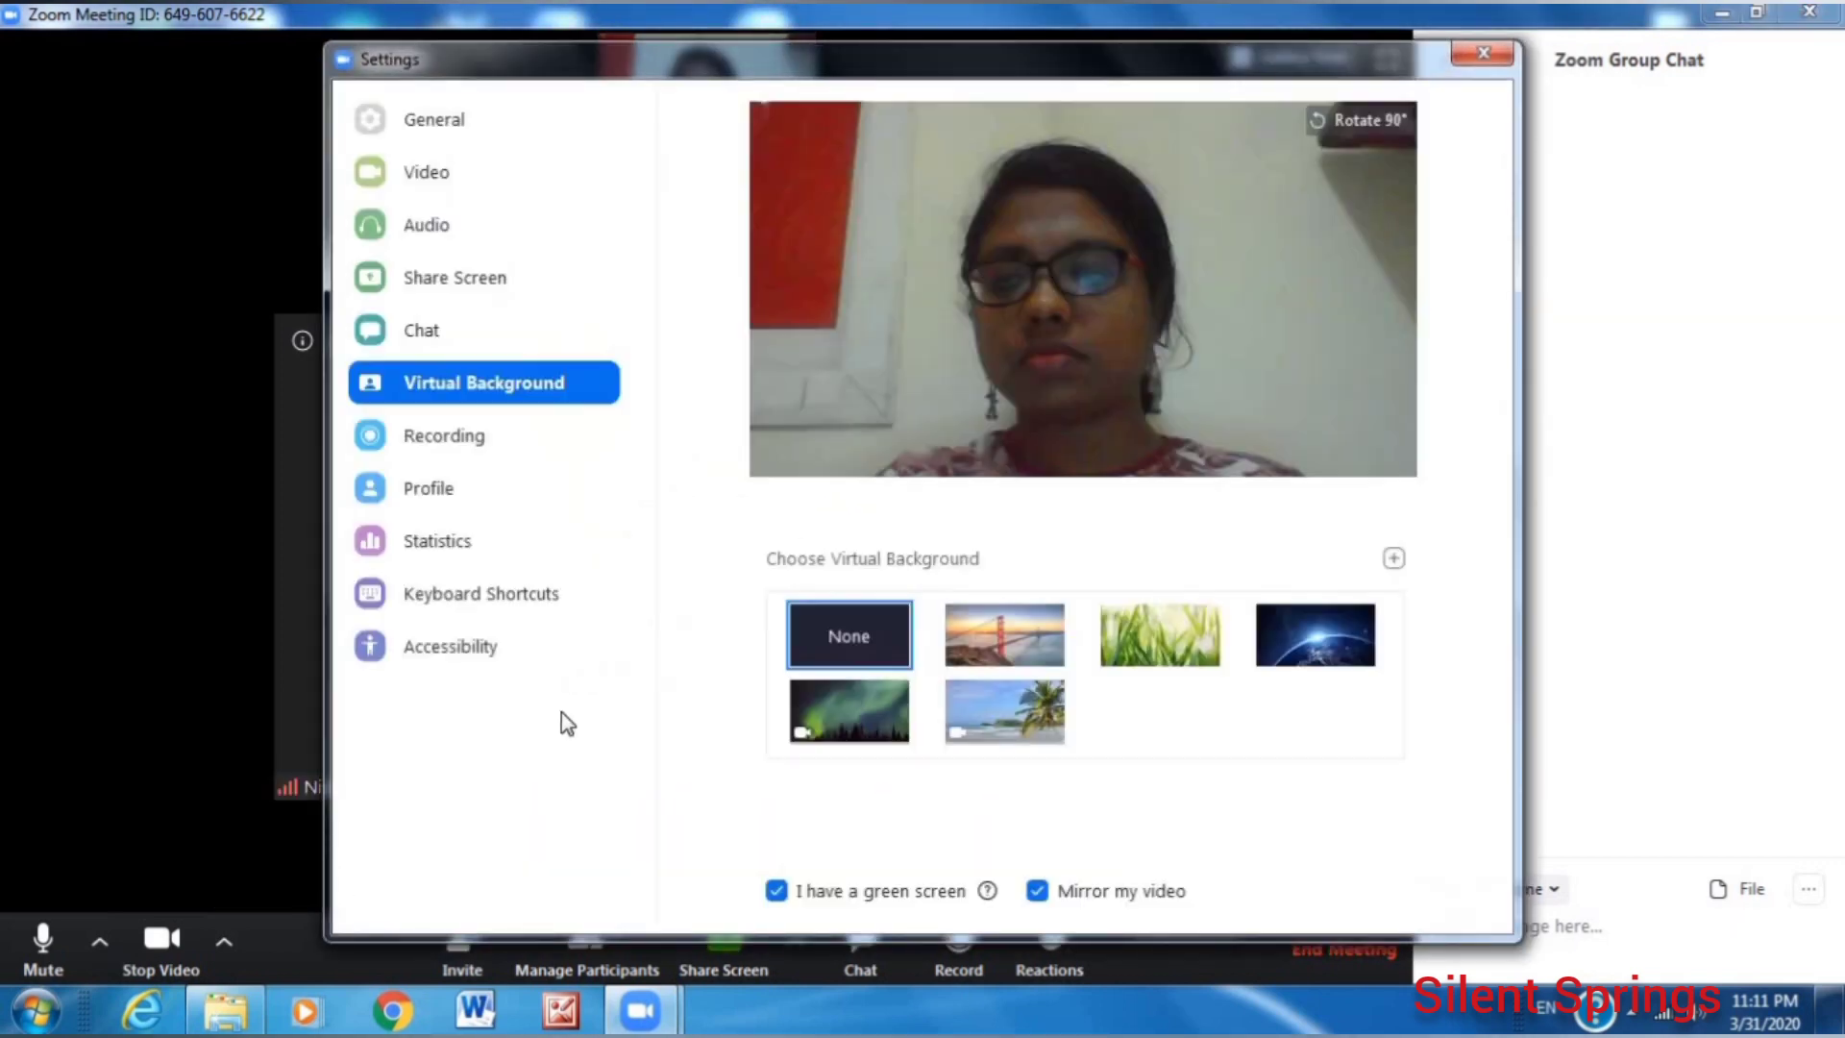
click(1000, 663)
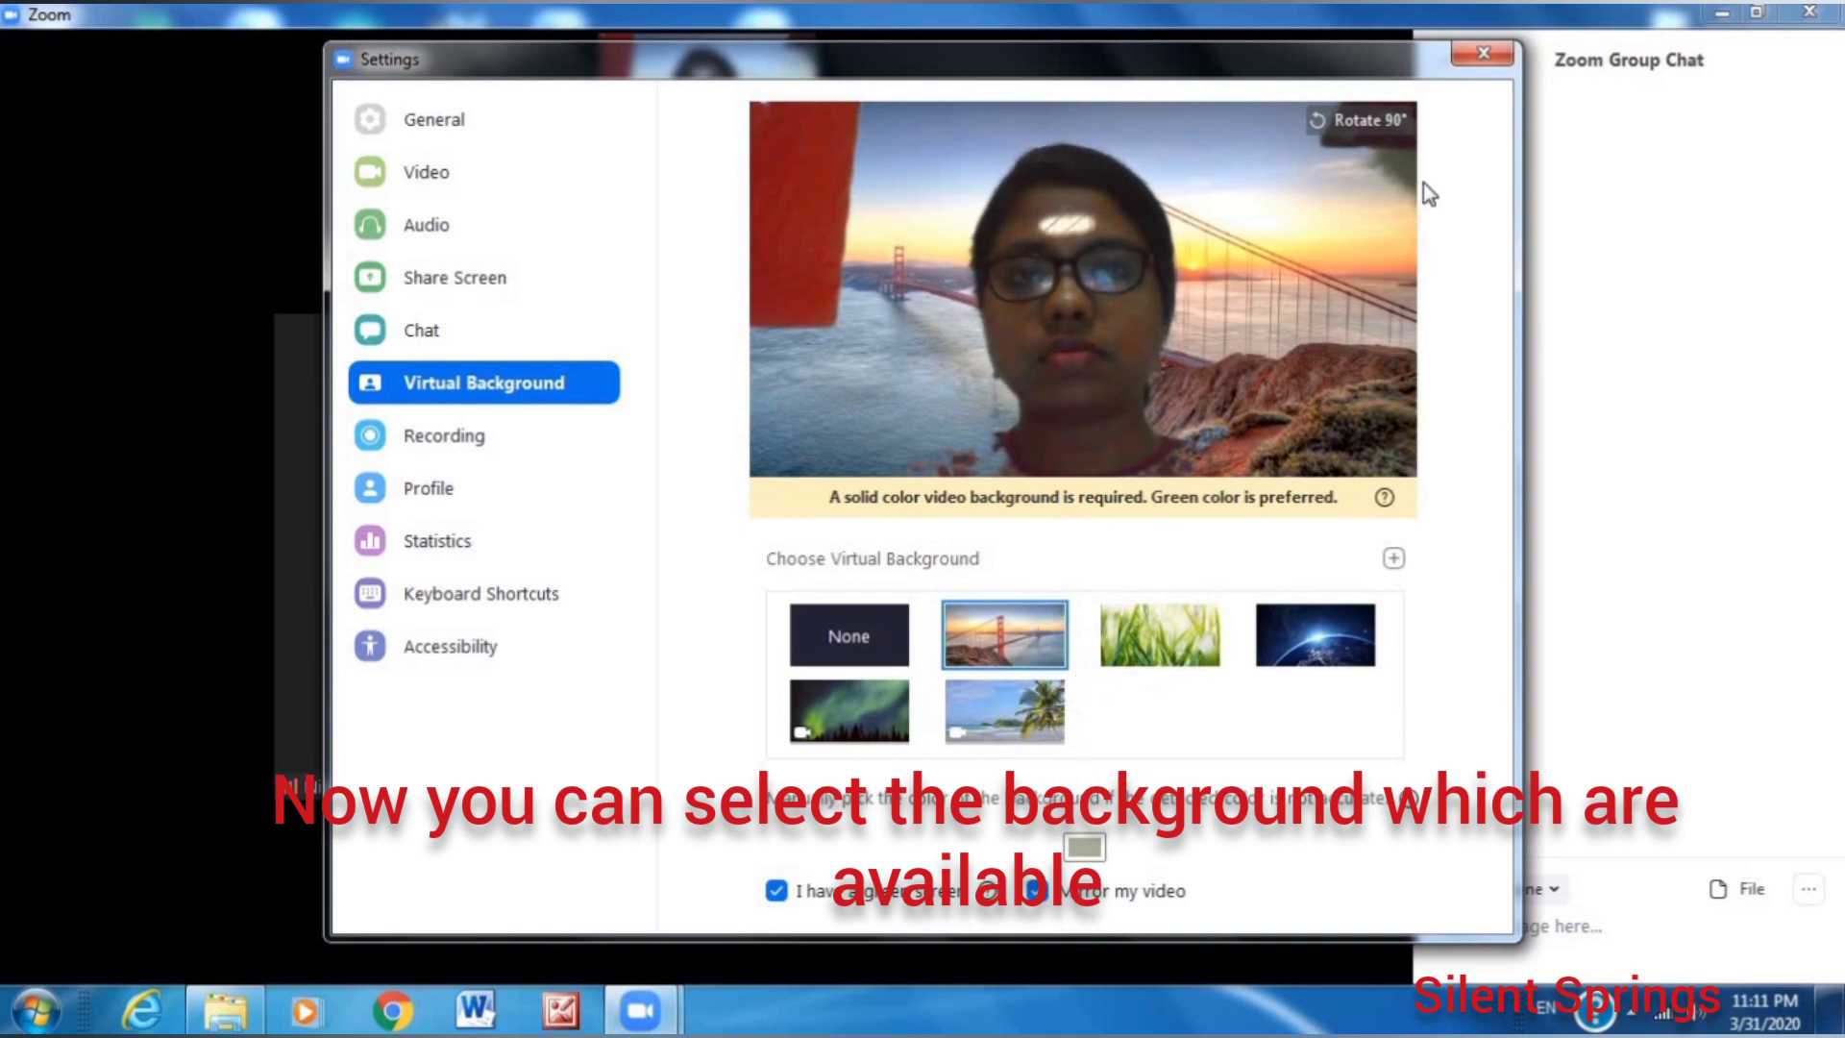
click(1329, 642)
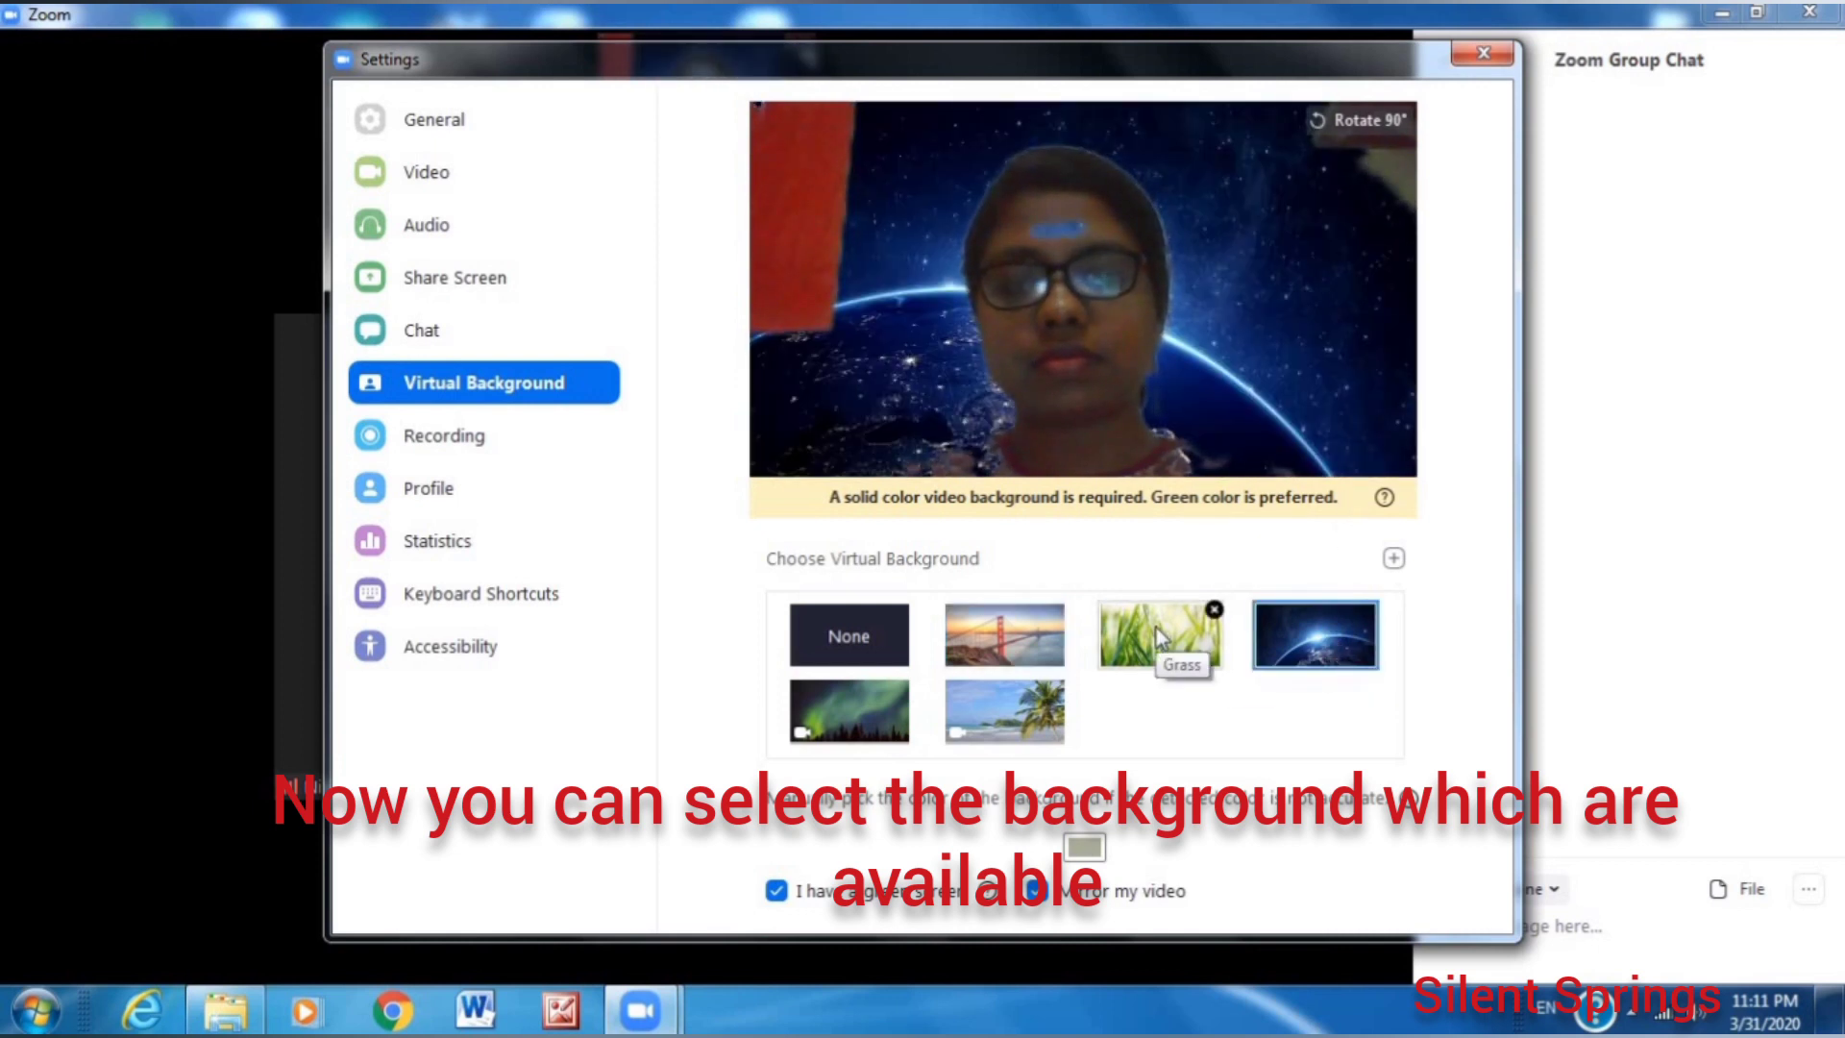
click(1156, 627)
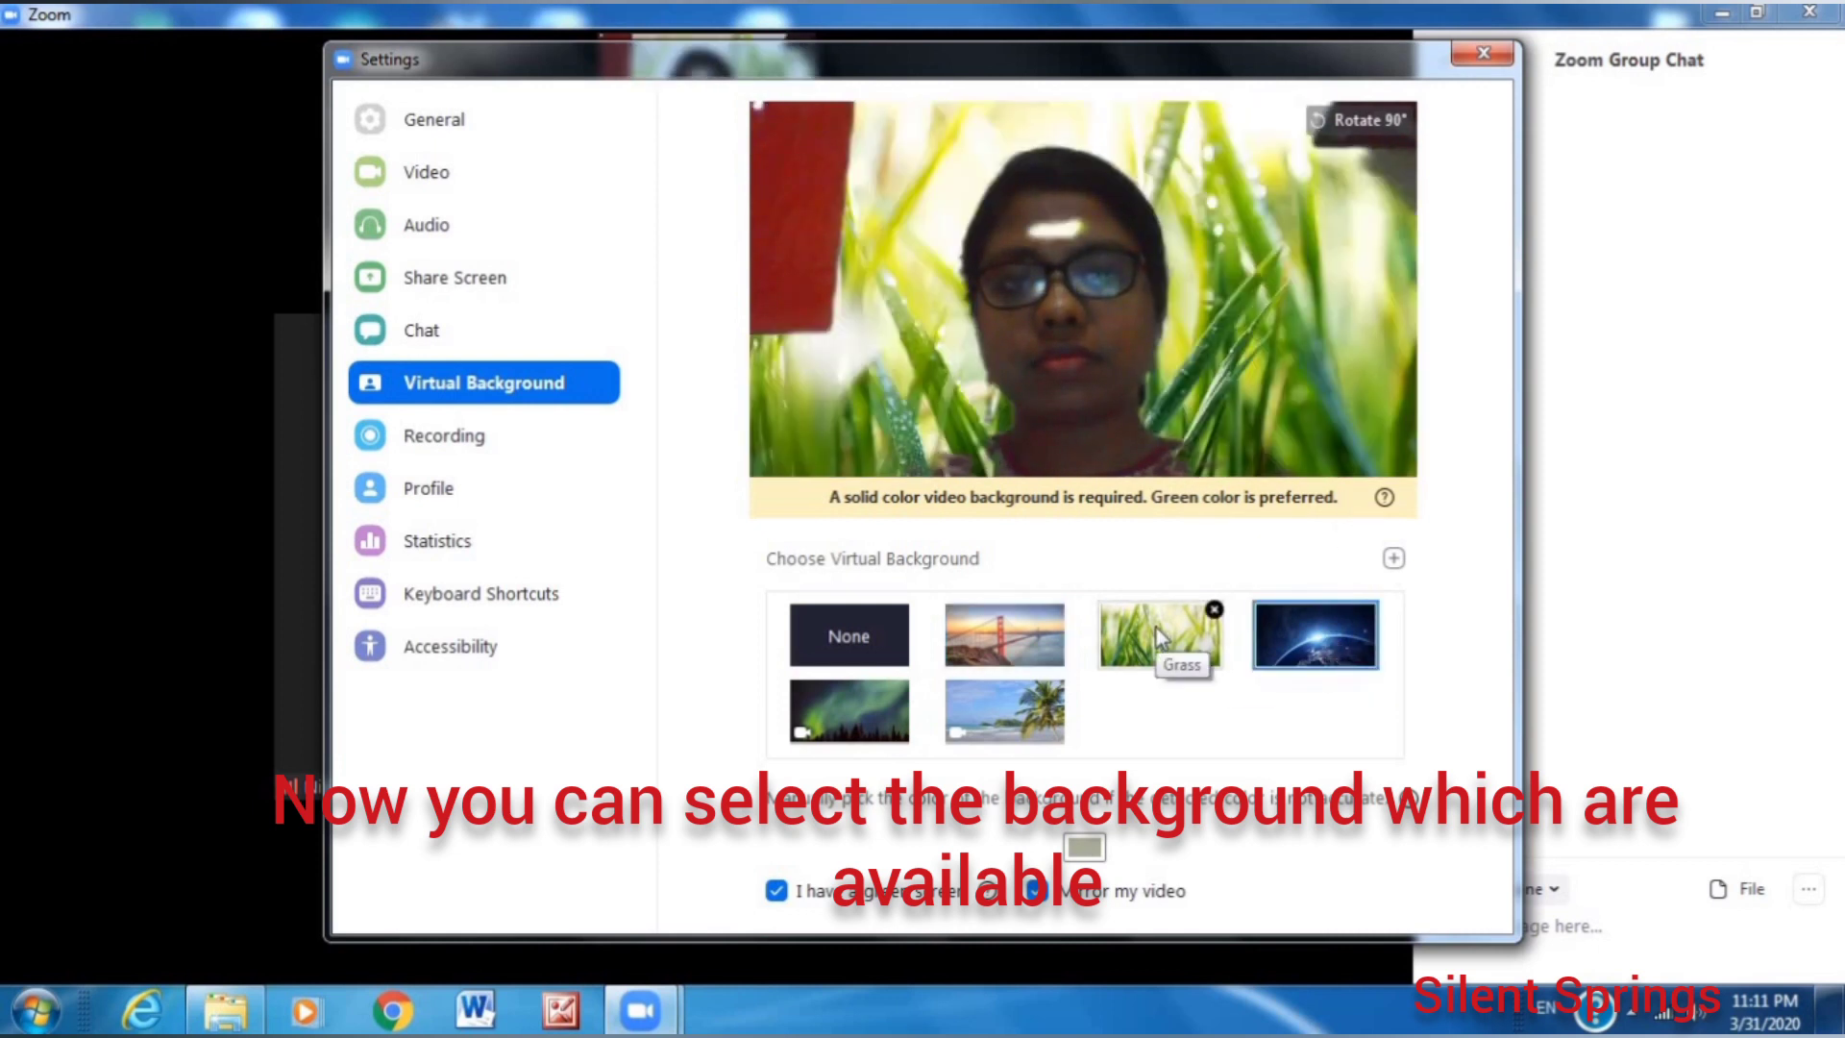
click(1004, 713)
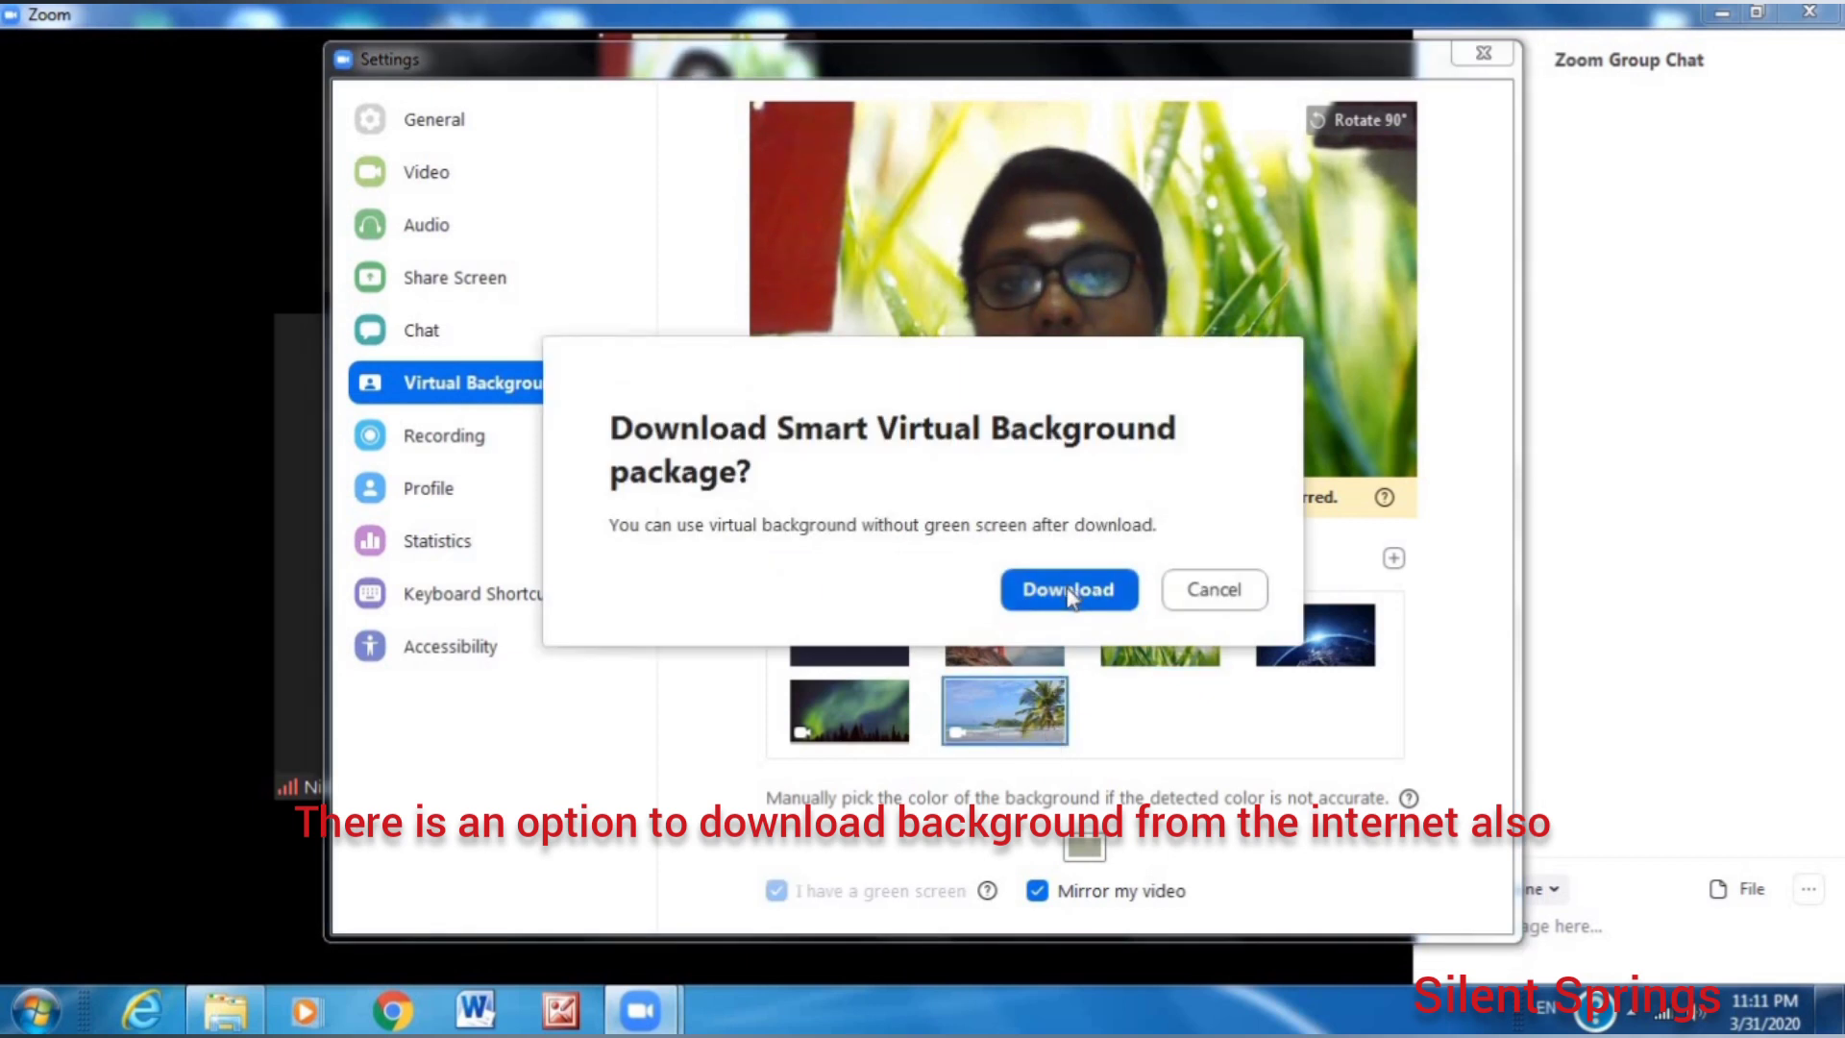
click(1225, 593)
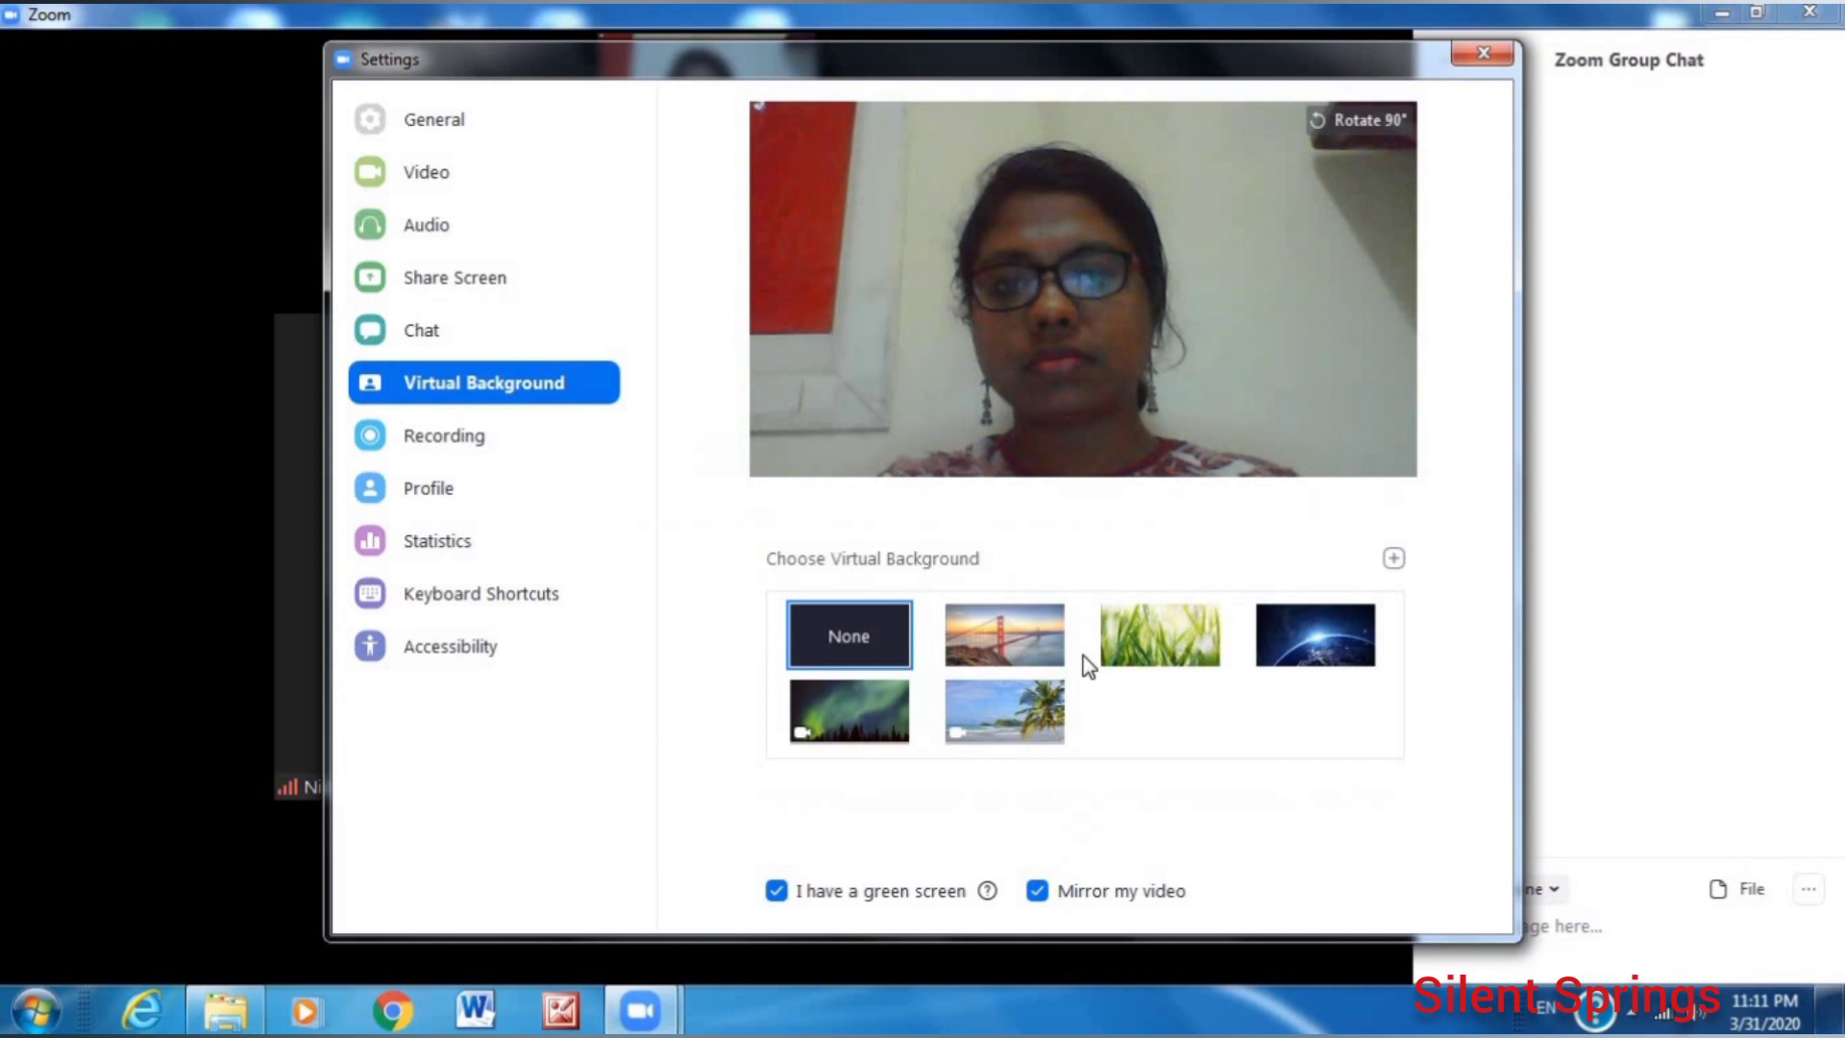
click(1154, 654)
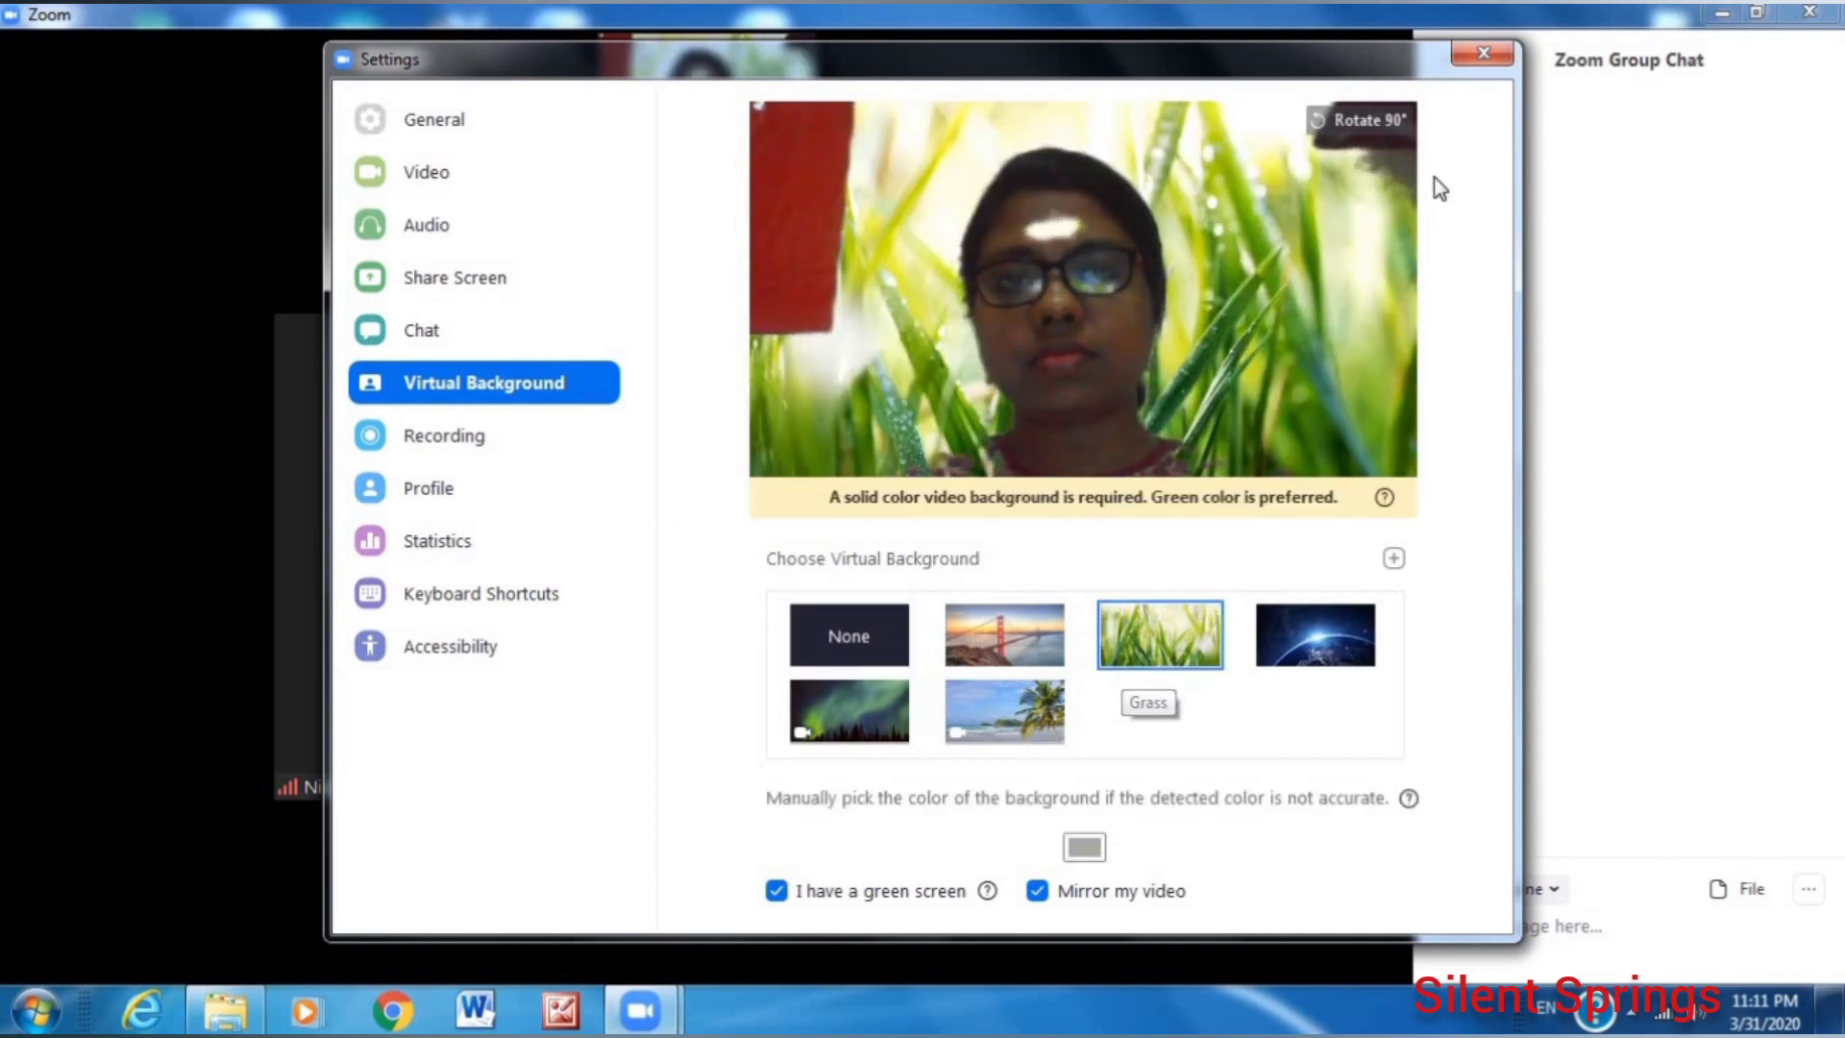
click(999, 630)
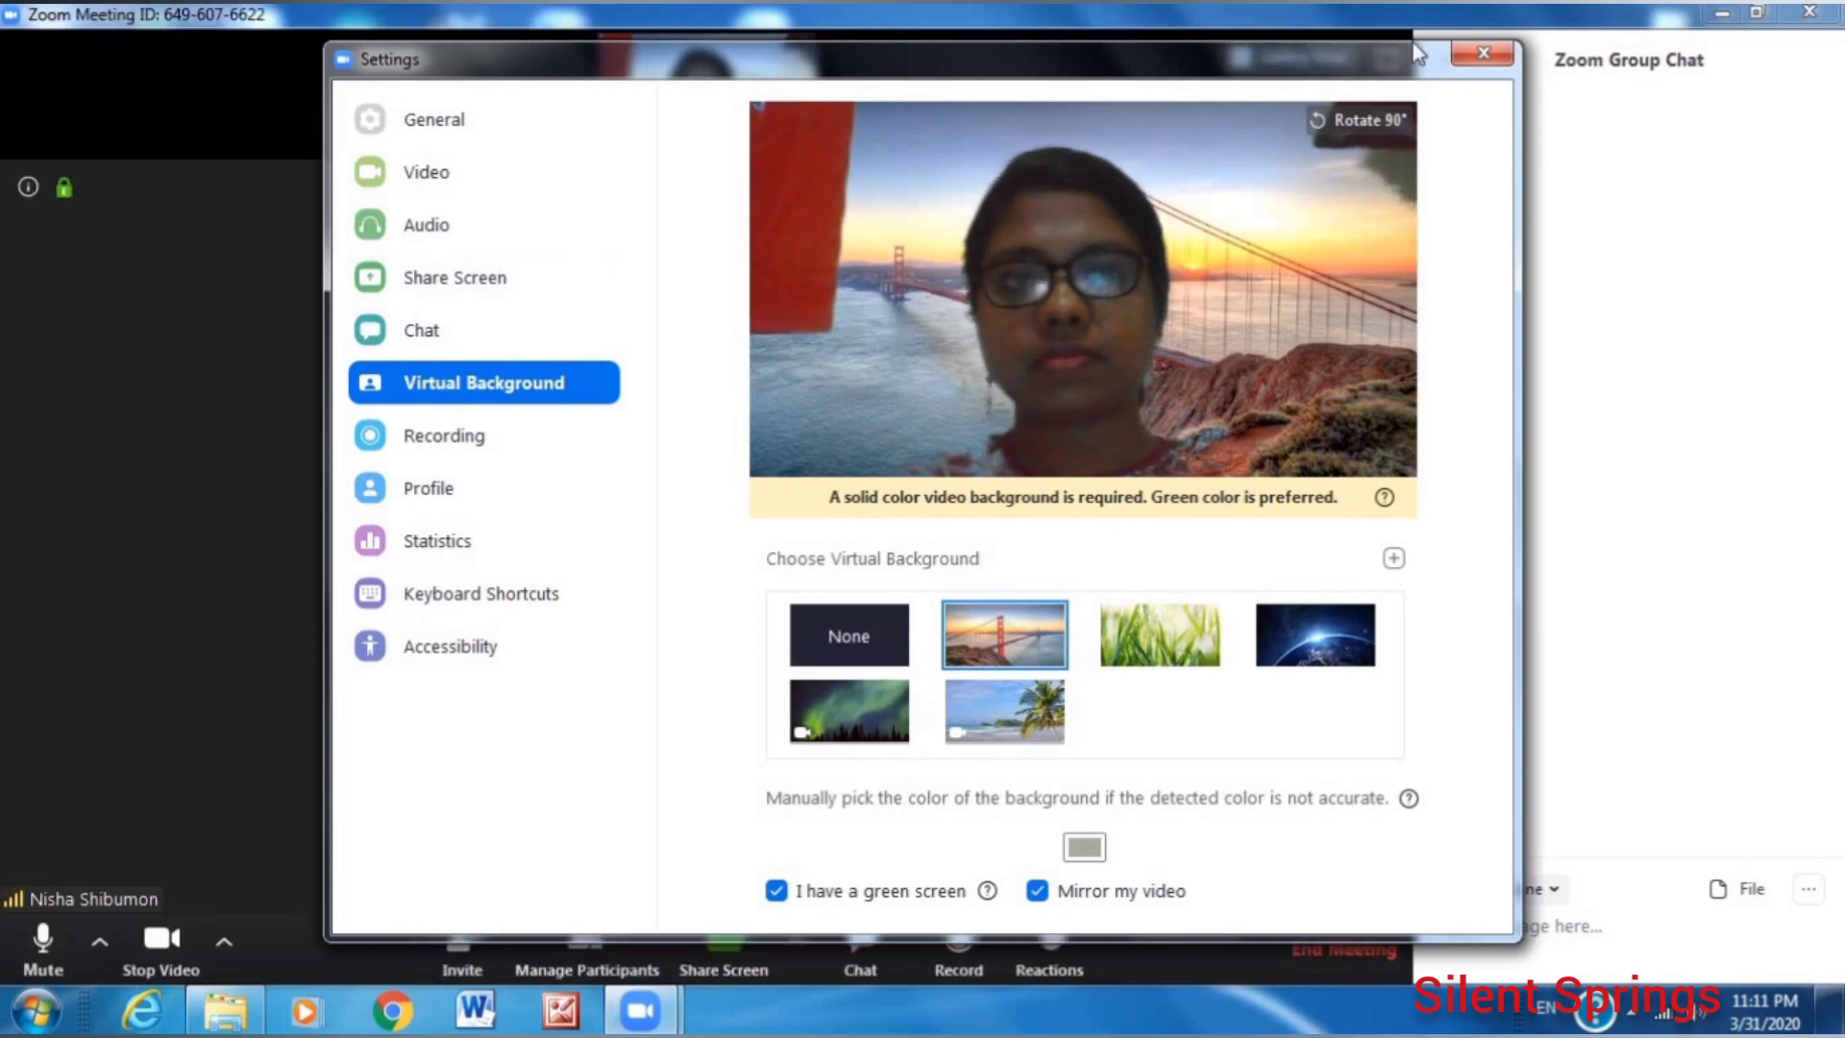
click(1484, 53)
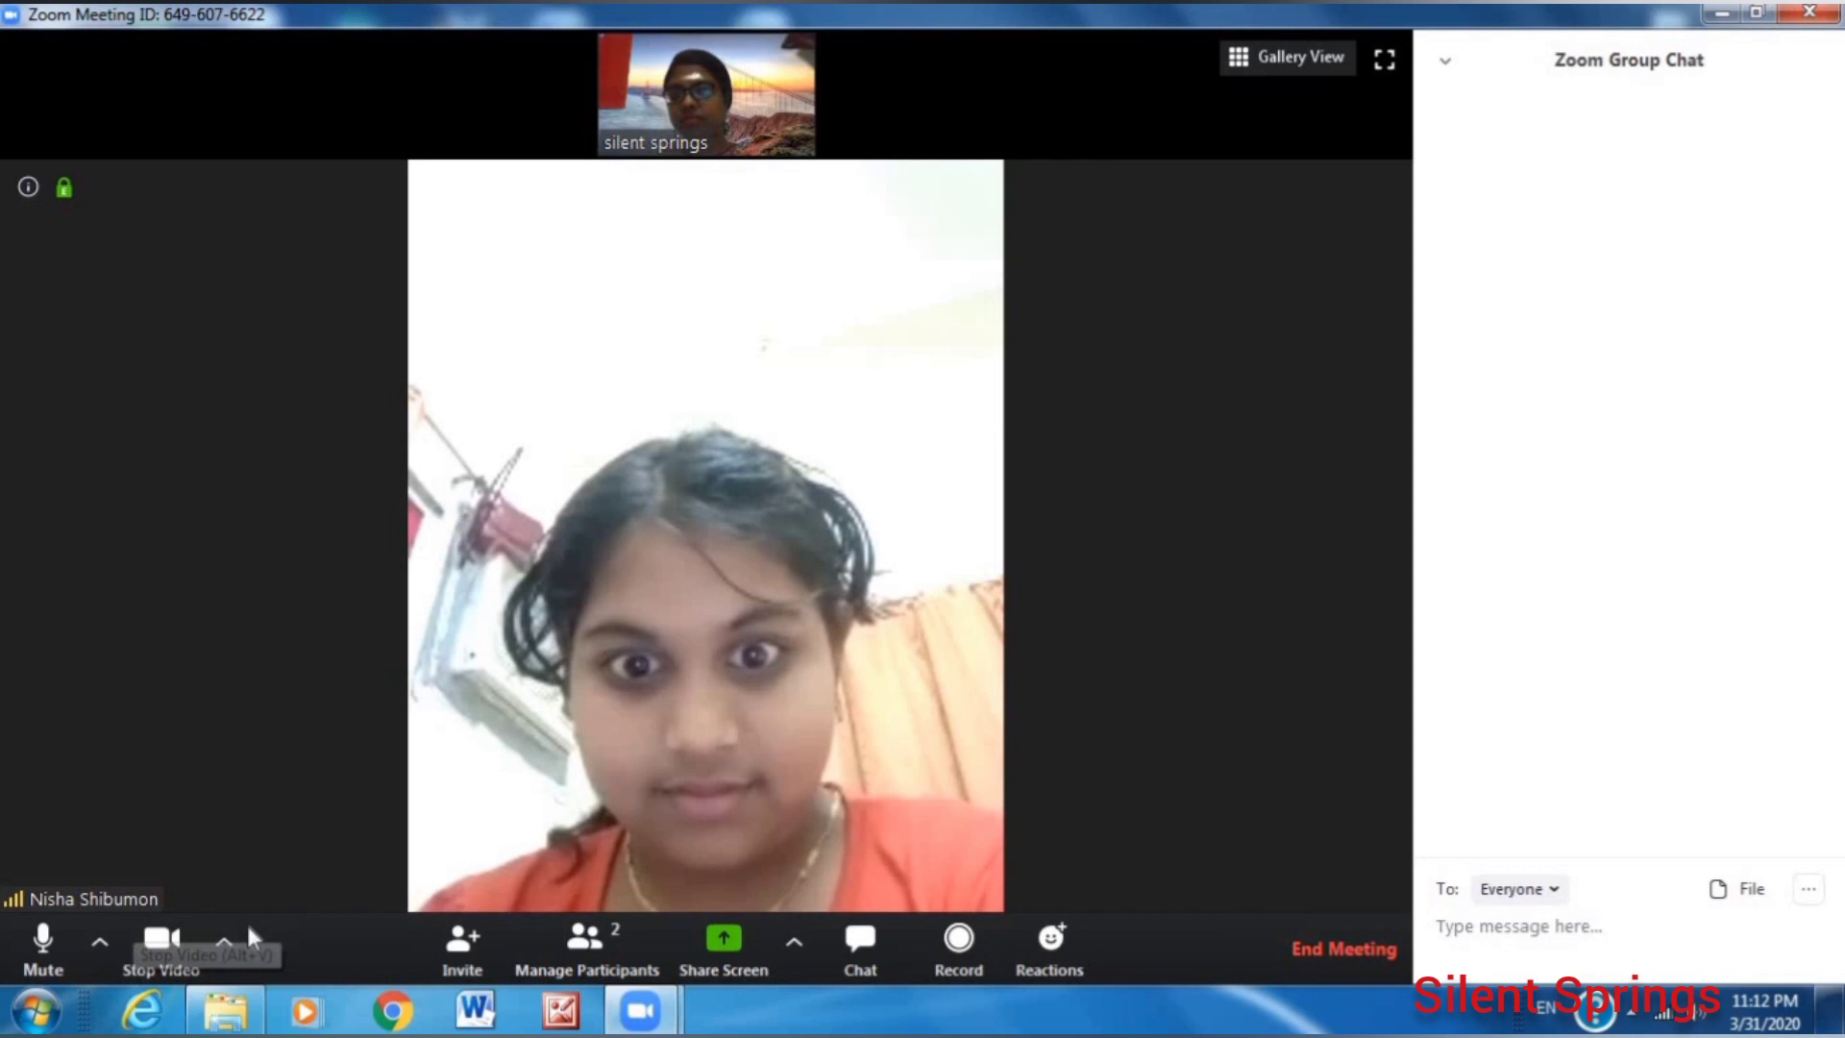
Look over the camera, audio, screen-sharing and chat panel options.
click(221, 943)
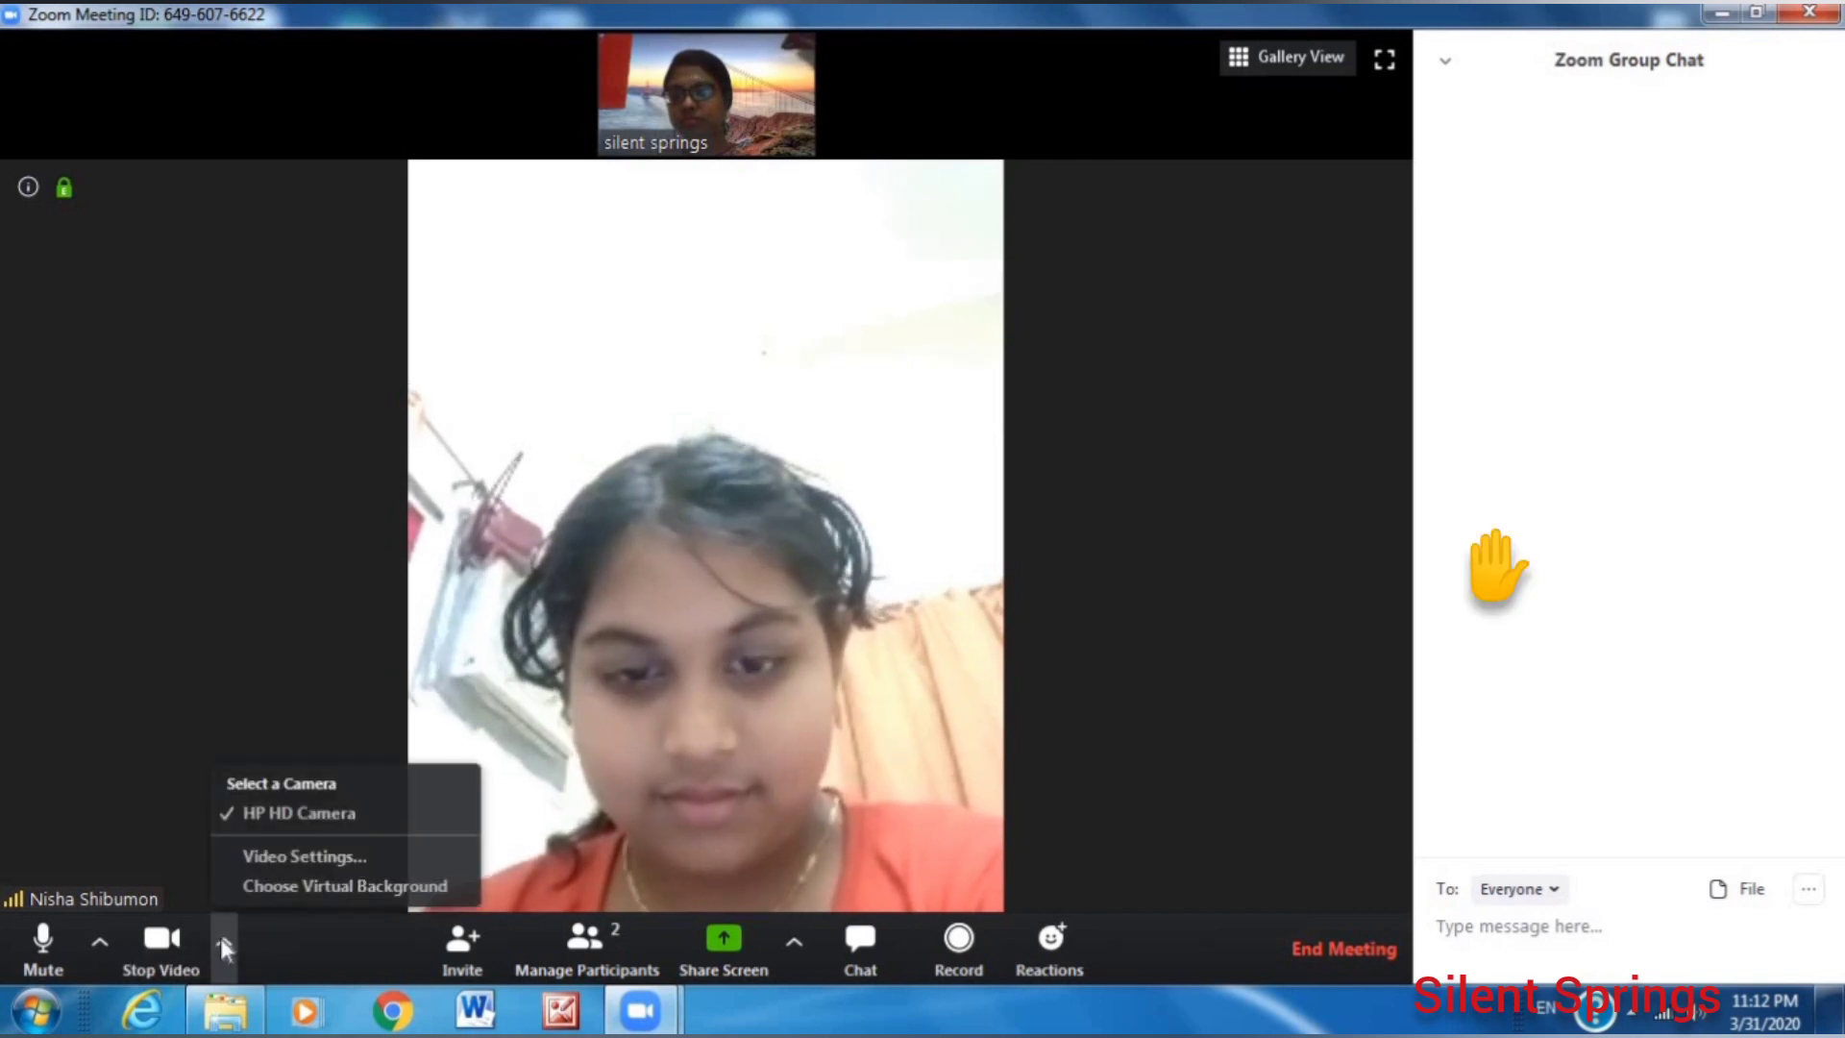
click(100, 942)
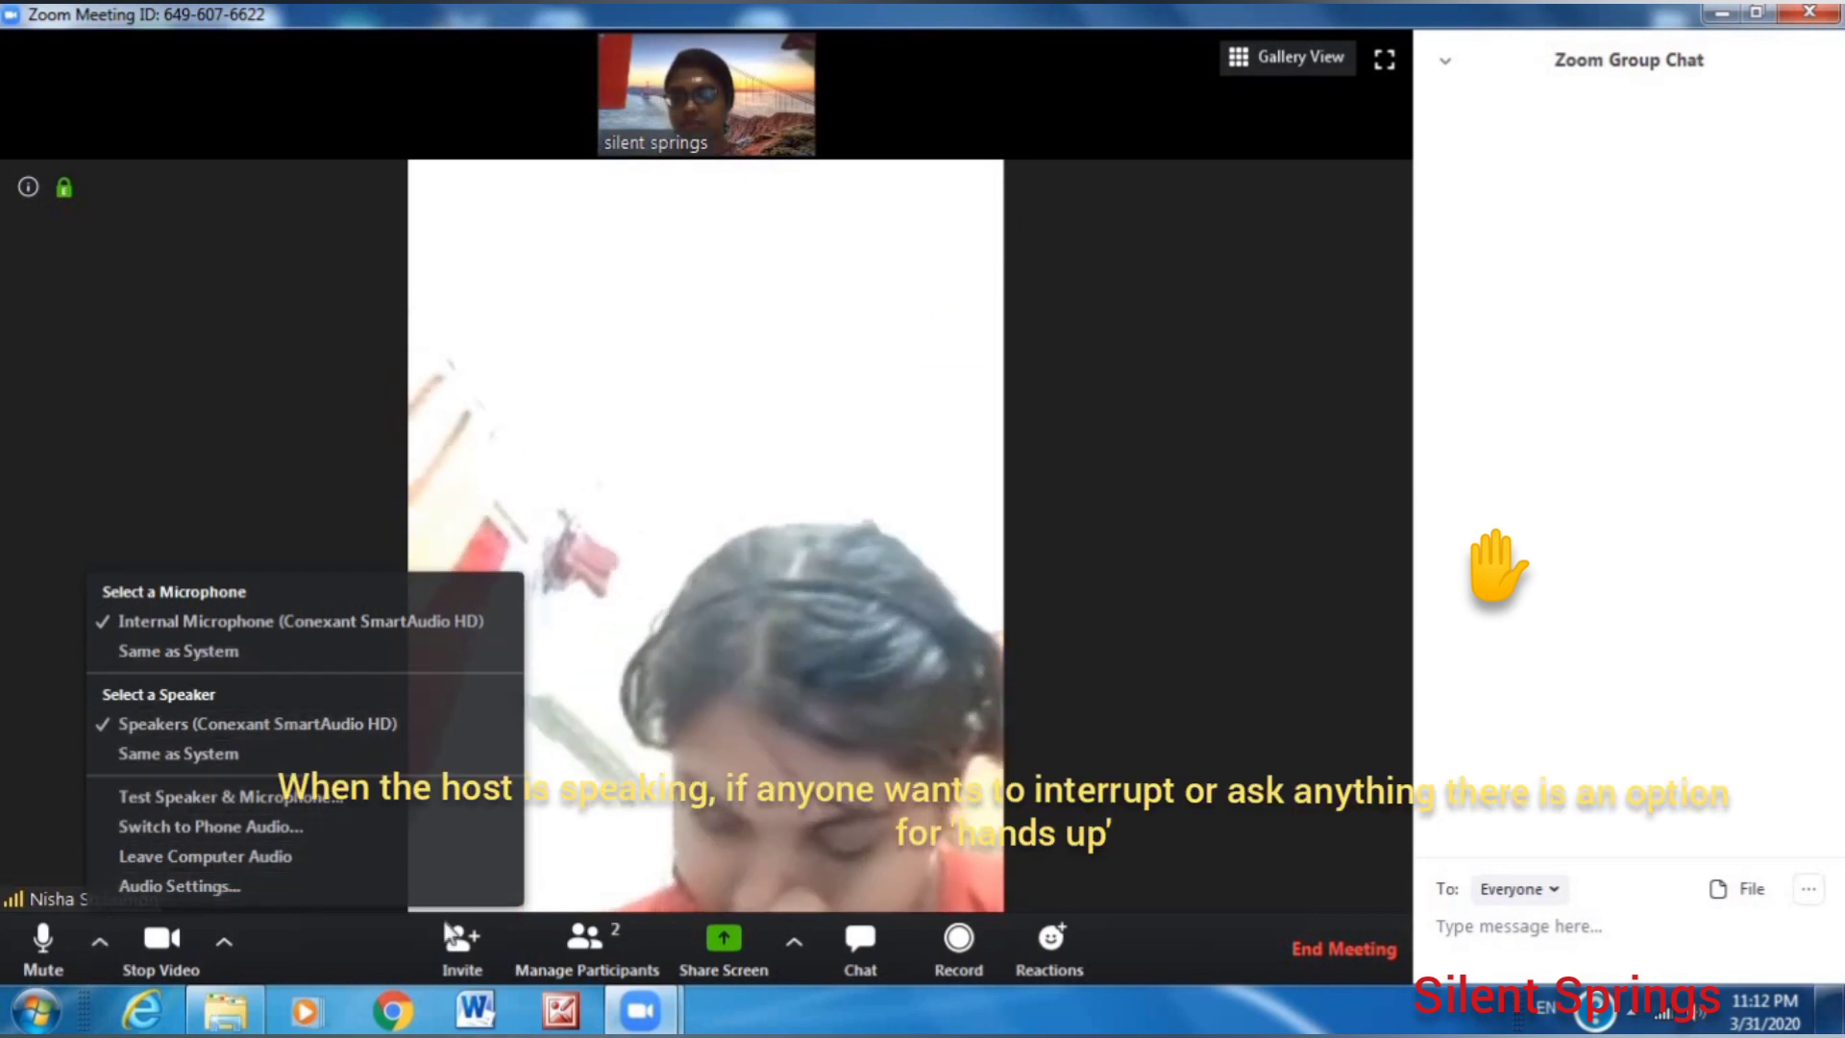
click(794, 946)
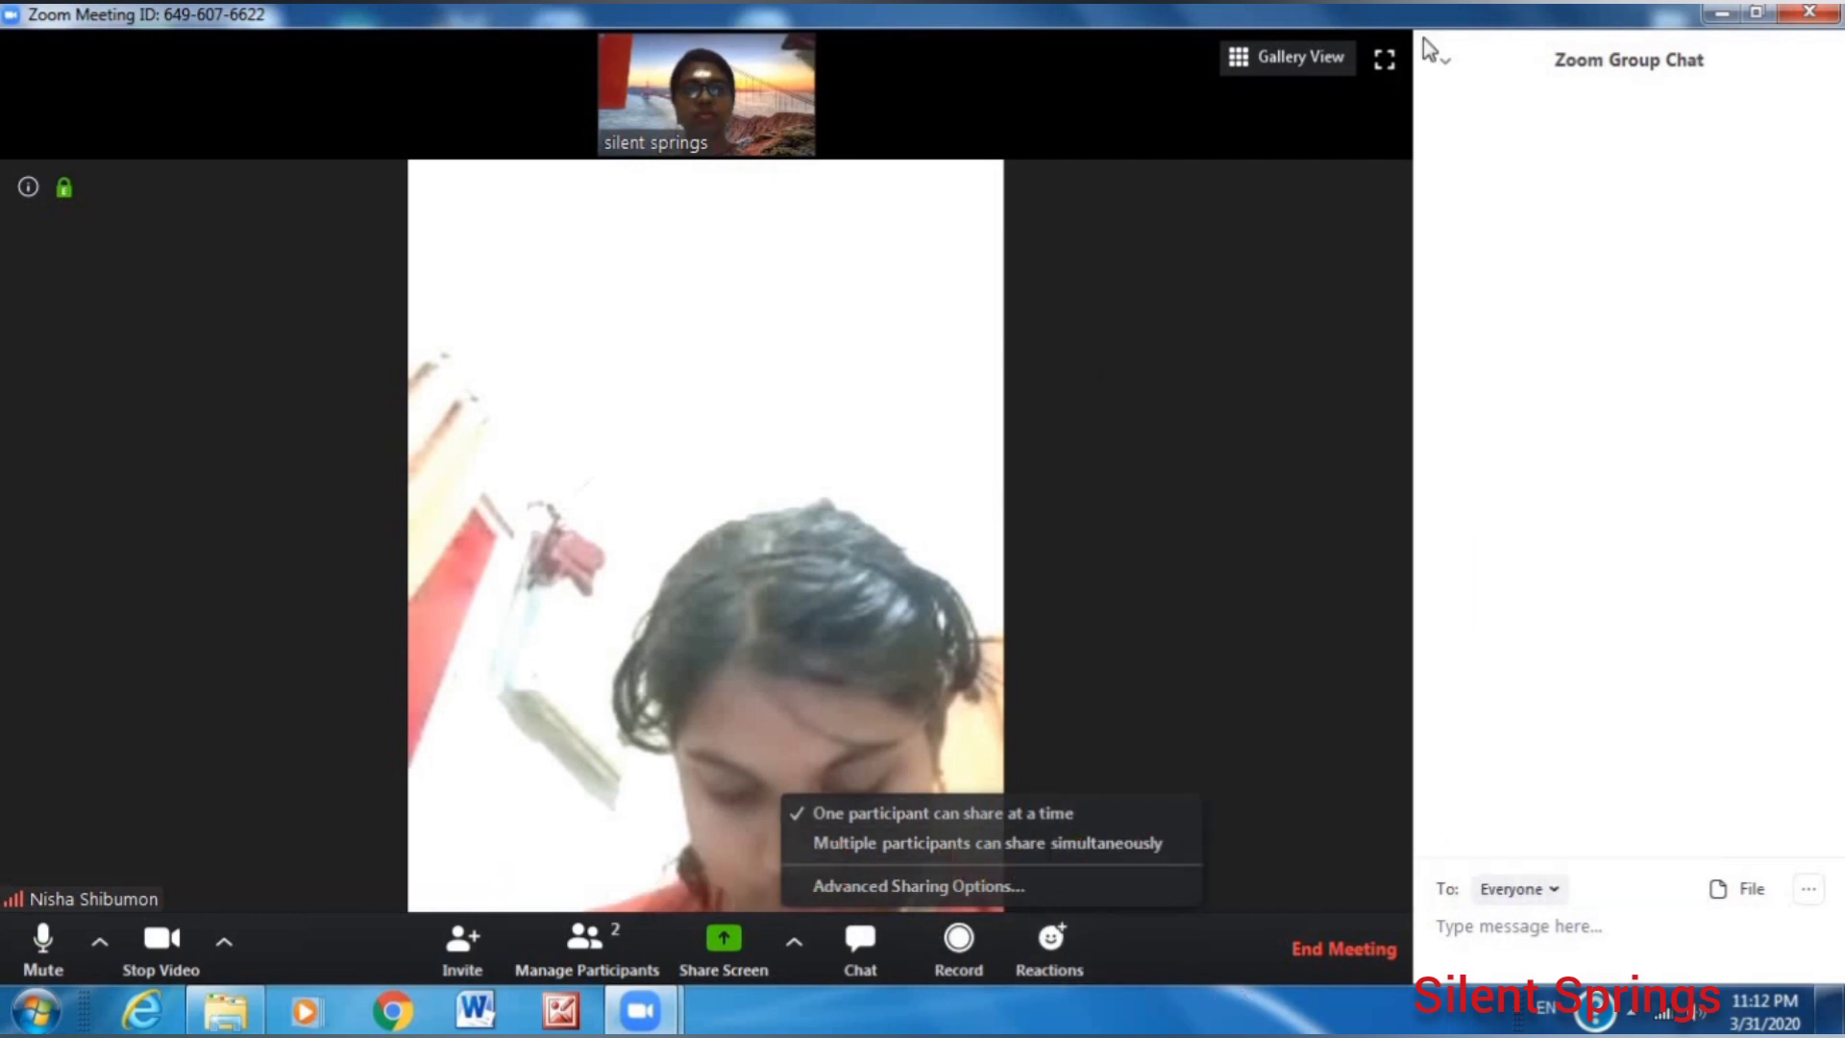
click(1443, 59)
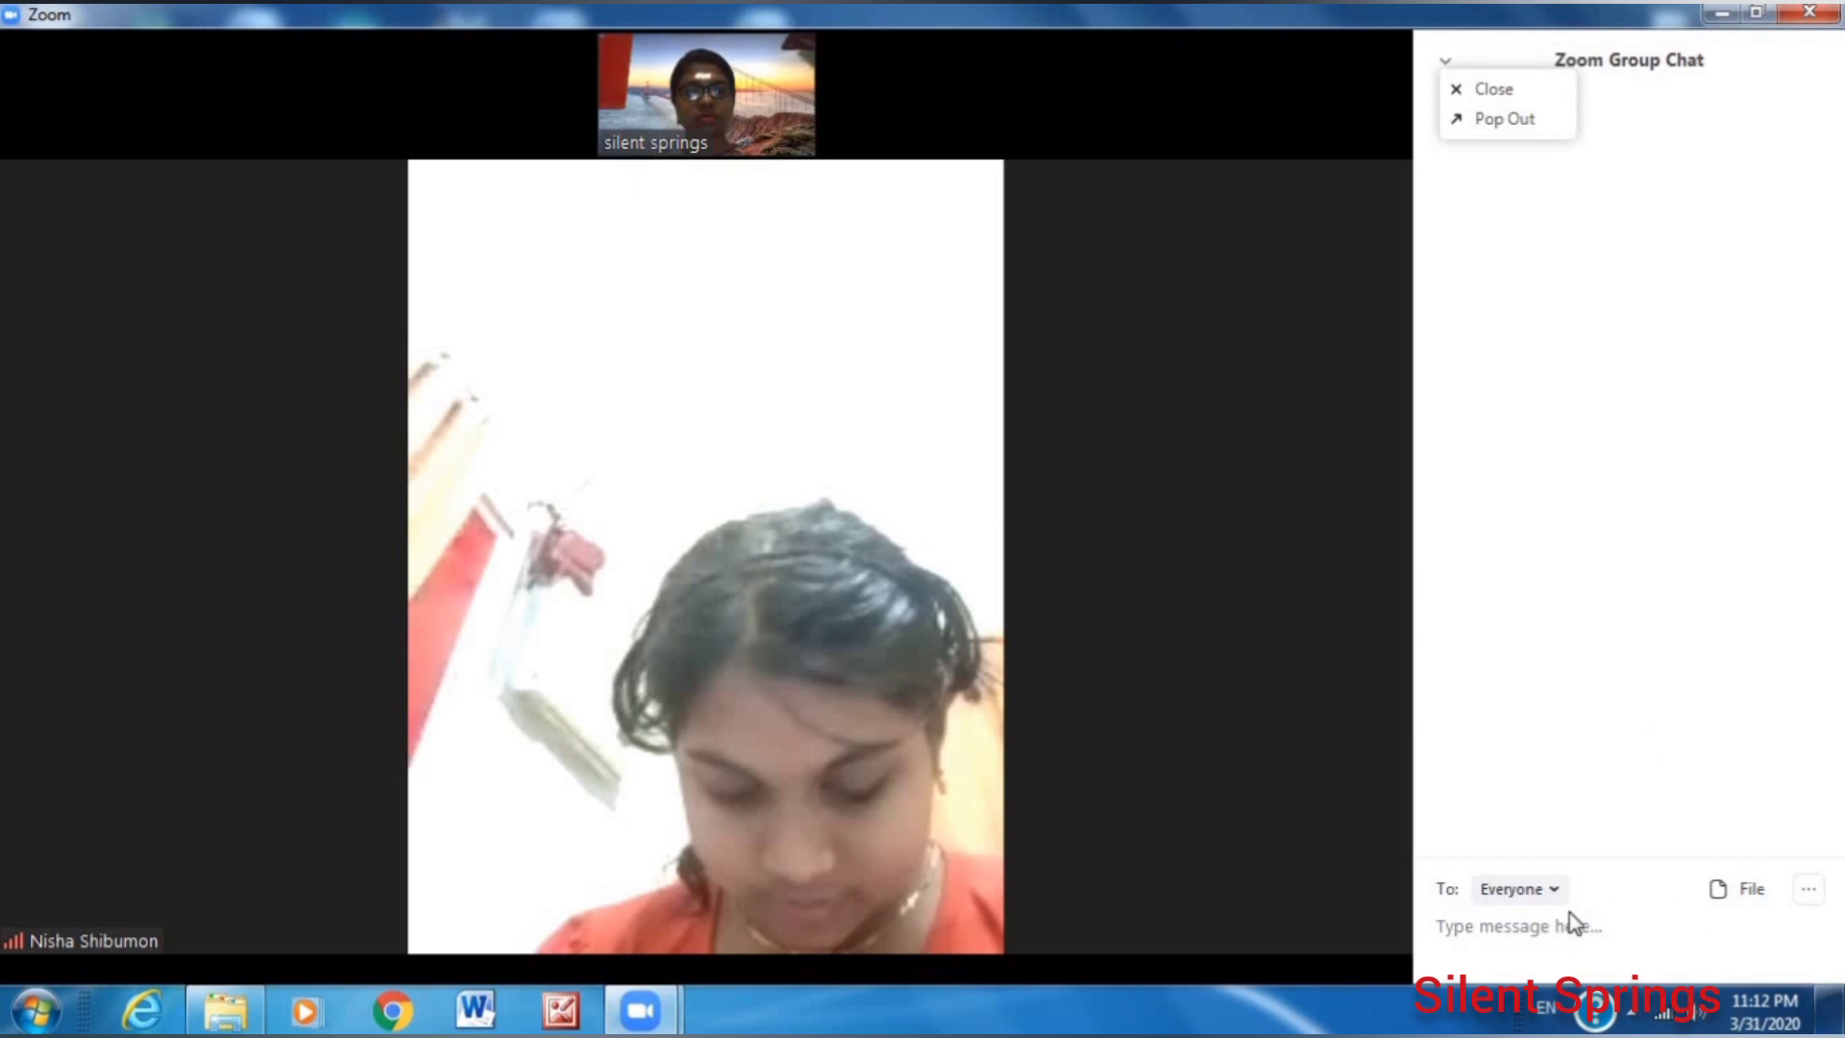
Send 'helo' to Everyone in the group chat and glance at the file-sharing sources.
click(1549, 892)
click(1549, 892)
click(1549, 892)
click(1551, 890)
click(1549, 937)
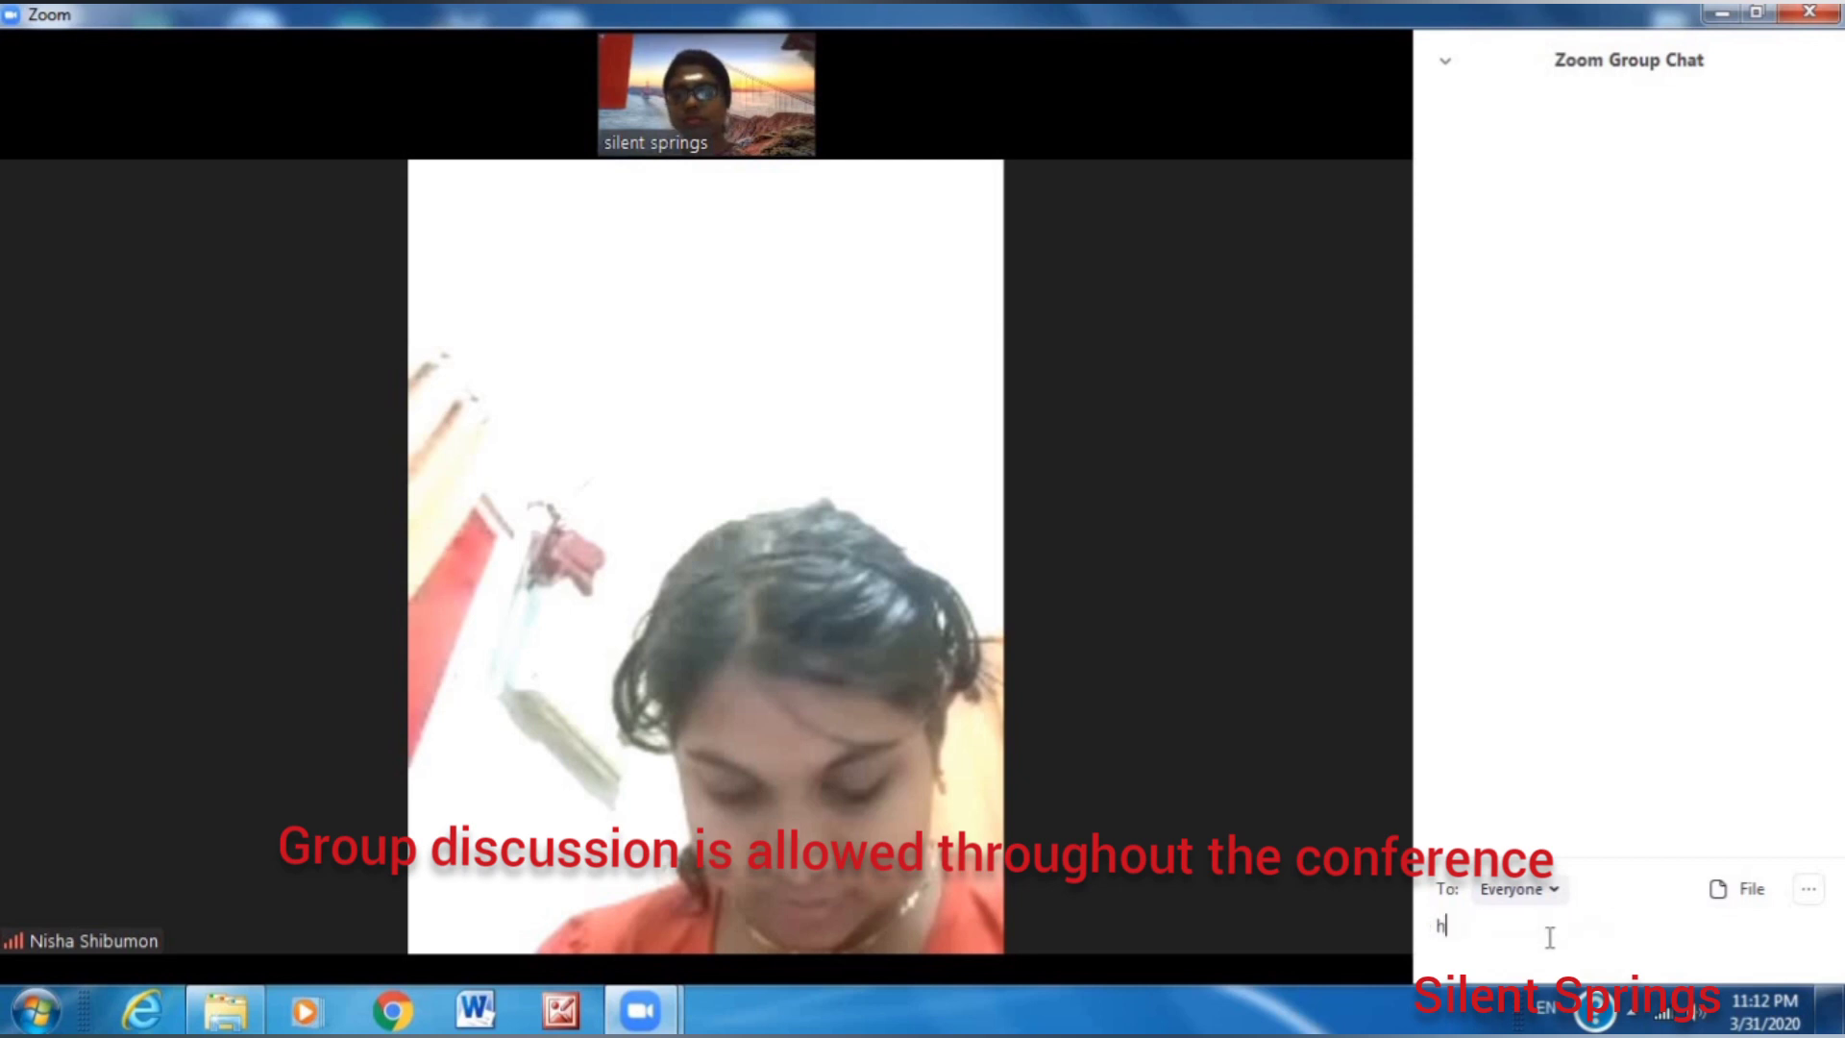
text(helo)
key(Return)
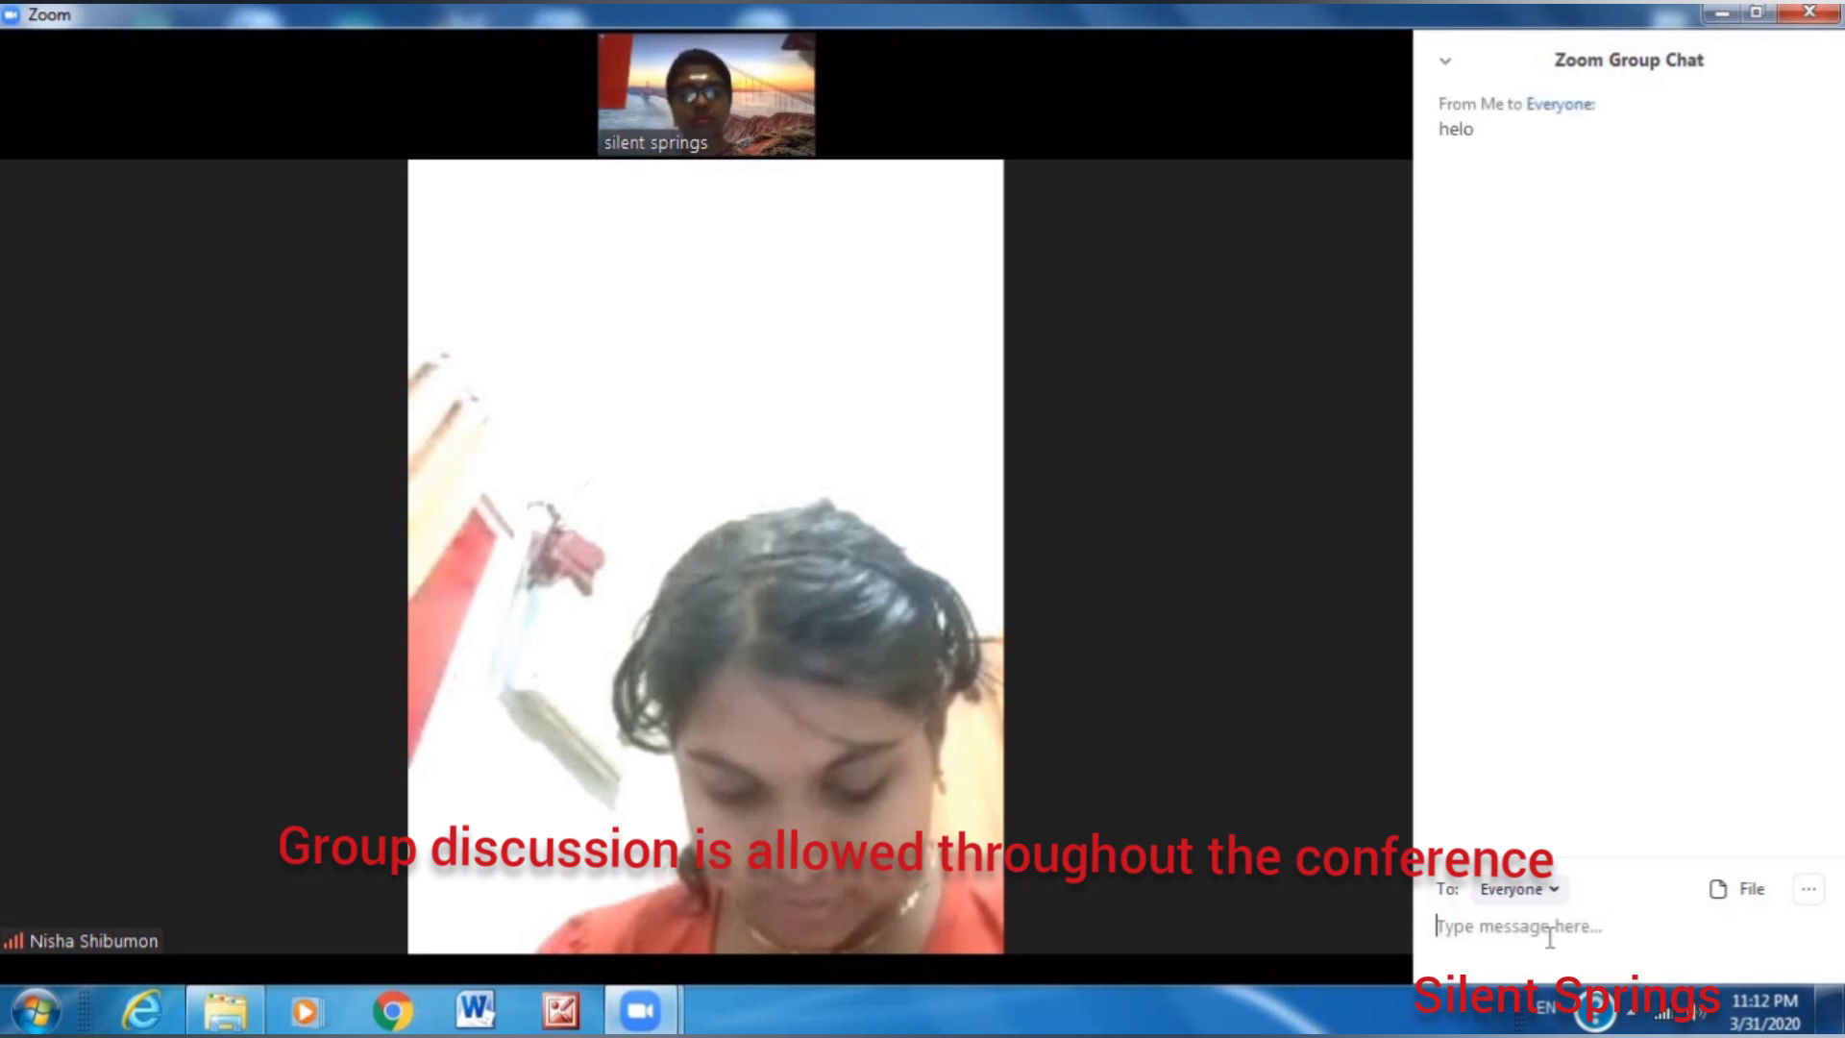
click(1718, 891)
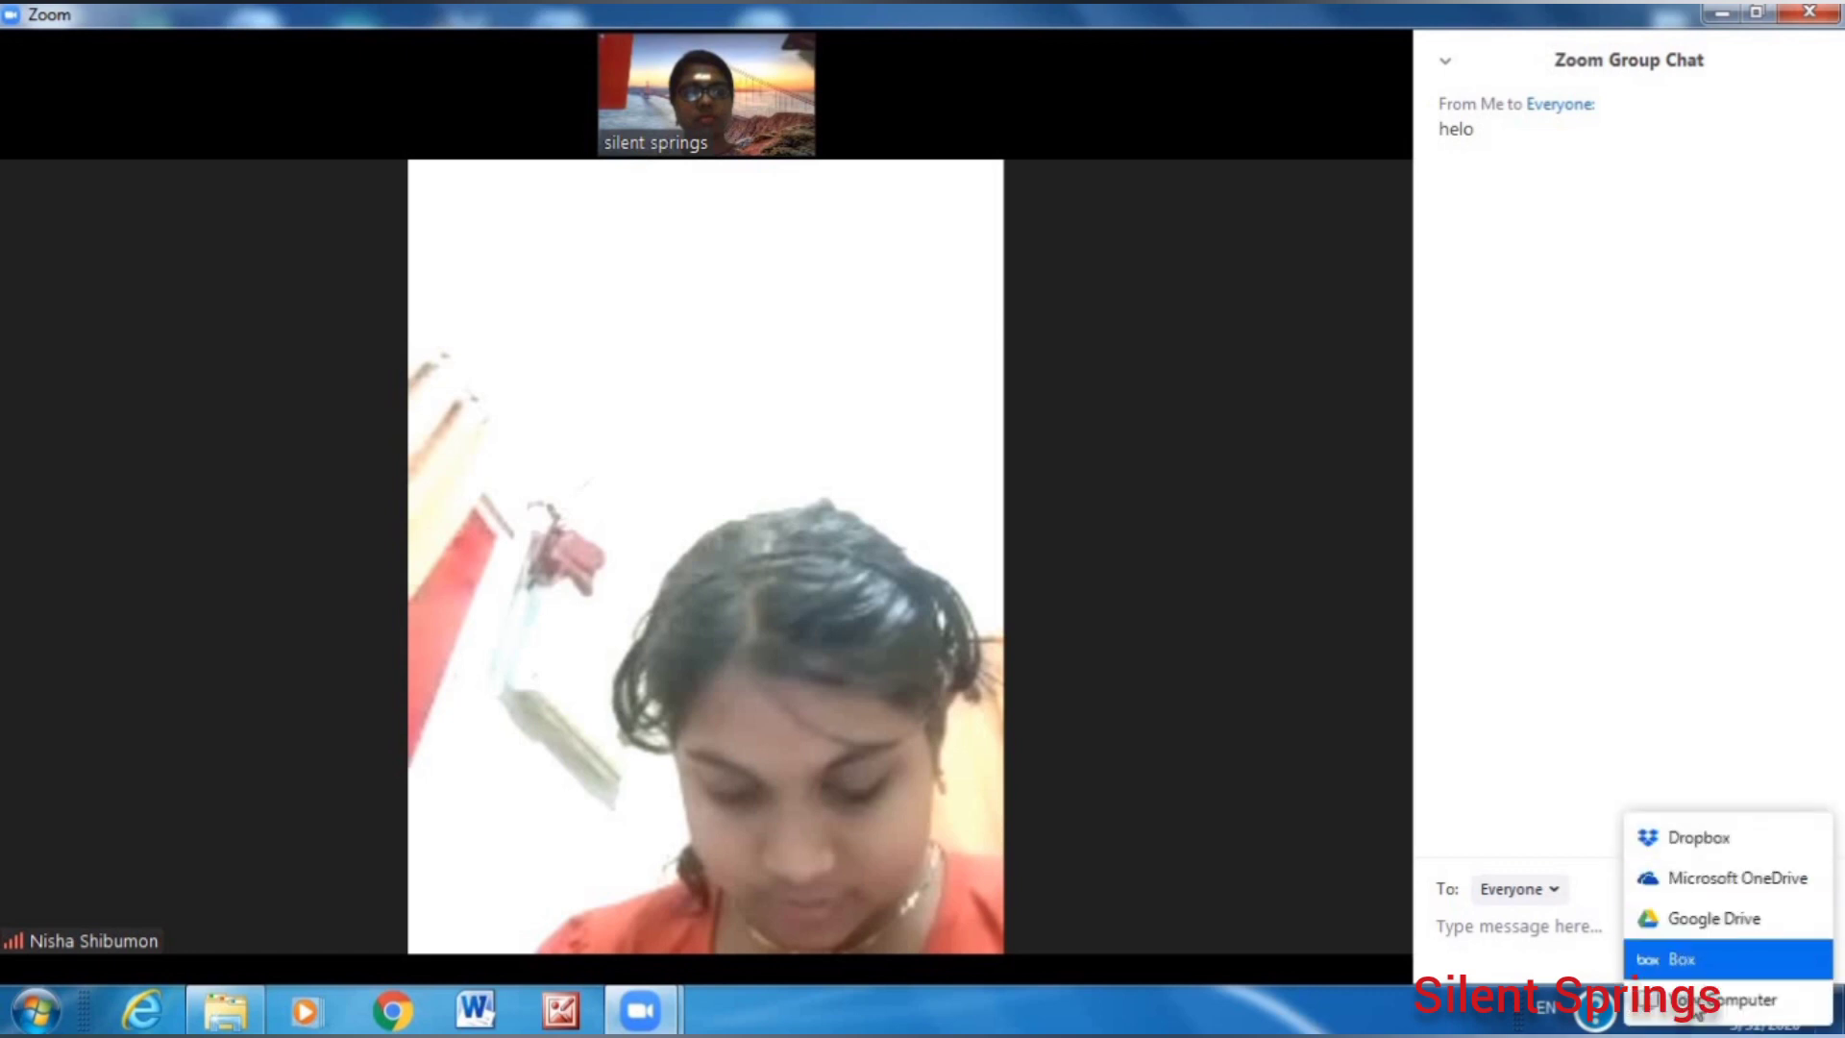
click(1690, 673)
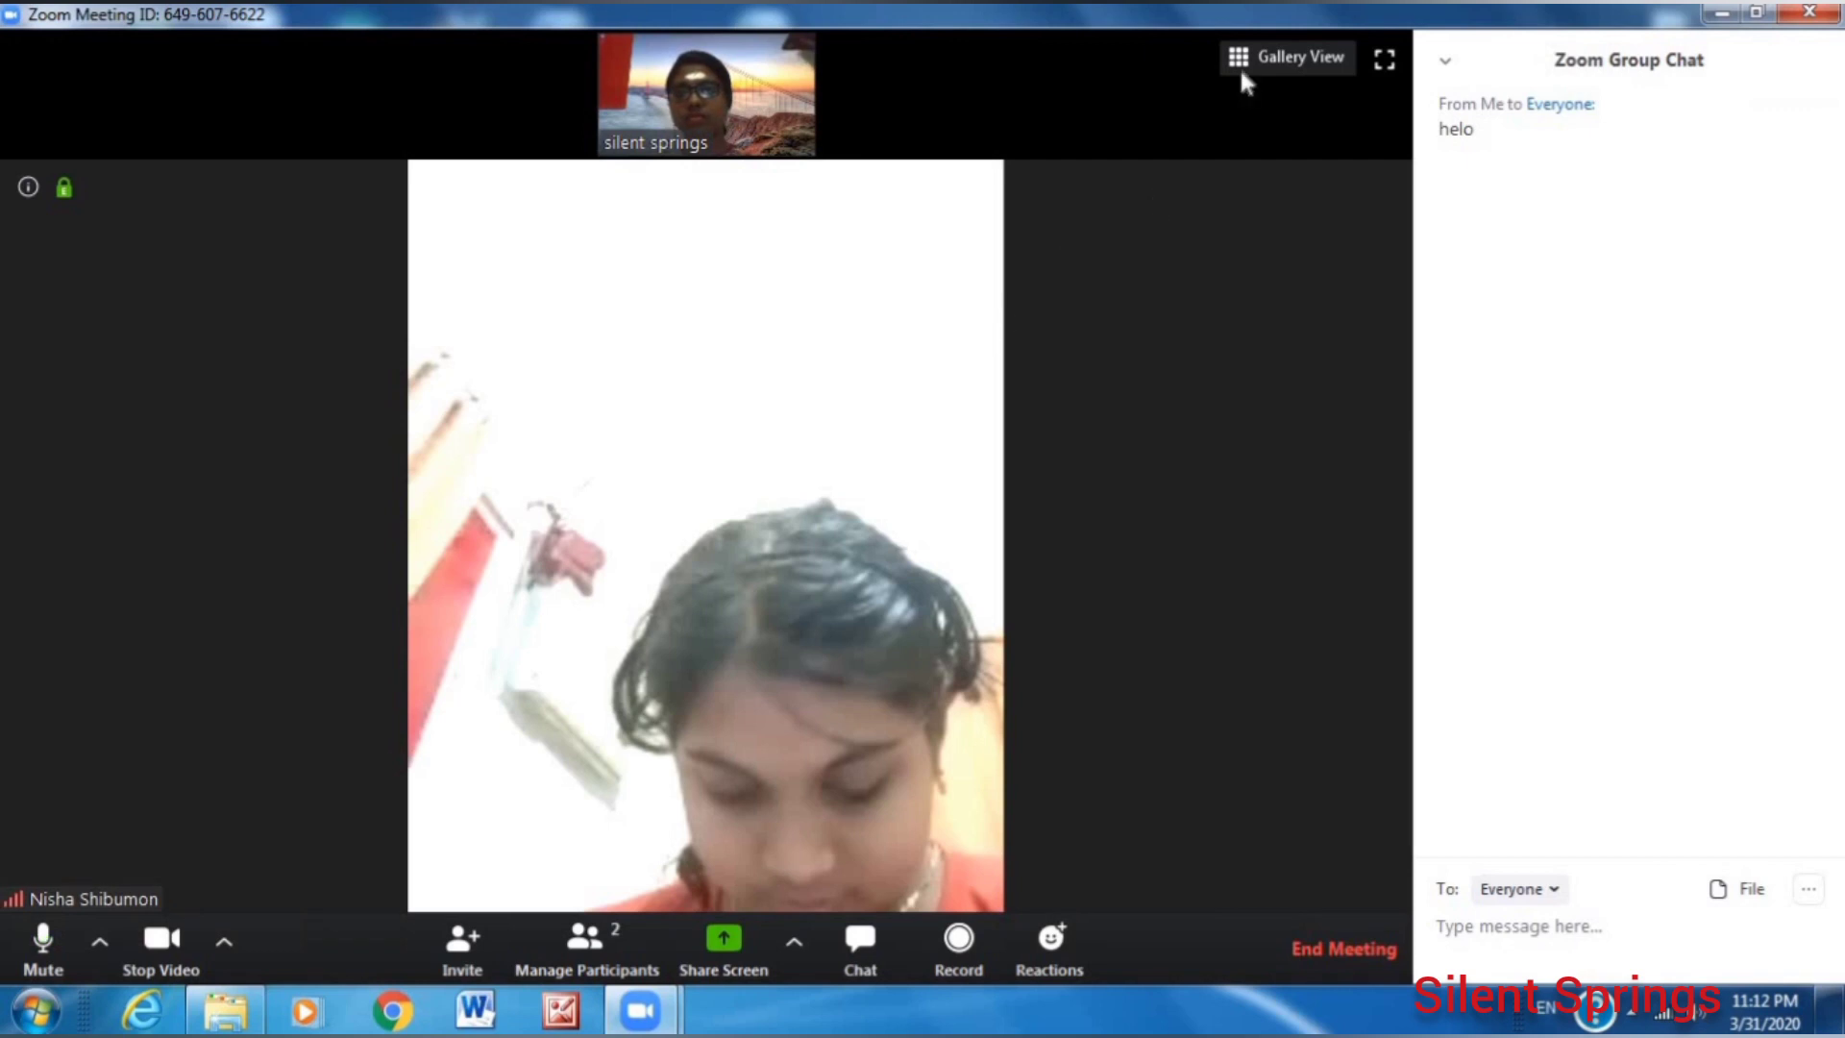
Switch to Gallery View to see both participants, then return to Speaker View.
click(1239, 66)
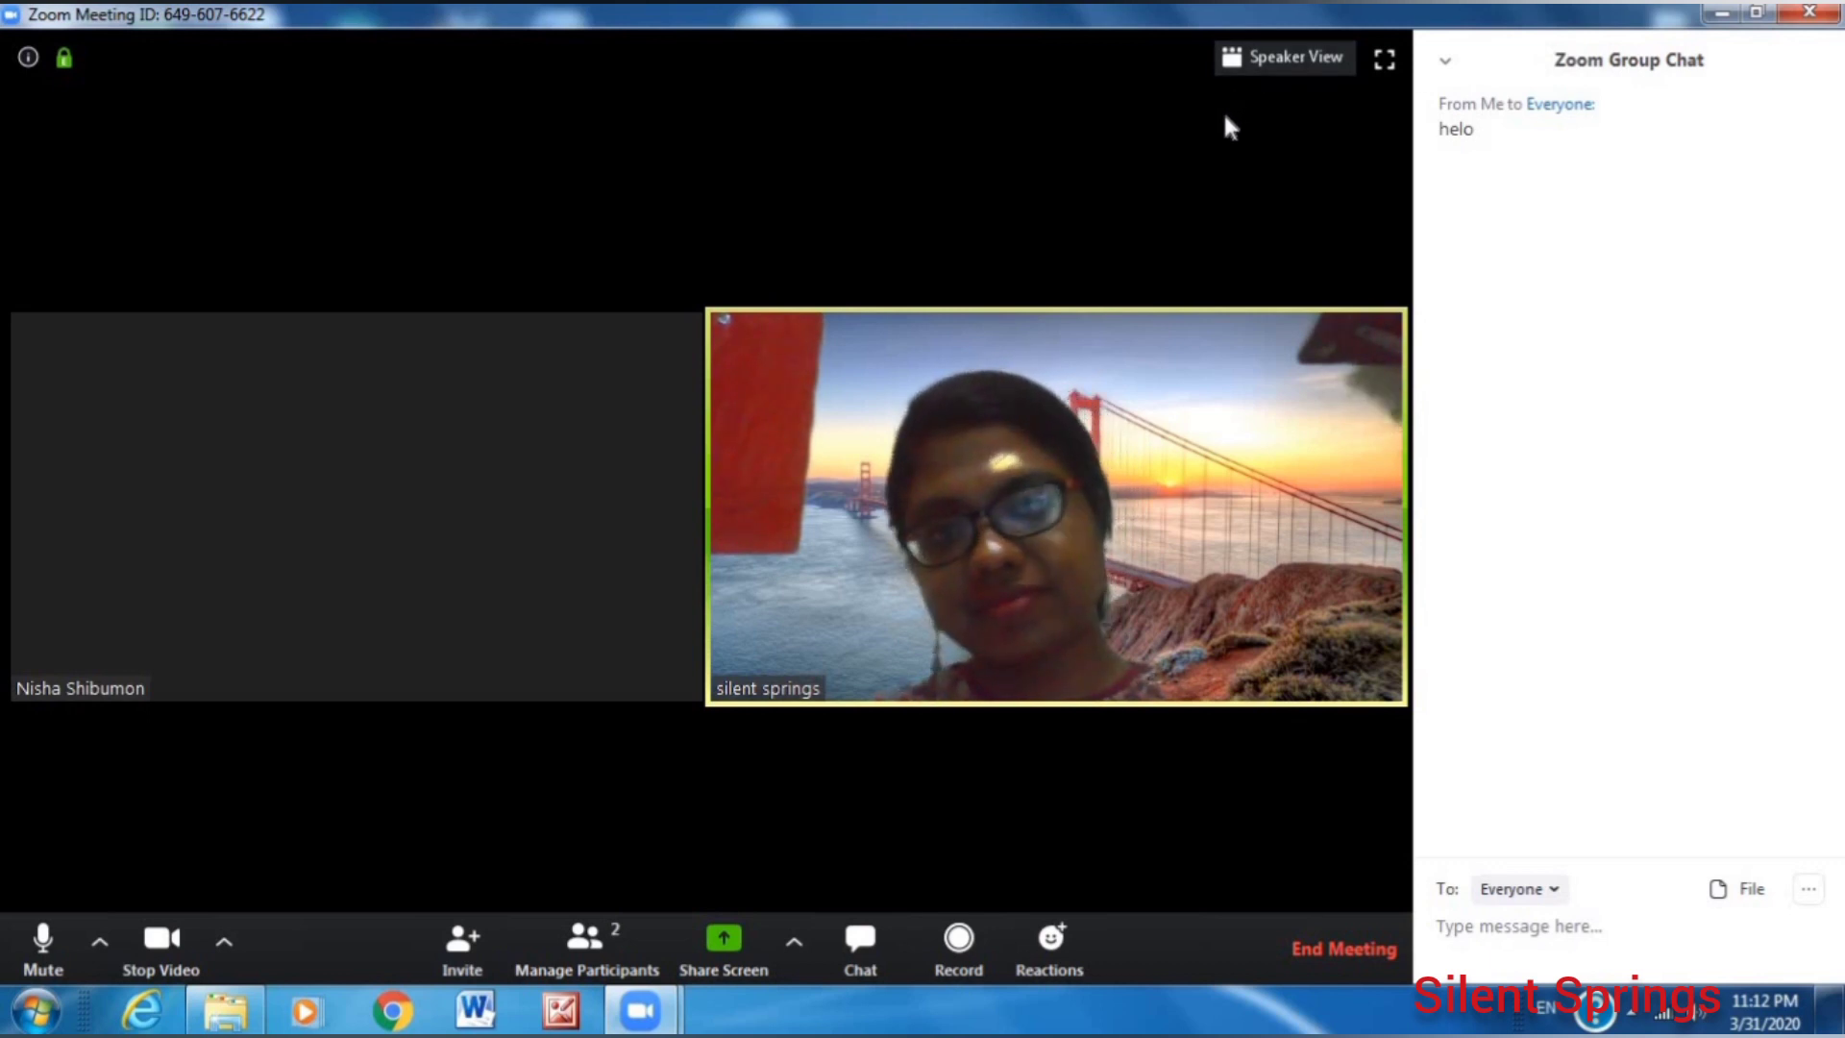
click(1290, 55)
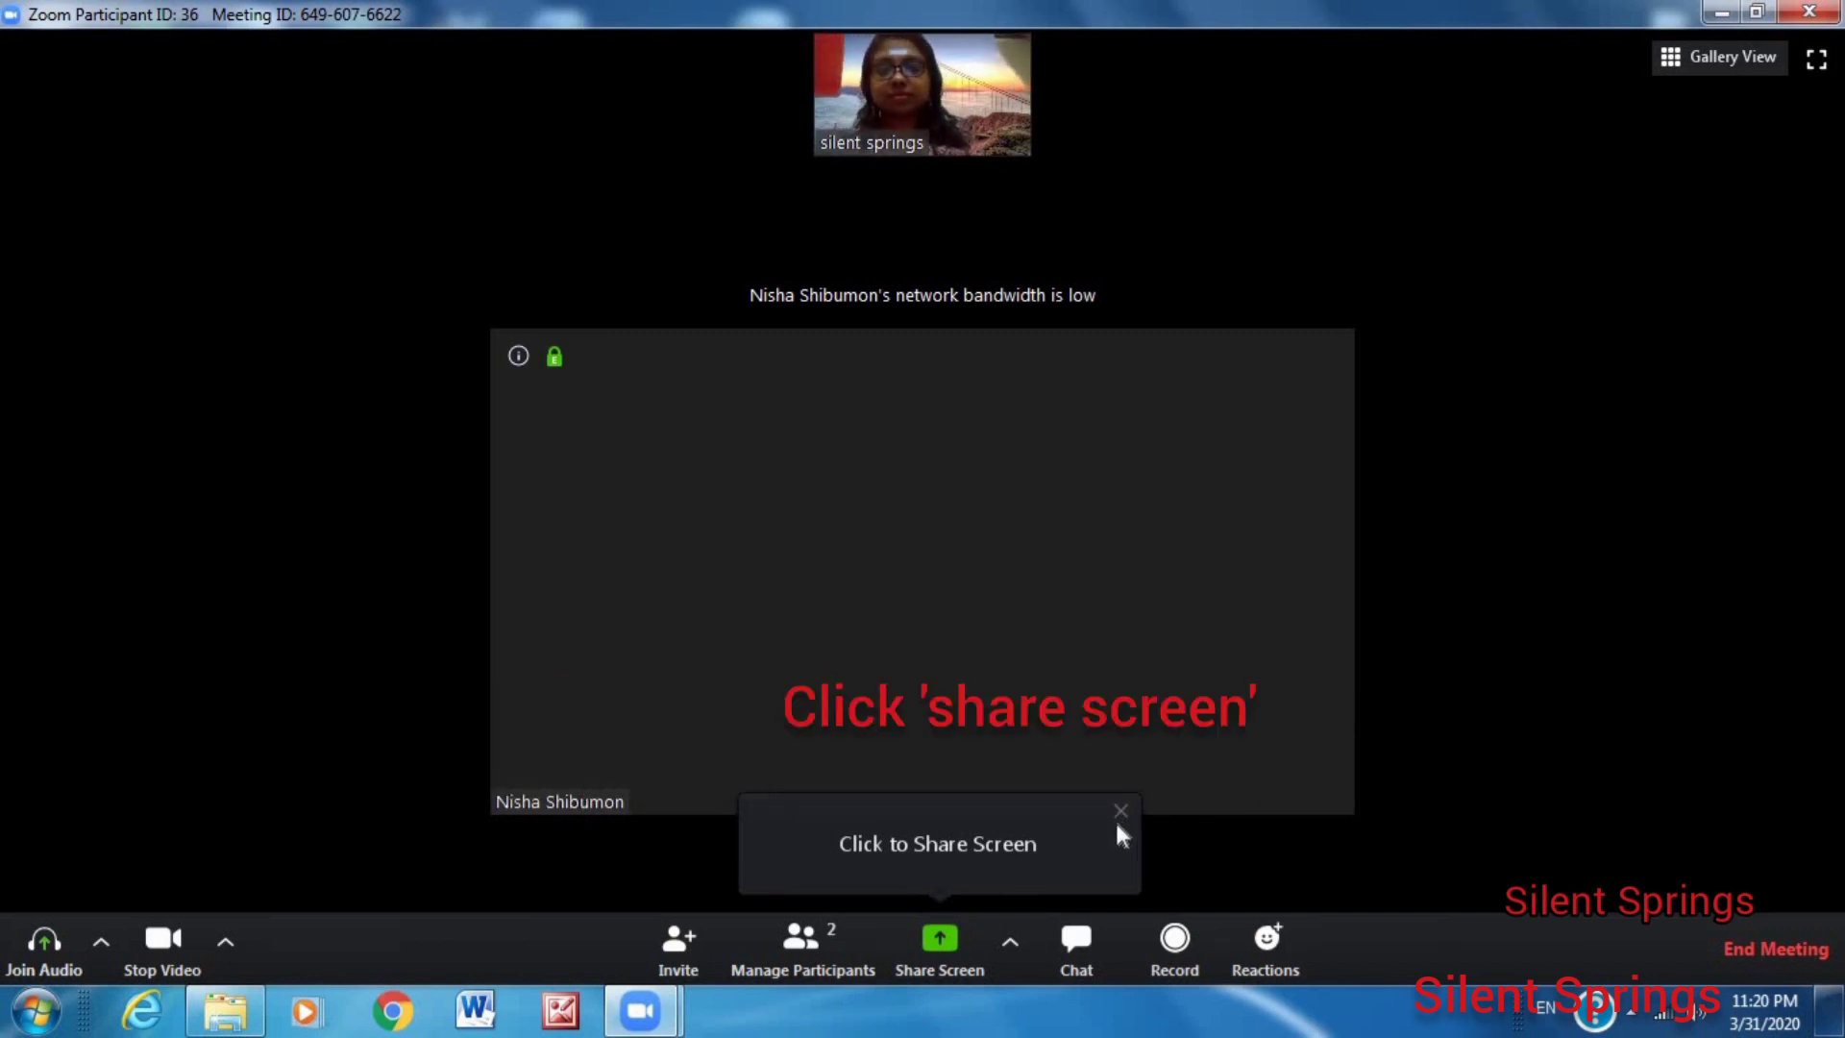
Share a Whiteboard, add a text box and handwrite Science on the board.
click(948, 950)
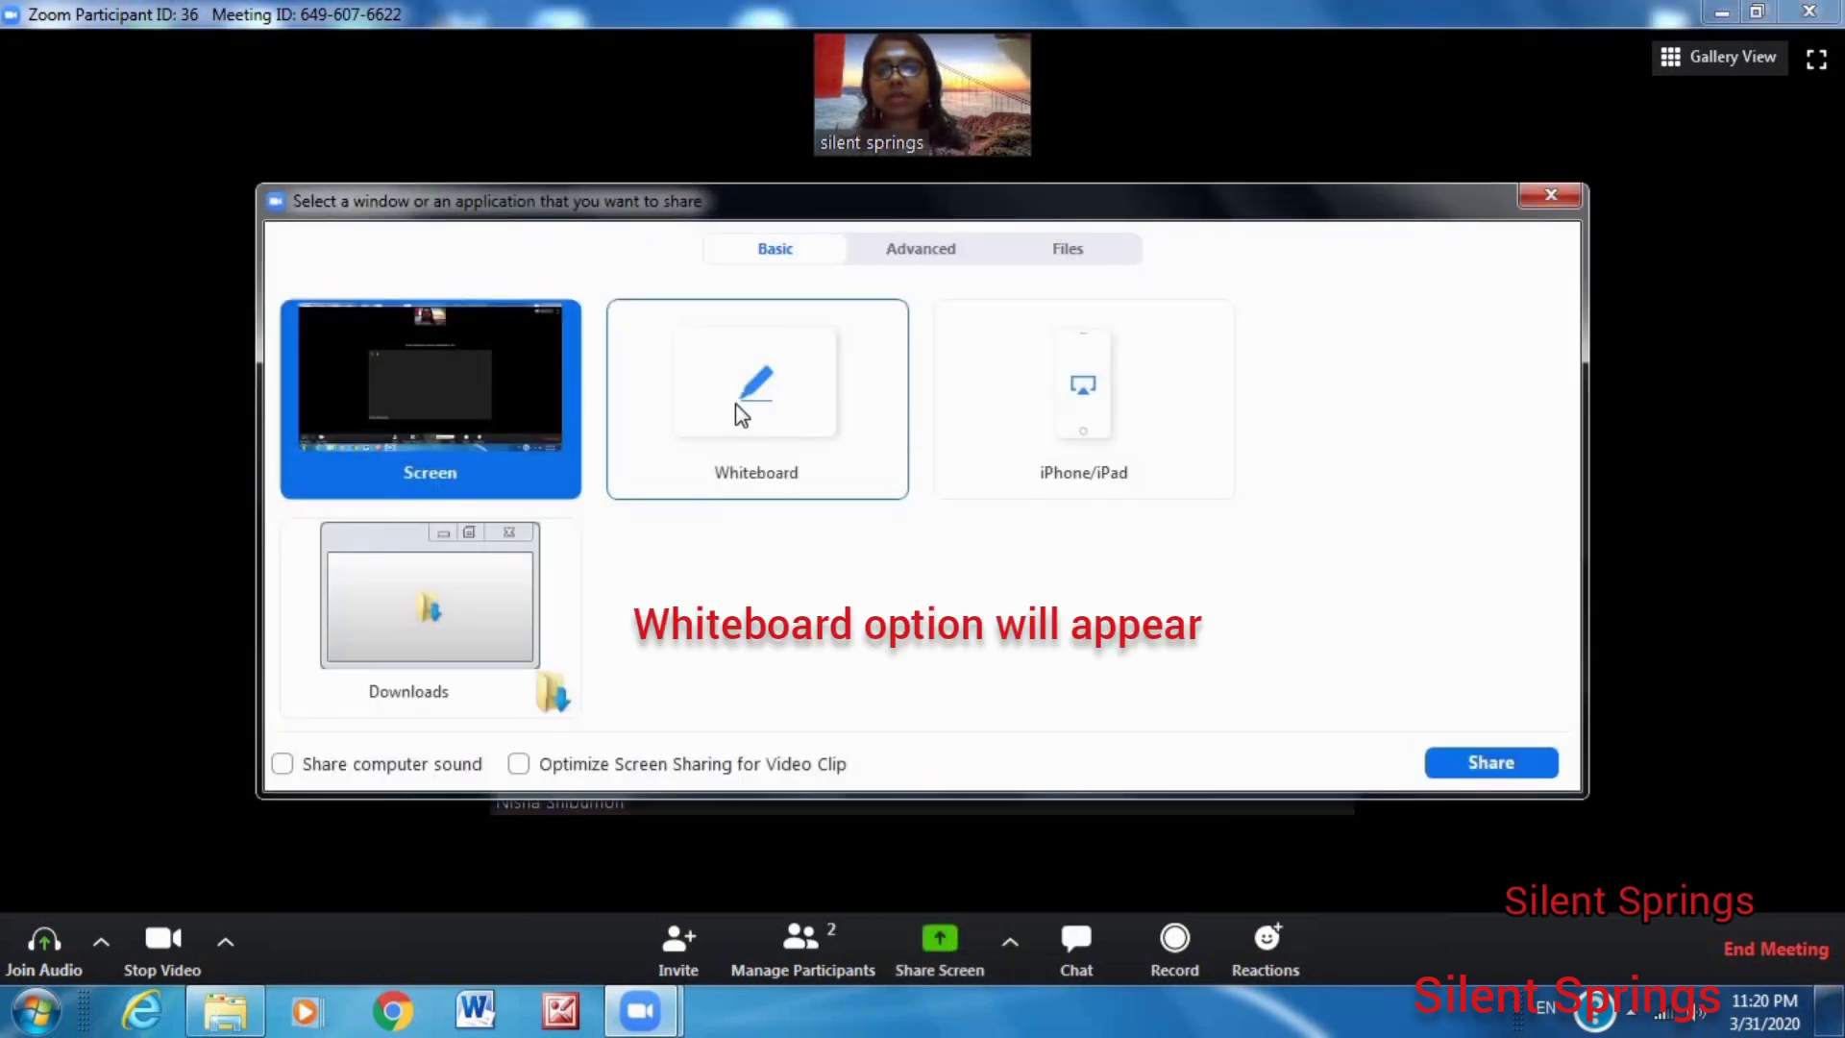
click(748, 396)
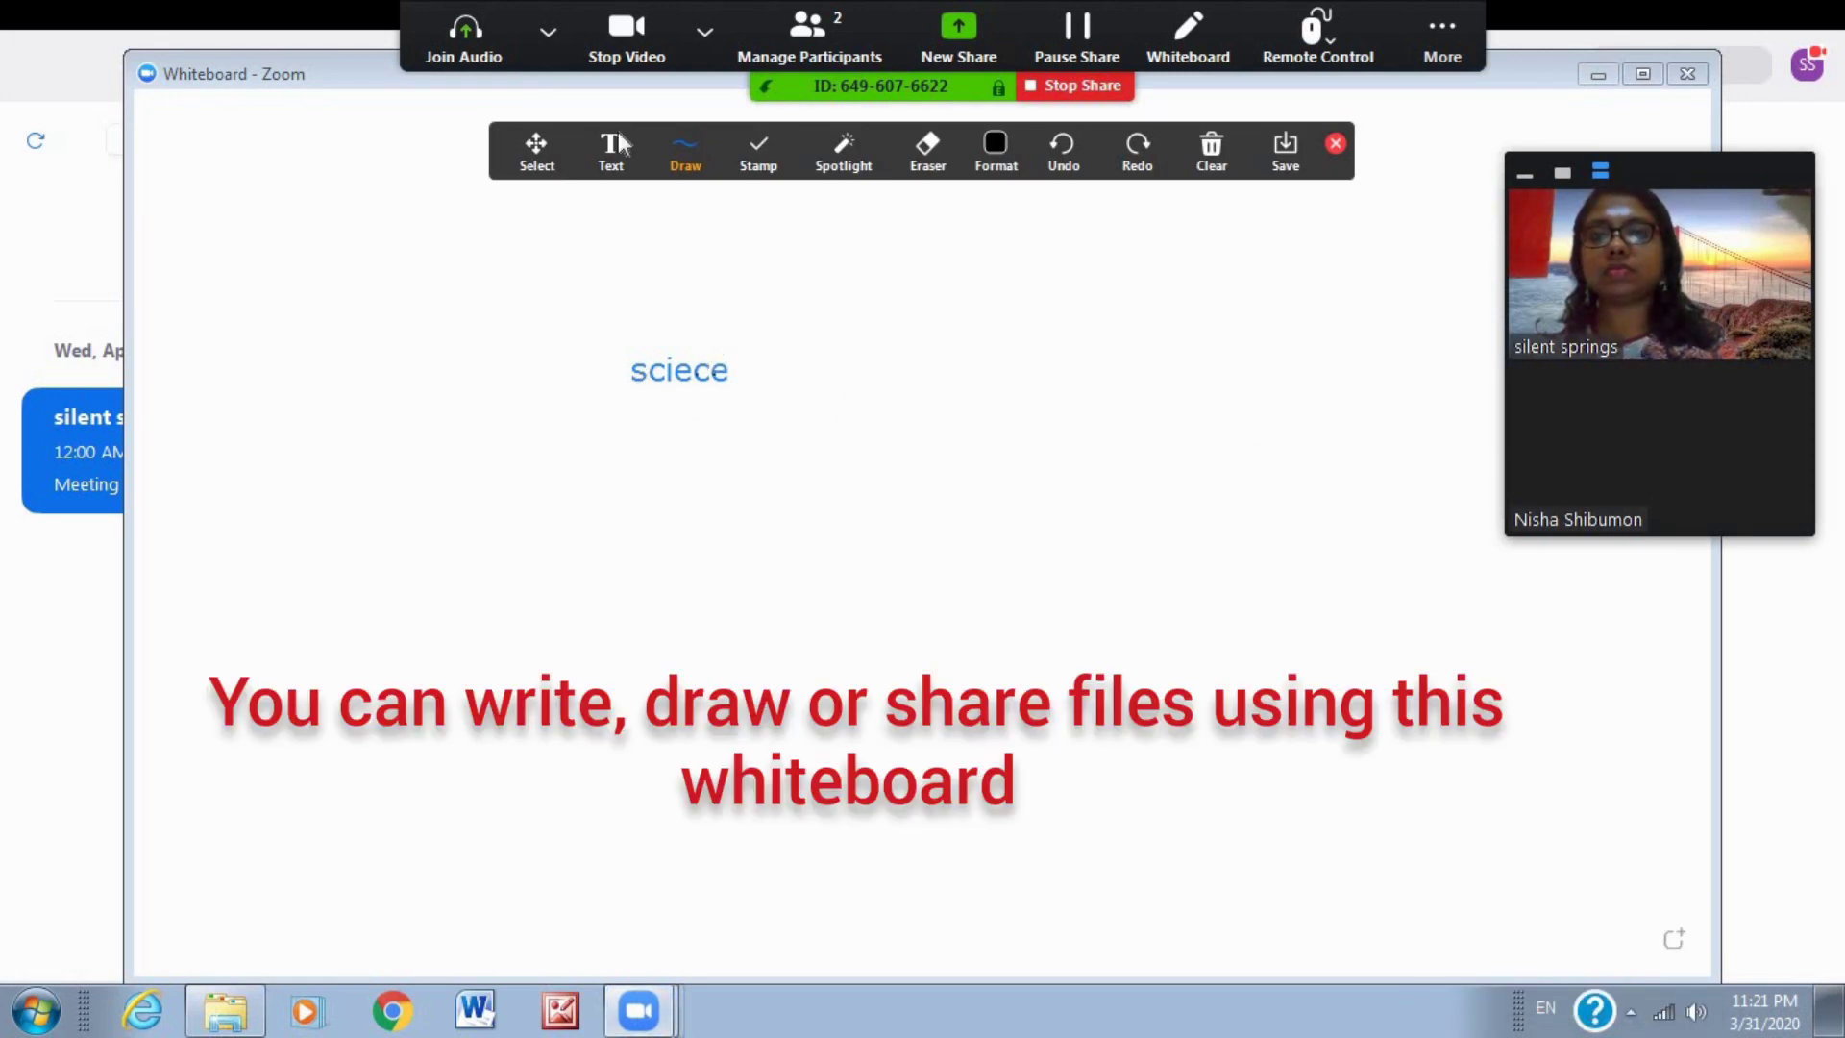
click(619, 146)
click(680, 512)
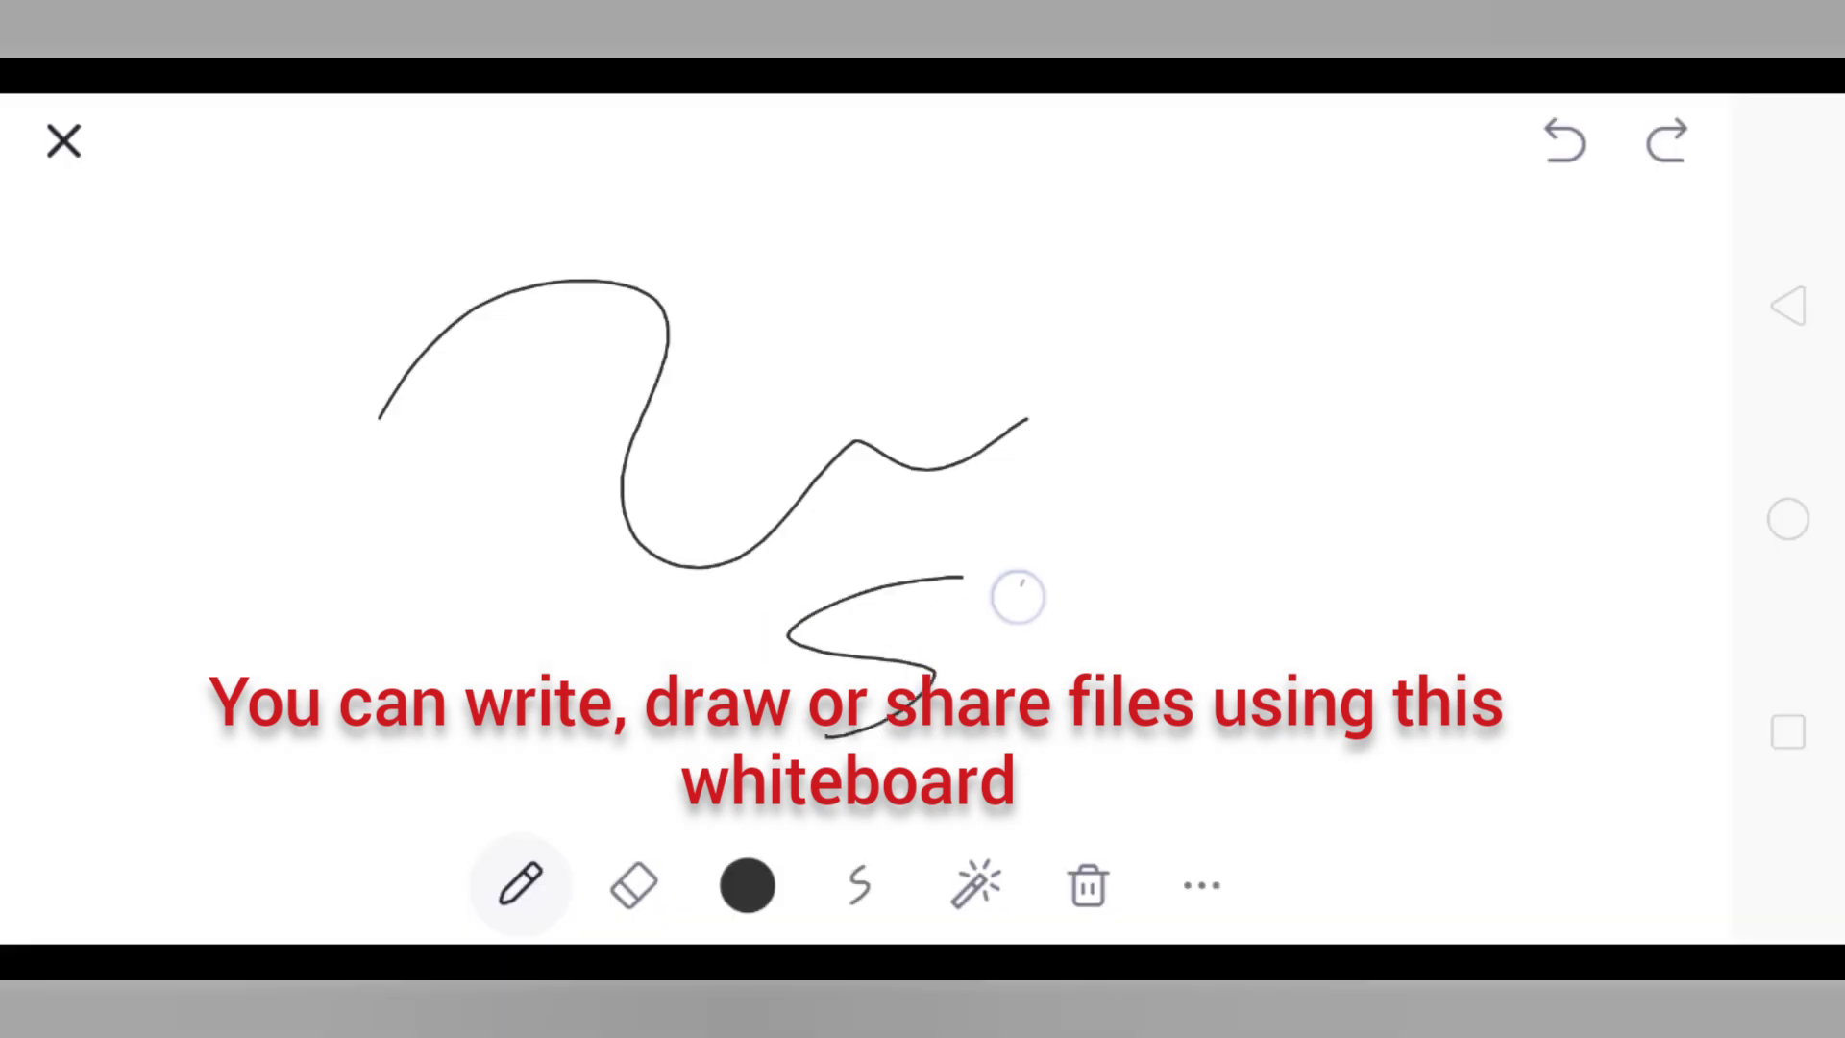
mouse_move(1017, 596)
mouse_down()
mouse_move(1220, 515)
mouse_move(1429, 330)
mouse_move(1667, 354)
mouse_up()
click(1088, 885)
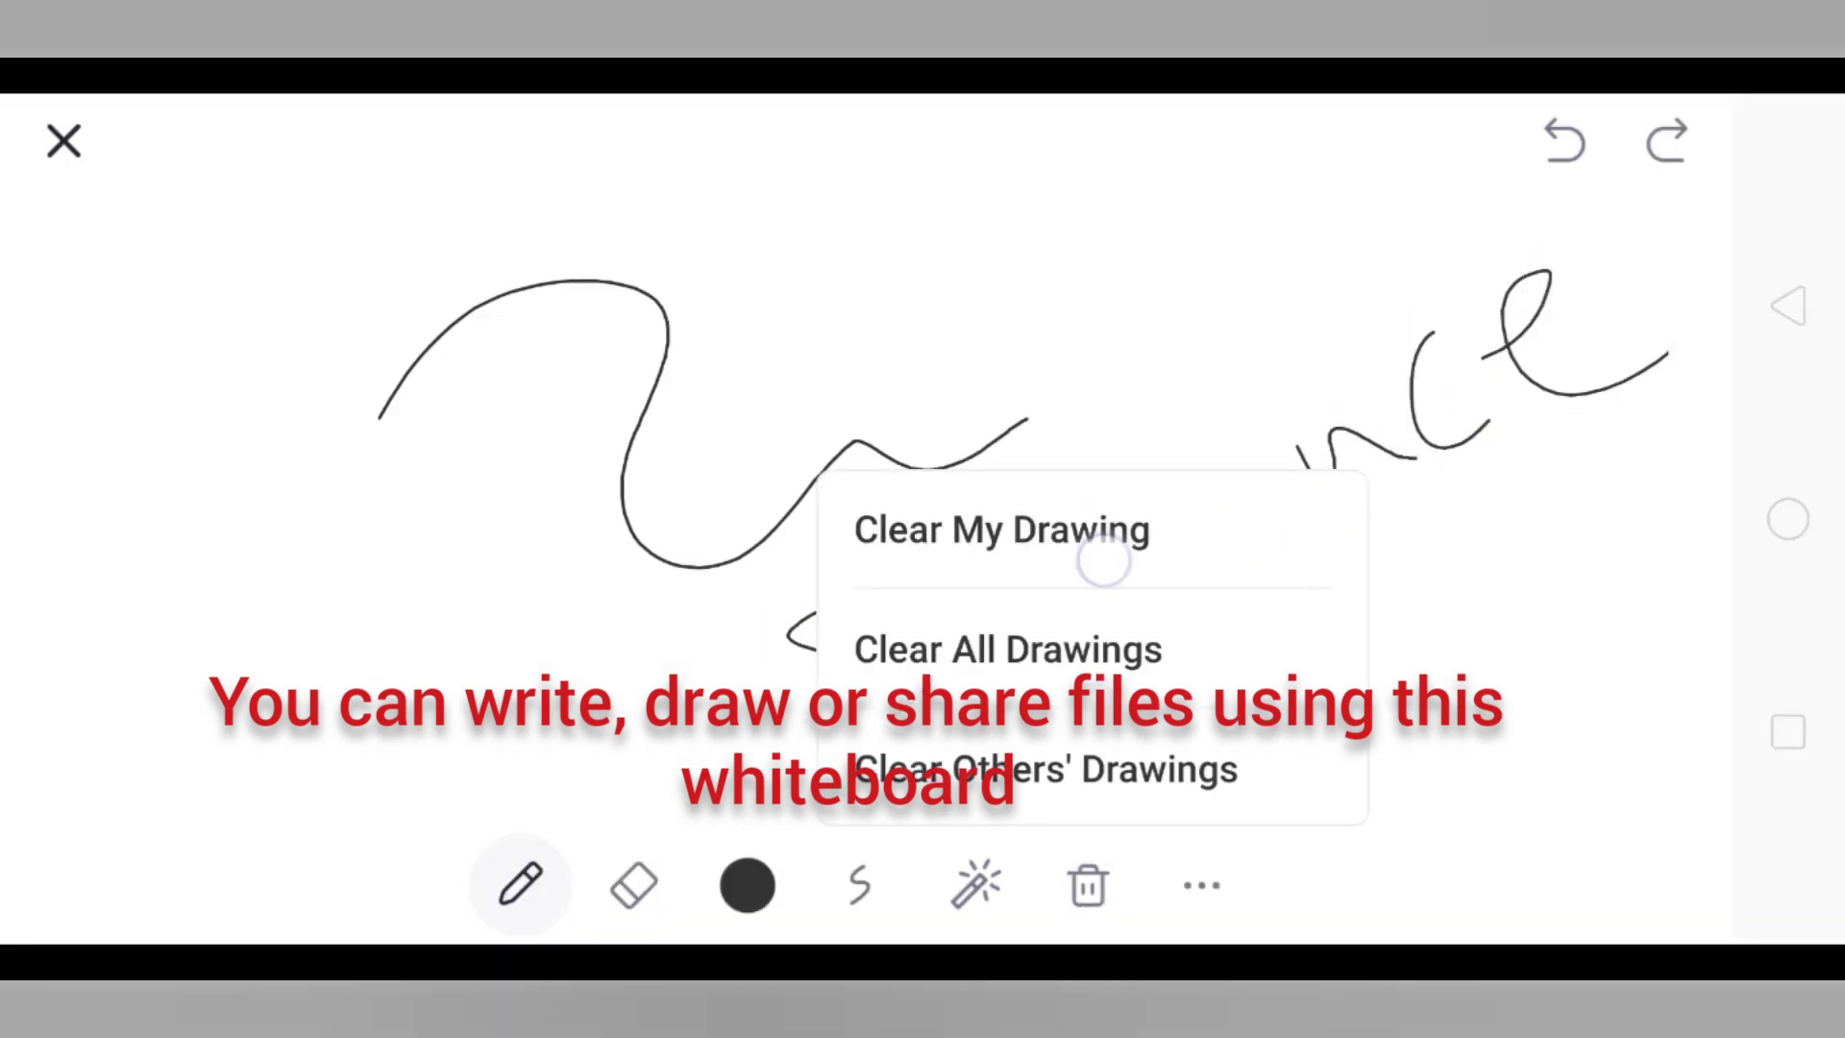
Clear my drawing, set the pen stroke thickness and draw an S.
click(1001, 529)
click(859, 885)
click(520, 883)
click(859, 885)
click(520, 883)
drag(765, 327, 728, 571)
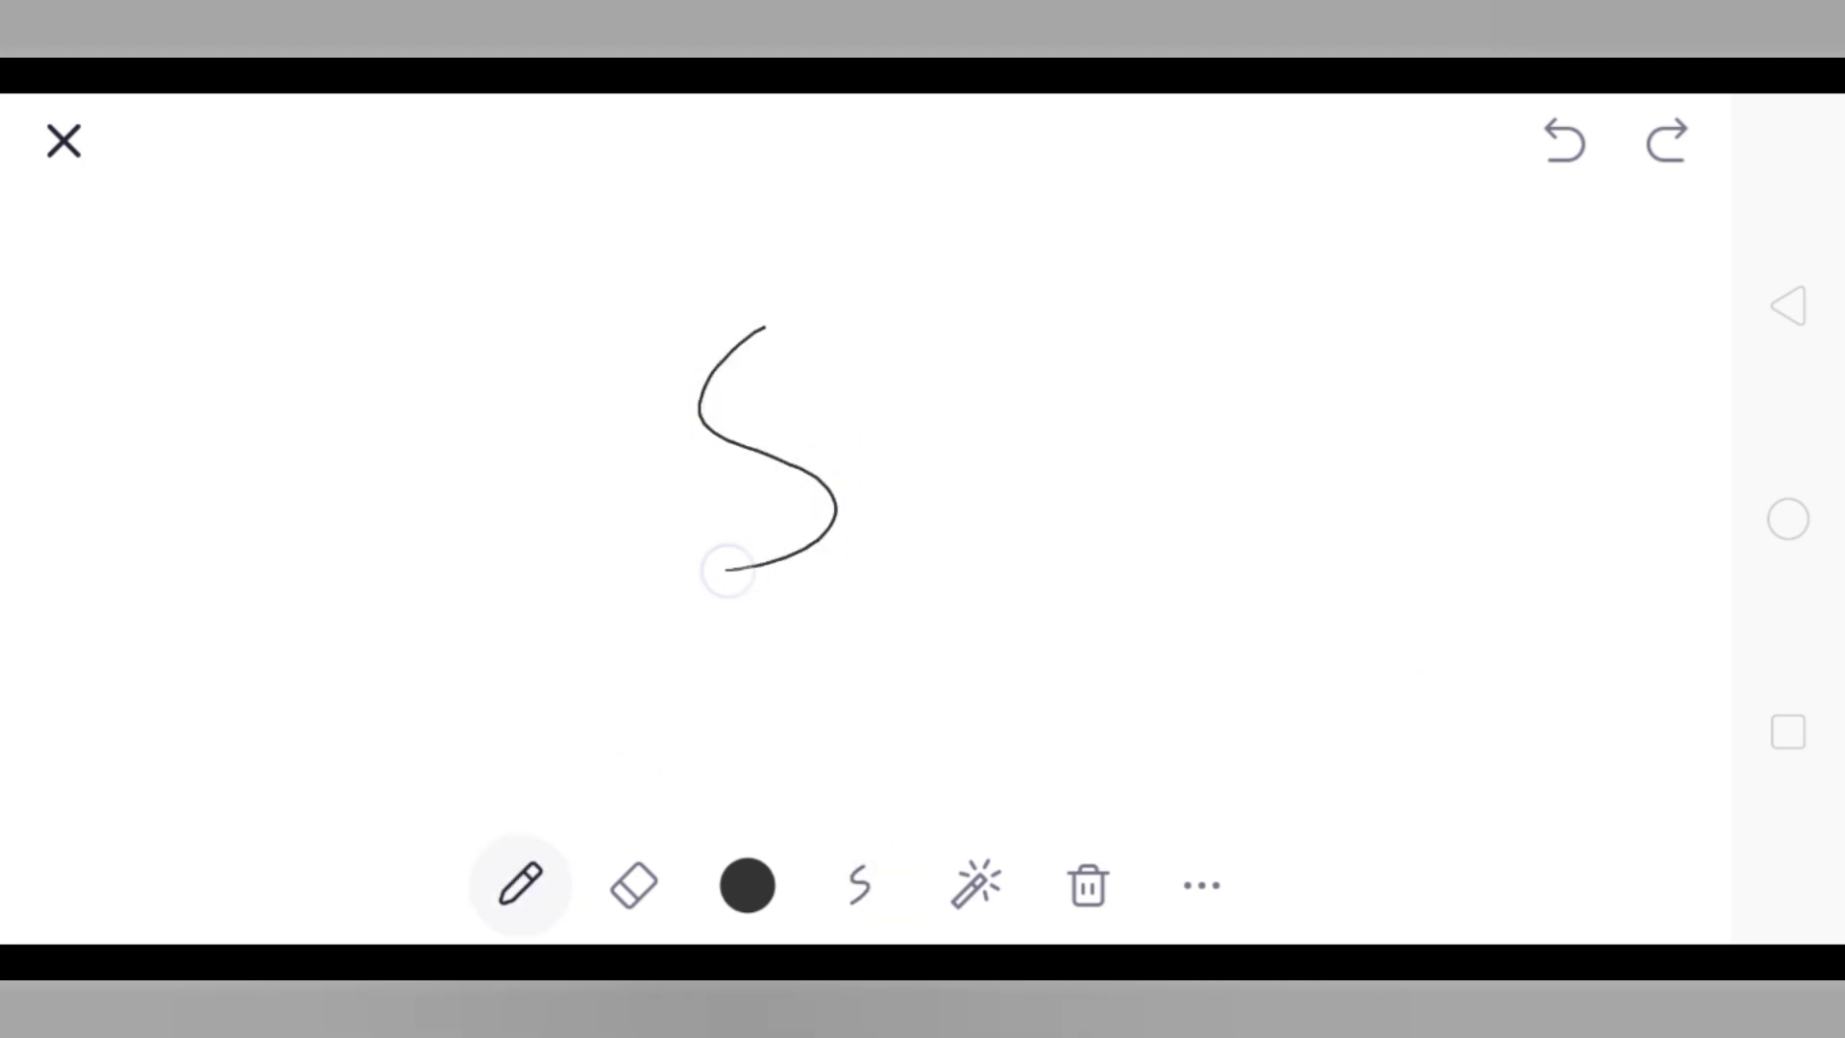
Switch the pen to red and draw a circle and an arc around the S.
click(747, 885)
click(647, 757)
mouse_move(1169, 278)
mouse_down()
mouse_move(977, 470)
mouse_move(1127, 332)
mouse_up()
mouse_move(860, 261)
mouse_down()
mouse_move(490, 567)
mouse_move(678, 352)
mouse_up()
Clear all drawings from the whiteboard and run the eraser across the empty board.
click(1088, 885)
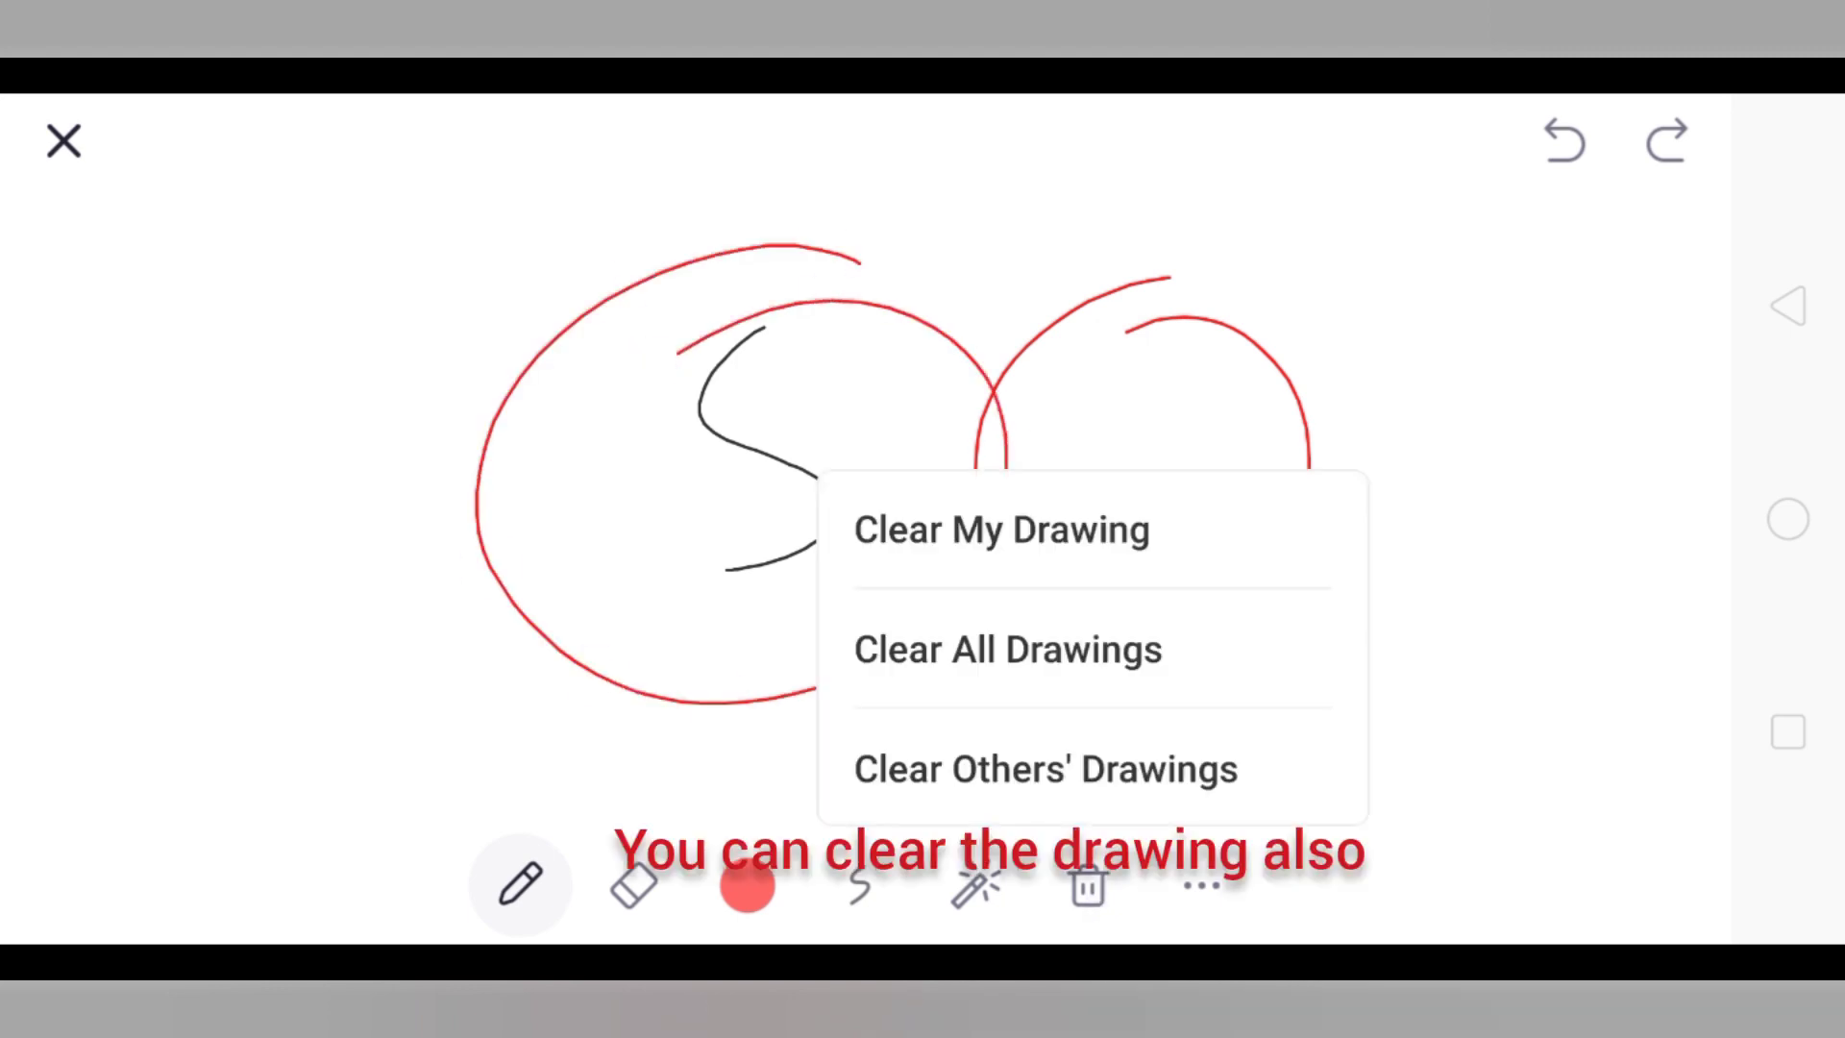
click(1112, 644)
click(1091, 882)
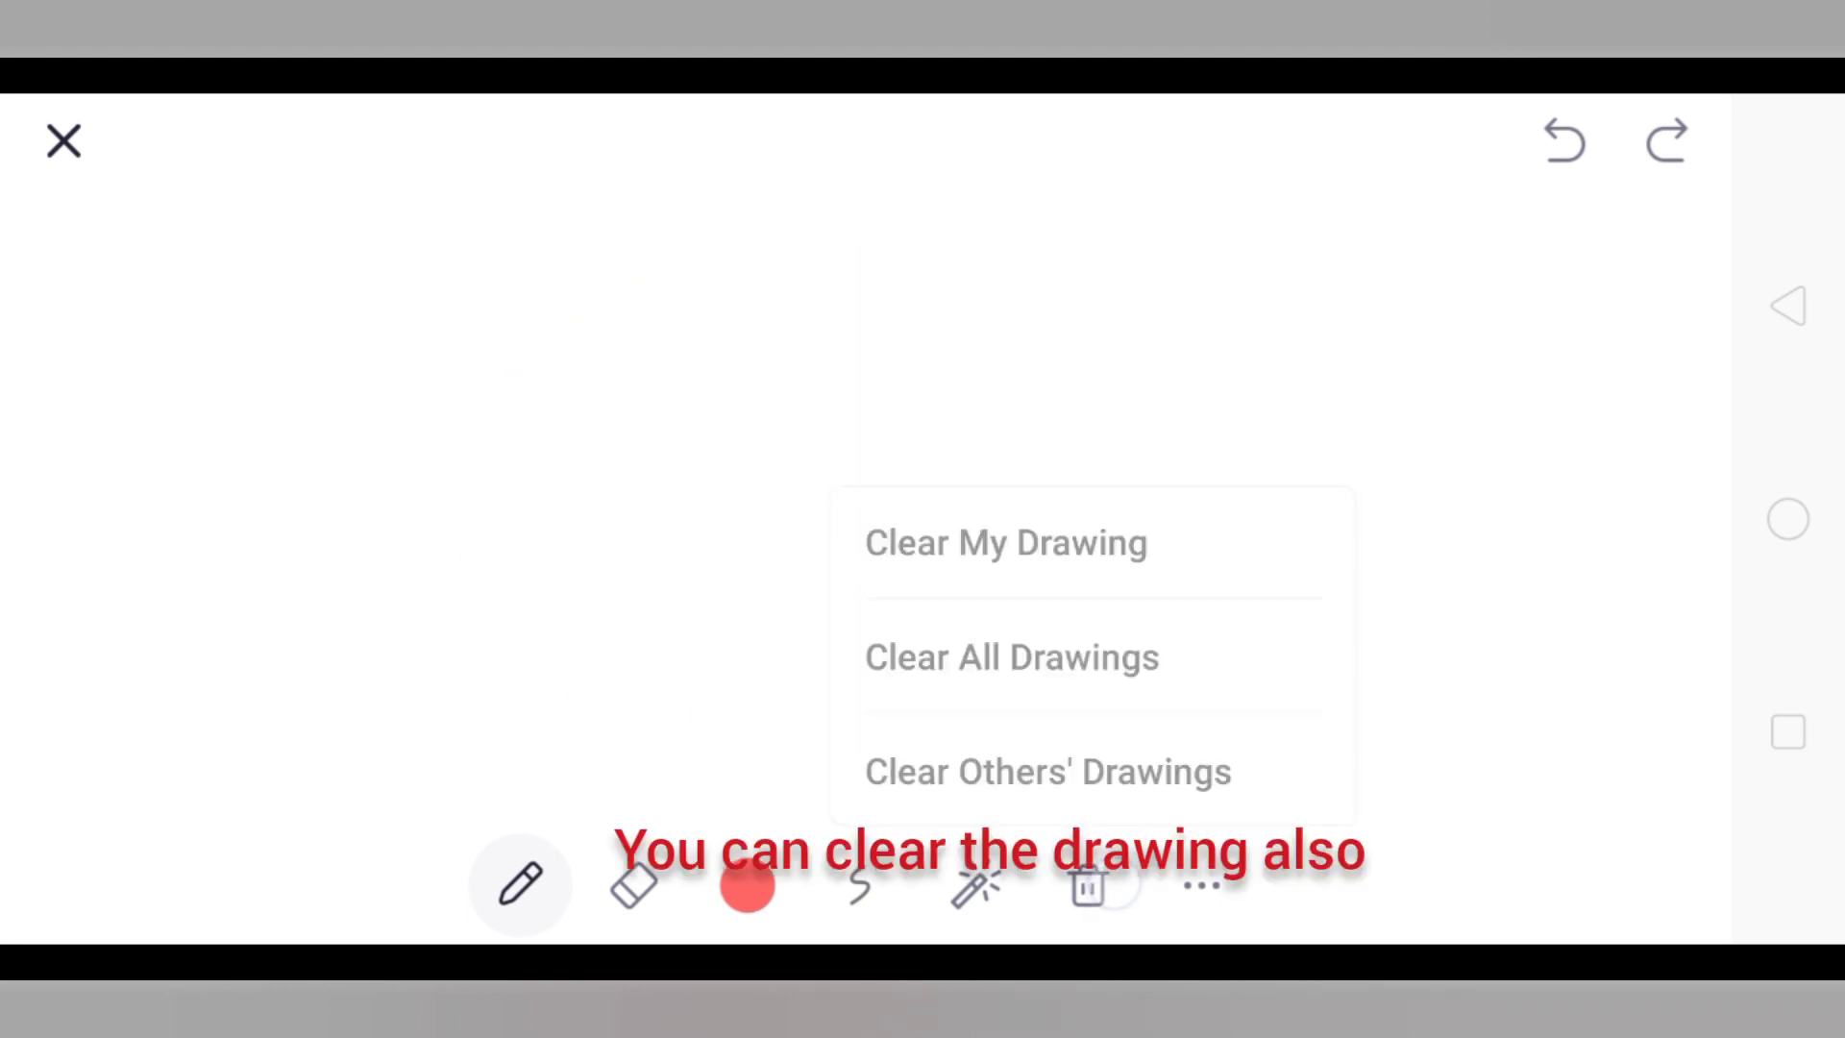
click(633, 883)
mouse_move(877, 465)
mouse_down()
mouse_move(862, 583)
mouse_move(1240, 563)
mouse_up()
click(860, 884)
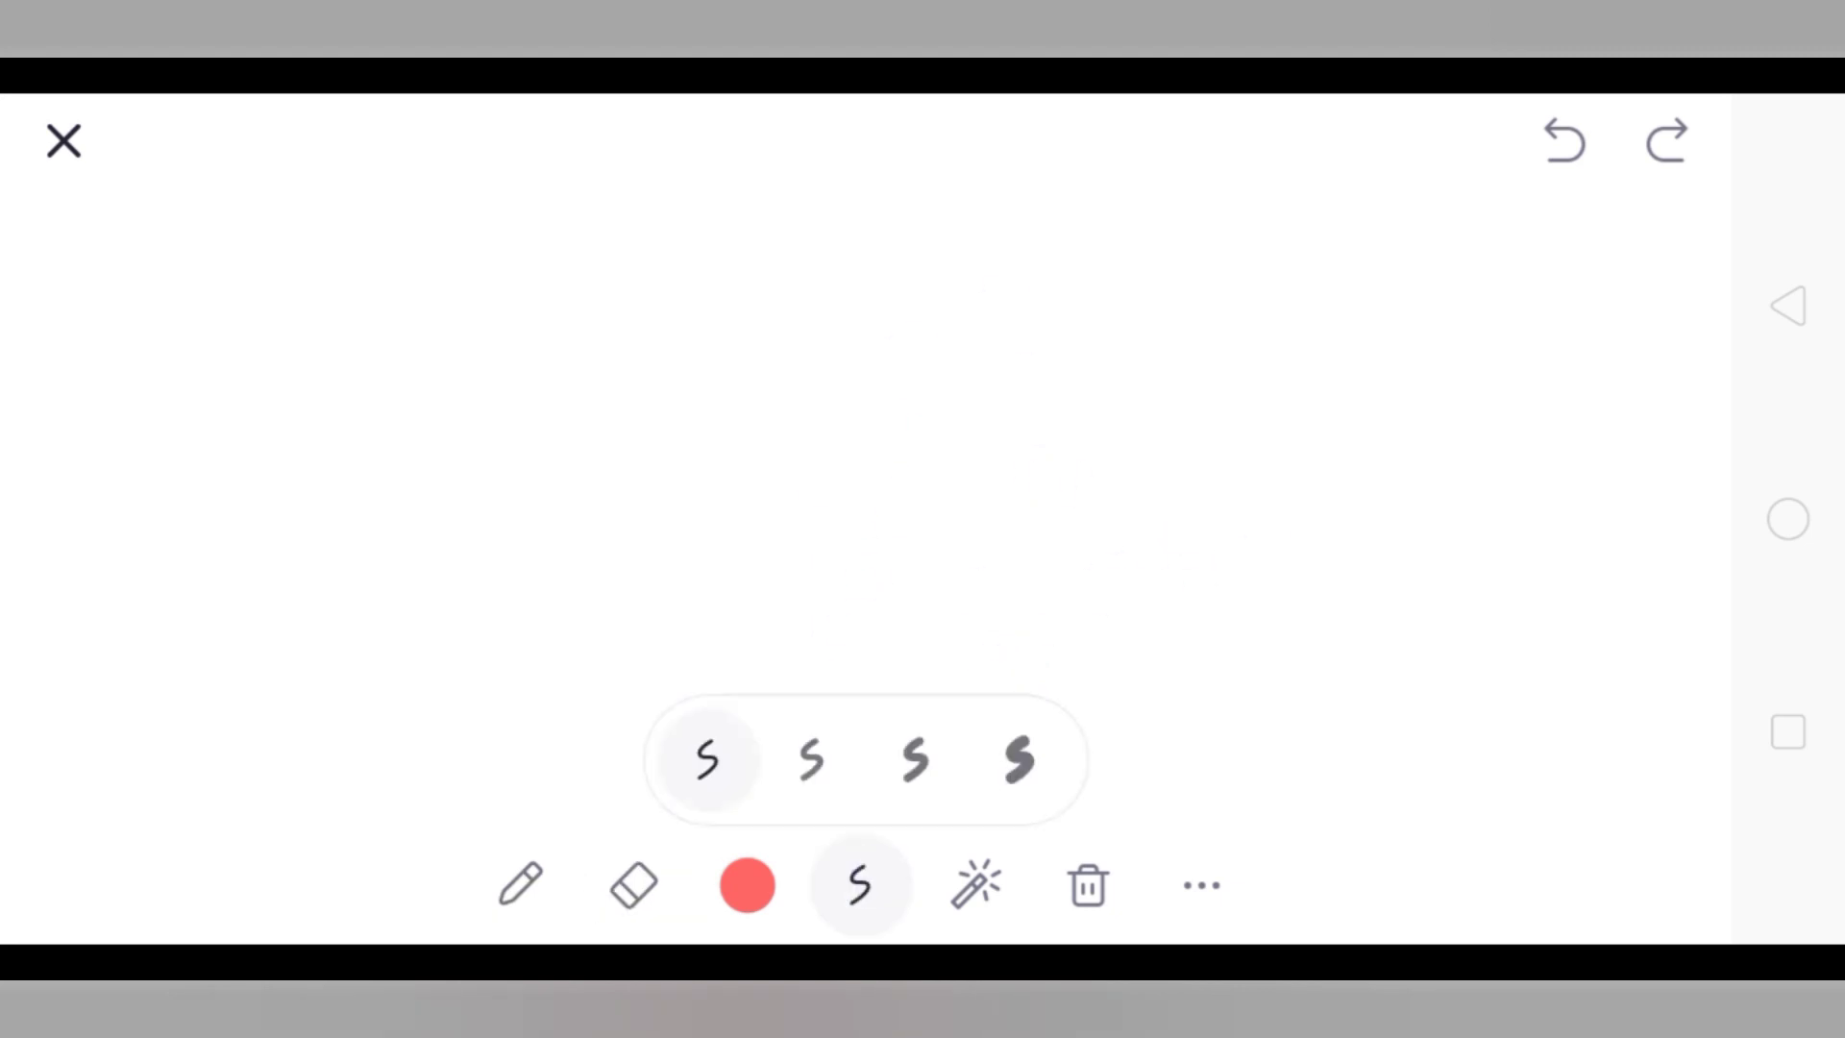
click(860, 884)
click(860, 884)
click(633, 882)
click(860, 884)
click(634, 883)
drag(1086, 503, 1154, 565)
Draw a blue circle, then erase it to leave the board blank.
click(1092, 402)
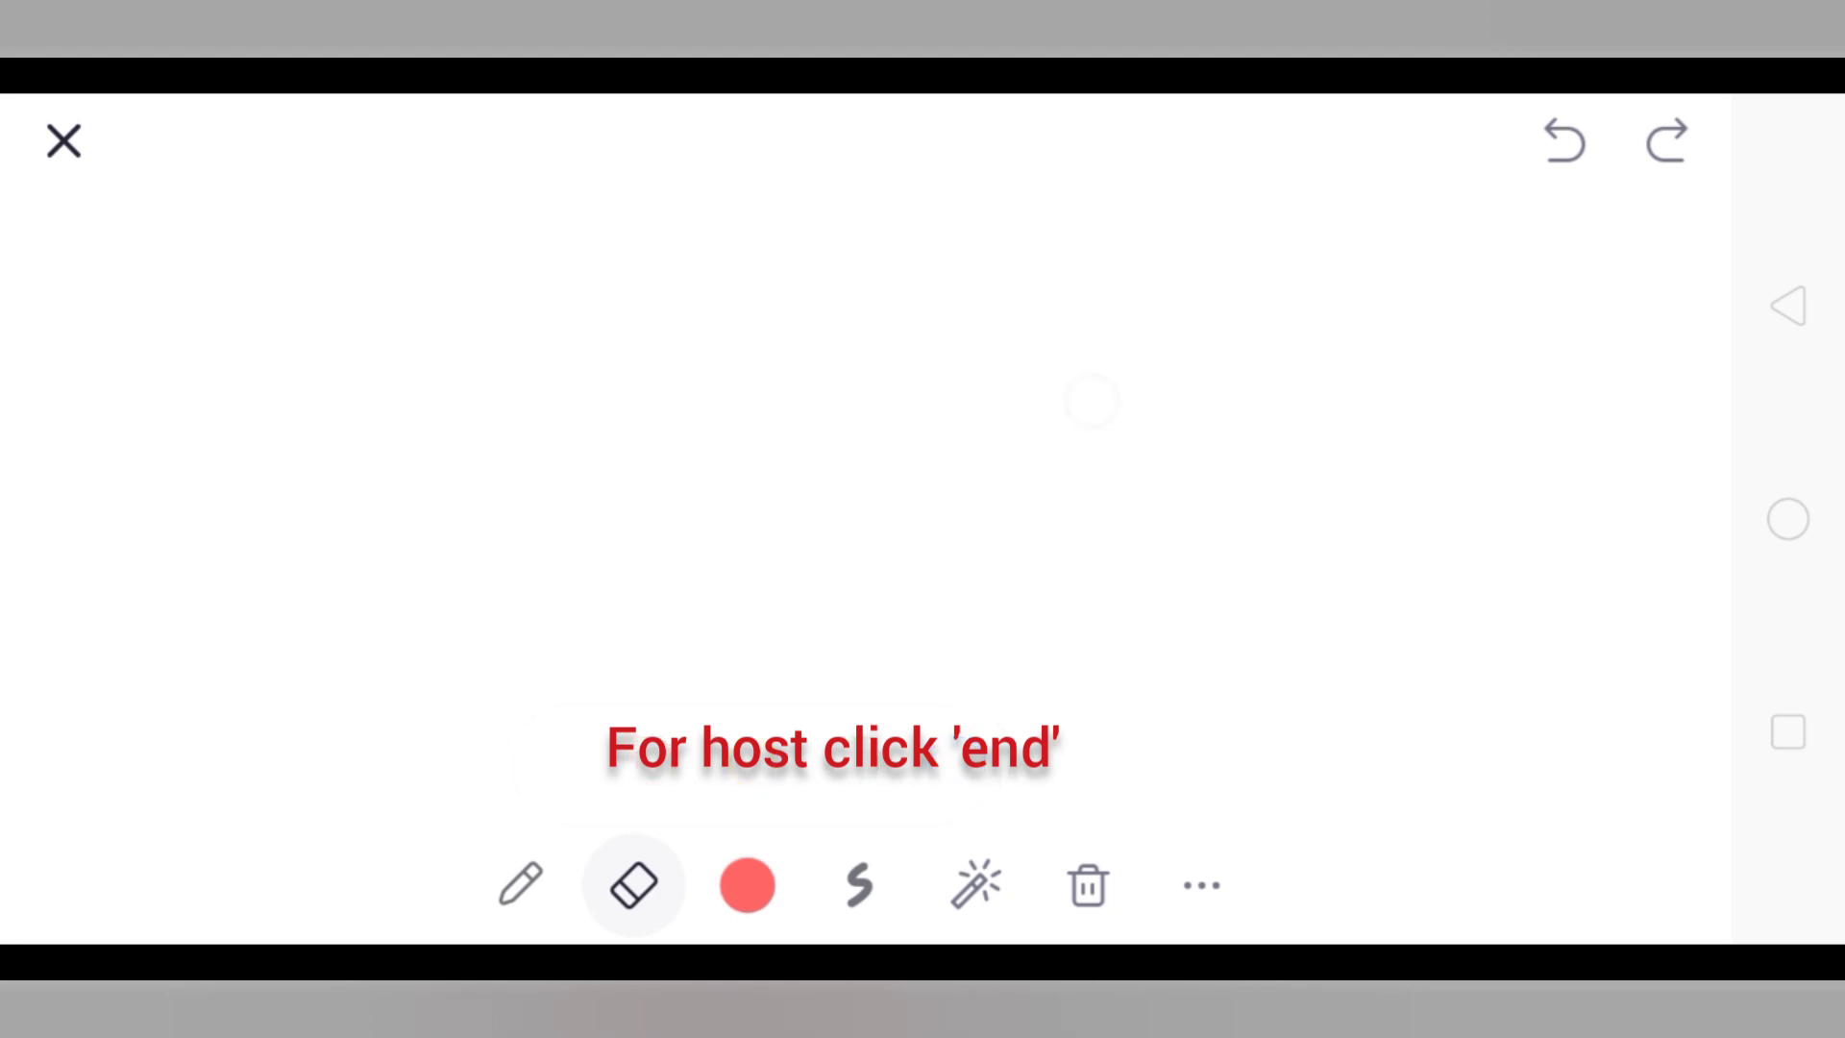
click(520, 883)
mouse_move(1110, 309)
mouse_down()
mouse_move(885, 437)
mouse_move(922, 440)
mouse_move(840, 565)
mouse_up()
click(633, 882)
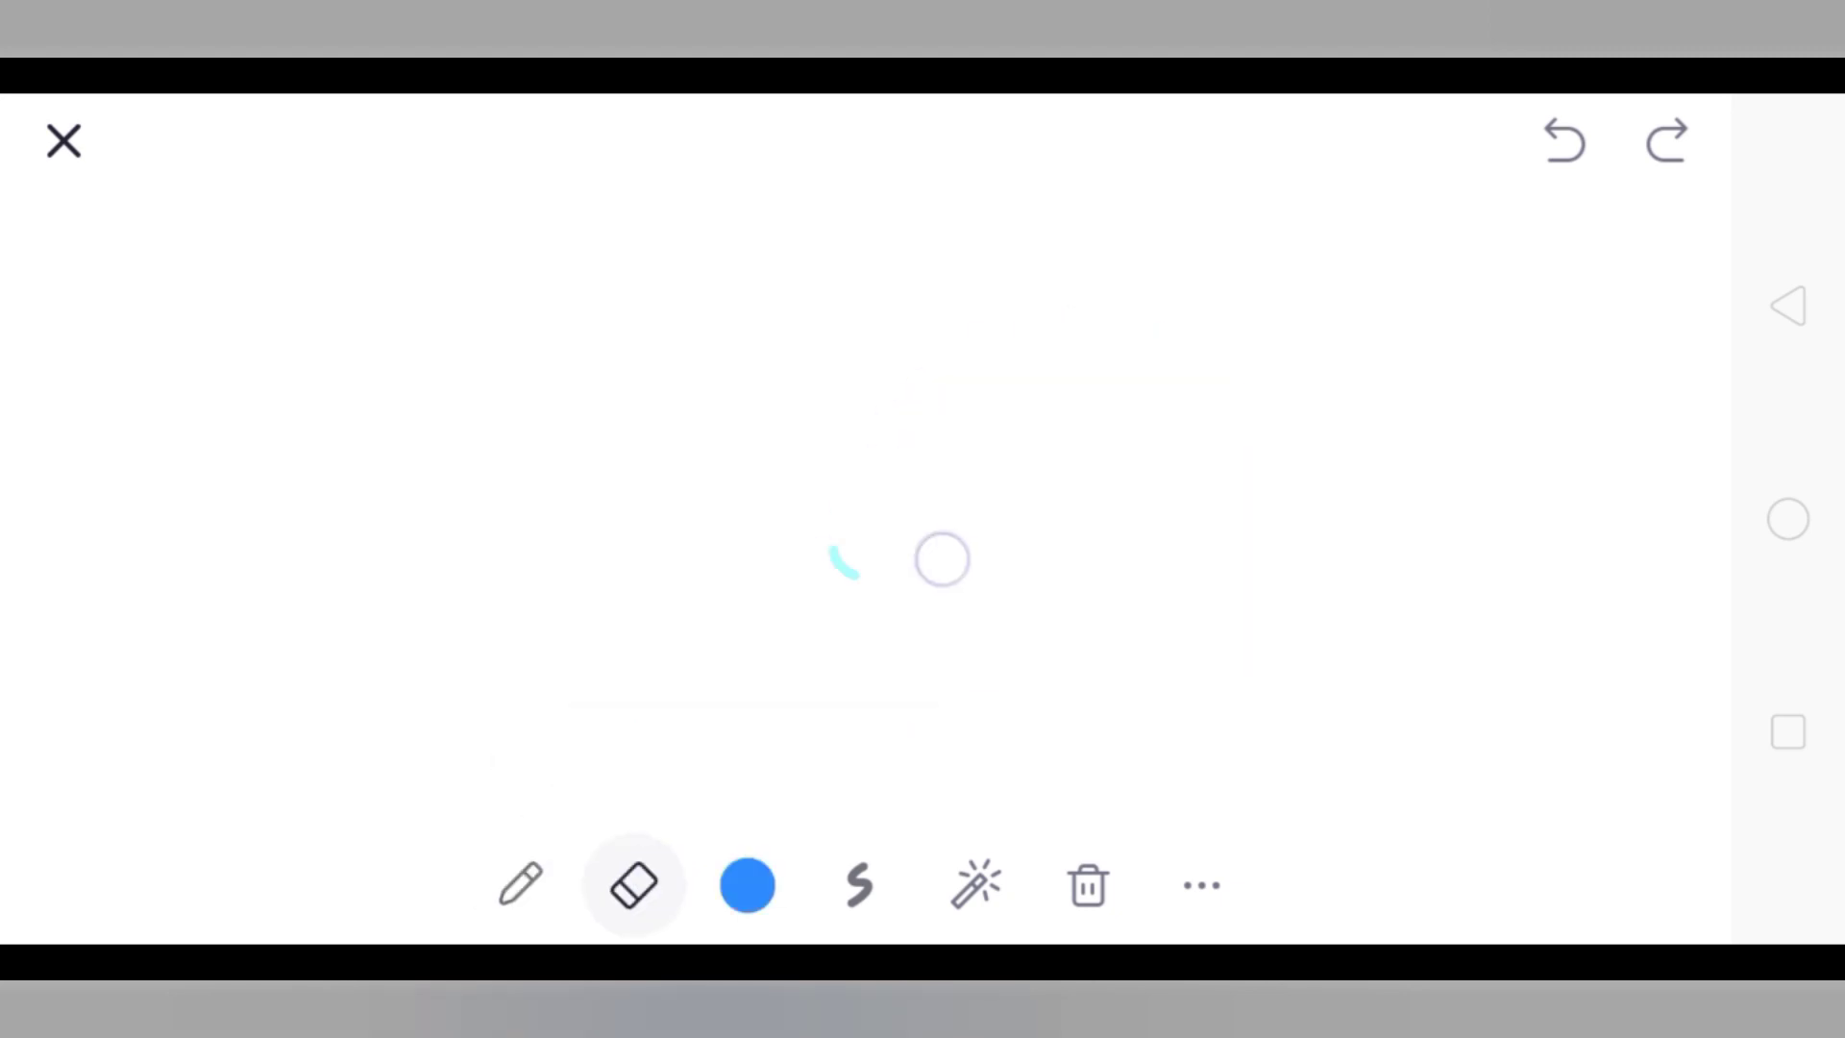